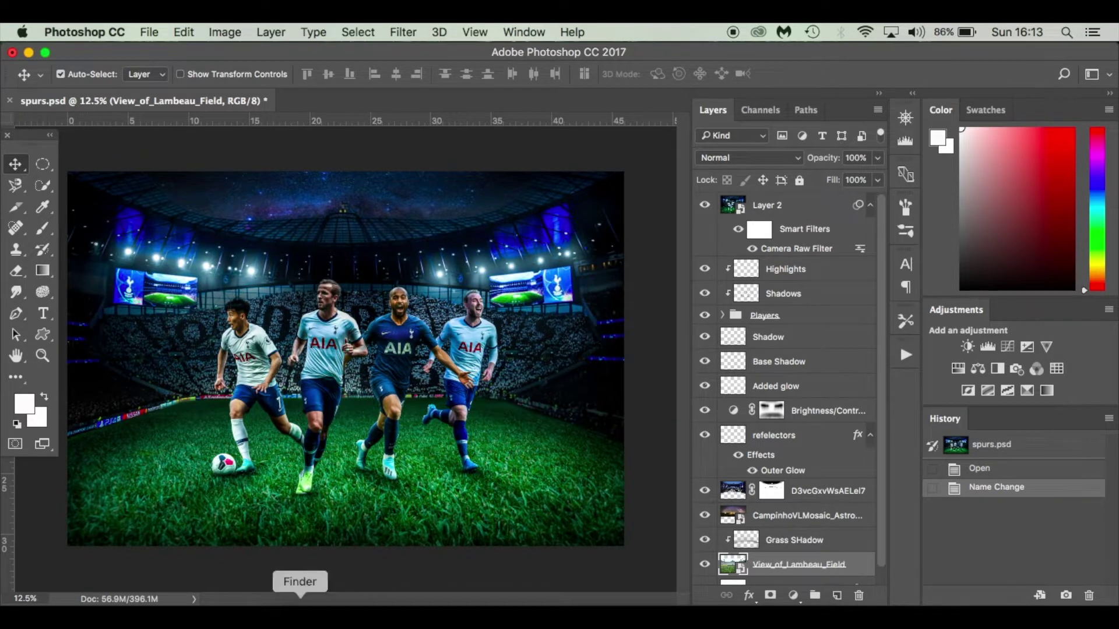
Examine the reference images Pulisic_Rain2.jpg and Wolves.jpg from the Latest Tutorial folder, then close them and return to Photoshop.
{"action": "left_click", "coordinate": [299, 612]}
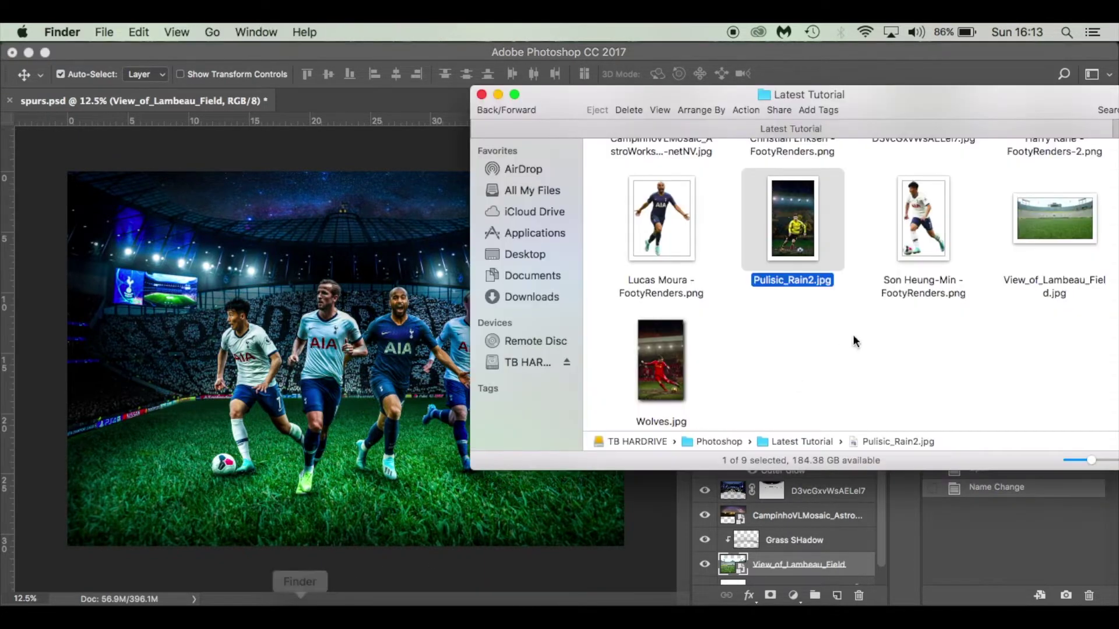
{"action": "double_click", "coordinate": [799, 210]}
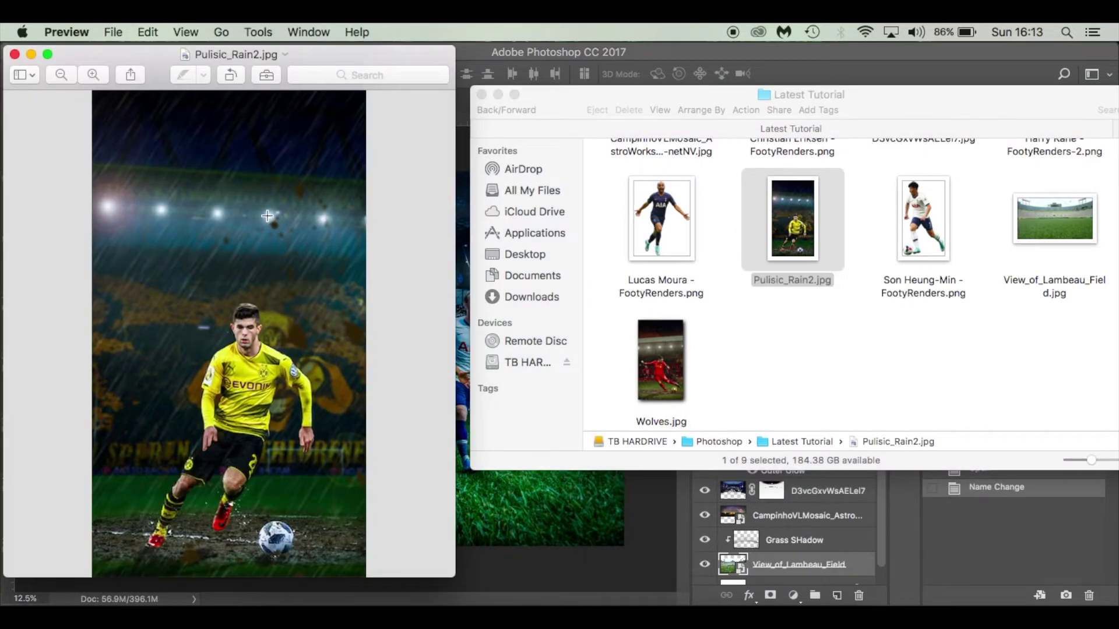
{"action": "double_click", "coordinate": [666, 359]}
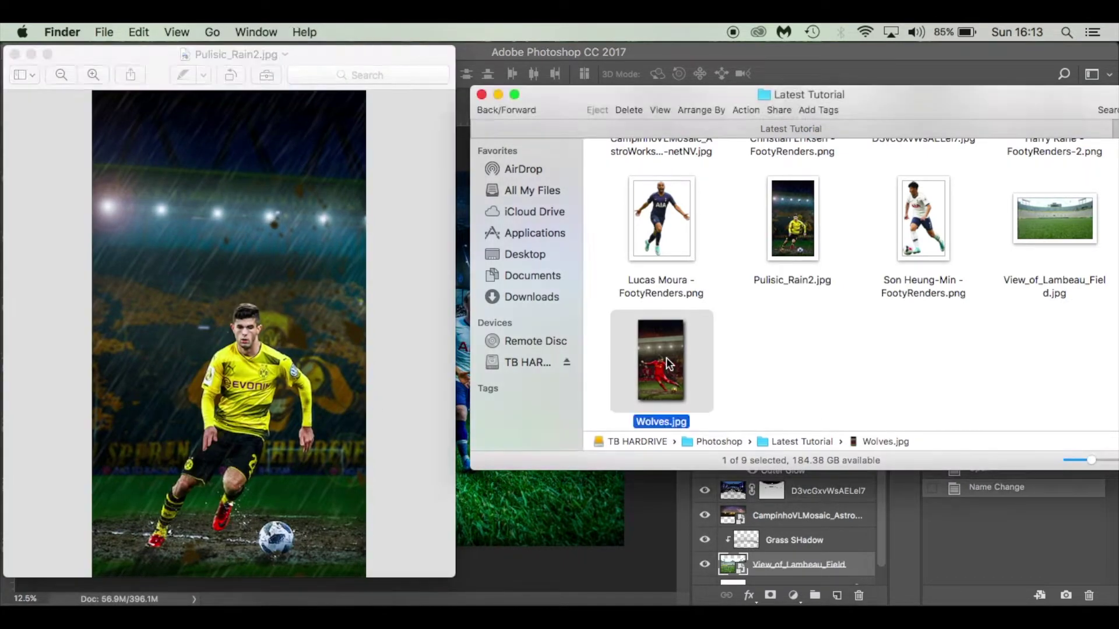
{"action": "left_click_drag", "start_coordinate": [222, 72], "coordinate": [561, 48]}
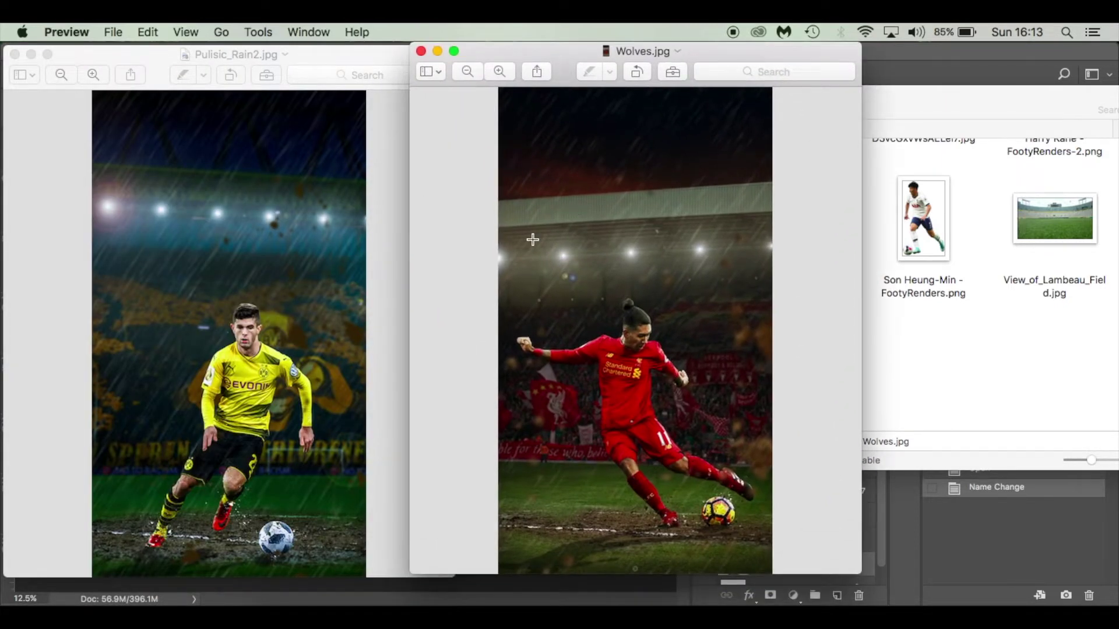
{"action": "left_click", "coordinate": [421, 52]}
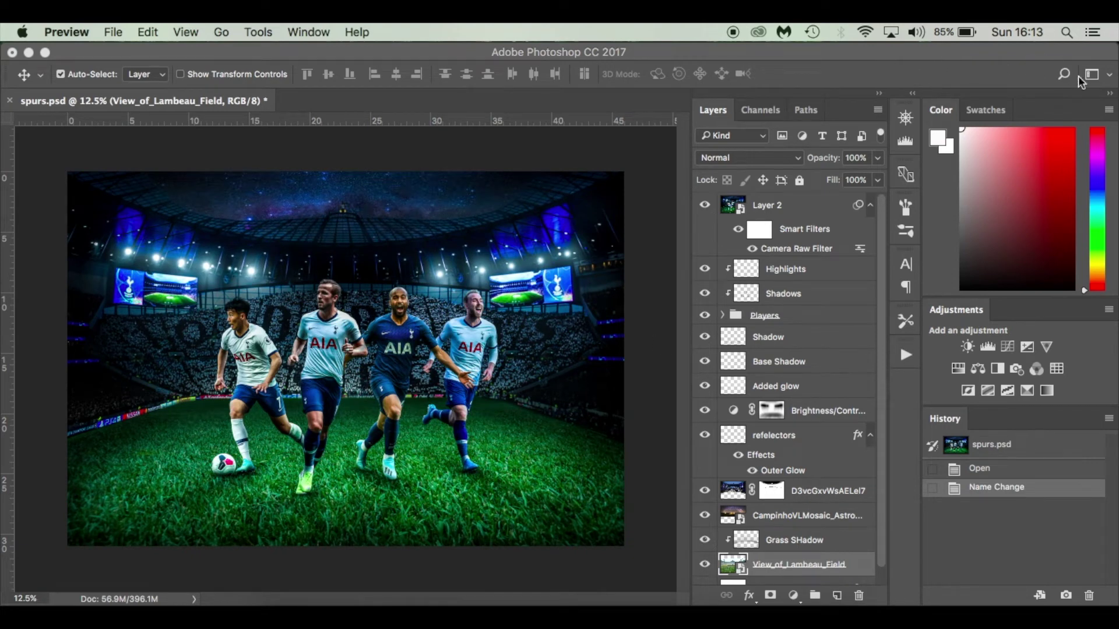
{"action": "left_click", "coordinate": [659, 400]}
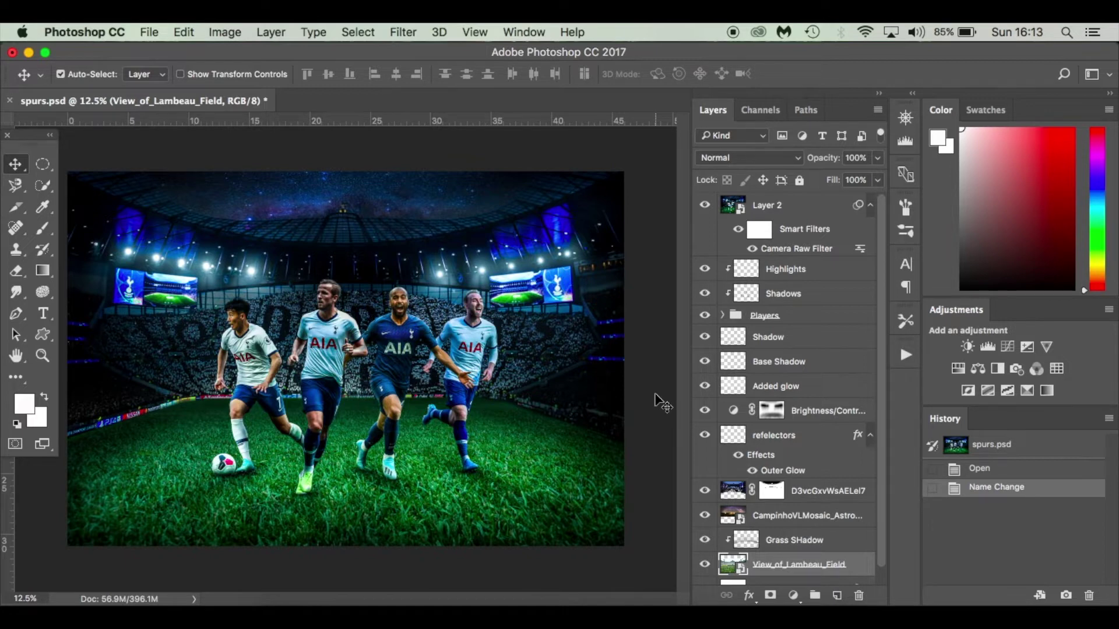
Create a new document 460 mm wide and 310 mm high at 300 pixels/inch.
{"action": "key", "text": "super+n"}
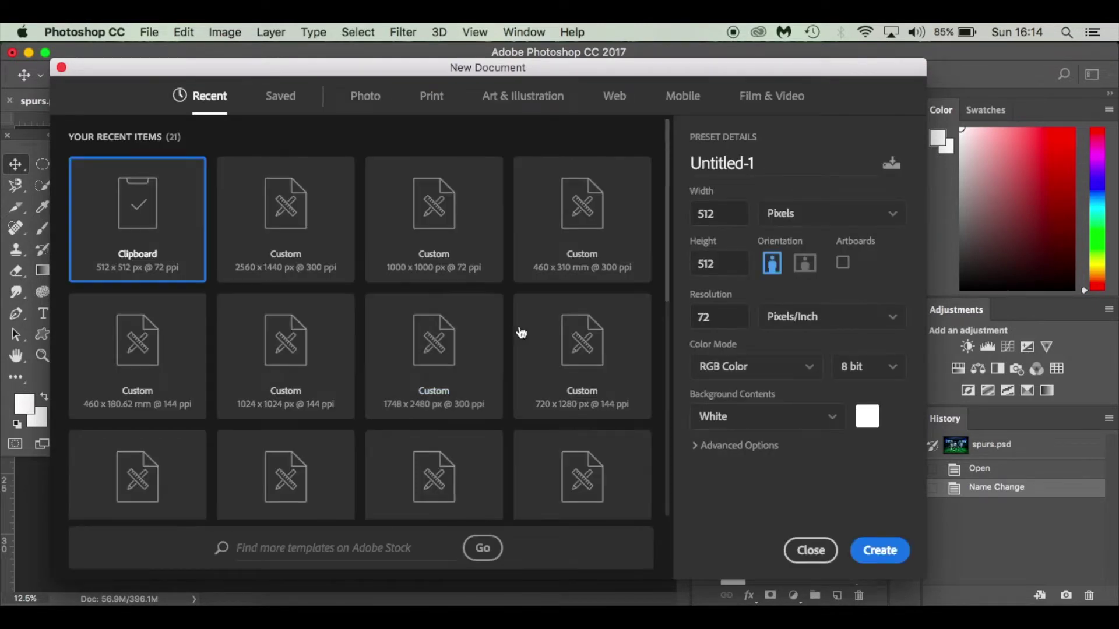
{"action": "left_click", "coordinate": [823, 222]}
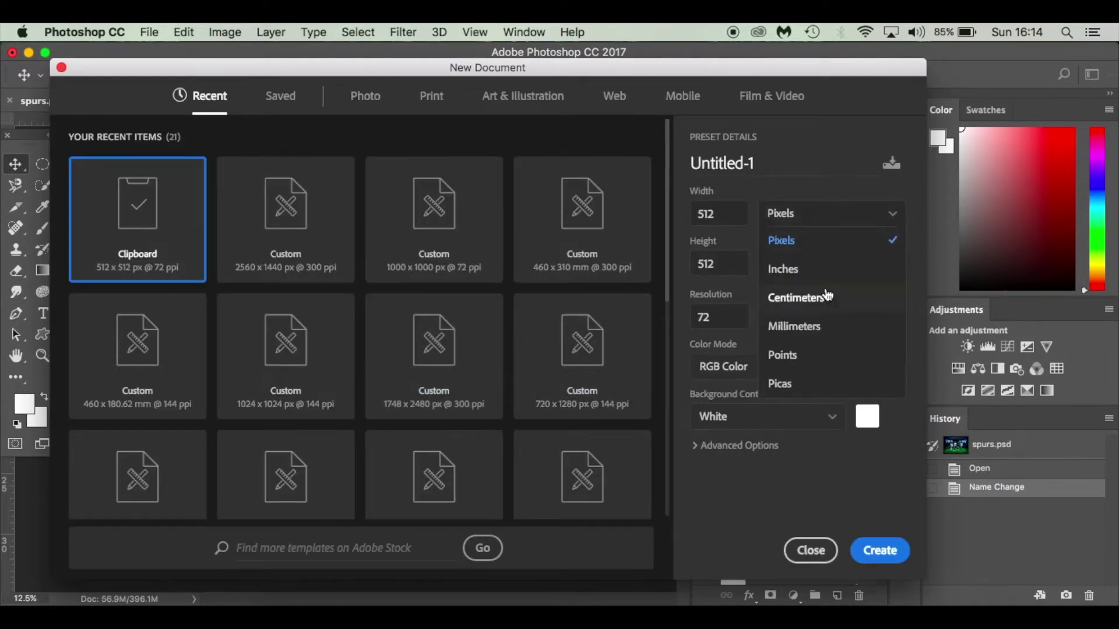
{"action": "left_click", "coordinate": [832, 338]}
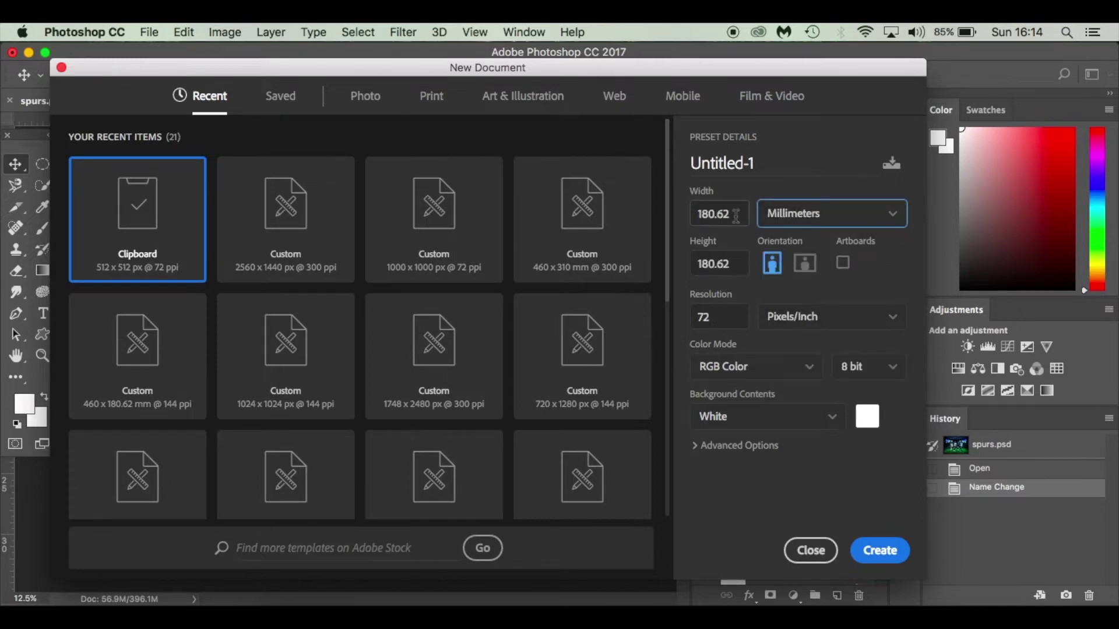
{"action": "left_click", "coordinate": [736, 215]}
{"action": "type", "text": "460"}
{"action": "left_click", "coordinate": [731, 263]}
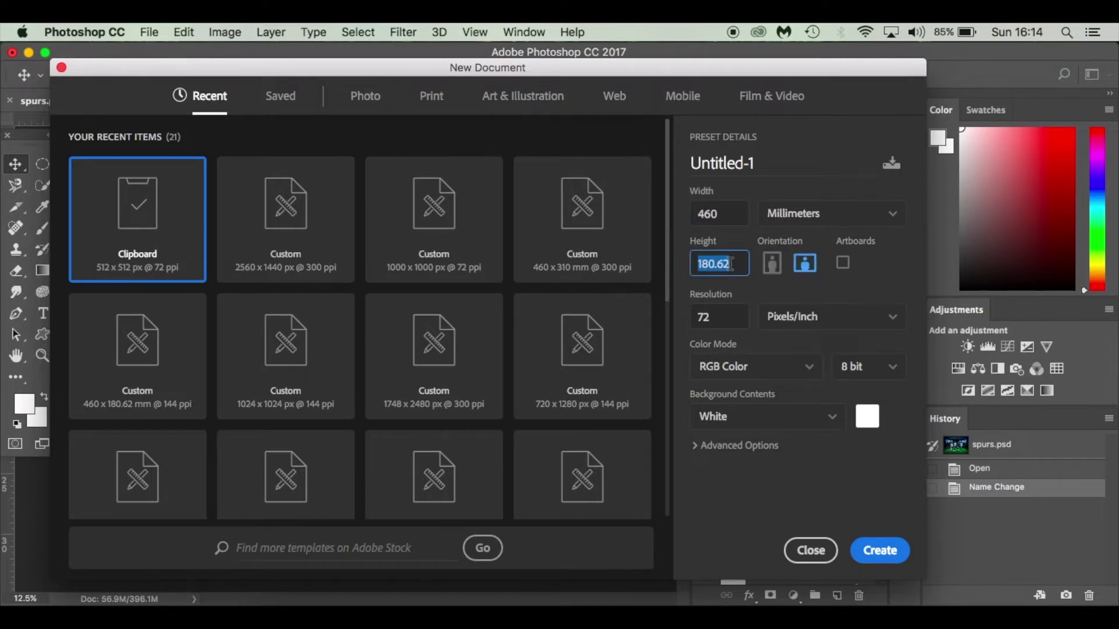
{"action": "type", "text": "310"}
{"action": "left_click", "coordinate": [714, 314]}
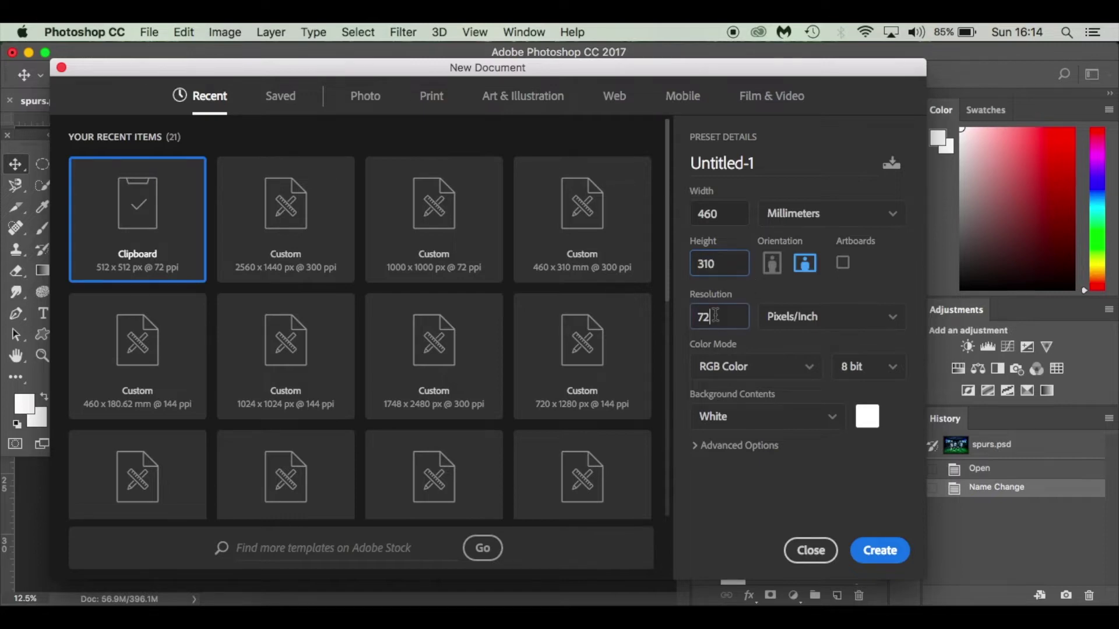
{"action": "type", "text": "300"}
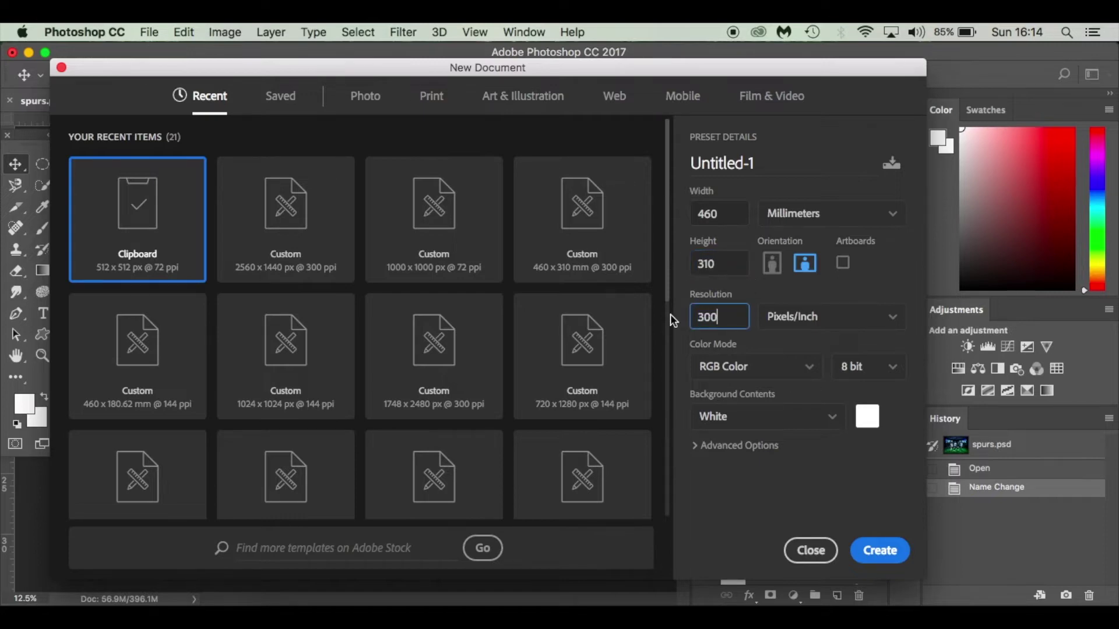
{"action": "left_click", "coordinate": [755, 334]}
{"action": "left_click", "coordinate": [879, 553]}
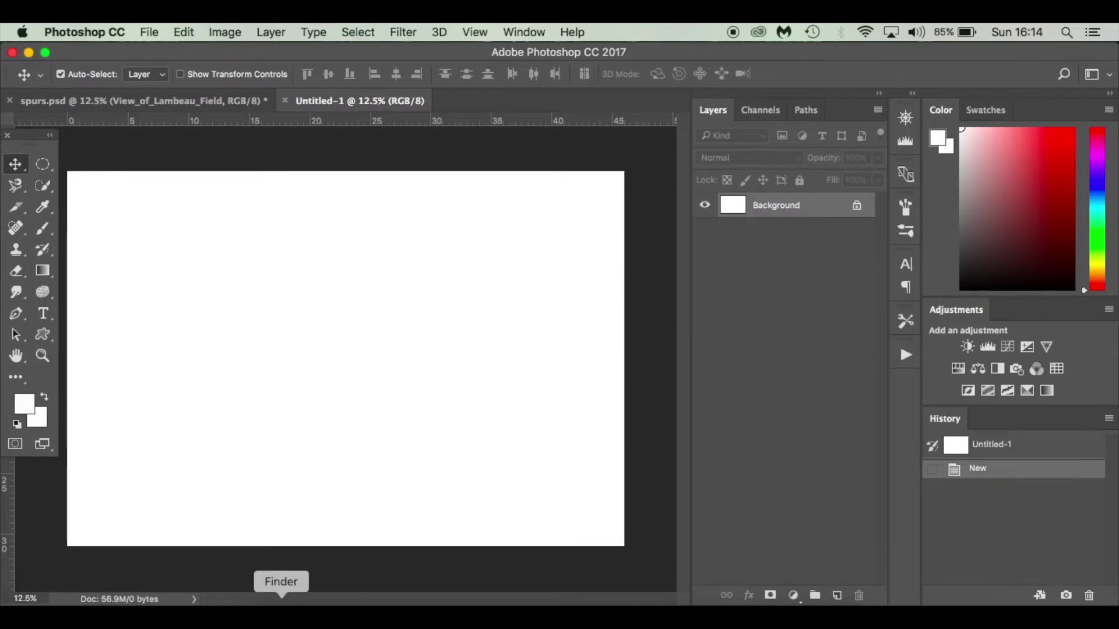
Place the stadium photo D3vcGxvWsAELel7.jpg from the Latest Tutorial folder and scale it to about 112.7% so it covers the canvas.
{"action": "left_click", "coordinate": [281, 606]}
{"action": "scroll", "coordinate": [816, 330], "scroll_direction": "up", "scroll_amount": 3}
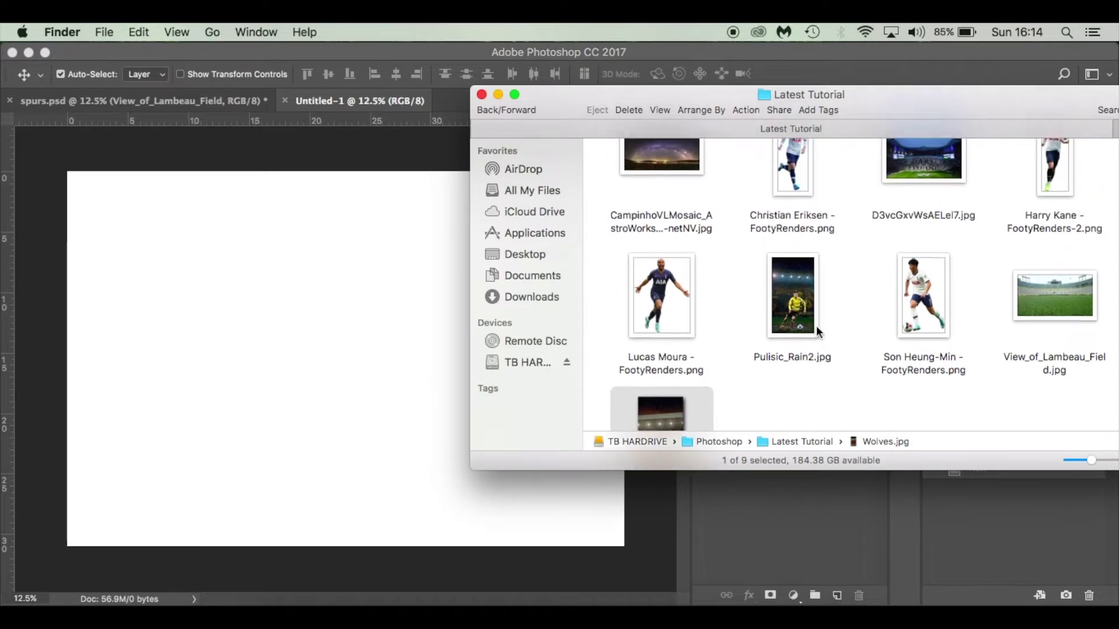
{"action": "left_click_drag", "start_coordinate": [919, 197], "coordinate": [328, 339]}
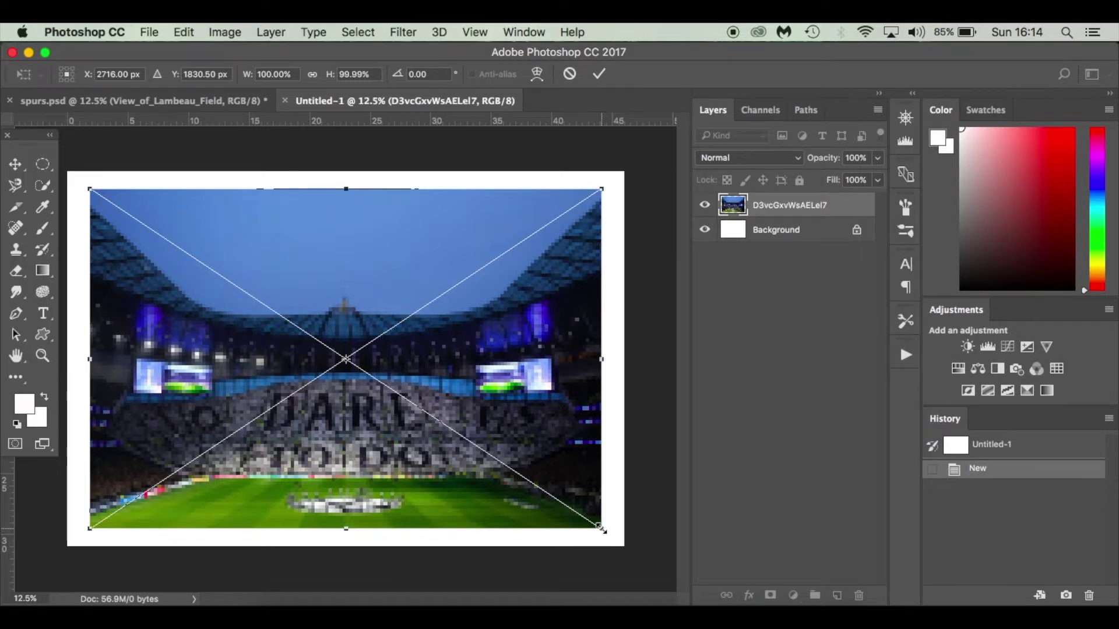
{"action": "left_click_drag", "start_coordinate": [601, 529], "coordinate": [635, 550]}
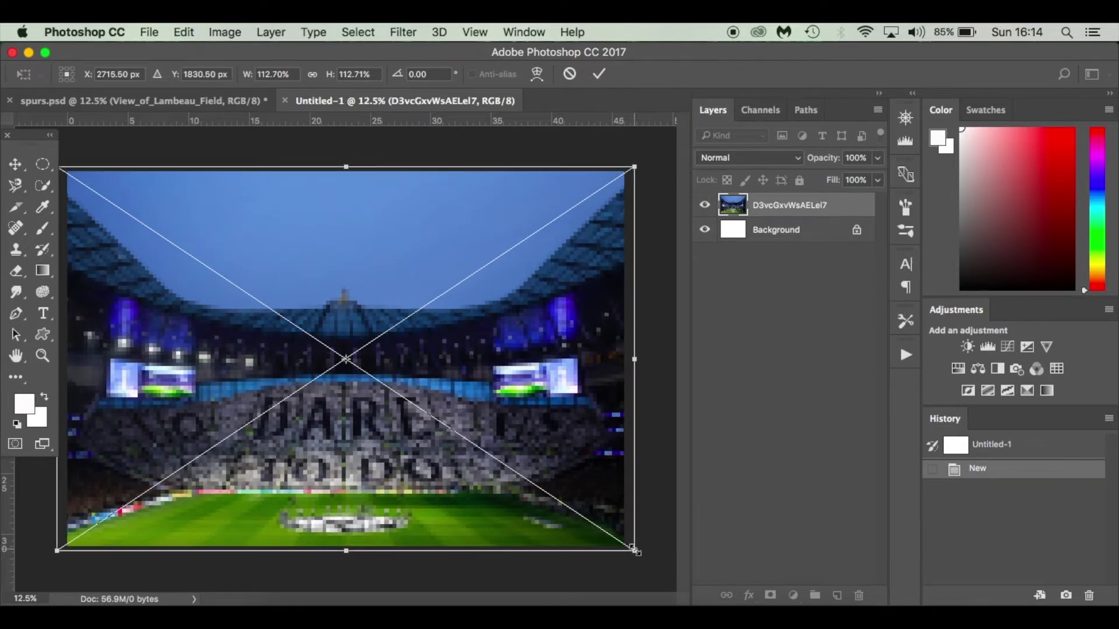
{"action": "key", "text": "Return"}
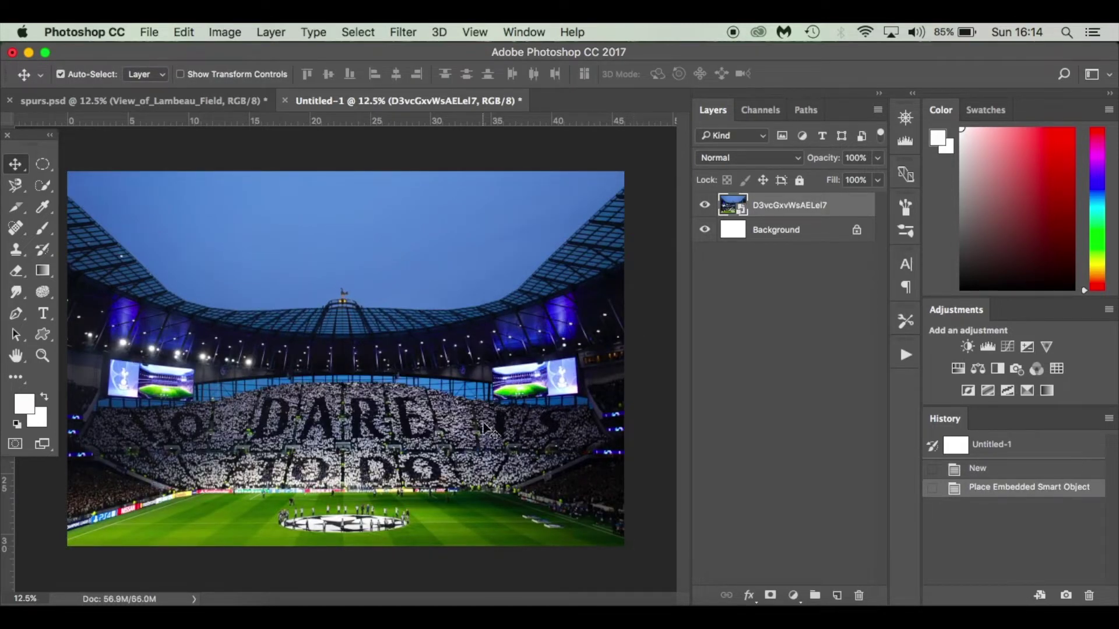
Move the stadium layer up until its pitch ends well above the canvas's bottom edge, comparing its position with spurs.psd.
{"action": "left_click_drag", "start_coordinate": [460, 424], "coordinate": [463, 401]}
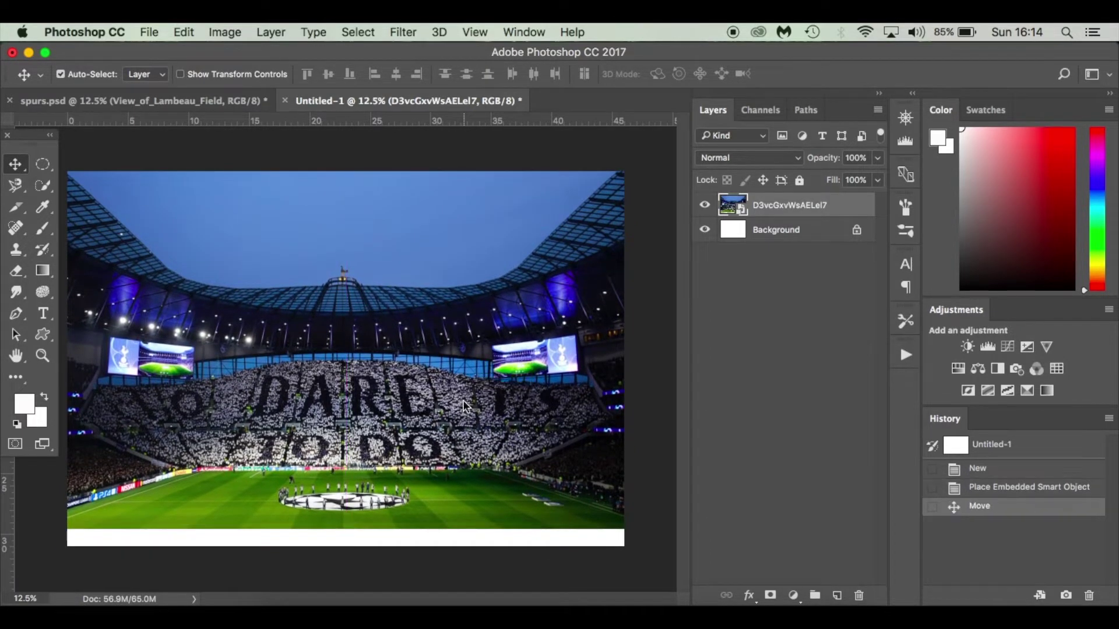
{"action": "left_click", "coordinate": [199, 101]}
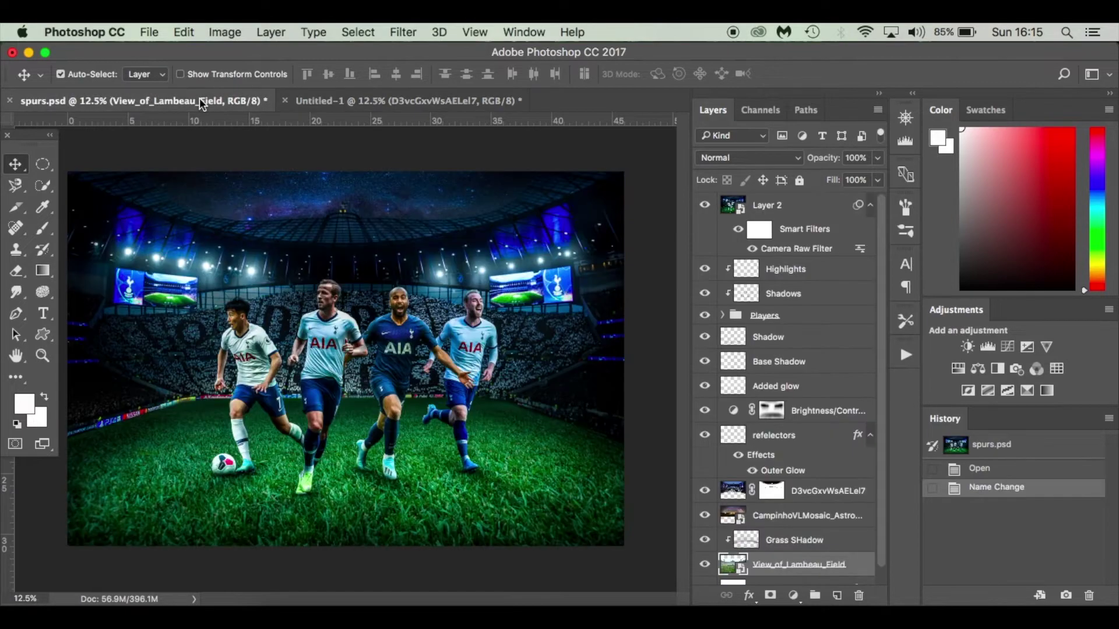
{"action": "left_click", "coordinate": [349, 101]}
{"action": "left_click_drag", "start_coordinate": [373, 401], "coordinate": [380, 352]}
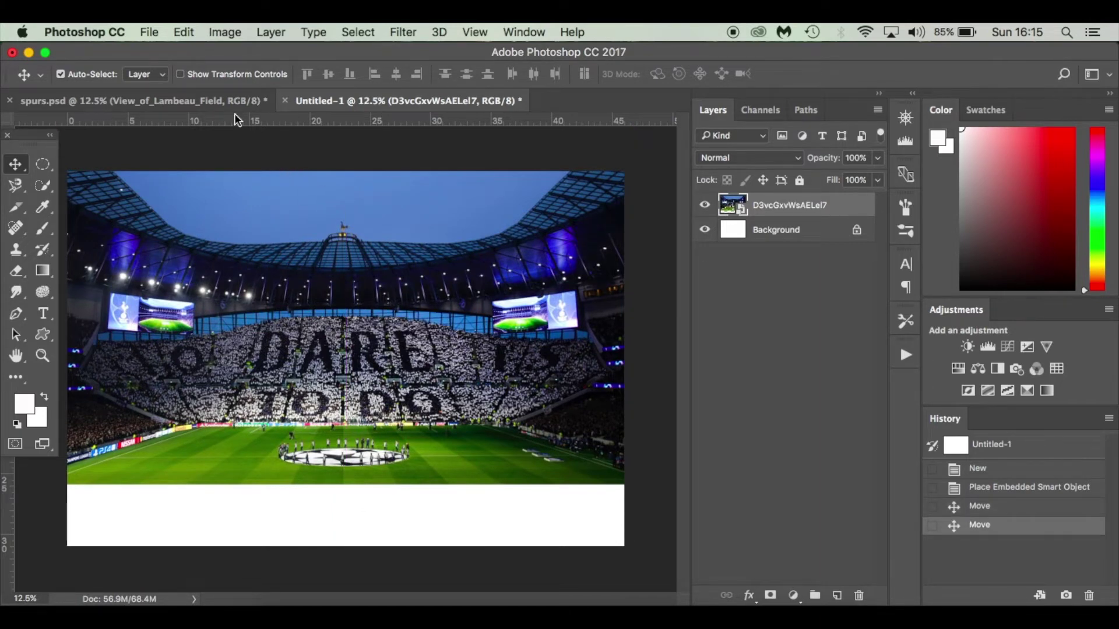
{"action": "left_click", "coordinate": [229, 97]}
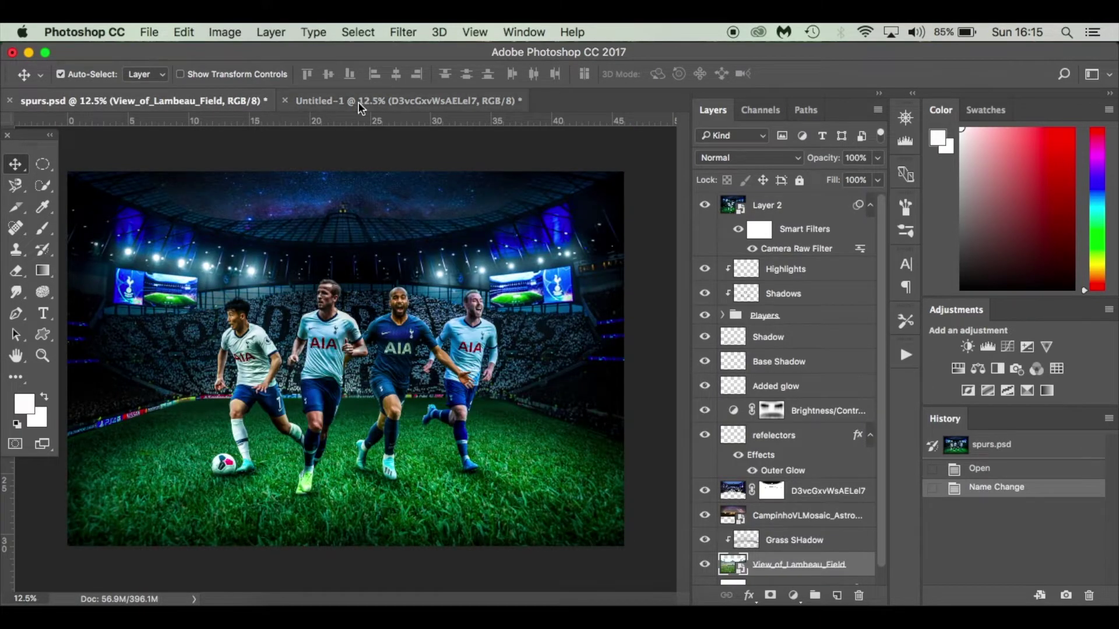
{"action": "left_click", "coordinate": [420, 103]}
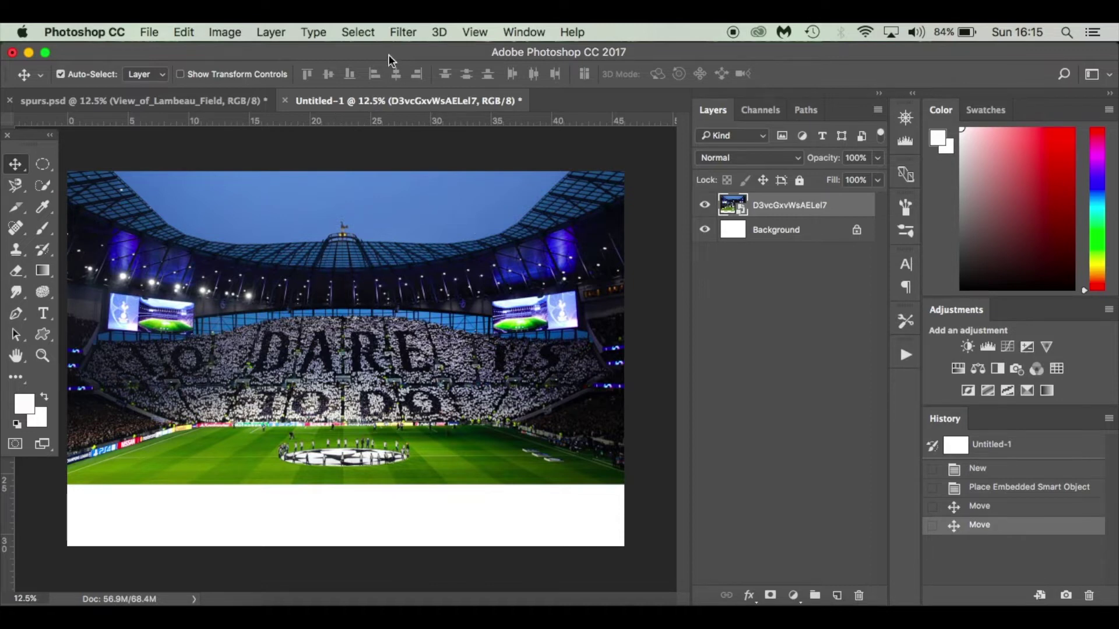
Select the stadium photo's blue sky with Color Range, sampling the sky colour.
{"action": "left_click", "coordinate": [357, 31]}
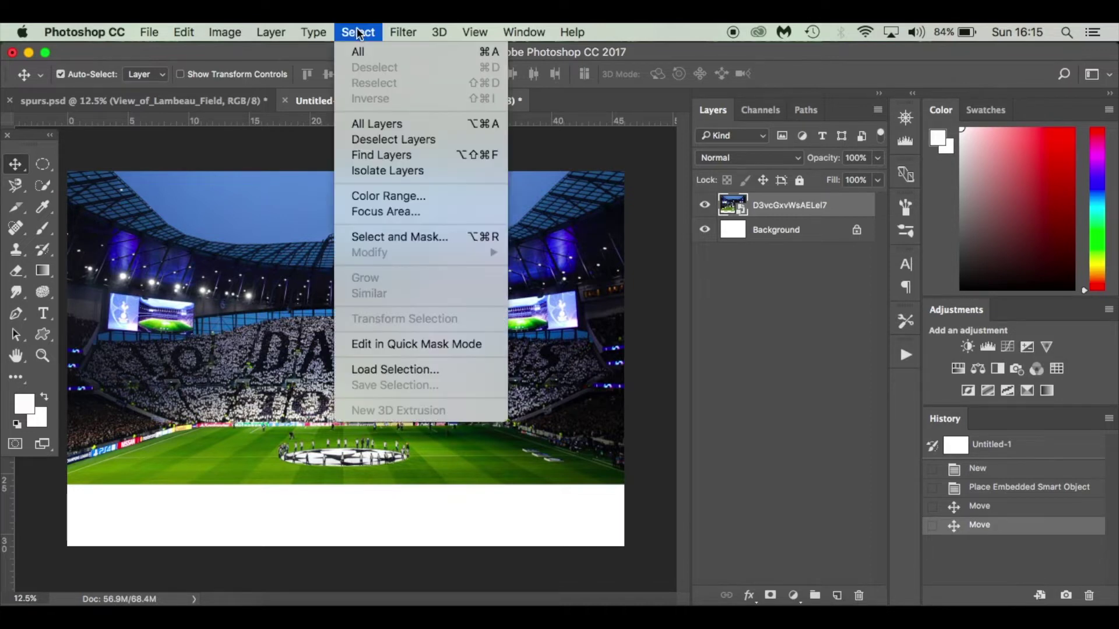
{"action": "left_click", "coordinate": [425, 196]}
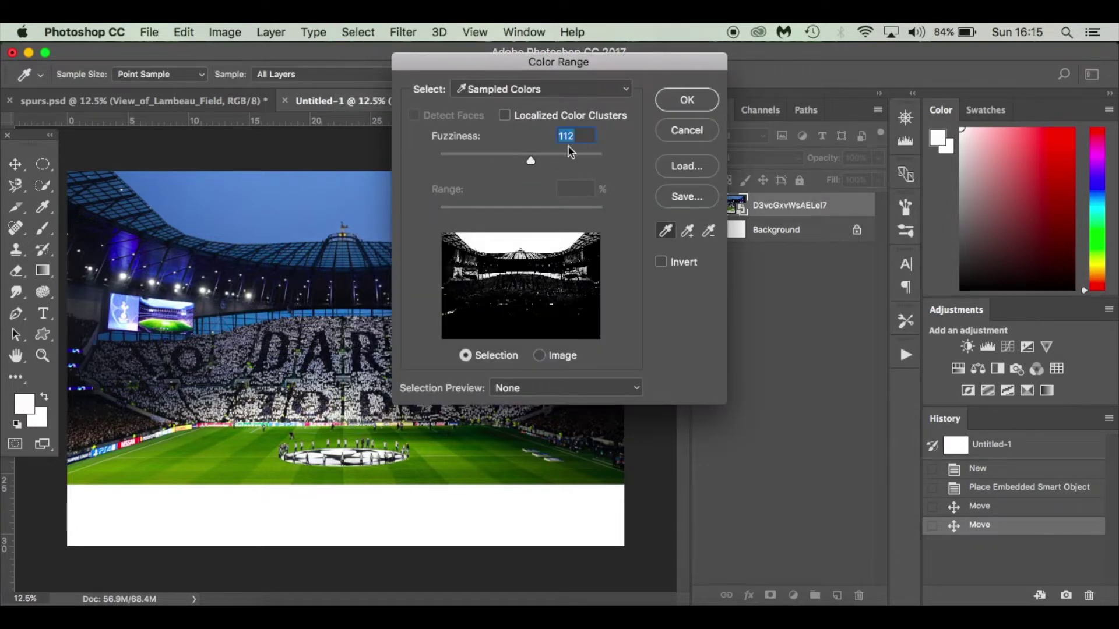
{"action": "left_click", "coordinate": [351, 193]}
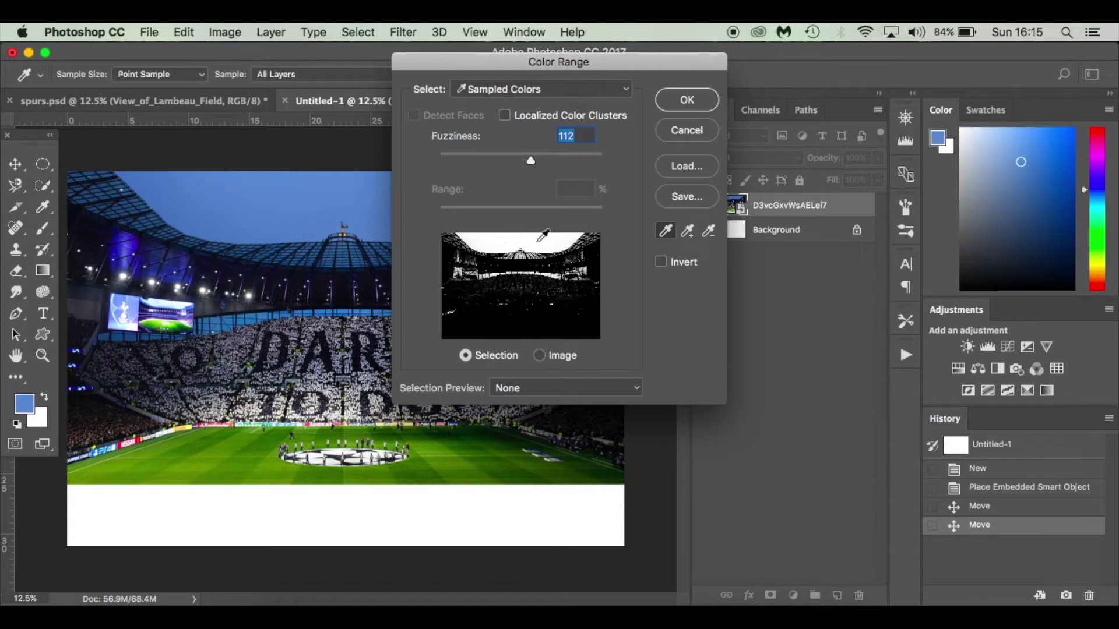
{"action": "left_click", "coordinate": [687, 101]}
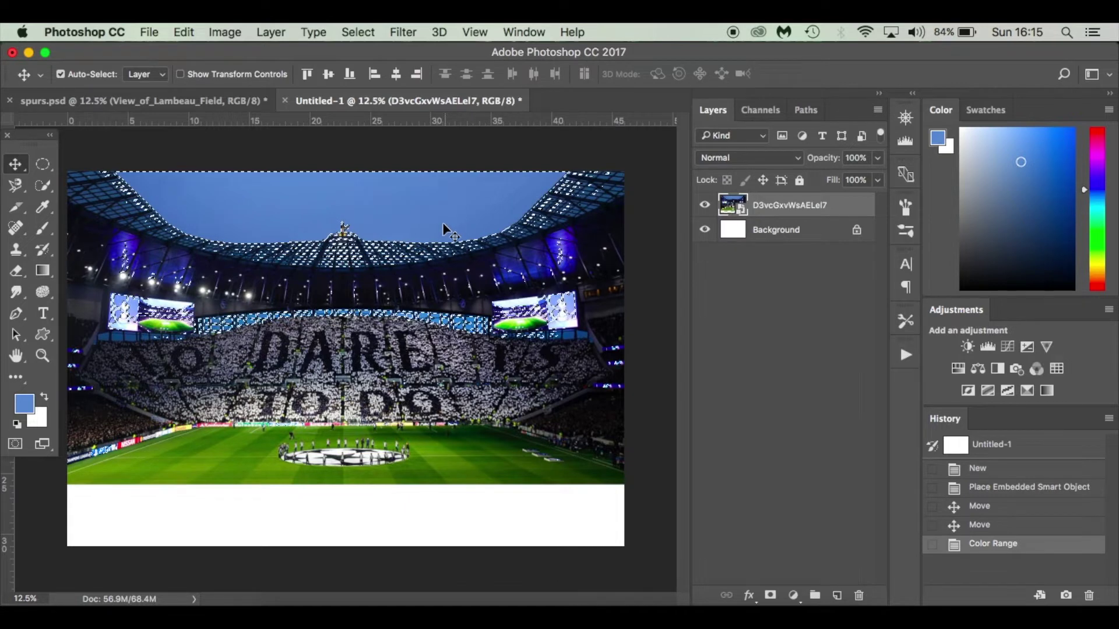
Invert the sky selection and add a layer mask that hides the sky on the stadium layer.
{"action": "left_click", "coordinate": [770, 596]}
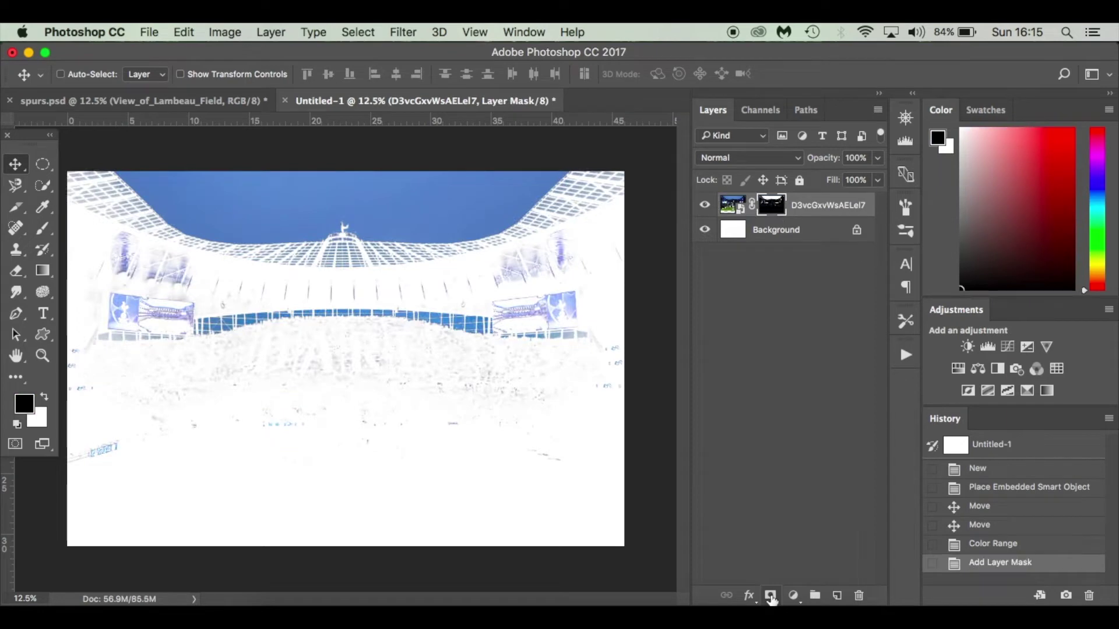
{"action": "key", "text": "super+z"}
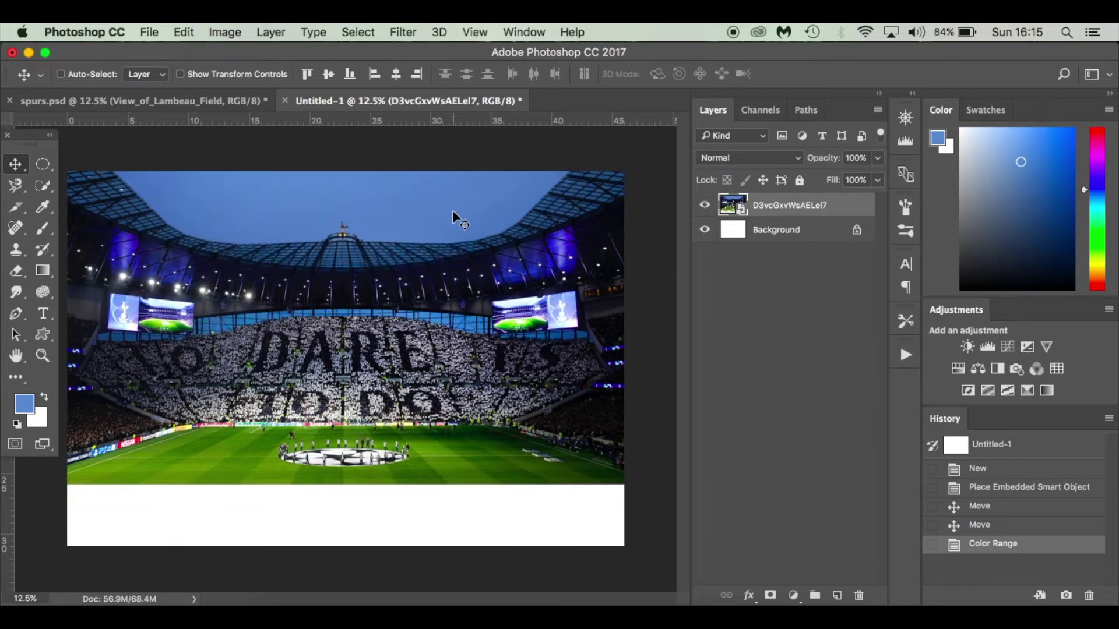
{"action": "key", "text": "super+shift+i"}
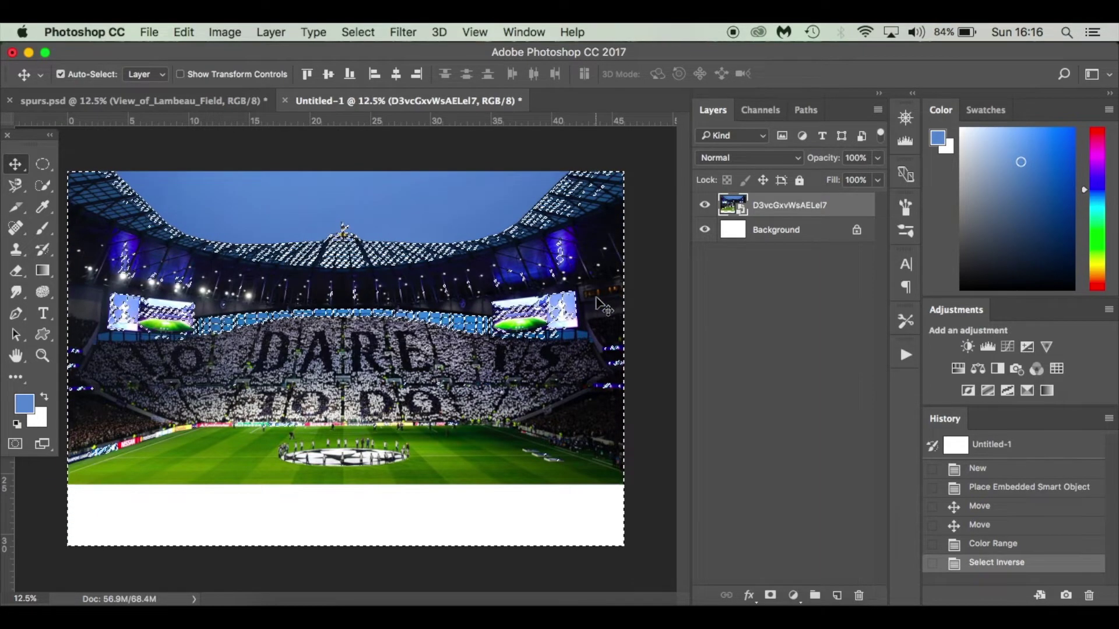
{"action": "left_click", "coordinate": [770, 595]}
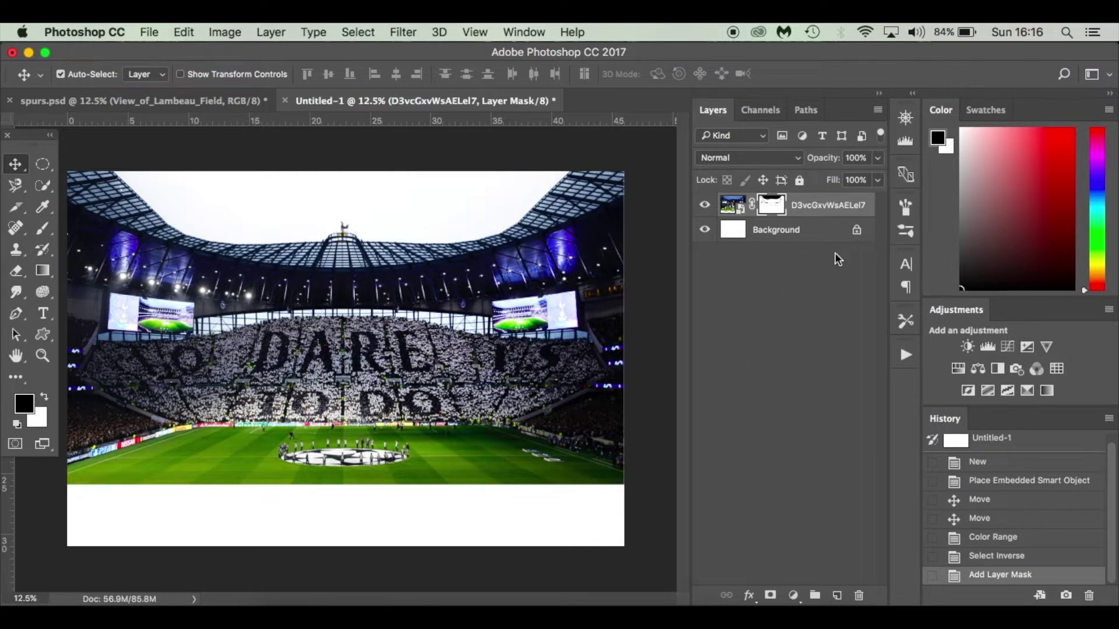
Place the CampinhoVLMosaic night-sky photo from the Latest Tutorial folder between the Background and stadium layers, scaled to about 228.6%.
{"action": "left_click", "coordinate": [832, 235]}
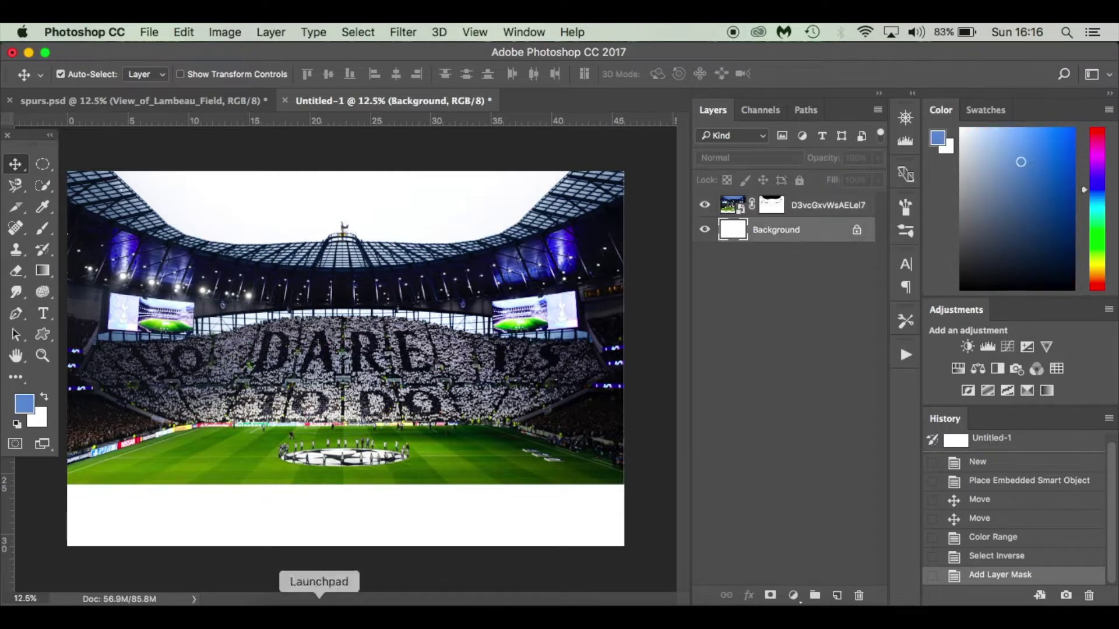
{"action": "left_click", "coordinate": [282, 600]}
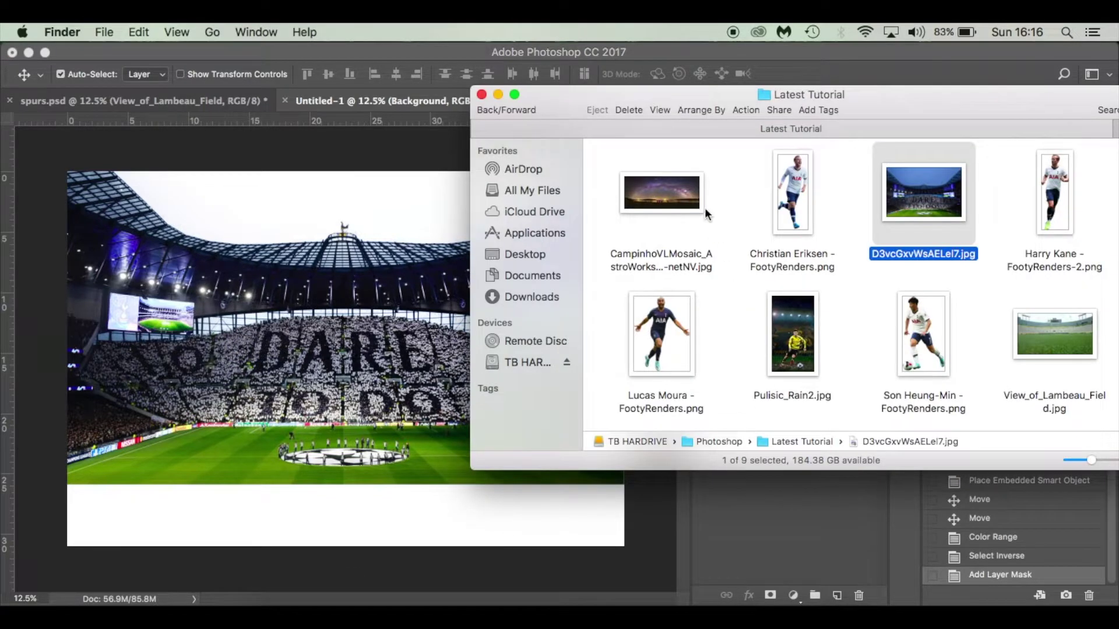
{"action": "left_click_drag", "start_coordinate": [686, 201], "coordinate": [418, 278]}
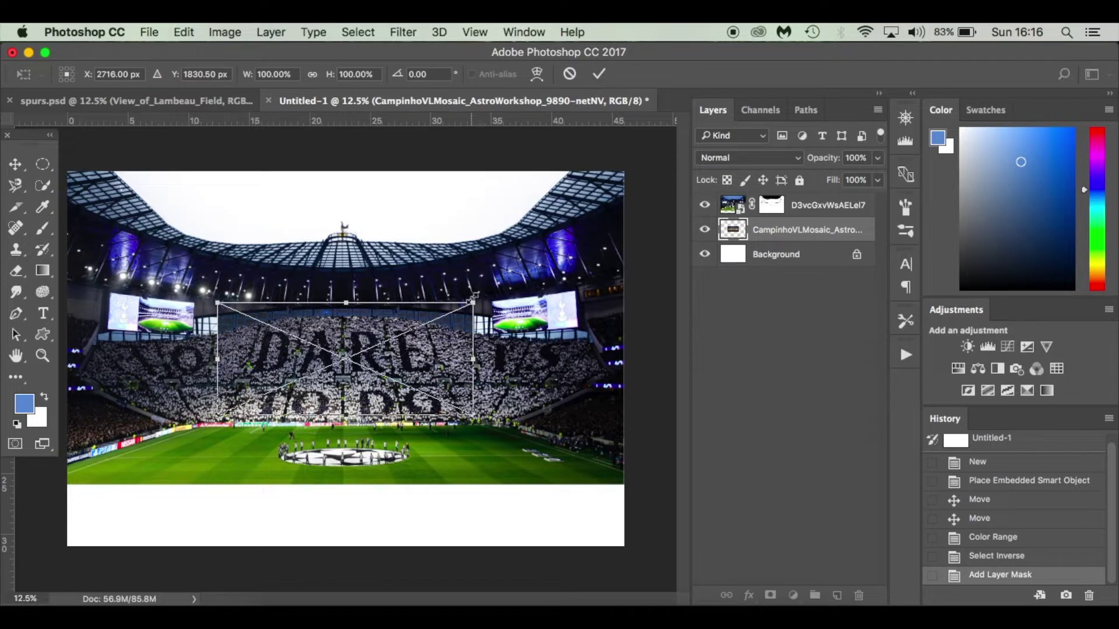
{"action": "left_click_drag", "start_coordinate": [474, 302], "coordinate": [629, 208]}
{"action": "left_click_drag", "start_coordinate": [493, 462], "coordinate": [502, 379]}
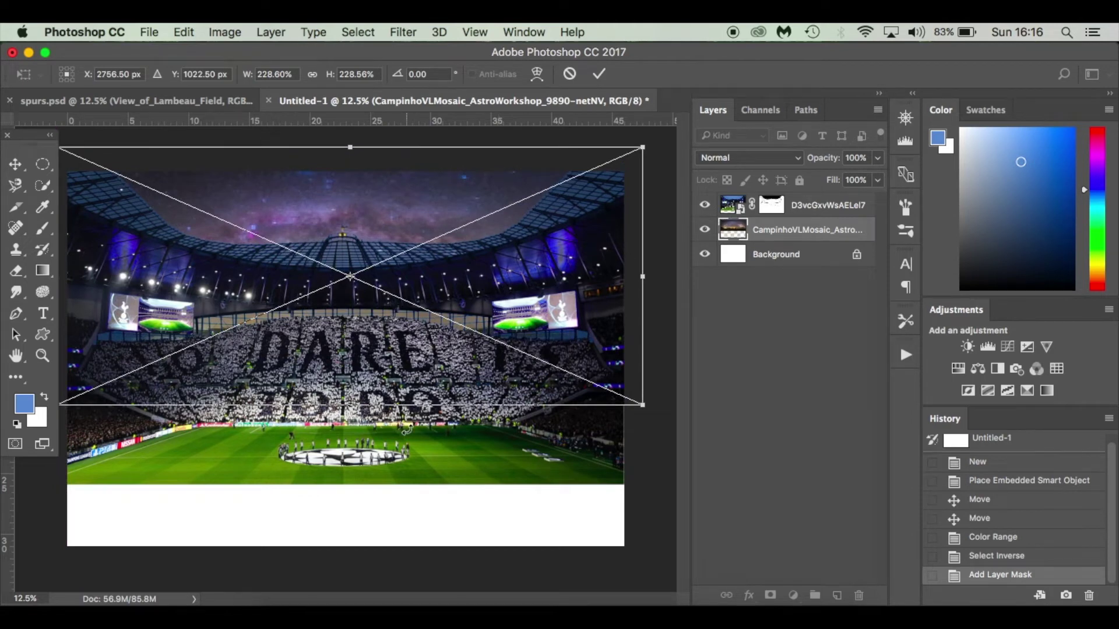
{"action": "key", "text": "super+0"}
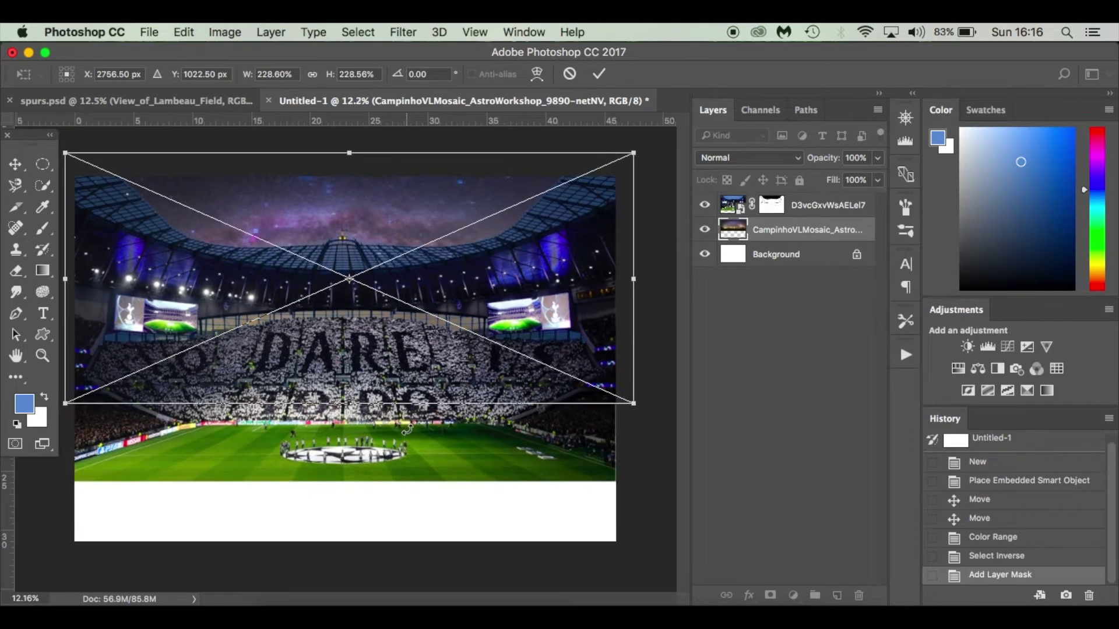
Position the night sky so its stars and purple glow sit above the stadium roof, comparing with spurs.psd before a final nudge up.
{"action": "left_click_drag", "start_coordinate": [360, 217], "coordinate": [352, 227]}
{"action": "key", "text": "shift+Up"}
{"action": "key", "text": "shift+Up"}
{"action": "key", "text": "shift+Up"}
{"action": "key", "text": "shift+Up"}
{"action": "key", "text": "Up"}
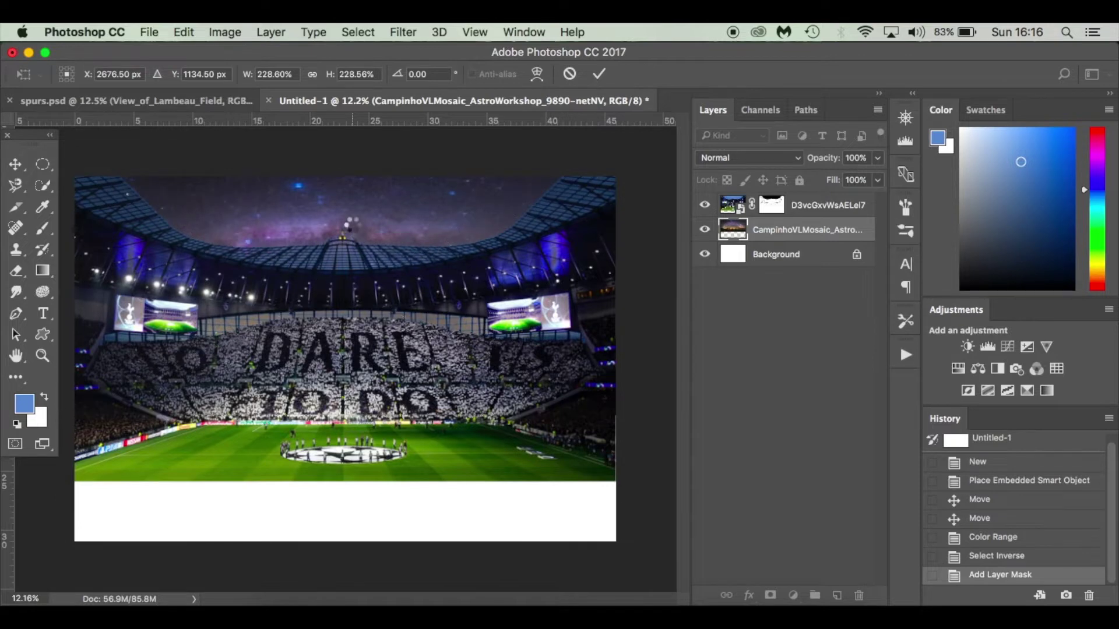
{"action": "key", "text": "Return"}
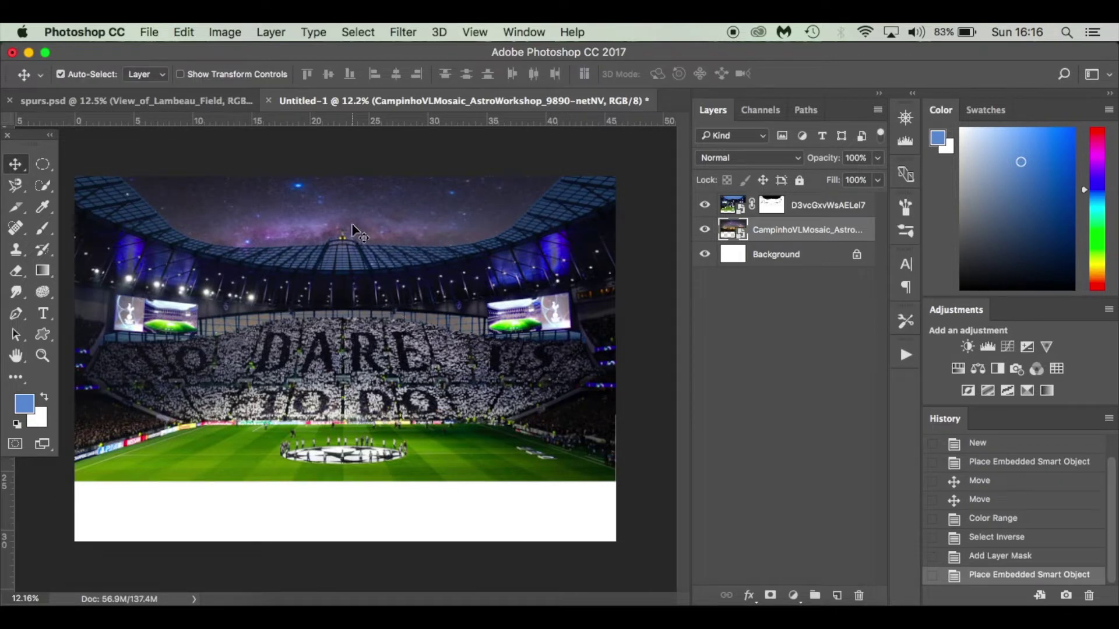
{"action": "left_click", "coordinate": [199, 100]}
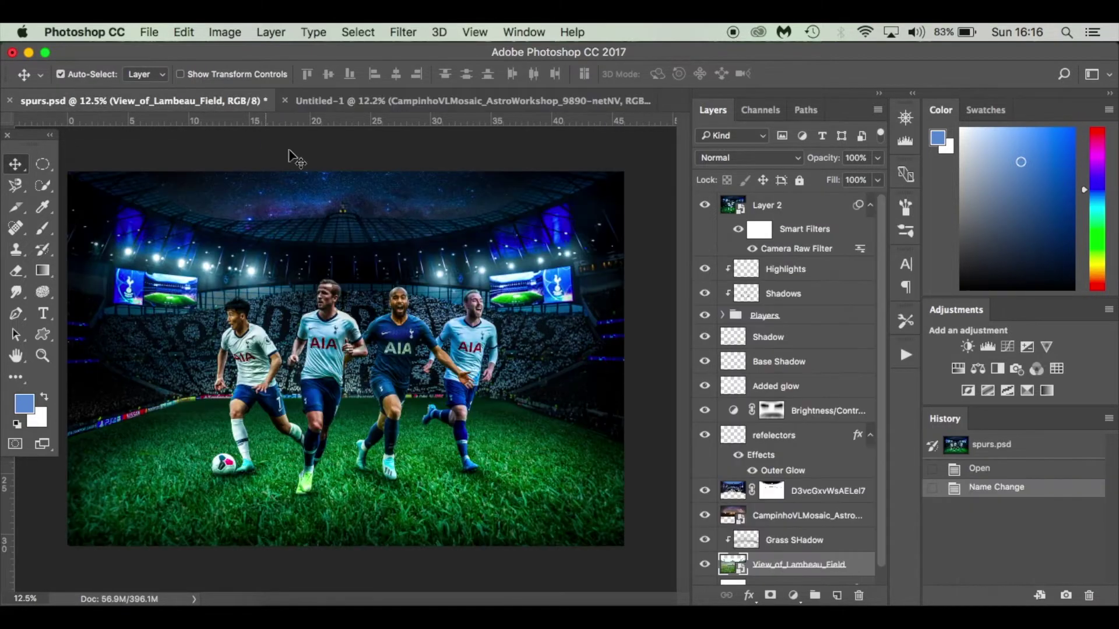
{"action": "left_click", "coordinate": [456, 100]}
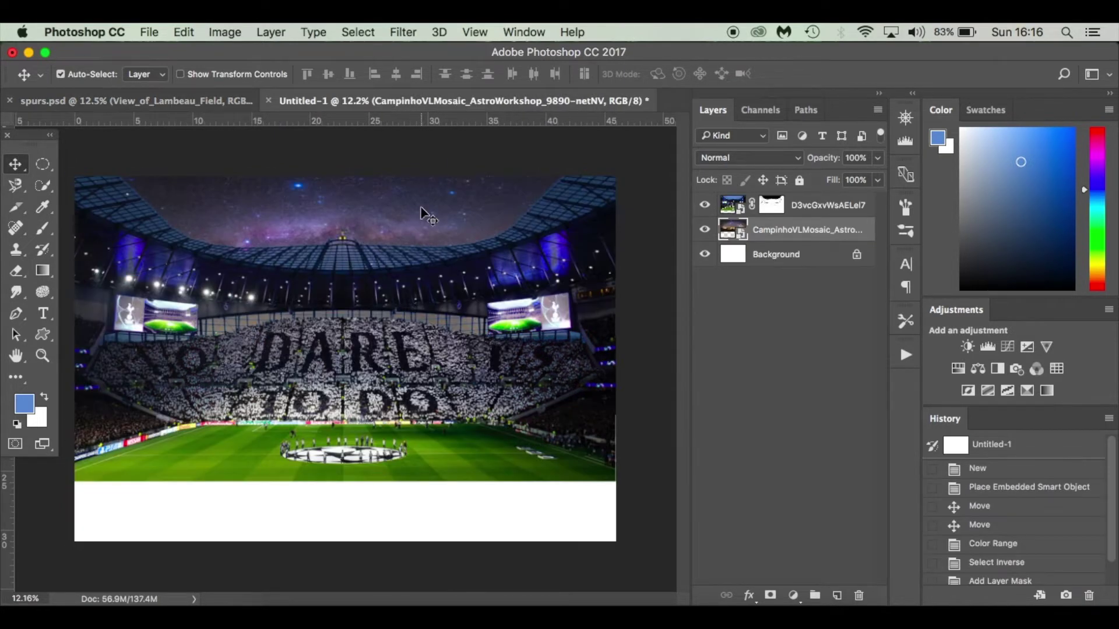
{"action": "key", "text": "Up"}
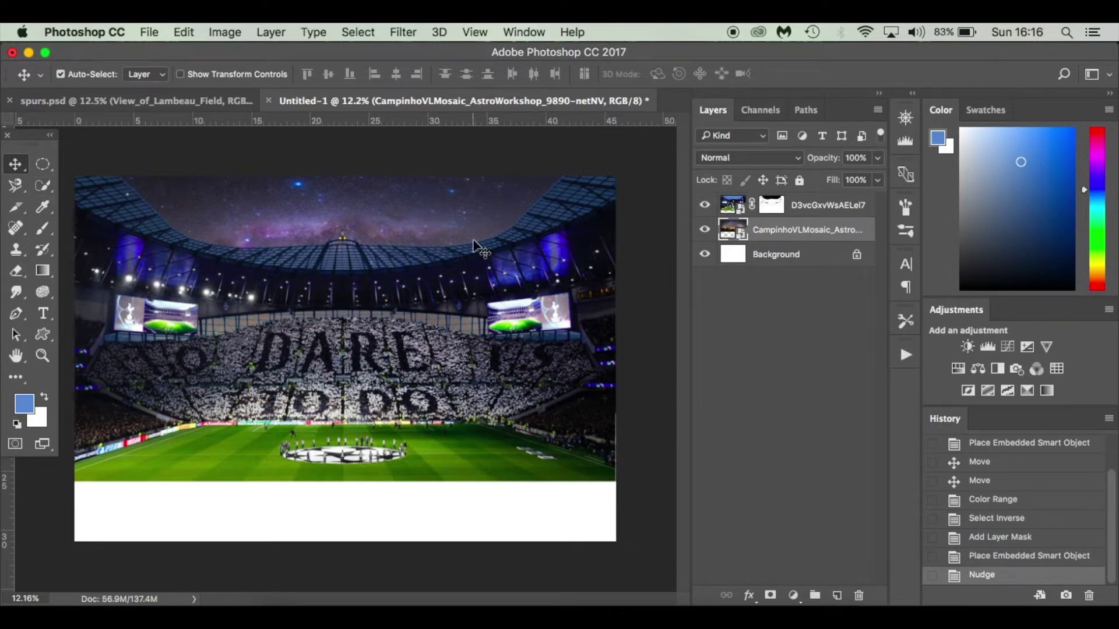
Display the stadium layer's mask on its own and choose a soft round 400 px brush with 0% hardness.
{"action": "left_click", "coordinate": [781, 210]}
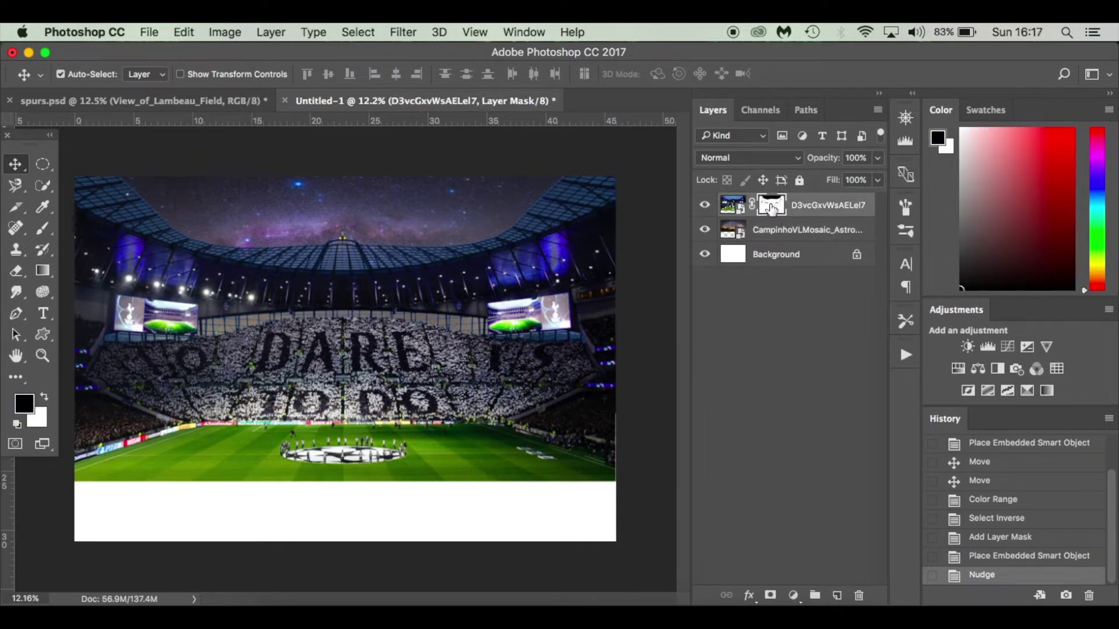
{"action": "left_click", "coordinate": [771, 208], "text": "alt"}
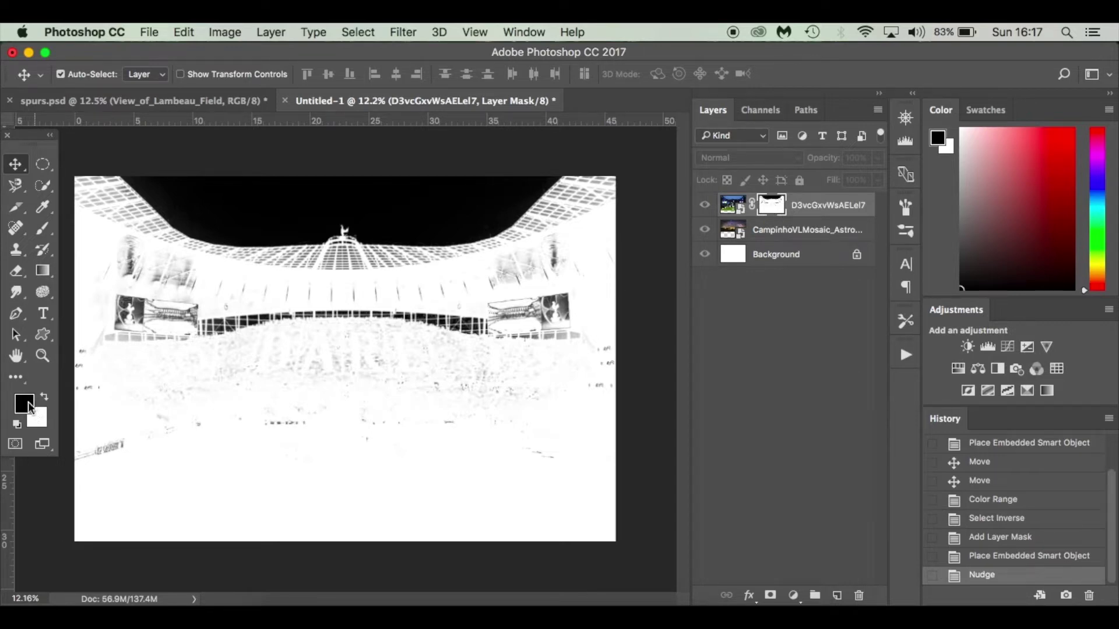
{"action": "key", "text": "b"}
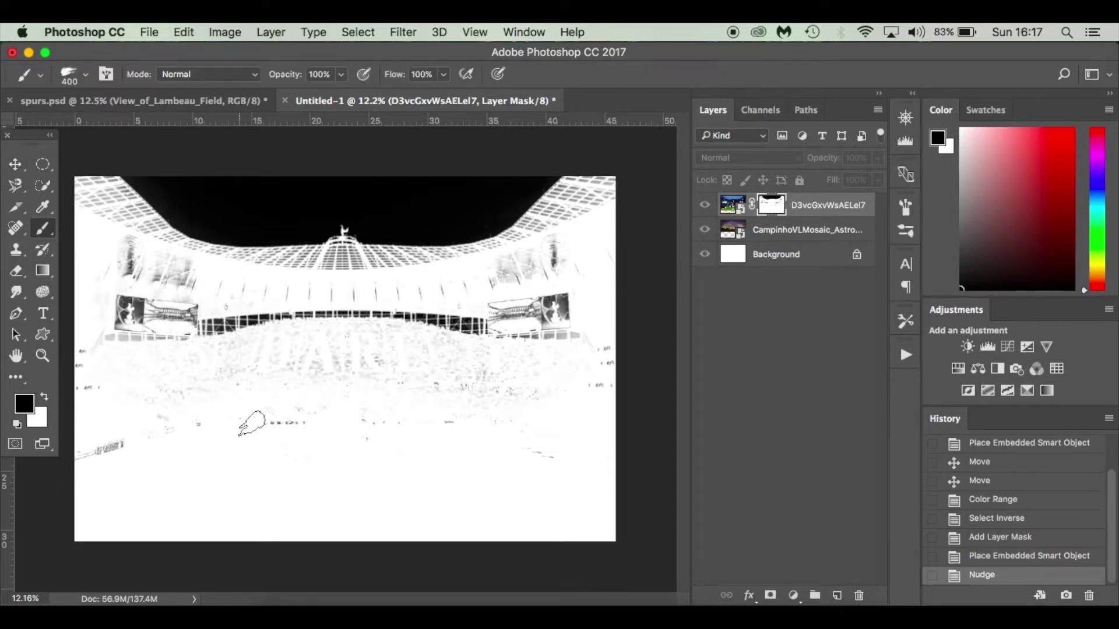
{"action": "right_click", "coordinate": [301, 415]}
{"action": "scroll", "coordinate": [361, 507], "scroll_direction": "up", "scroll_amount": 10}
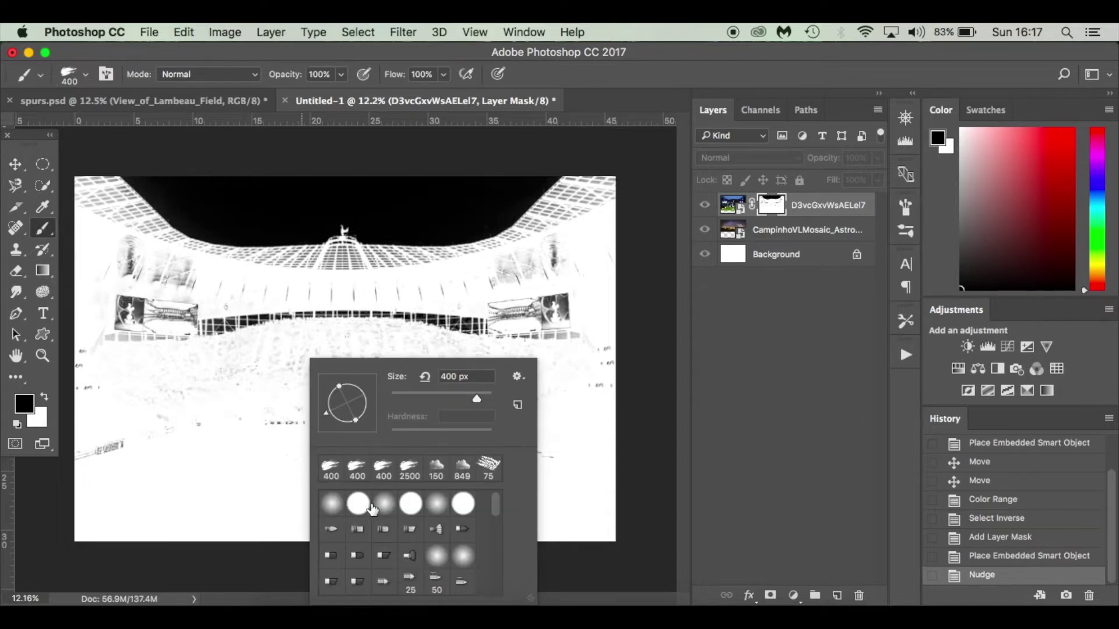
{"action": "left_click", "coordinate": [329, 512]}
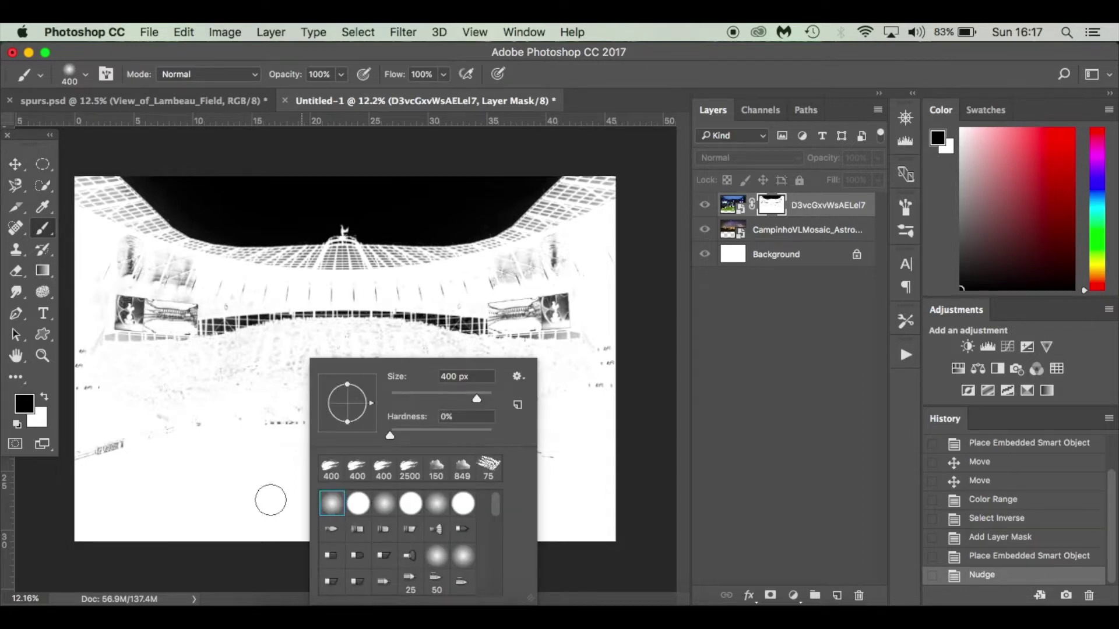
{"action": "left_click", "coordinate": [172, 452]}
{"action": "left_click", "coordinate": [173, 451]}
{"action": "left_click", "coordinate": [129, 446]}
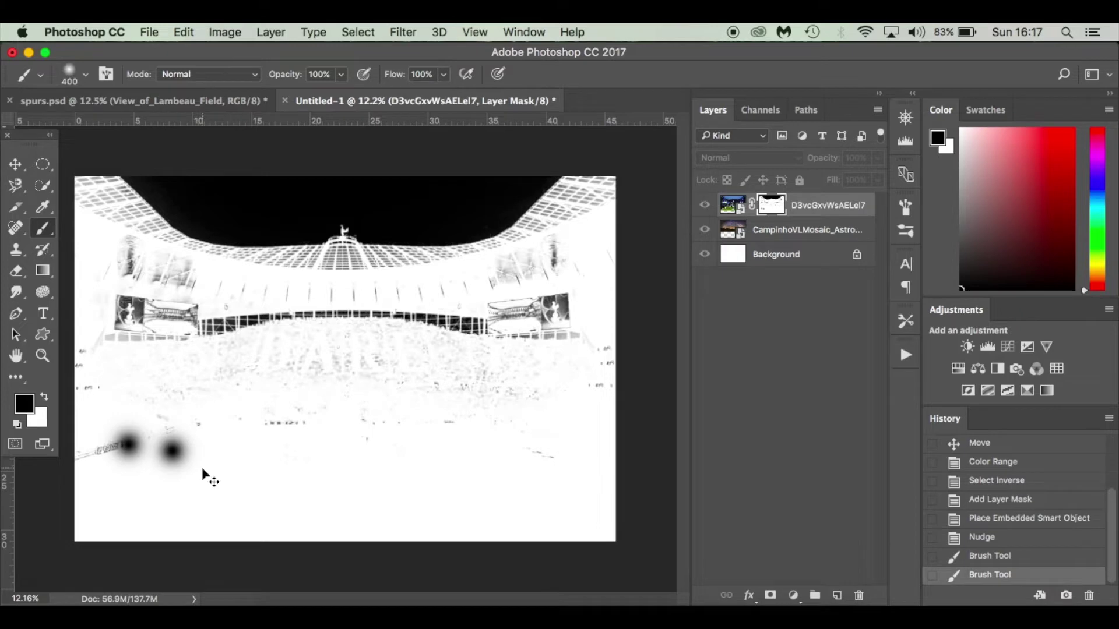
{"action": "key", "text": "super+z"}
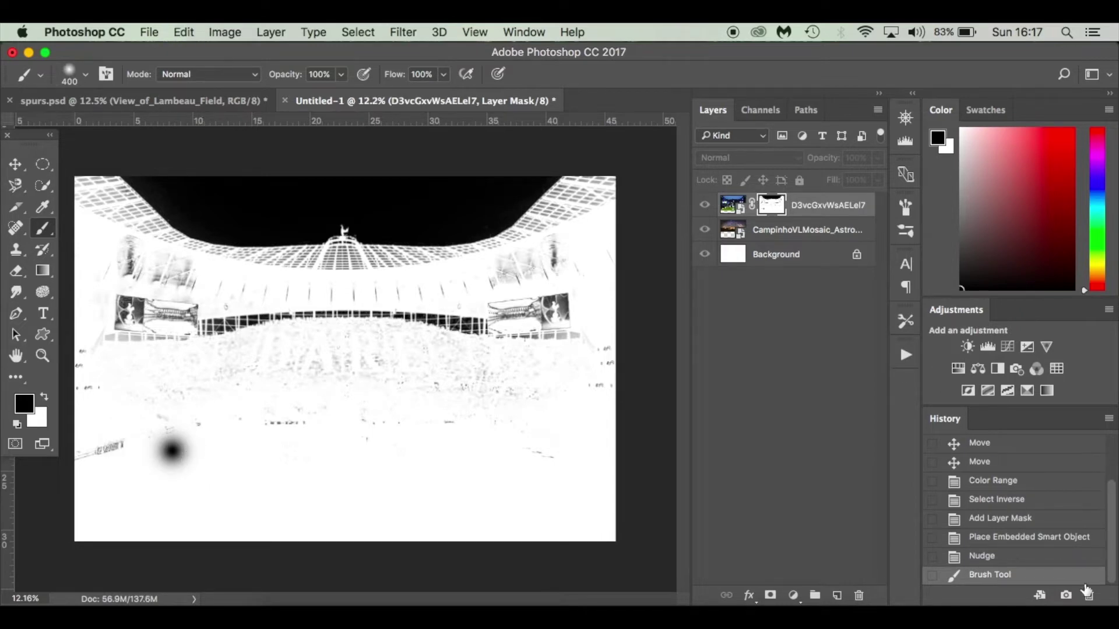
{"action": "left_click", "coordinate": [1011, 558]}
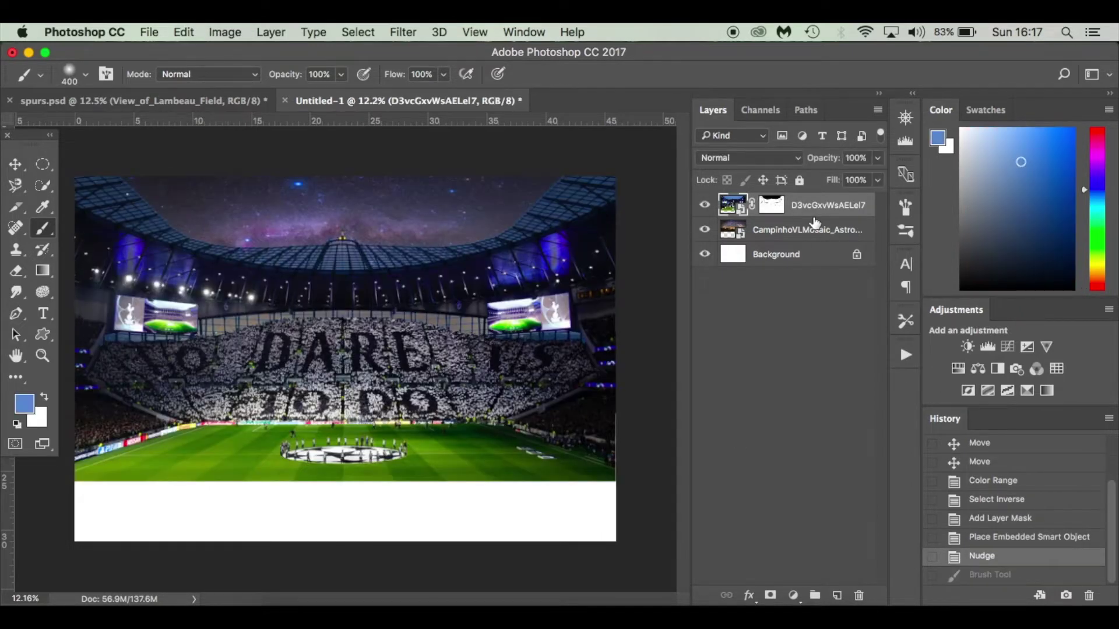
Show the stadium mask alone again and paint the grey marks along the pitch's far-left edge white.
{"action": "left_click", "coordinate": [773, 207]}
{"action": "left_click", "coordinate": [773, 206], "text": "alt"}
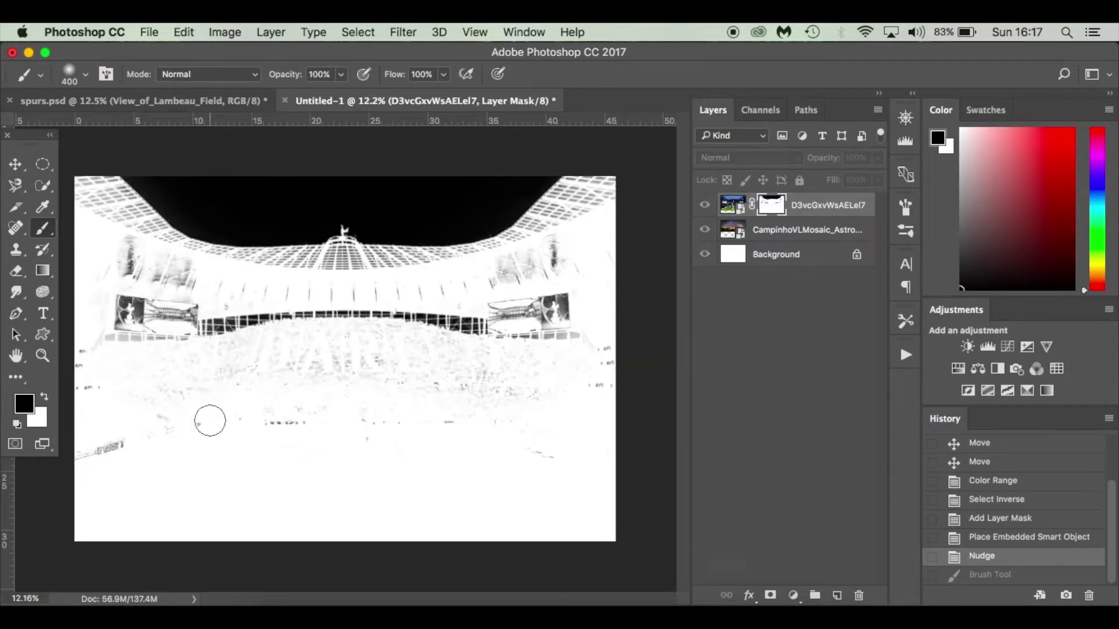
{"action": "key", "text": "x"}
{"action": "left_click_drag", "start_coordinate": [88, 458], "coordinate": [83, 455]}
{"action": "key", "text": "super+z"}
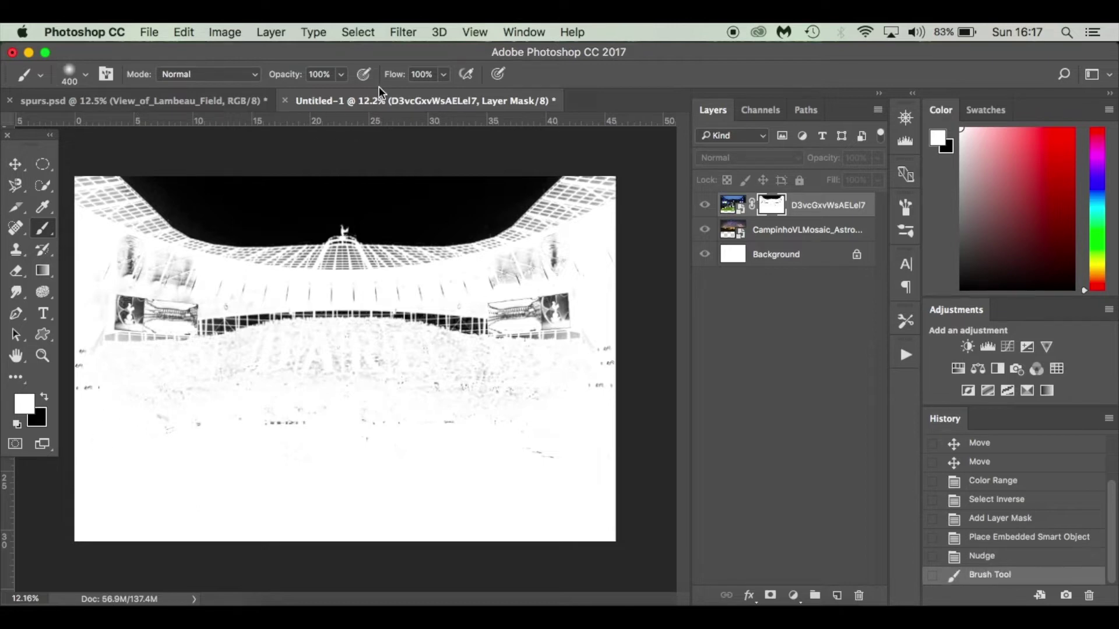
Paint the specks across the mask's pitch and lower stands white with an 800 px hard round brush, returning to the composite view.
{"action": "key", "text": "bracketright"}
{"action": "key", "text": "bracketright"}
{"action": "key", "text": "bracketright"}
{"action": "key", "text": "bracketright"}
{"action": "right_click", "coordinate": [167, 440]}
{"action": "left_click", "coordinate": [229, 503]}
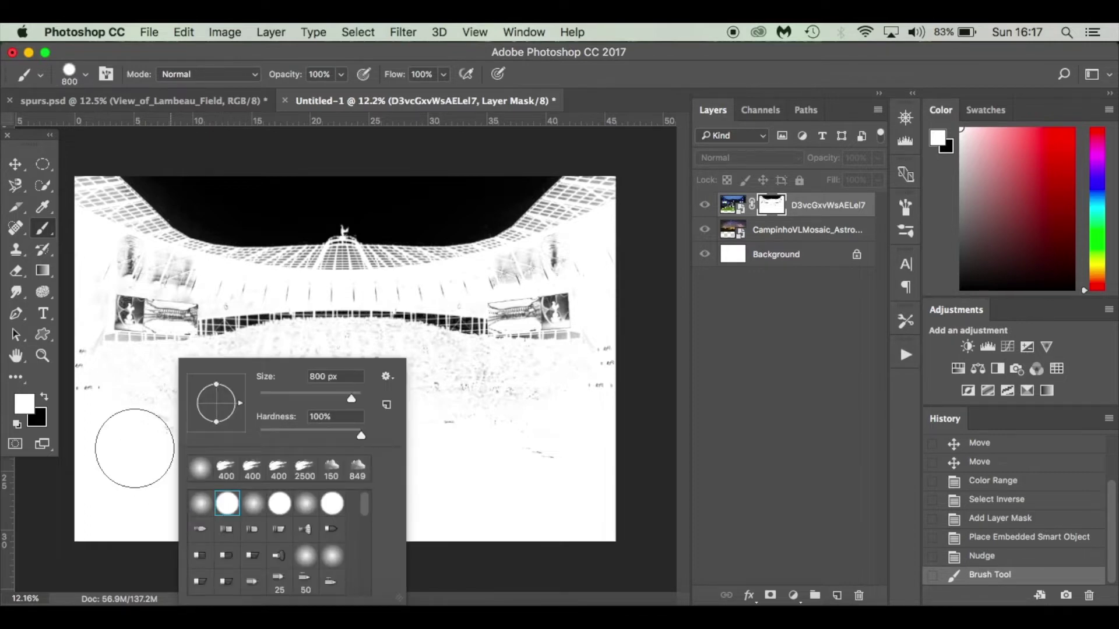
{"action": "left_click", "coordinate": [134, 449]}
{"action": "left_click_drag", "start_coordinate": [348, 449], "coordinate": [497, 445]}
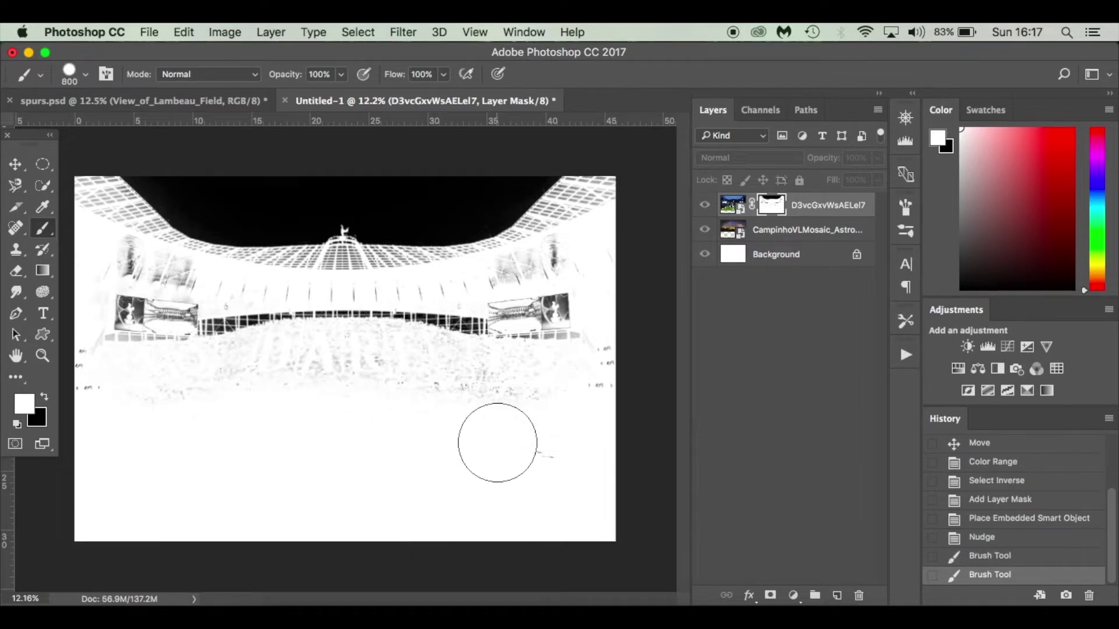
{"action": "left_click", "coordinate": [775, 210], "text": "alt"}
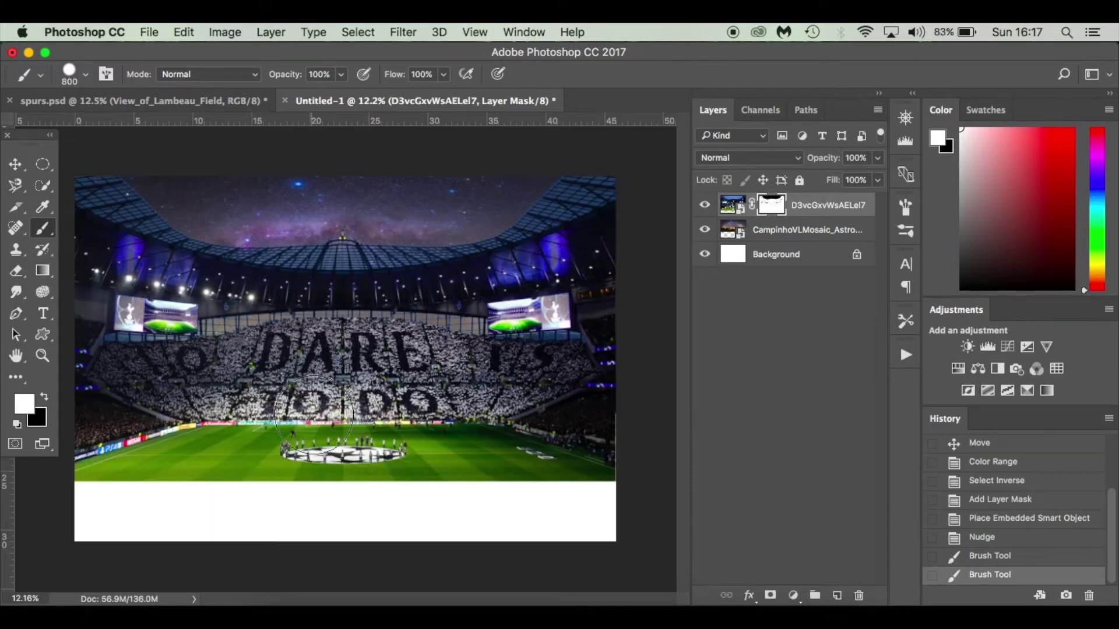
{"action": "mouse_move", "coordinate": [466, 417]}
{"action": "left_mouse_down"}
{"action": "mouse_move", "coordinate": [593, 440]}
{"action": "mouse_move", "coordinate": [547, 442]}
{"action": "left_mouse_up"}
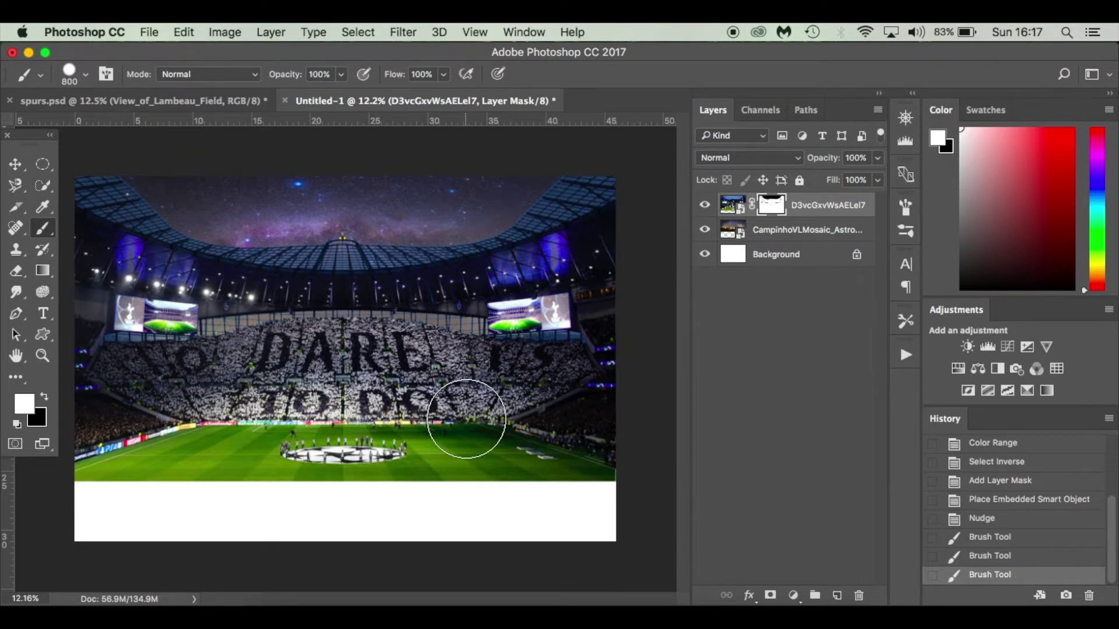
Paint a black stroke on the mask across the lower crowd and pitch, and switch the brush colour back to white.
{"action": "key", "text": "x"}
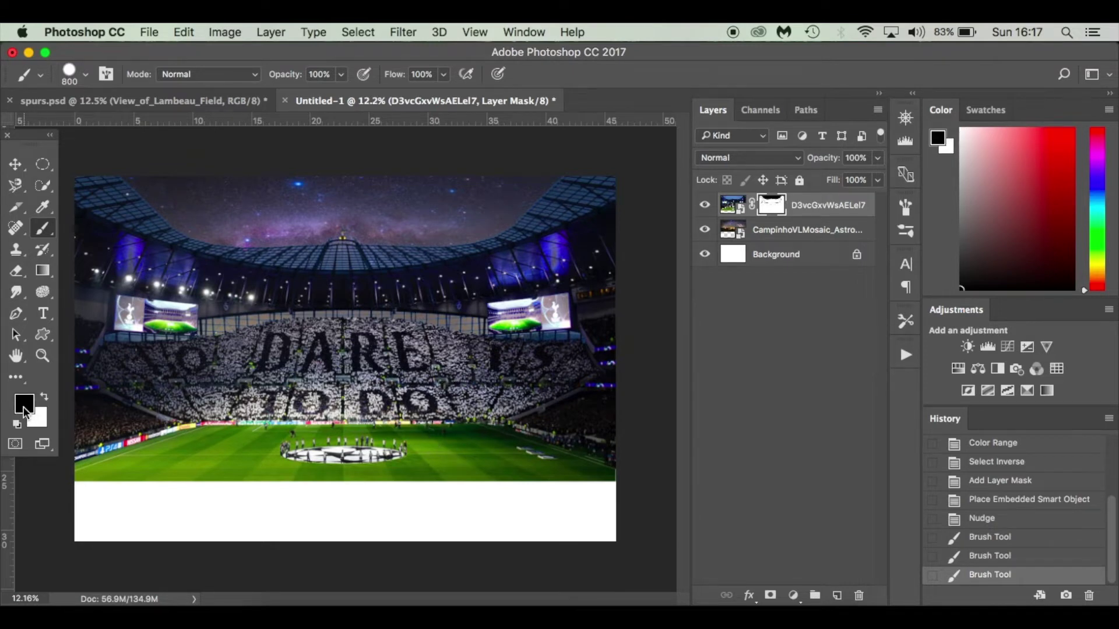
{"action": "left_click_drag", "start_coordinate": [323, 412], "coordinate": [216, 415]}
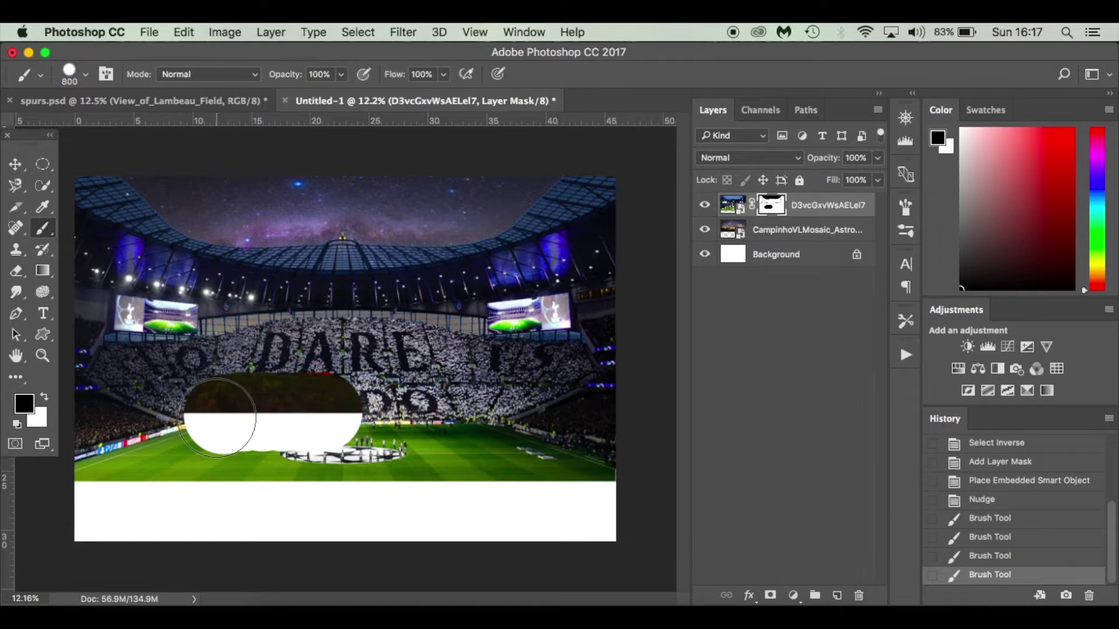
{"action": "key", "text": "x"}
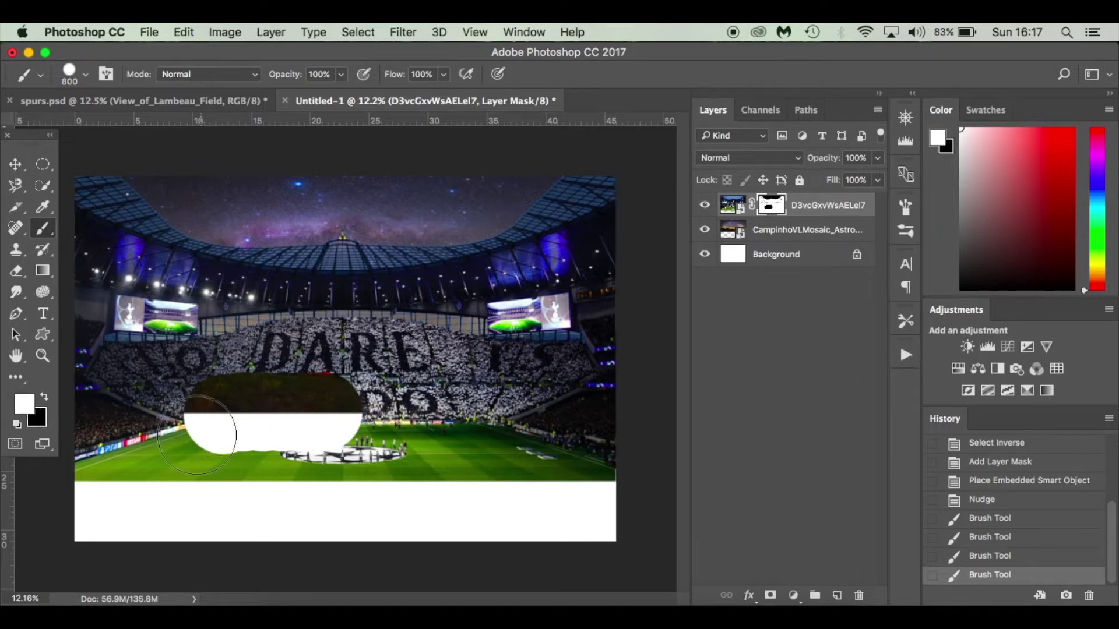
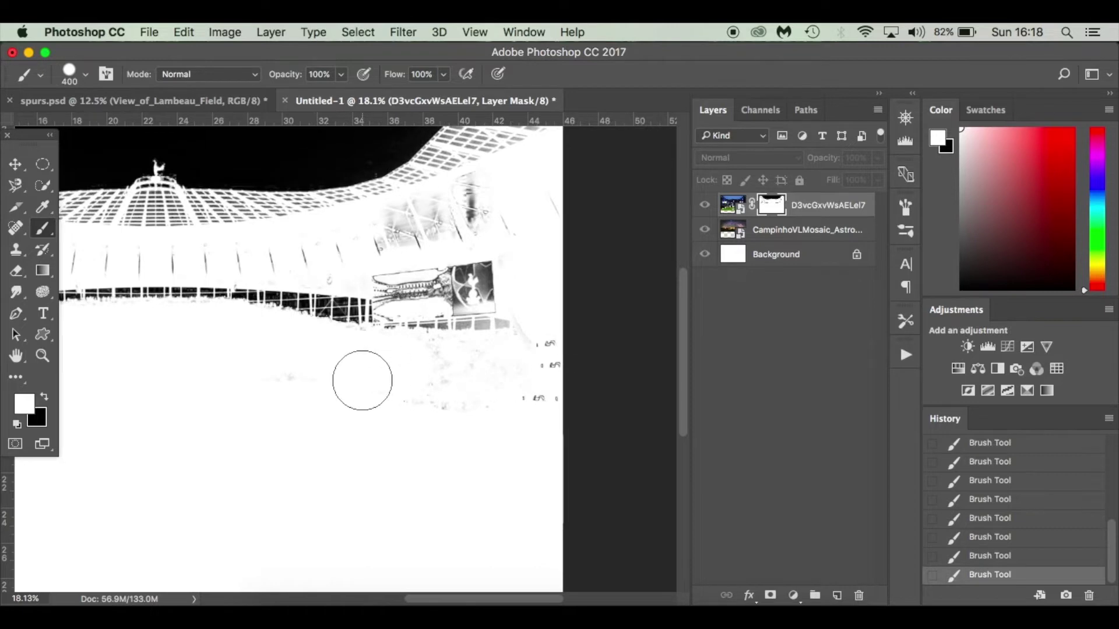
Paint the remaining specks in the right-hand stand white on the mask and check the result in the composite.
{"action": "mouse_move", "coordinate": [494, 365]}
{"action": "left_mouse_down"}
{"action": "mouse_move", "coordinate": [550, 357]}
{"action": "mouse_move", "coordinate": [430, 402]}
{"action": "mouse_move", "coordinate": [449, 408]}
{"action": "mouse_move", "coordinate": [437, 395]}
{"action": "left_mouse_up"}
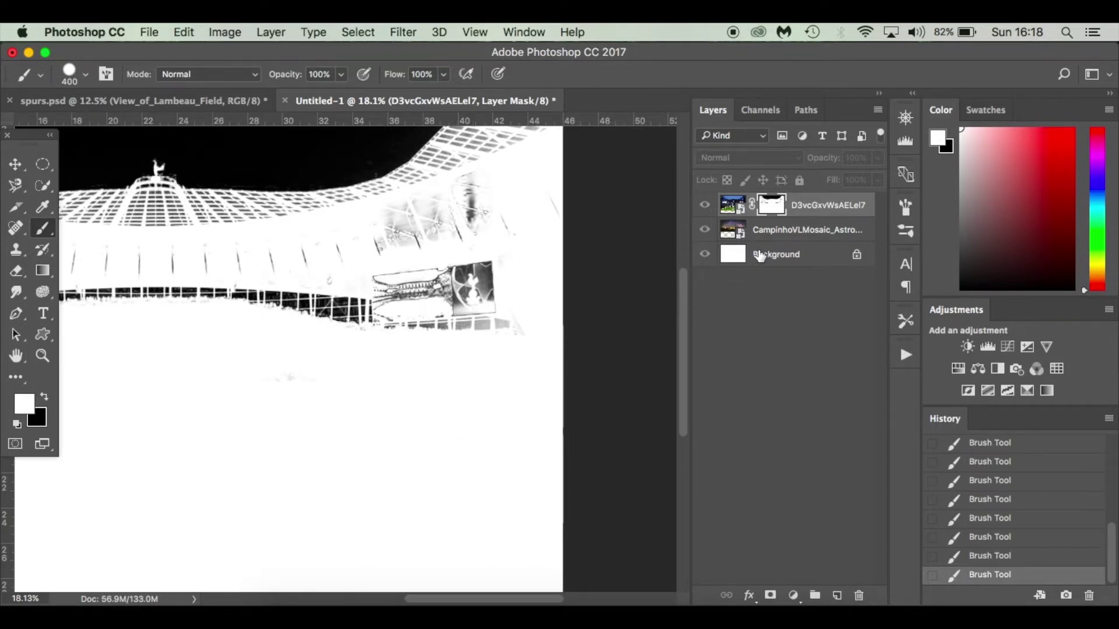
{"action": "left_click", "coordinate": [773, 207], "text": "alt"}
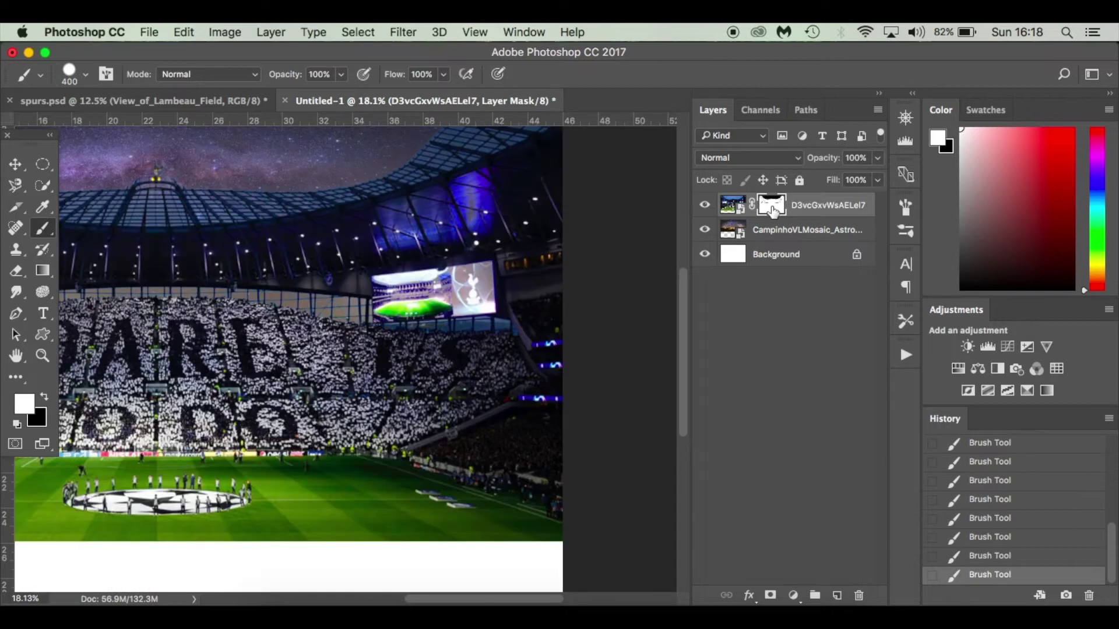
{"action": "left_click", "coordinate": [772, 207], "text": "alt"}
Paint the right-hand big screen solid white on the mask, reduce the brush to 150 px and check the composite.
{"action": "left_click_drag", "start_coordinate": [487, 287], "coordinate": [399, 287]}
{"action": "key", "text": "bracketleft"}
{"action": "key", "text": "bracketleft"}
{"action": "key", "text": "bracketleft"}
{"action": "key", "text": "bracketleft"}
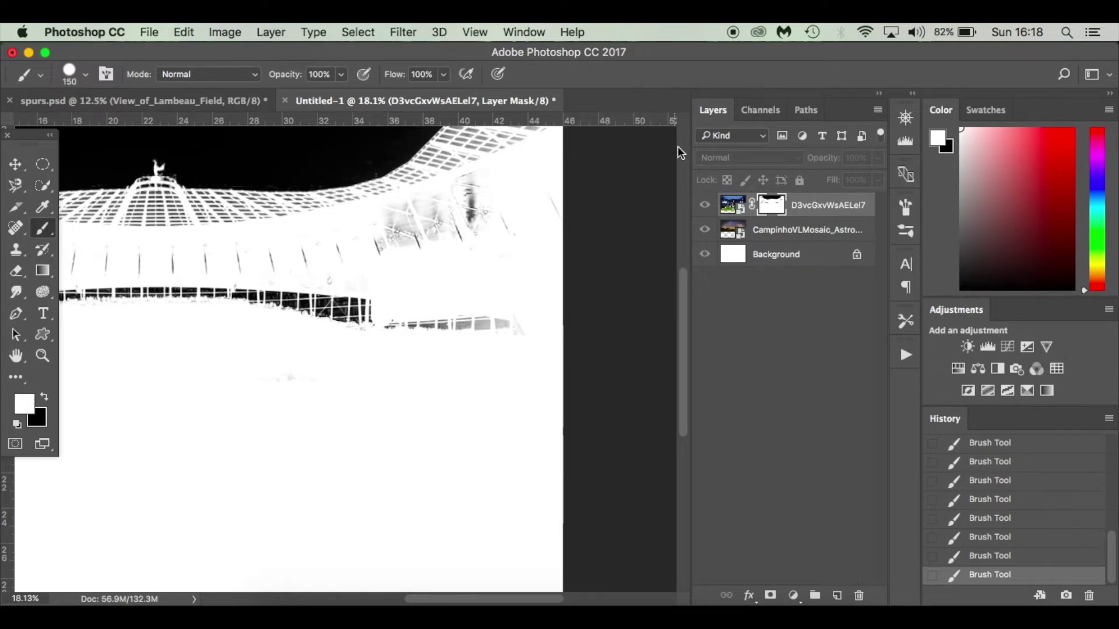
{"action": "left_click", "coordinate": [770, 207], "text": "alt"}
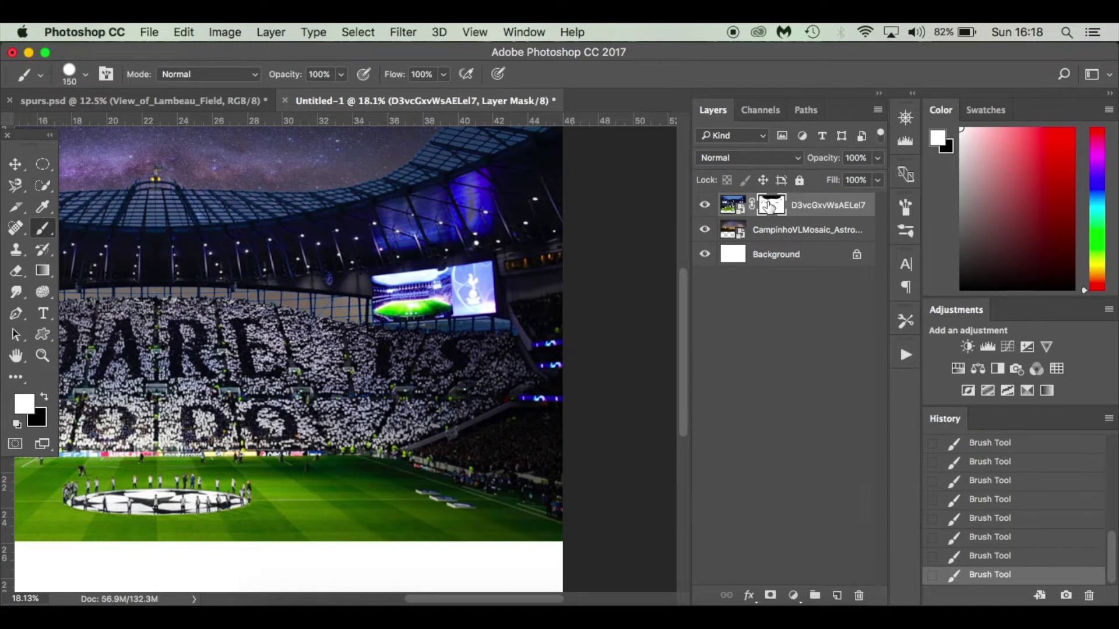
Paint the right-hand roof panels and the thin marks beneath the roof white on the mask with a 250 px brush.
{"action": "left_click", "coordinate": [770, 208], "text": "alt"}
{"action": "key", "text": "bracketright"}
{"action": "key", "text": "bracketright"}
{"action": "key", "text": "bracketright"}
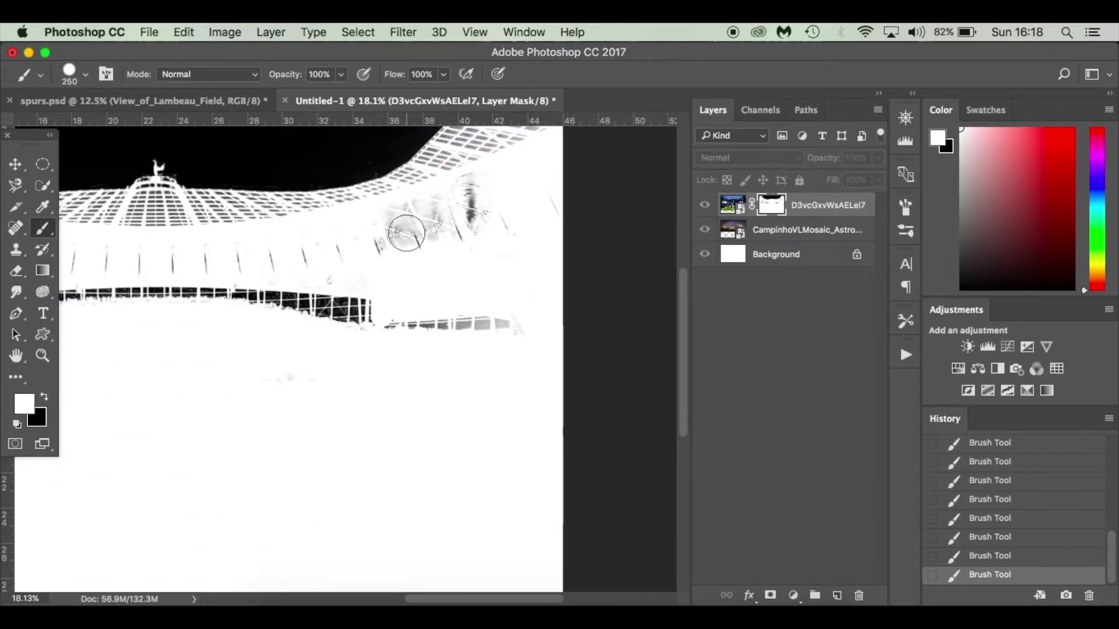
{"action": "mouse_move", "coordinate": [406, 233]}
{"action": "left_mouse_down"}
{"action": "mouse_move", "coordinate": [517, 225]}
{"action": "mouse_move", "coordinate": [575, 200]}
{"action": "mouse_move", "coordinate": [439, 206]}
{"action": "mouse_move", "coordinate": [554, 158]}
{"action": "mouse_move", "coordinate": [397, 232]}
{"action": "mouse_move", "coordinate": [431, 224]}
{"action": "mouse_move", "coordinate": [395, 226]}
{"action": "mouse_move", "coordinate": [437, 205]}
{"action": "left_mouse_up"}
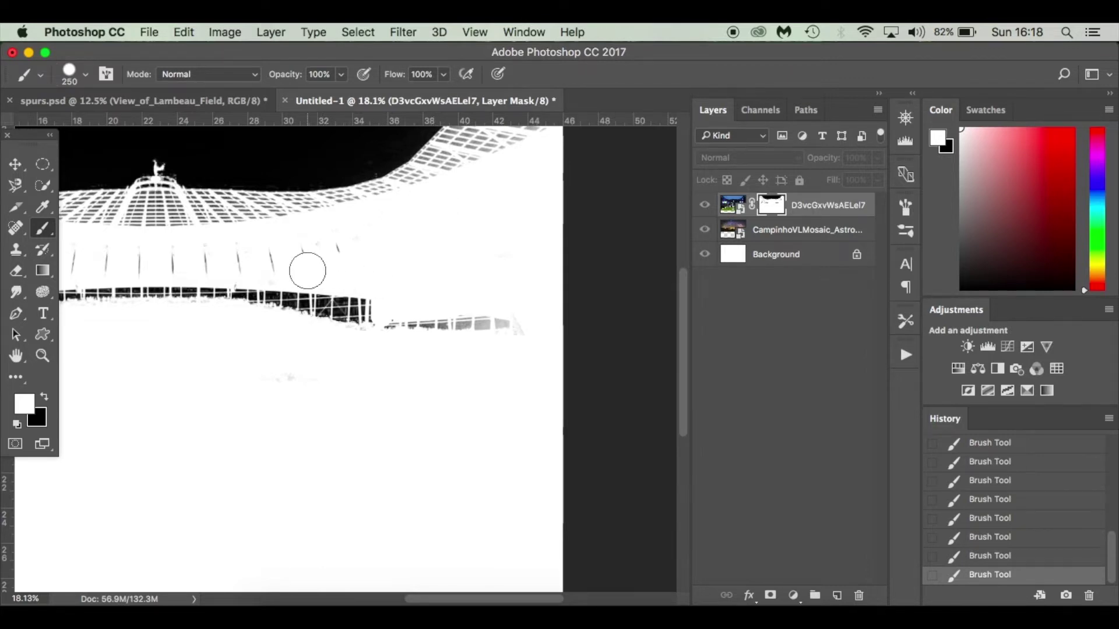
{"action": "scroll", "coordinate": [306, 267], "scroll_direction": "left", "scroll_amount": 5}
{"action": "mouse_move", "coordinate": [307, 270]}
{"action": "left_mouse_down"}
{"action": "mouse_move", "coordinate": [250, 251]}
{"action": "mouse_move", "coordinate": [530, 238]}
{"action": "mouse_move", "coordinate": [272, 247]}
{"action": "mouse_move", "coordinate": [169, 236]}
{"action": "mouse_move", "coordinate": [197, 255]}
{"action": "mouse_move", "coordinate": [173, 263]}
{"action": "left_mouse_up"}
{"action": "scroll", "coordinate": [267, 250], "scroll_direction": "left", "scroll_amount": 5}
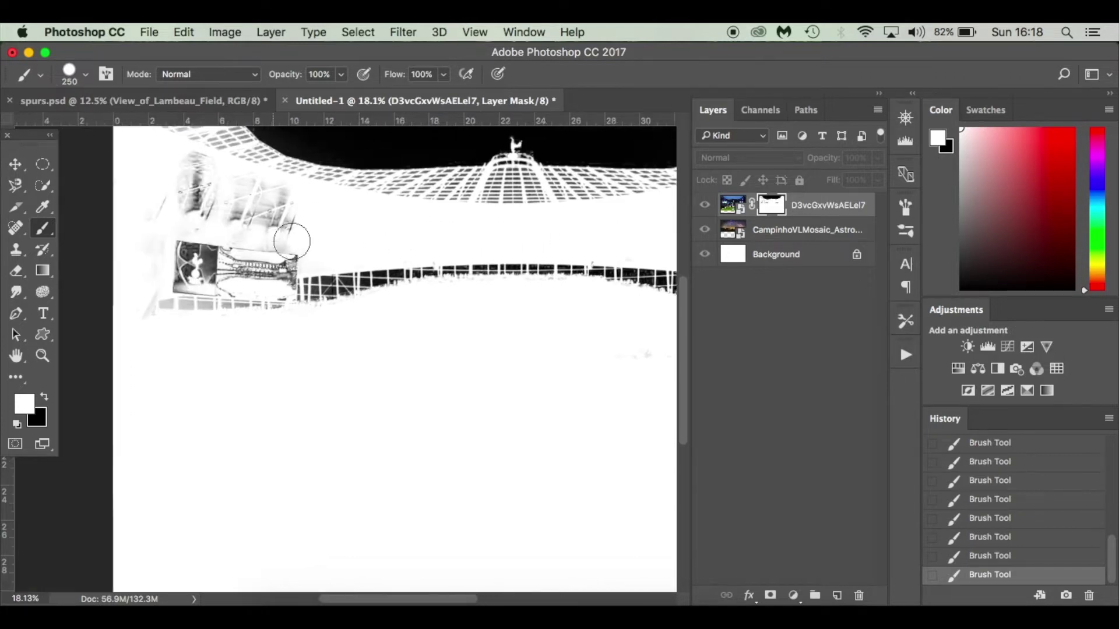
Paint the left-hand big screen and the roof marks above it solid white on the mask, and return to the composite.
{"action": "mouse_move", "coordinate": [317, 215]}
{"action": "left_mouse_down"}
{"action": "mouse_move", "coordinate": [164, 158]}
{"action": "mouse_move", "coordinate": [252, 189]}
{"action": "mouse_move", "coordinate": [165, 162]}
{"action": "mouse_move", "coordinate": [207, 213]}
{"action": "mouse_move", "coordinate": [173, 201]}
{"action": "mouse_move", "coordinate": [332, 226]}
{"action": "mouse_move", "coordinate": [150, 242]}
{"action": "mouse_move", "coordinate": [307, 248]}
{"action": "mouse_move", "coordinate": [276, 268]}
{"action": "mouse_move", "coordinate": [282, 287]}
{"action": "mouse_move", "coordinate": [138, 278]}
{"action": "left_mouse_up"}
{"action": "scroll", "coordinate": [169, 212], "scroll_direction": "up", "scroll_amount": 3}
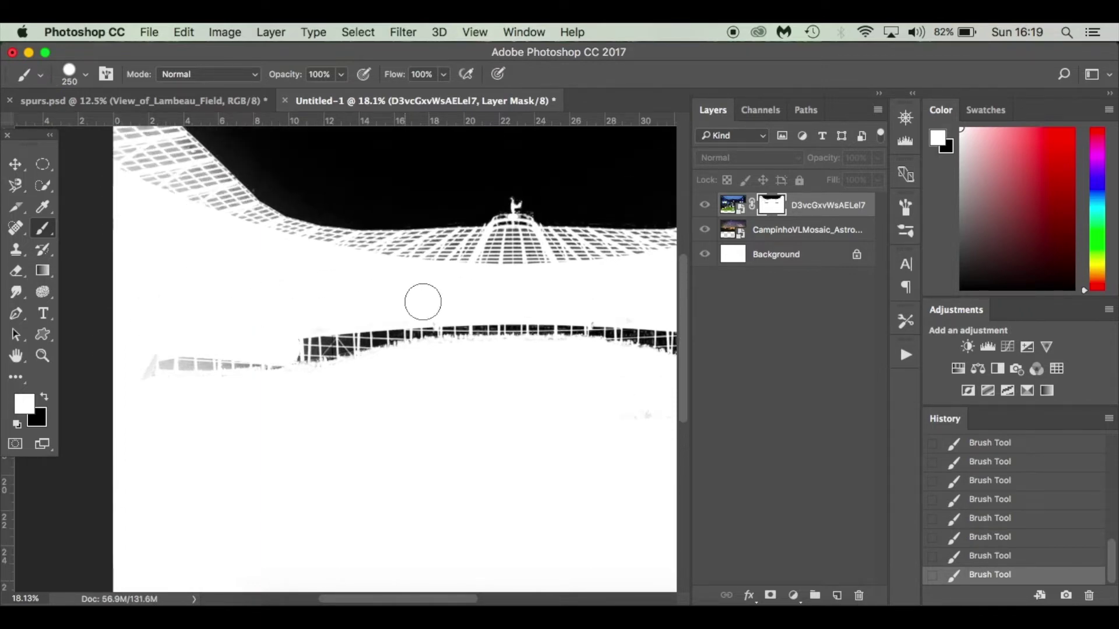
{"action": "left_click", "coordinate": [775, 217], "text": "alt"}
Examine the whole stadium composite against its layer mask, checking the roof edges, big screens and stands.
{"action": "scroll", "coordinate": [491, 356], "scroll_direction": "right", "scroll_amount": 10}
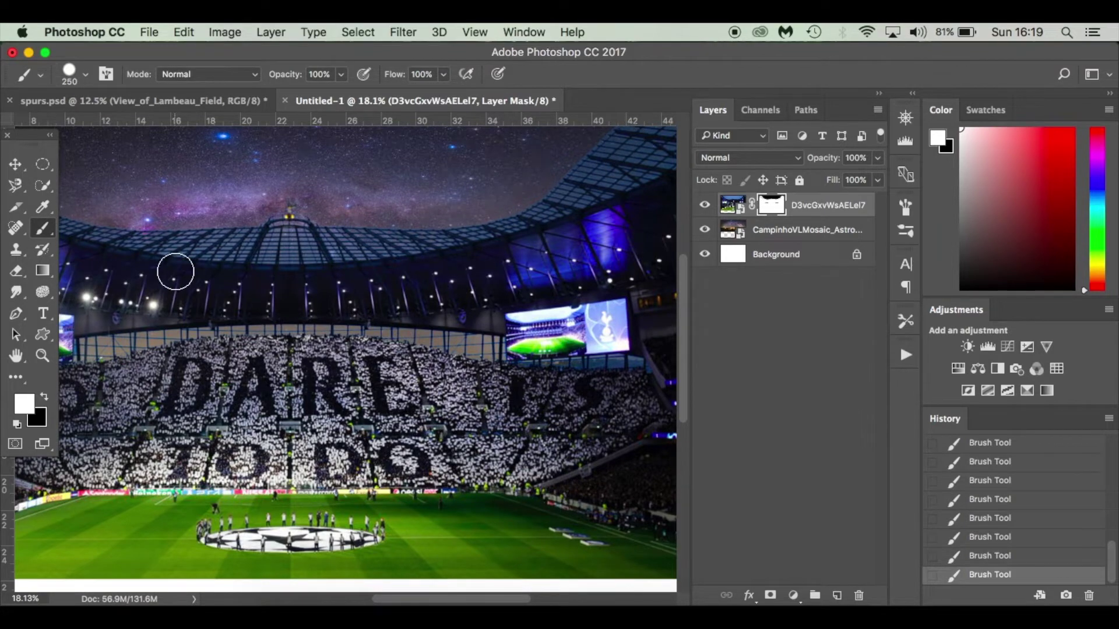
{"action": "scroll", "coordinate": [175, 271], "scroll_direction": "left", "scroll_amount": 10}
{"action": "scroll", "coordinate": [369, 287], "scroll_direction": "right", "scroll_amount": 6}
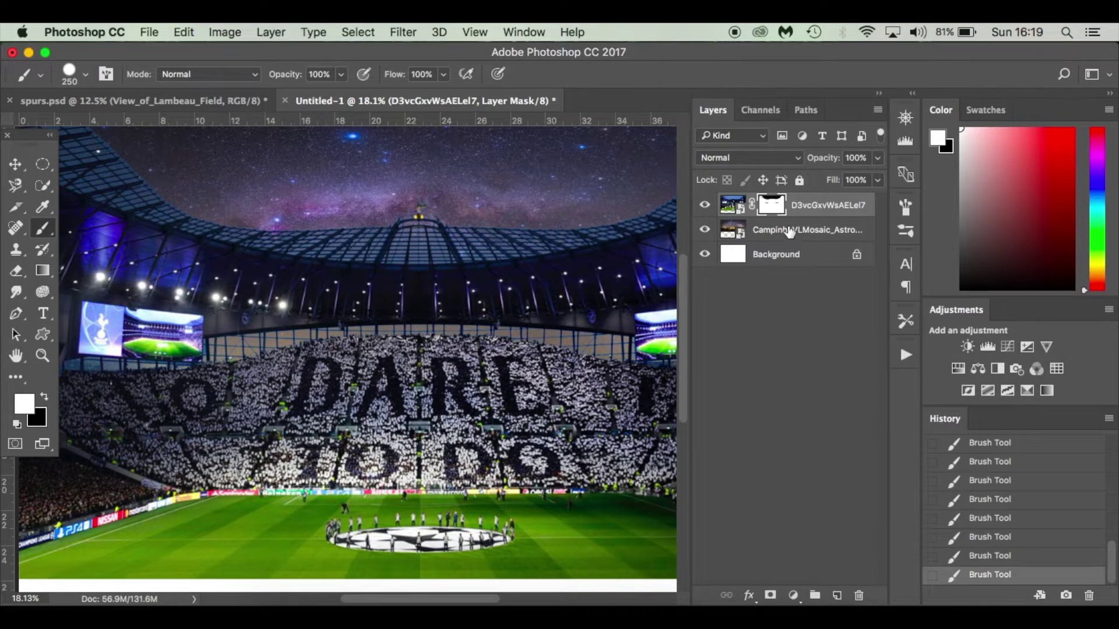
{"action": "scroll", "coordinate": [479, 296], "scroll_direction": "down", "scroll_amount": 3}
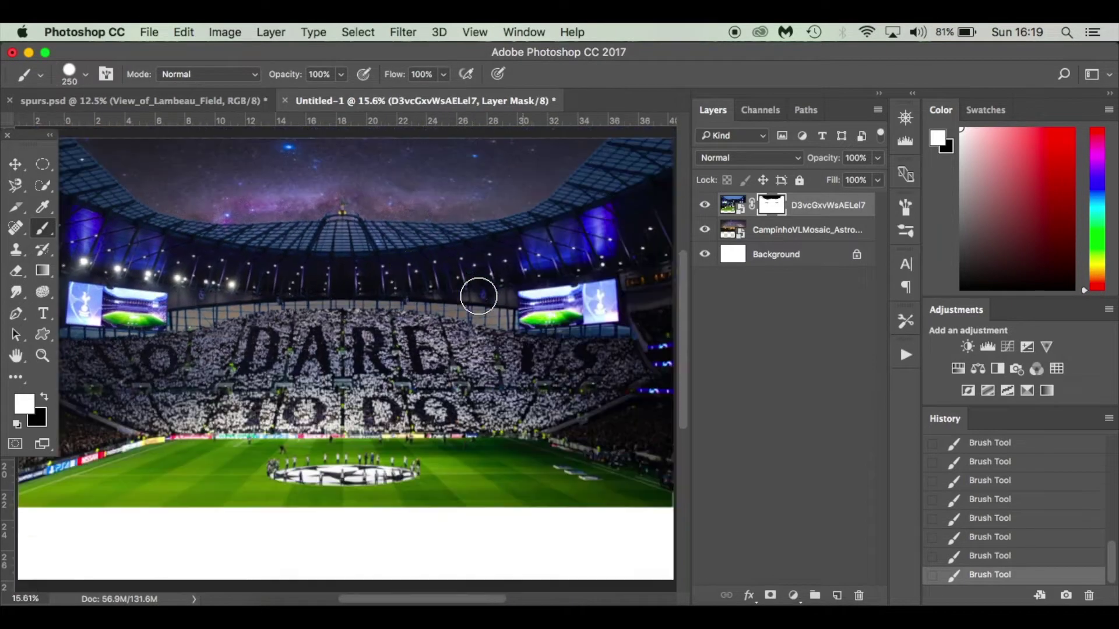
{"action": "left_click", "coordinate": [775, 210], "text": "alt"}
{"action": "left_click", "coordinate": [775, 210], "text": "alt"}
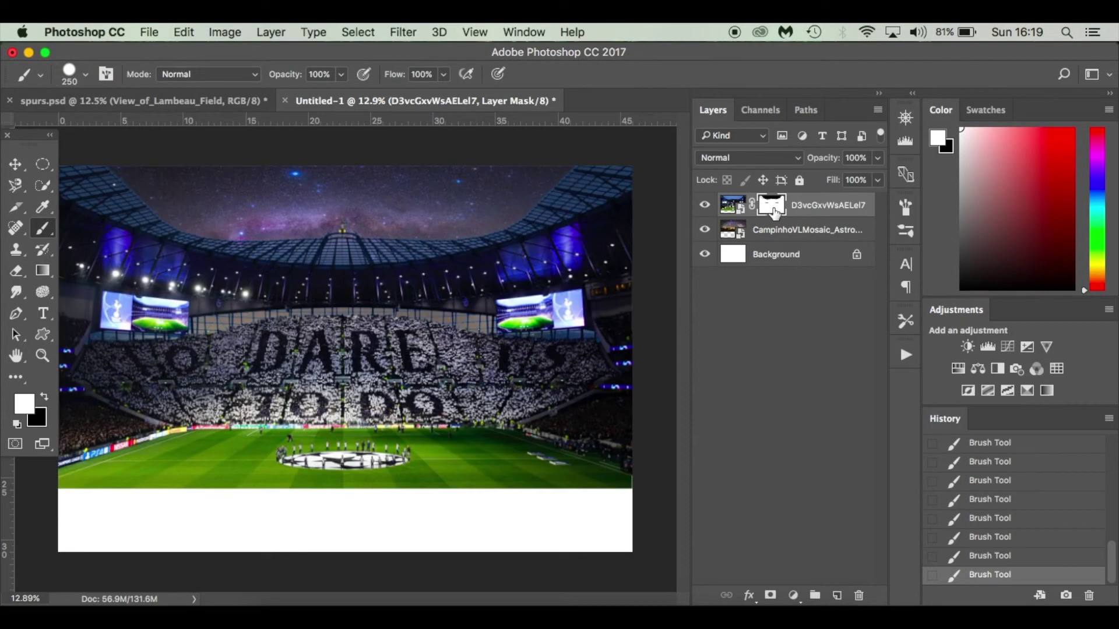
{"action": "left_click", "coordinate": [769, 205], "text": "alt"}
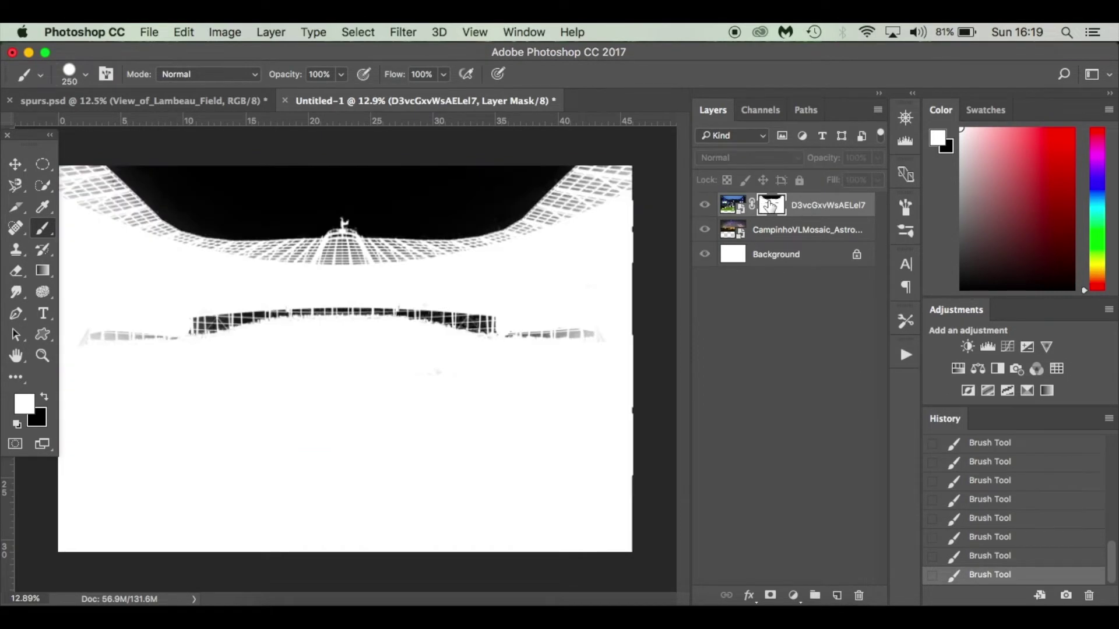
{"action": "left_click", "coordinate": [769, 205], "text": "alt"}
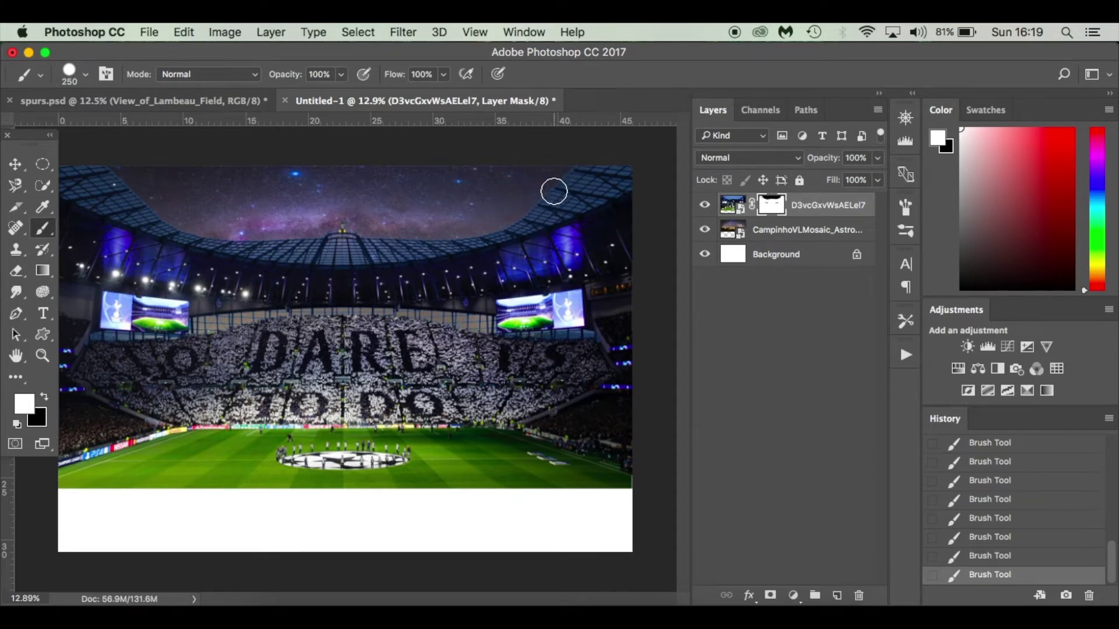
Try a white stroke at 20% flow along the right-hand roof edge on the mask, and undo it.
{"action": "left_click", "coordinate": [444, 75]}
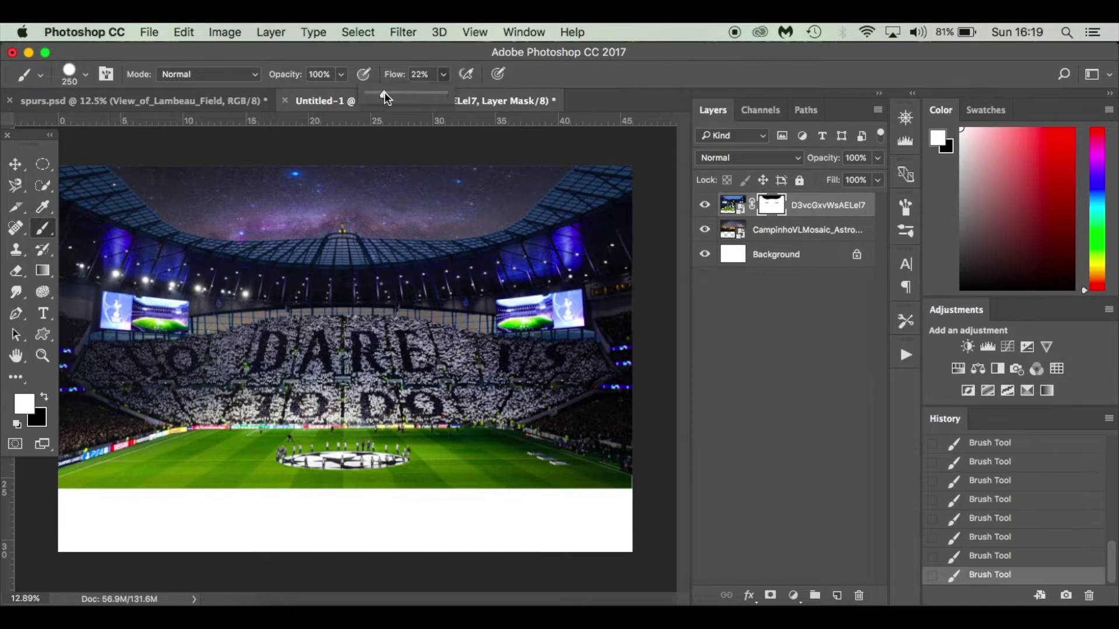
{"action": "left_click_drag", "start_coordinate": [384, 97], "coordinate": [383, 96]}
{"action": "key", "text": "super+z"}
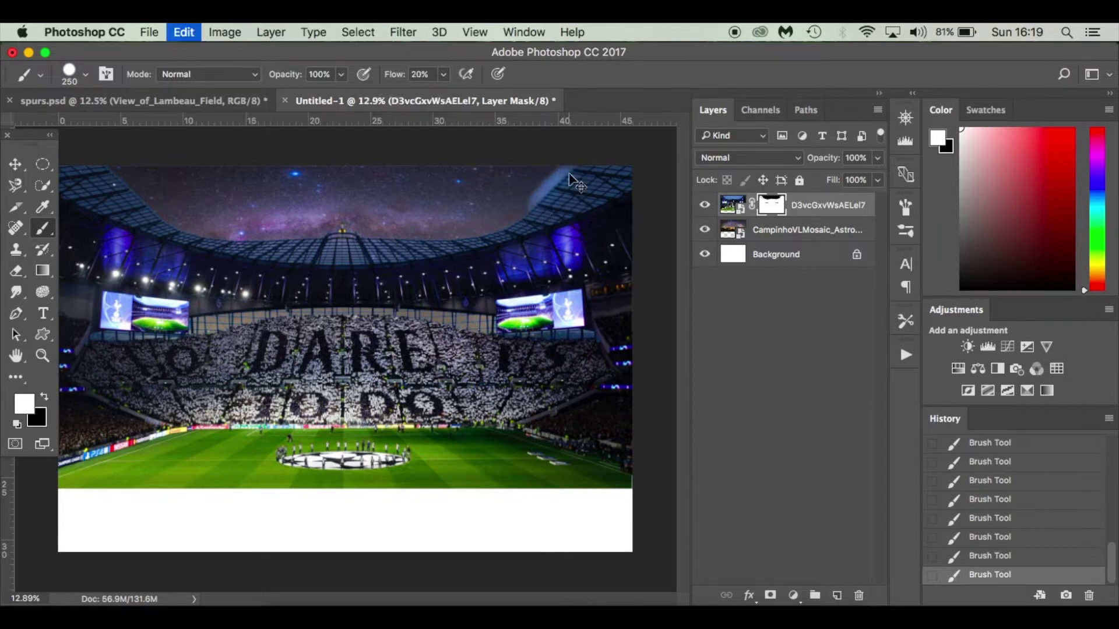
Switch the brush to black at 3% flow, lightly paint over the glass roof on the mask and check the mask.
{"action": "key", "text": "x"}
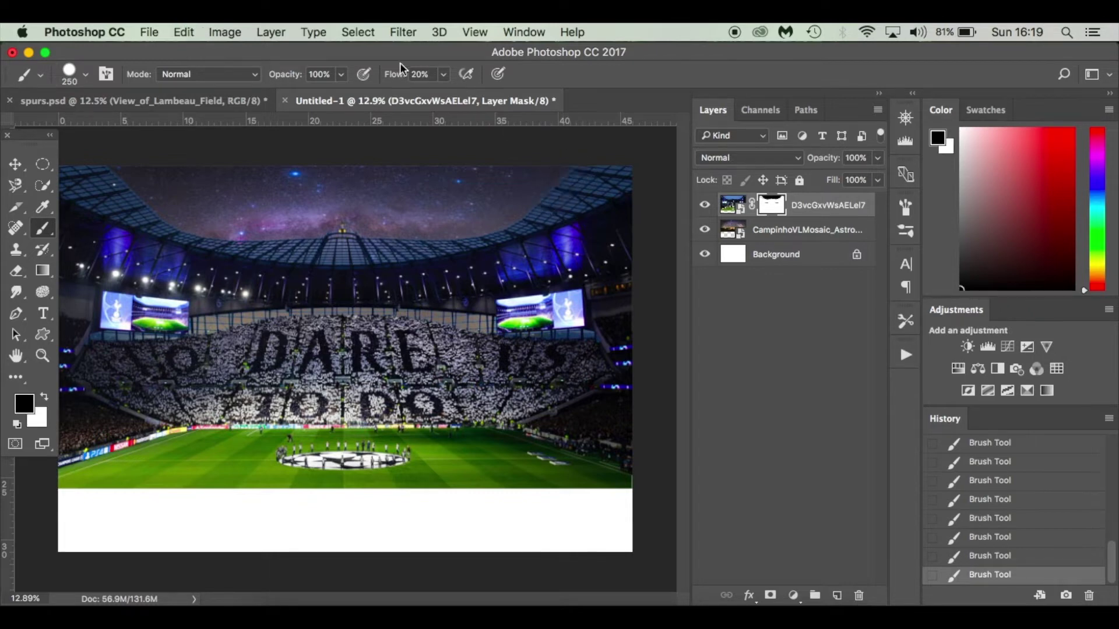
{"action": "left_click", "coordinate": [443, 75]}
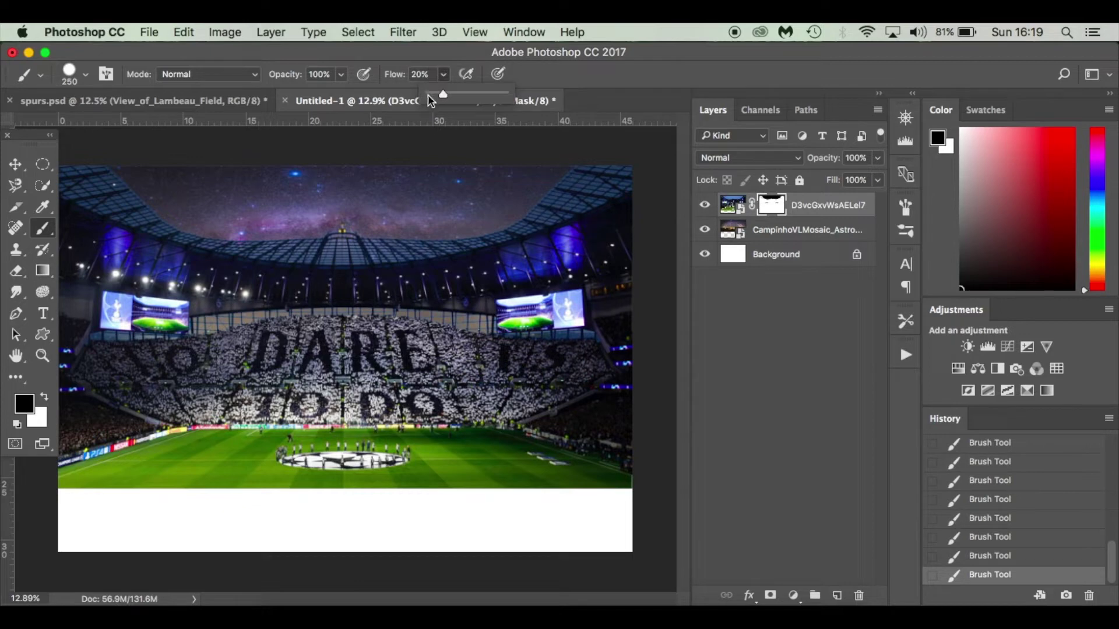
{"action": "left_click", "coordinate": [525, 205]}
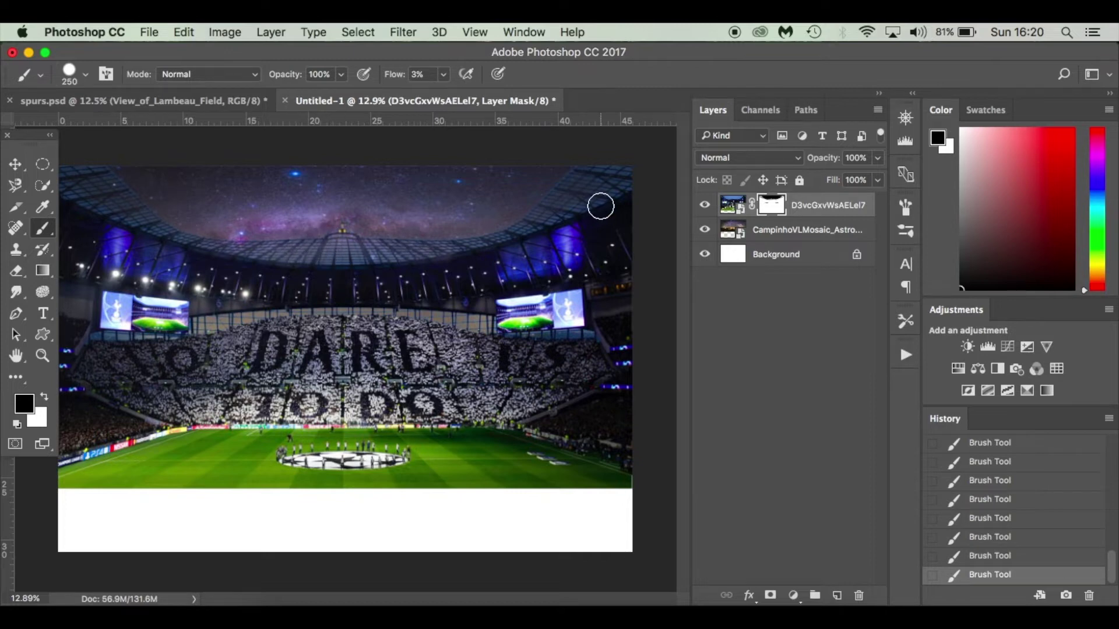
{"action": "left_click", "coordinate": [772, 204], "text": "alt"}
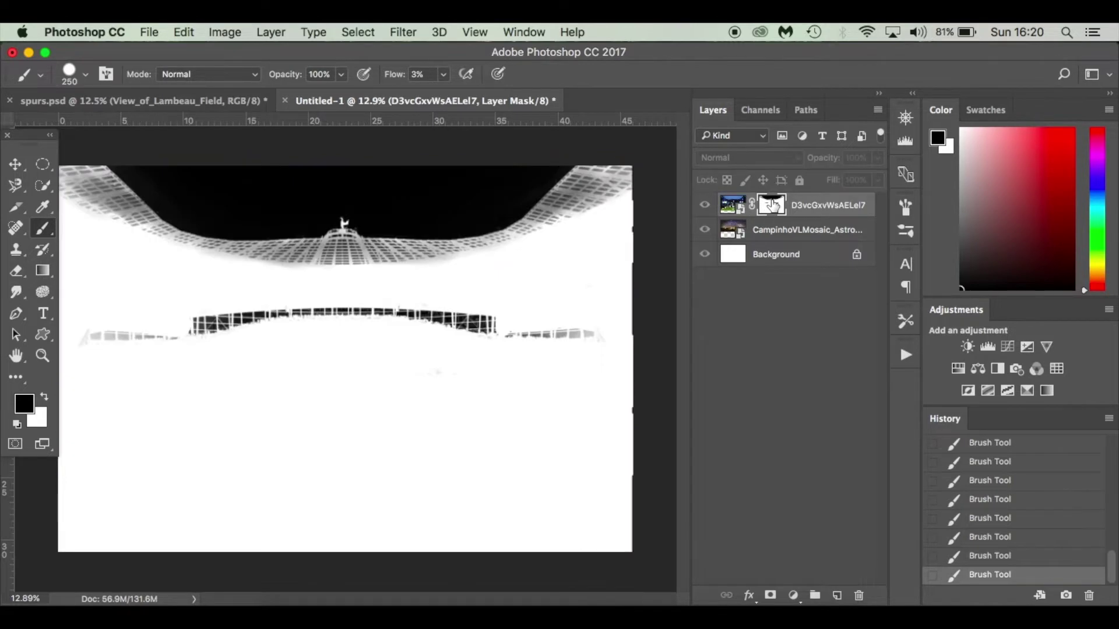
{"action": "left_click", "coordinate": [773, 205], "text": "alt"}
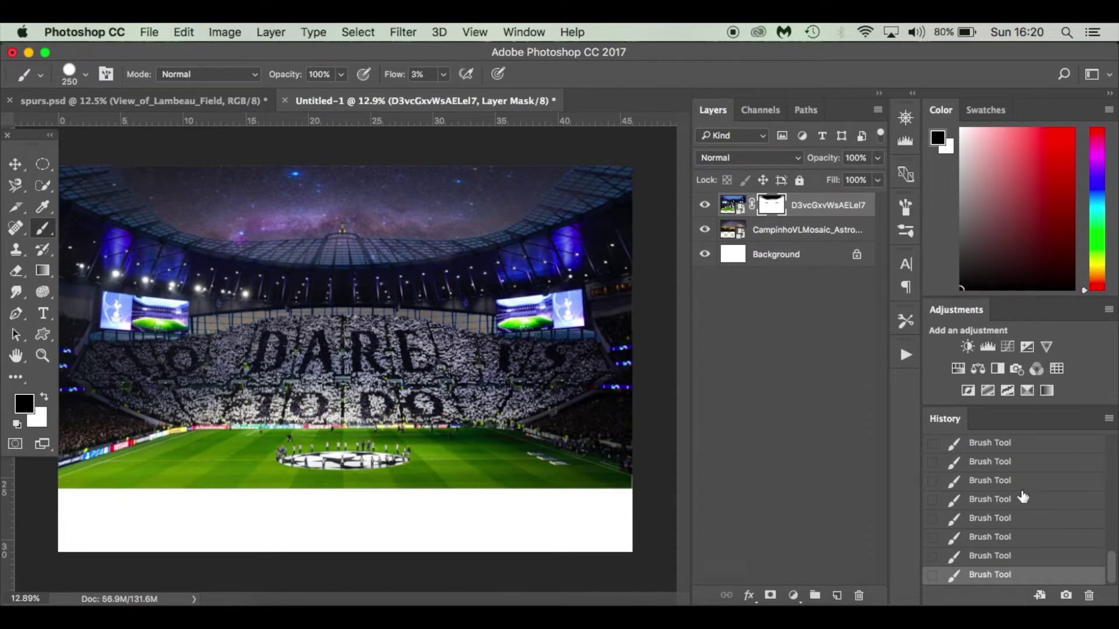
Compare the history states before and after the faint roof strokes, and revert to the state before them.
{"action": "left_click", "coordinate": [1027, 444]}
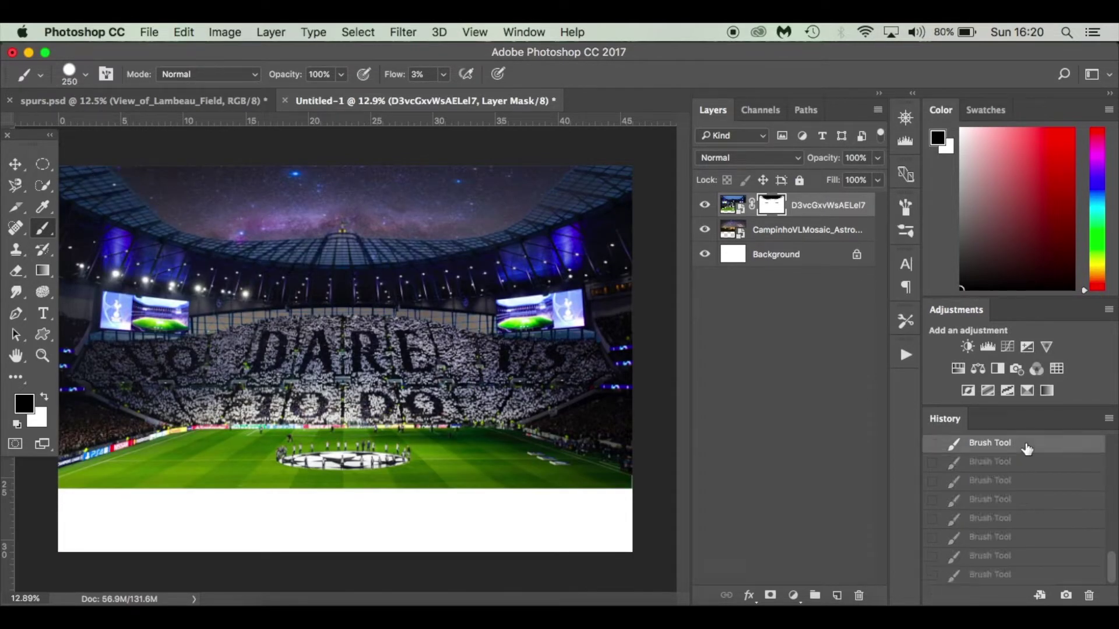
{"action": "left_click", "coordinate": [1034, 577]}
{"action": "scroll", "coordinate": [1037, 474], "scroll_direction": "up", "scroll_amount": 1}
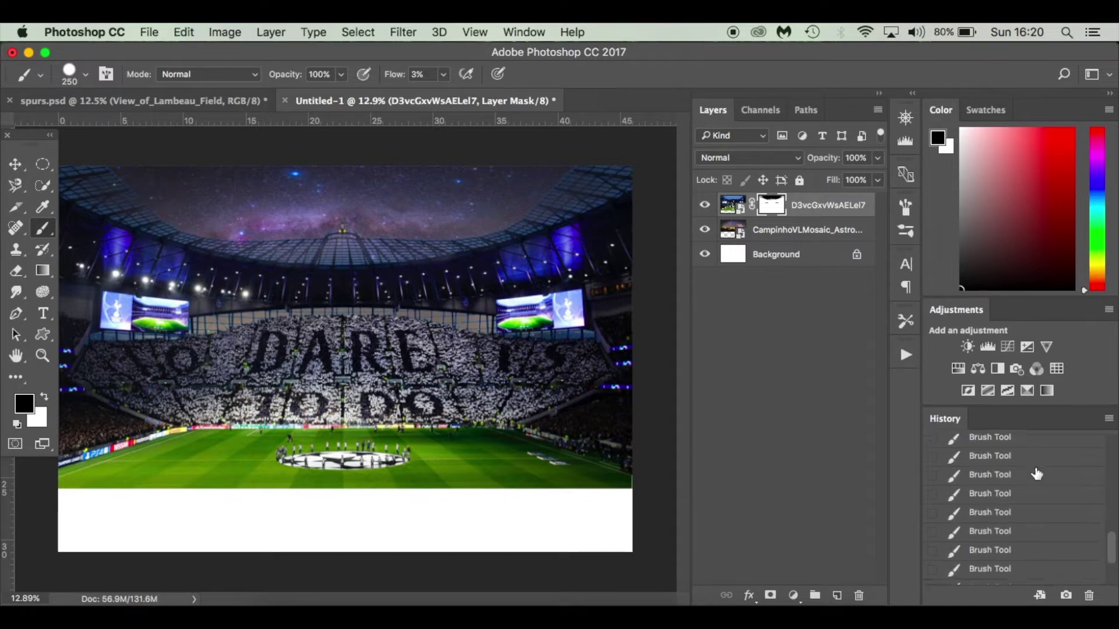
{"action": "left_click", "coordinate": [1040, 455]}
{"action": "scroll", "coordinate": [1042, 527], "scroll_direction": "down", "scroll_amount": 2}
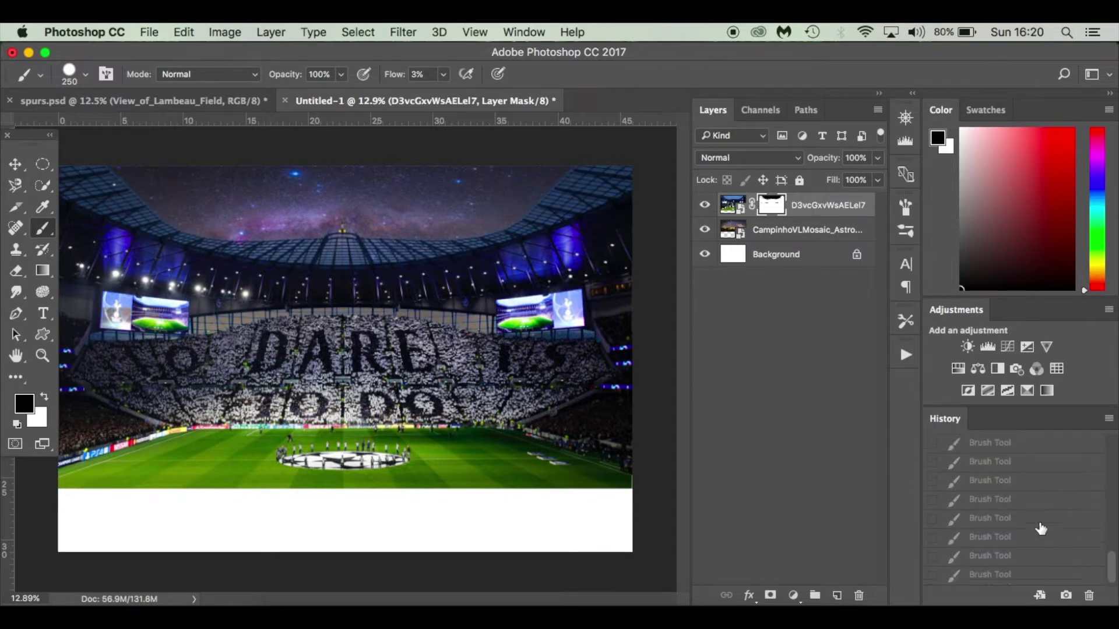
{"action": "left_click", "coordinate": [1031, 575]}
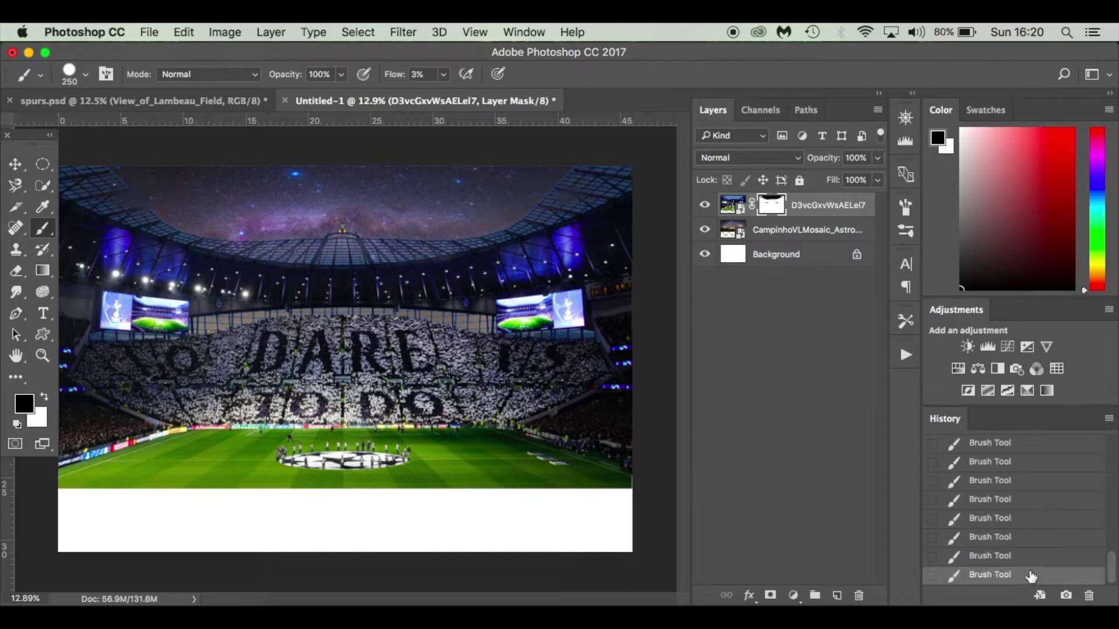
{"action": "left_click", "coordinate": [1038, 464]}
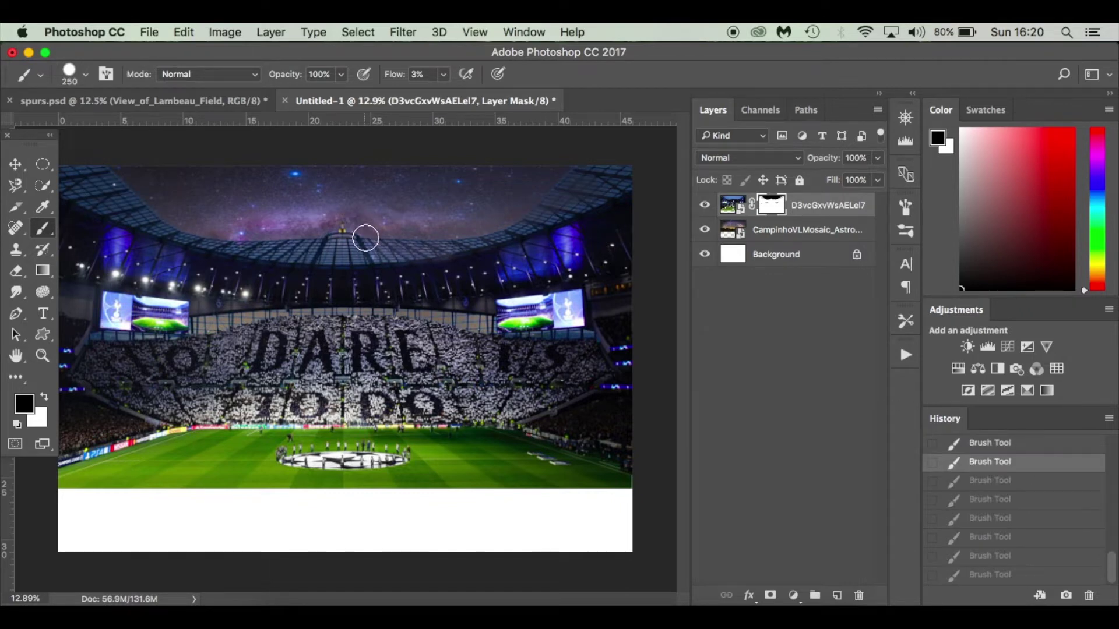
{"action": "key", "text": "super+shift+z"}
{"action": "key", "text": "super+shift+z"}
{"action": "key", "text": "super+shift+z"}
{"action": "left_click", "coordinate": [1045, 463]}
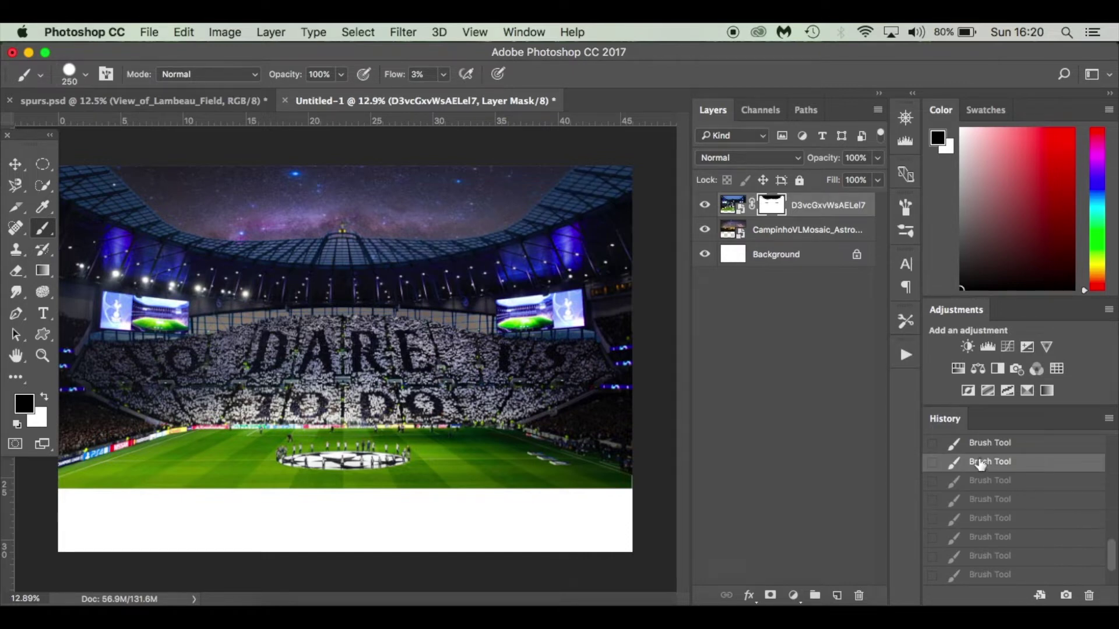
Enlarge the brush to 600 px, repaint the glass roof faintly black on the mask and check the mask.
{"action": "key", "text": "bracketright"}
{"action": "key", "text": "bracketright"}
{"action": "key", "text": "bracketright"}
{"action": "key", "text": "bracketright"}
{"action": "key", "text": "bracketright"}
{"action": "key", "text": "bracketright"}
{"action": "key", "text": "bracketright"}
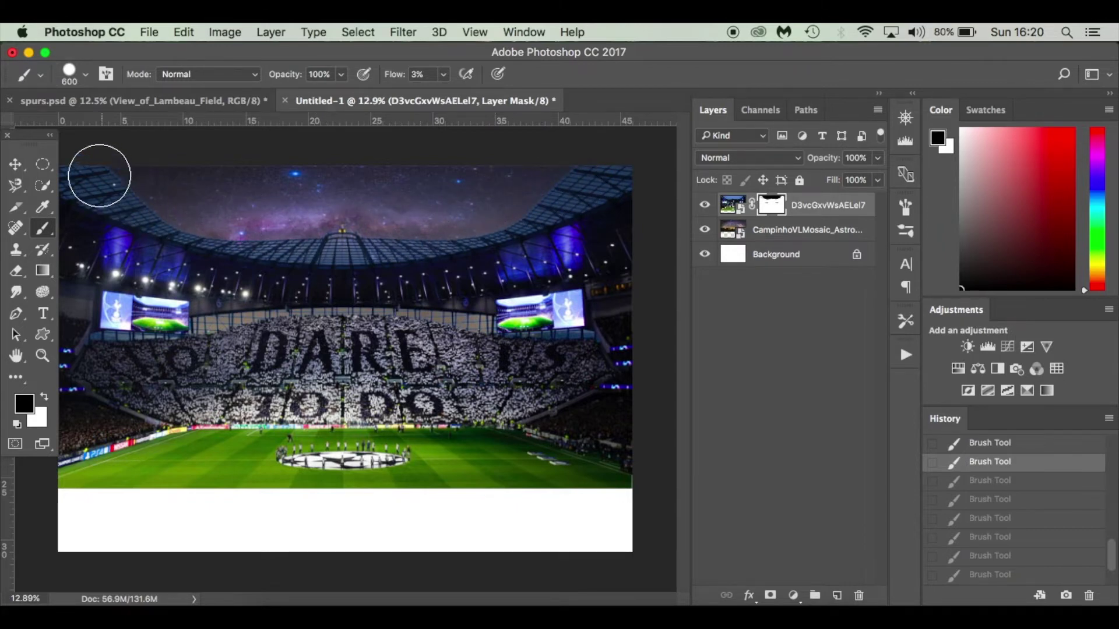
{"action": "left_click", "coordinate": [61, 146]}
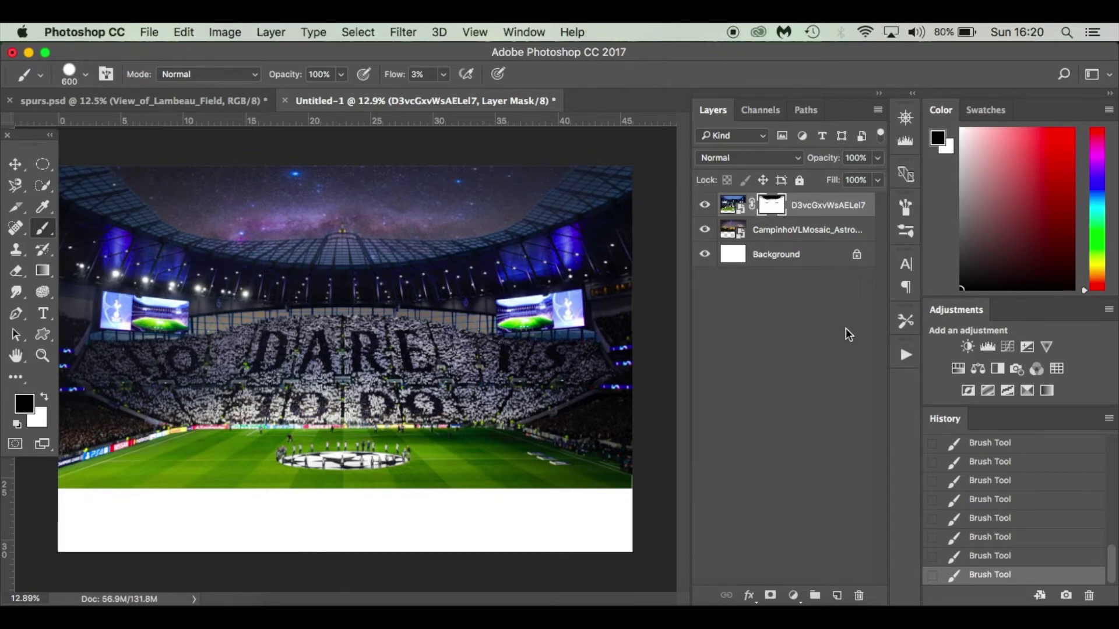
{"action": "left_click", "coordinate": [780, 203], "text": "alt"}
{"action": "left_click", "coordinate": [779, 203], "text": "alt"}
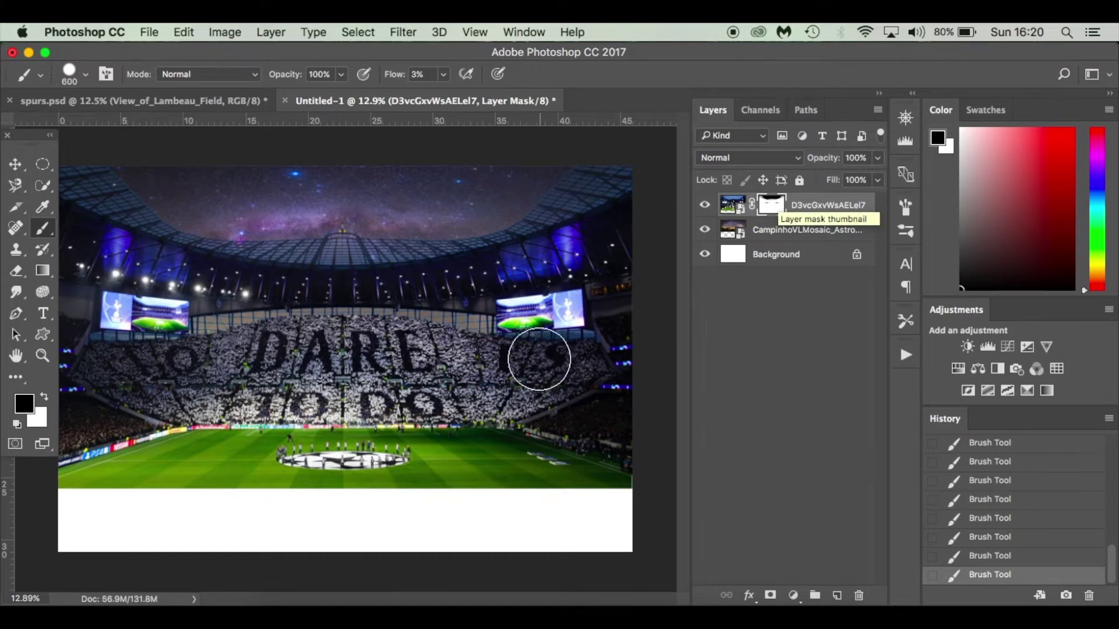
Check the spurs.psd document tab, return to the Untitled-1 composite and rename the starry night layer as sky.
{"action": "left_click", "coordinate": [222, 97]}
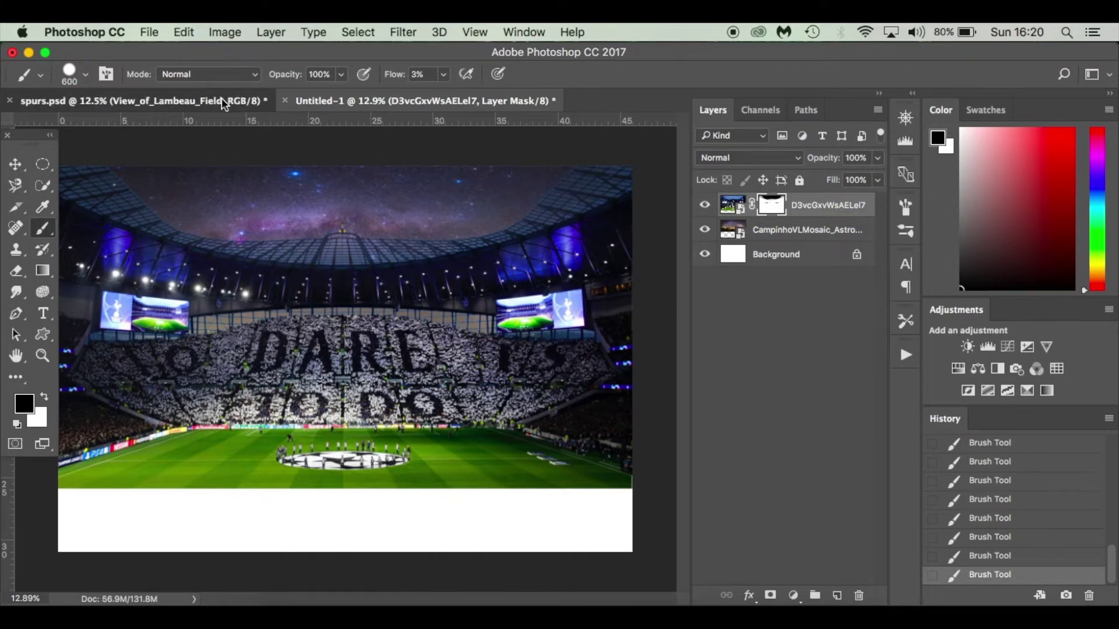
{"action": "left_click", "coordinate": [352, 100]}
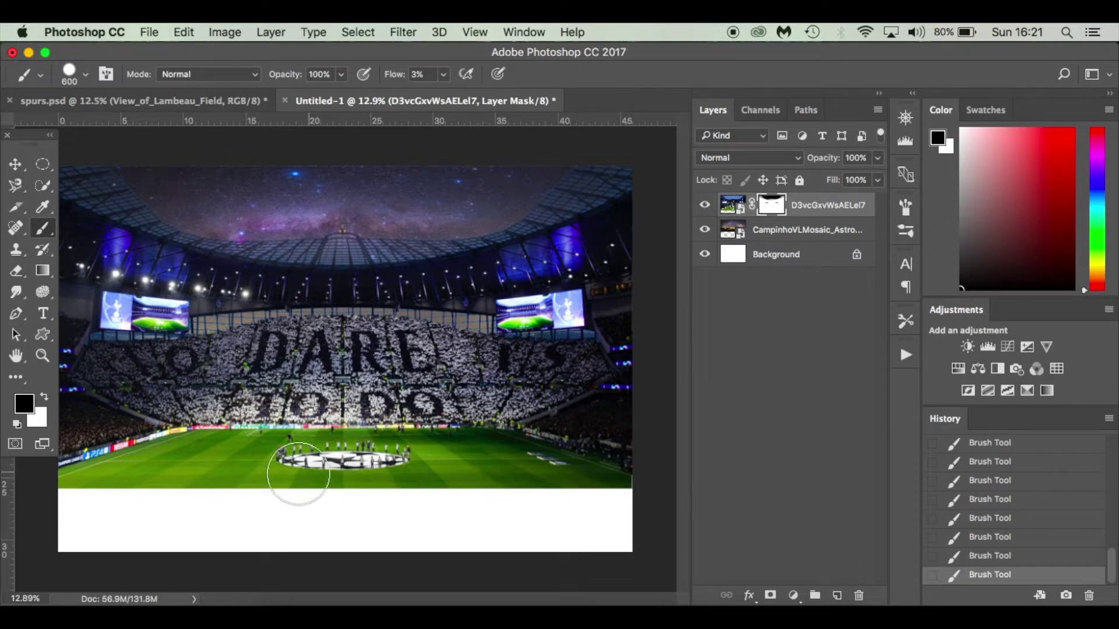
{"action": "left_click", "coordinate": [819, 235]}
{"action": "type", "text": "sky"}
{"action": "key", "text": "Return"}
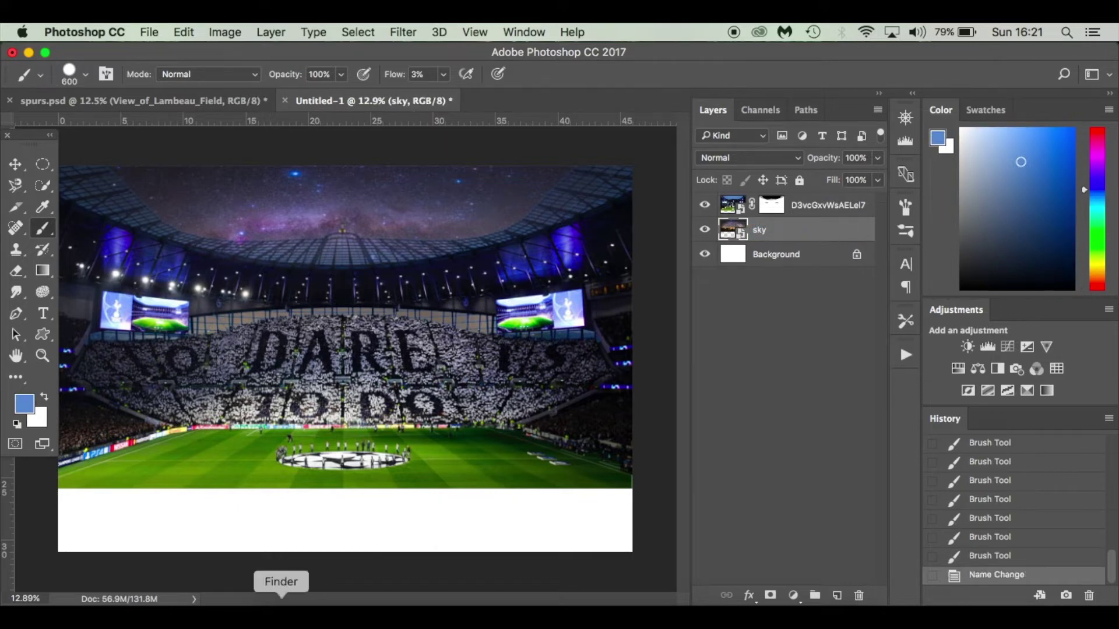
Place the View_of_Lambeau_Field image from Finder above the sky layer and move it down to the canvas's lower edge.
{"action": "left_click", "coordinate": [281, 615]}
{"action": "left_click_drag", "start_coordinate": [1037, 337], "coordinate": [271, 411]}
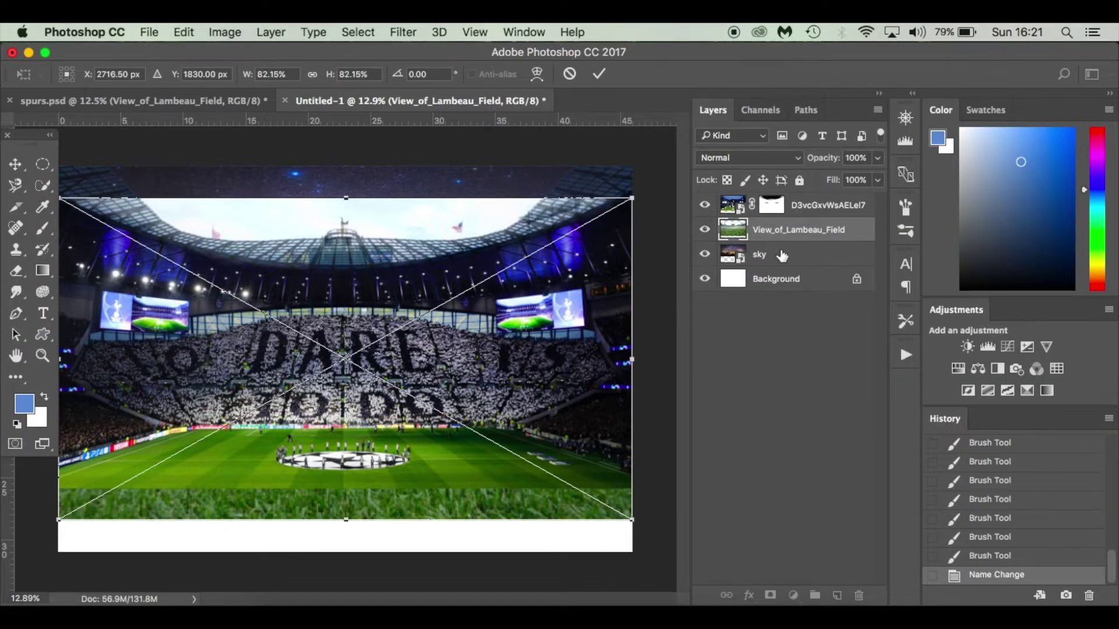
{"action": "left_click_drag", "start_coordinate": [520, 313], "coordinate": [523, 352]}
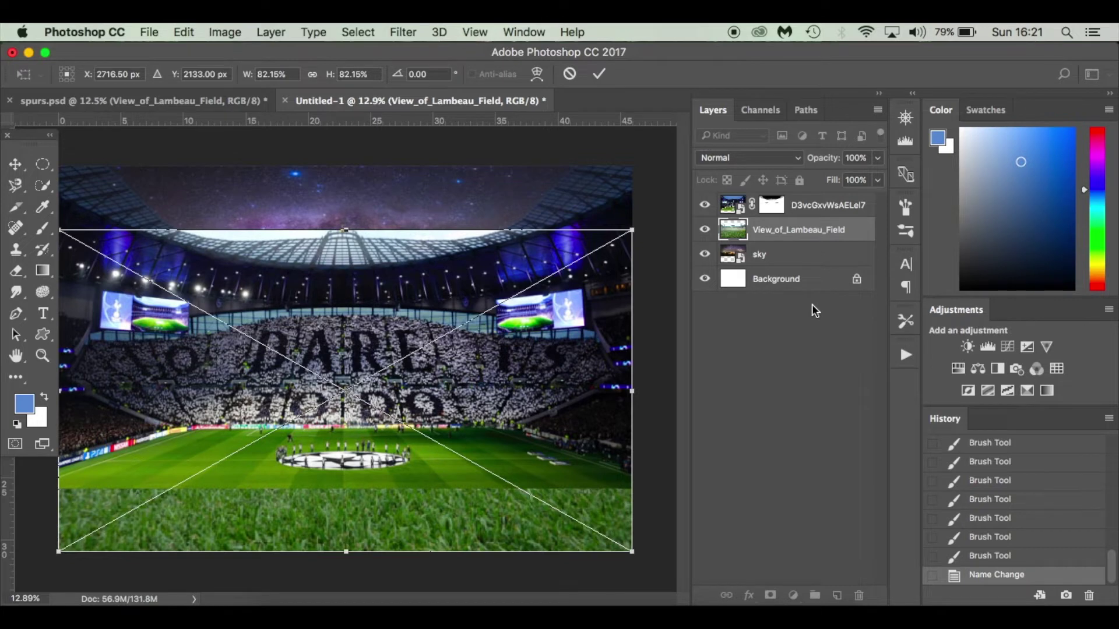
{"action": "key", "text": "Return"}
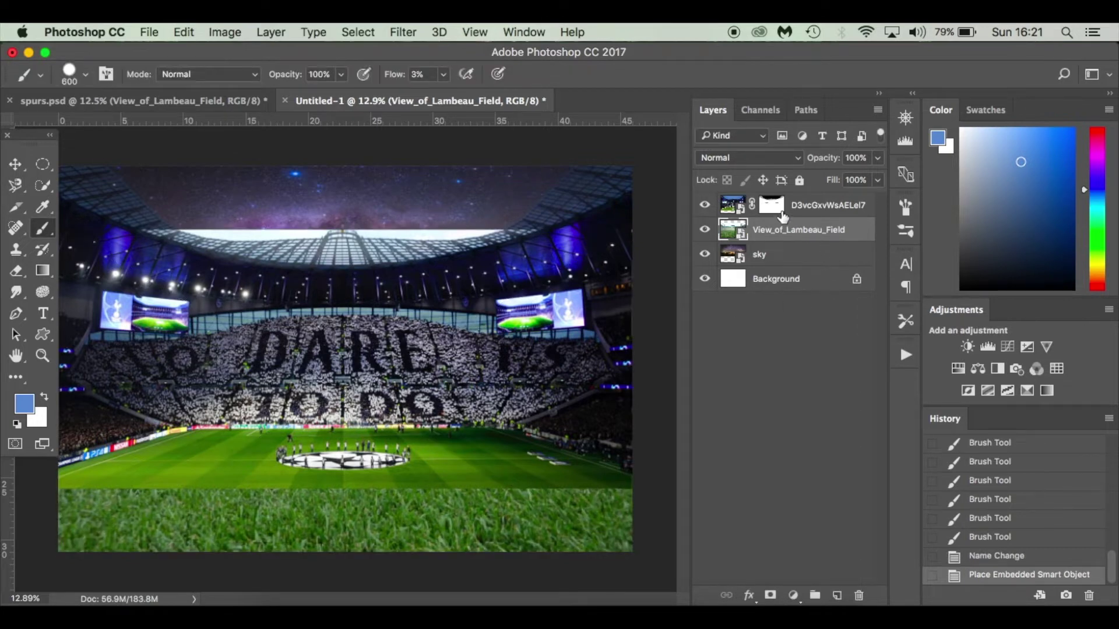
Paint the stadium's pitch black on its layer mask with the brush at 100% flow to reveal the grass image.
{"action": "left_click", "coordinate": [775, 208]}
{"action": "key", "text": "d"}
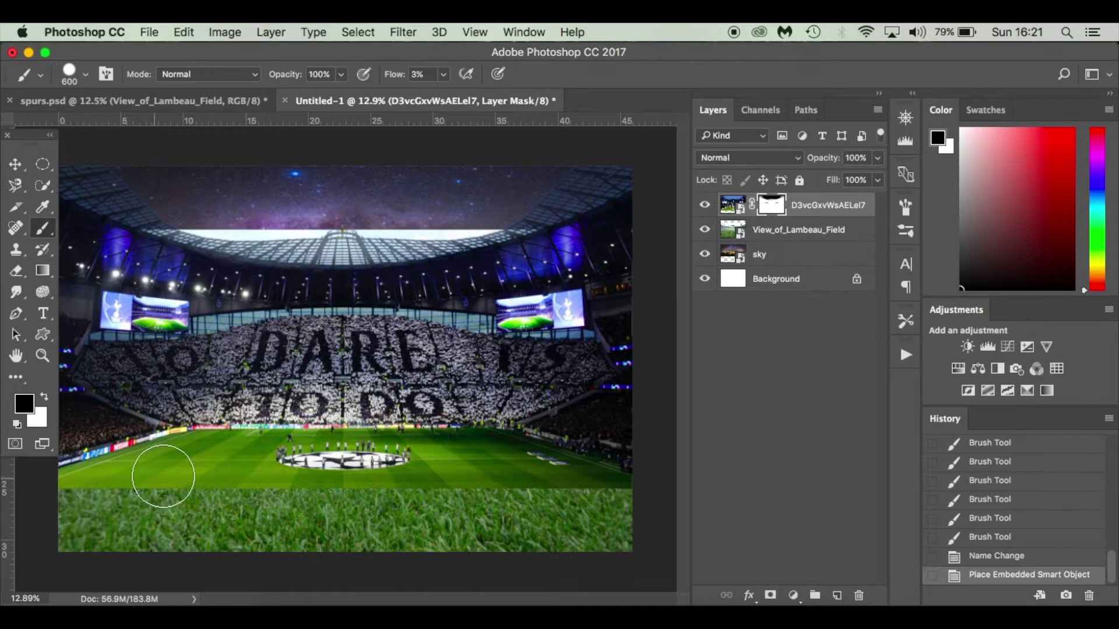
{"action": "mouse_move", "coordinate": [295, 485]}
{"action": "left_mouse_down"}
{"action": "mouse_move", "coordinate": [181, 495]}
{"action": "mouse_move", "coordinate": [155, 510]}
{"action": "mouse_move", "coordinate": [295, 485]}
{"action": "left_mouse_up"}
{"action": "key", "text": "x"}
{"action": "key", "text": "x"}
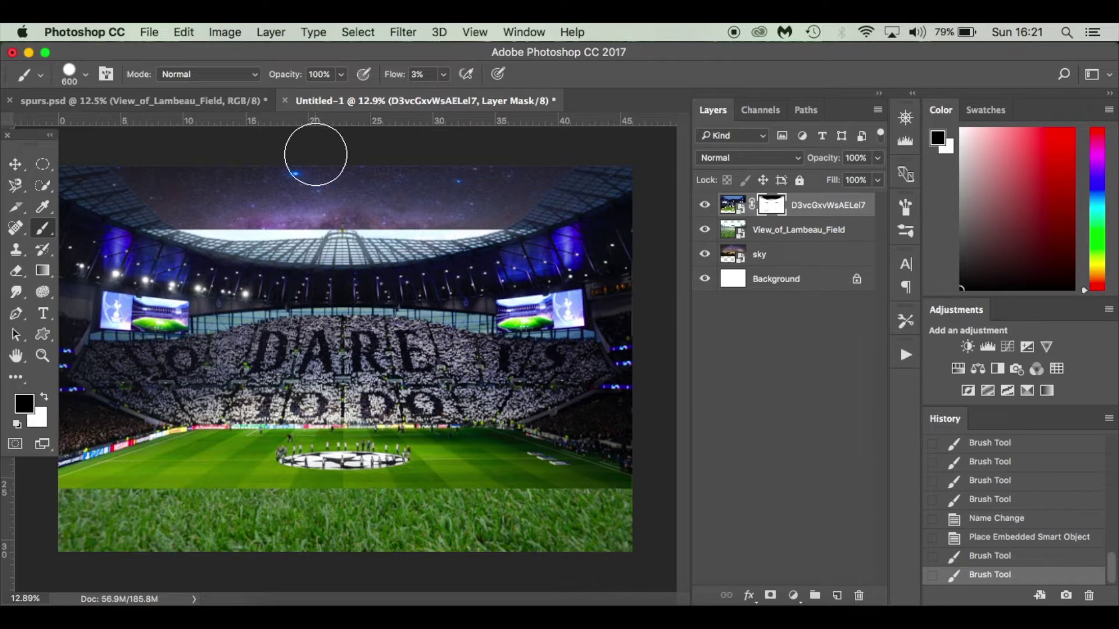
{"action": "left_click", "coordinate": [443, 74]}
{"action": "left_click_drag", "start_coordinate": [467, 94], "coordinate": [516, 94]}
{"action": "mouse_move", "coordinate": [180, 497]}
{"action": "left_mouse_down"}
{"action": "mouse_move", "coordinate": [154, 498]}
{"action": "mouse_move", "coordinate": [447, 477]}
{"action": "mouse_move", "coordinate": [627, 516]}
{"action": "mouse_move", "coordinate": [501, 473]}
{"action": "mouse_move", "coordinate": [288, 465]}
{"action": "mouse_move", "coordinate": [191, 471]}
{"action": "mouse_move", "coordinate": [55, 516]}
{"action": "mouse_move", "coordinate": [91, 507]}
{"action": "left_mouse_up"}
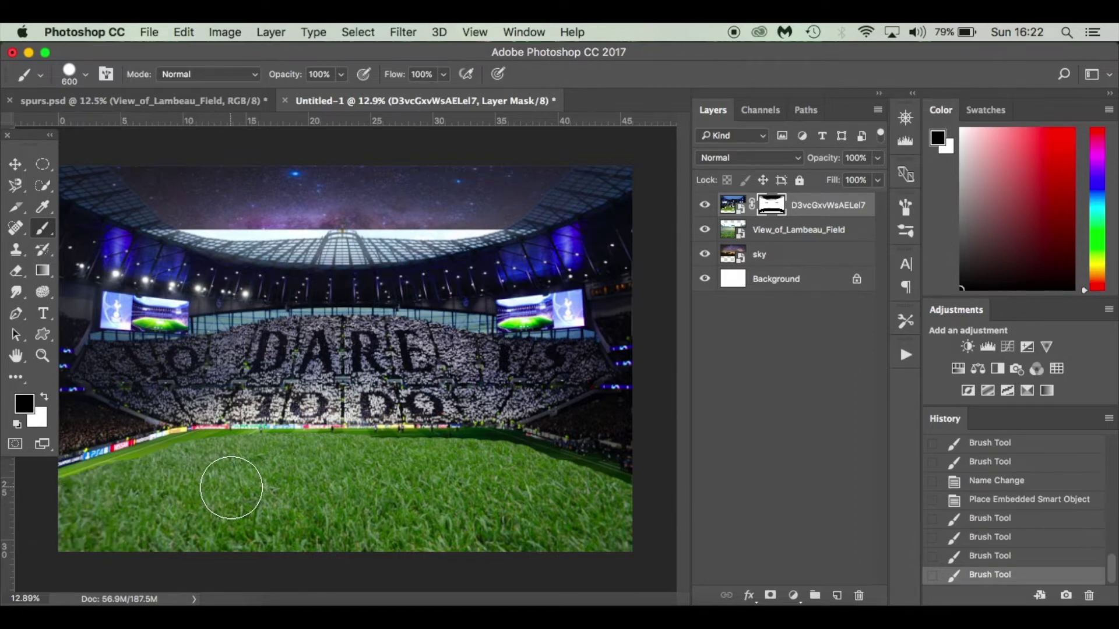
Reduce the brush to 200 px and mask out the remaining strip of old pitch along the advertising boards.
{"action": "scroll", "coordinate": [150, 507], "scroll_direction": "up", "scroll_amount": 1}
{"action": "scroll", "coordinate": [151, 508], "scroll_direction": "up", "scroll_amount": 2}
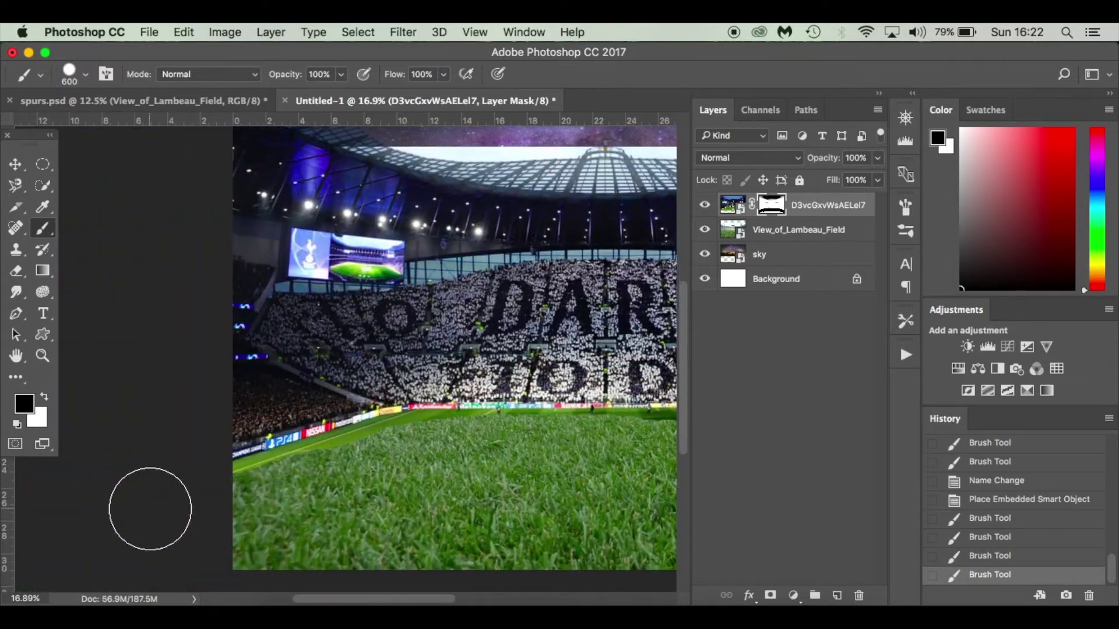
{"action": "key", "text": "bracketleft"}
{"action": "key", "text": "bracketleft"}
{"action": "key", "text": "bracketleft"}
{"action": "key", "text": "bracketleft"}
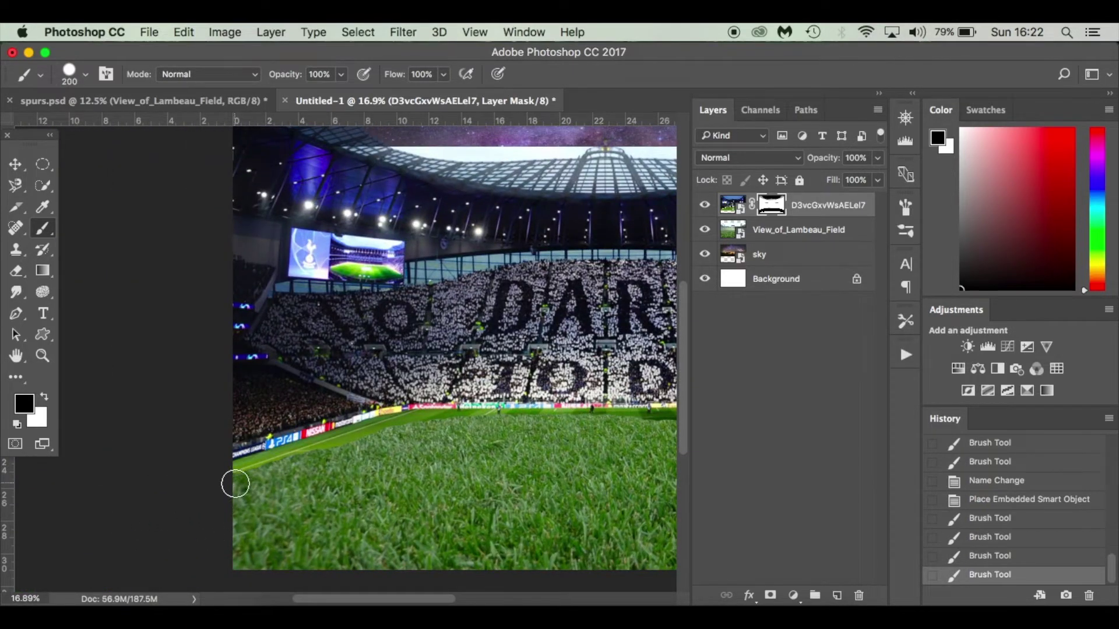
{"action": "left_click_drag", "start_coordinate": [235, 484], "coordinate": [400, 412]}
{"action": "scroll", "coordinate": [188, 424], "scroll_direction": "right", "scroll_amount": 5}
{"action": "mouse_move", "coordinate": [188, 424]}
{"action": "left_mouse_down"}
{"action": "mouse_move", "coordinate": [475, 412]}
{"action": "mouse_move", "coordinate": [627, 431]}
{"action": "left_mouse_up"}
{"action": "scroll", "coordinate": [669, 484], "scroll_direction": "left", "scroll_amount": 3}
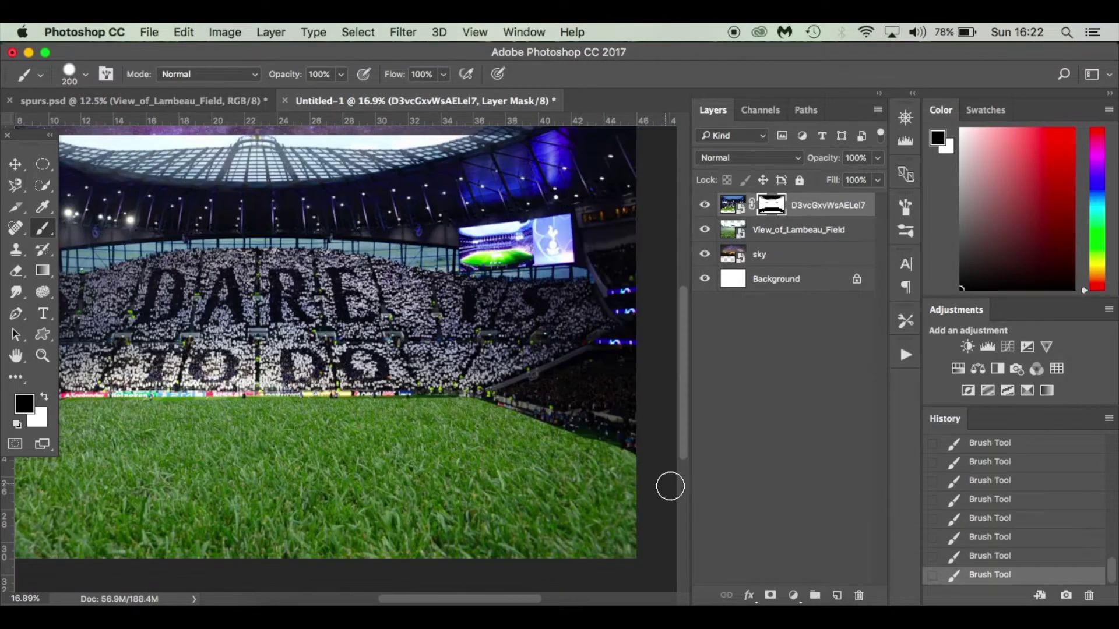
Check the finished poster in spurs.psd, return to the Untitled-1 composite and add an empty layer above the stadium layer.
{"action": "scroll", "coordinate": [223, 434], "scroll_direction": "right", "scroll_amount": 4}
{"action": "key", "text": "x"}
{"action": "scroll", "coordinate": [622, 429], "scroll_direction": "down", "scroll_amount": 2}
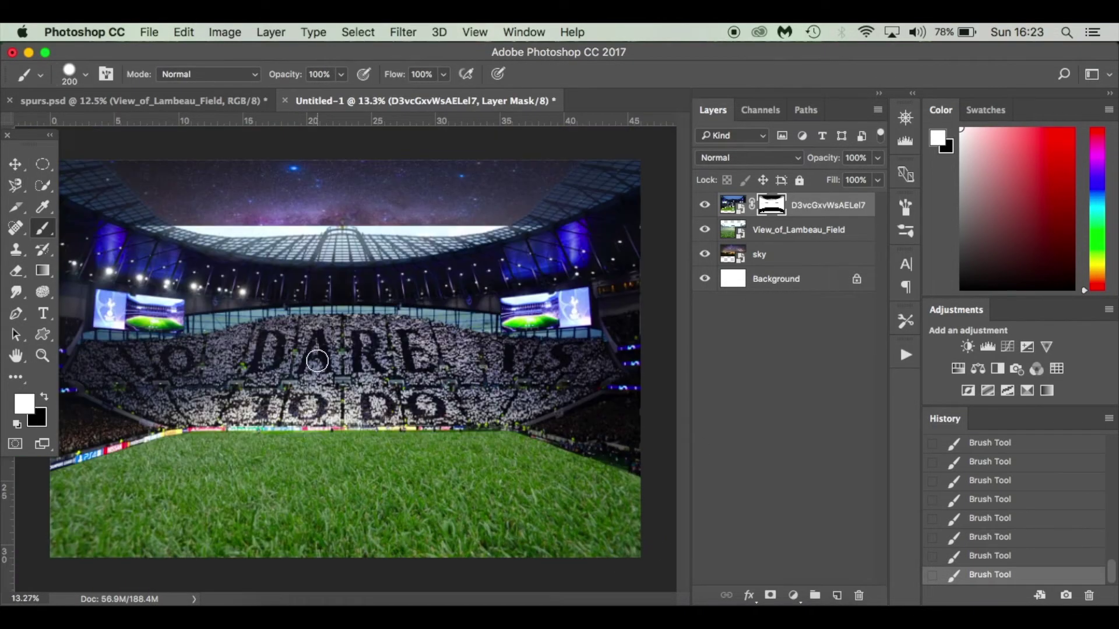
{"action": "key", "text": "v"}
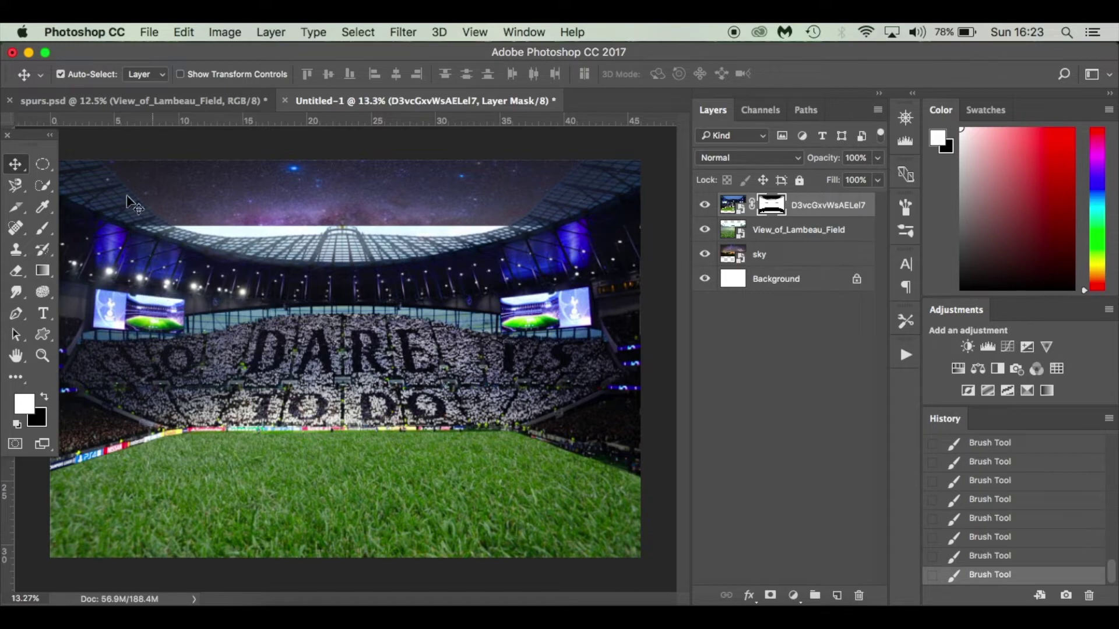
{"action": "left_click", "coordinate": [169, 97]}
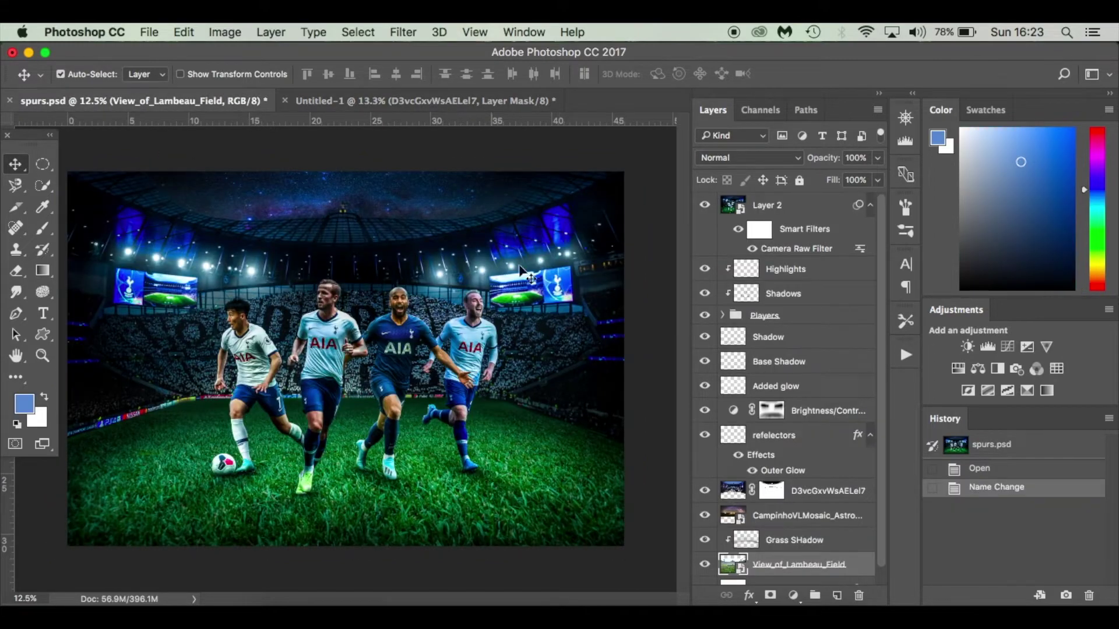
{"action": "left_click", "coordinate": [412, 96]}
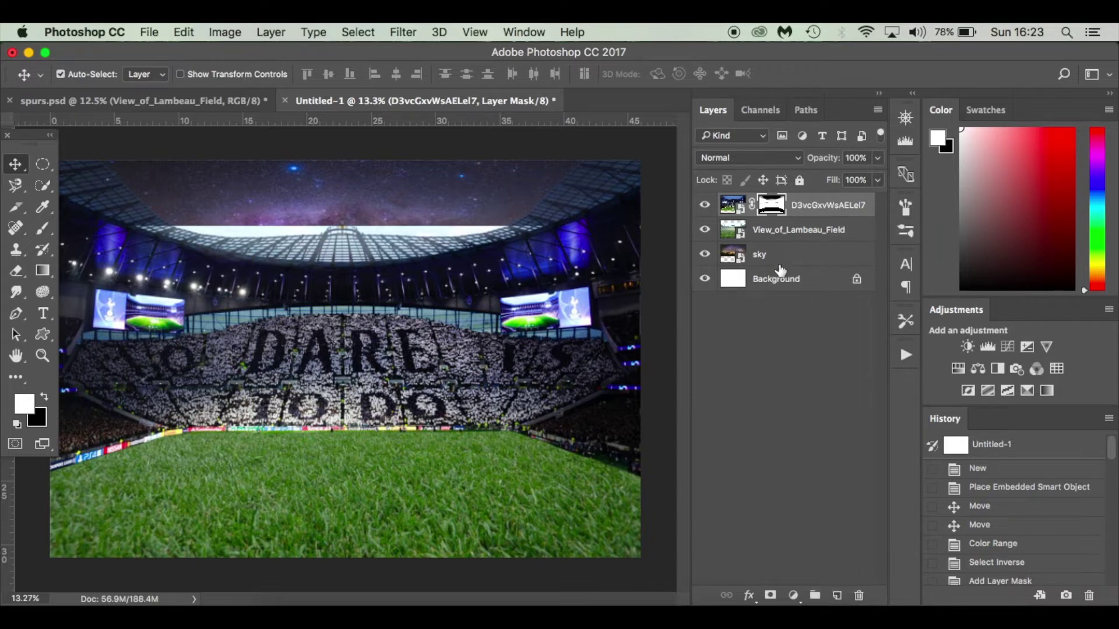
{"action": "left_click", "coordinate": [838, 596]}
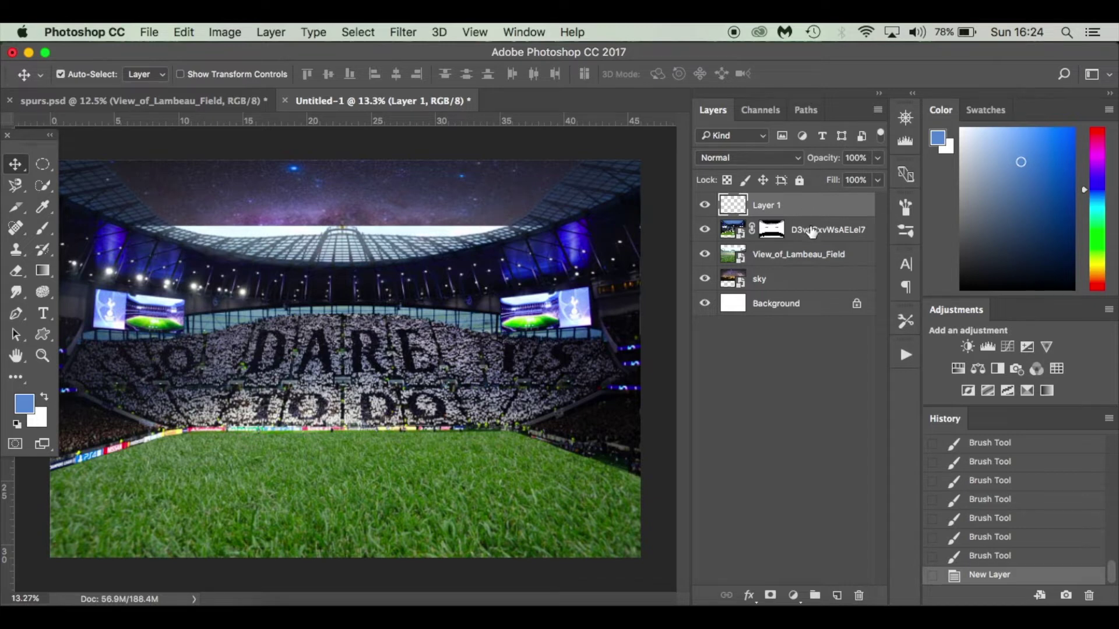
Rename the View_of_Lambeau_Field layer as grass and add a layer mask to it.
{"action": "left_click", "coordinate": [800, 260]}
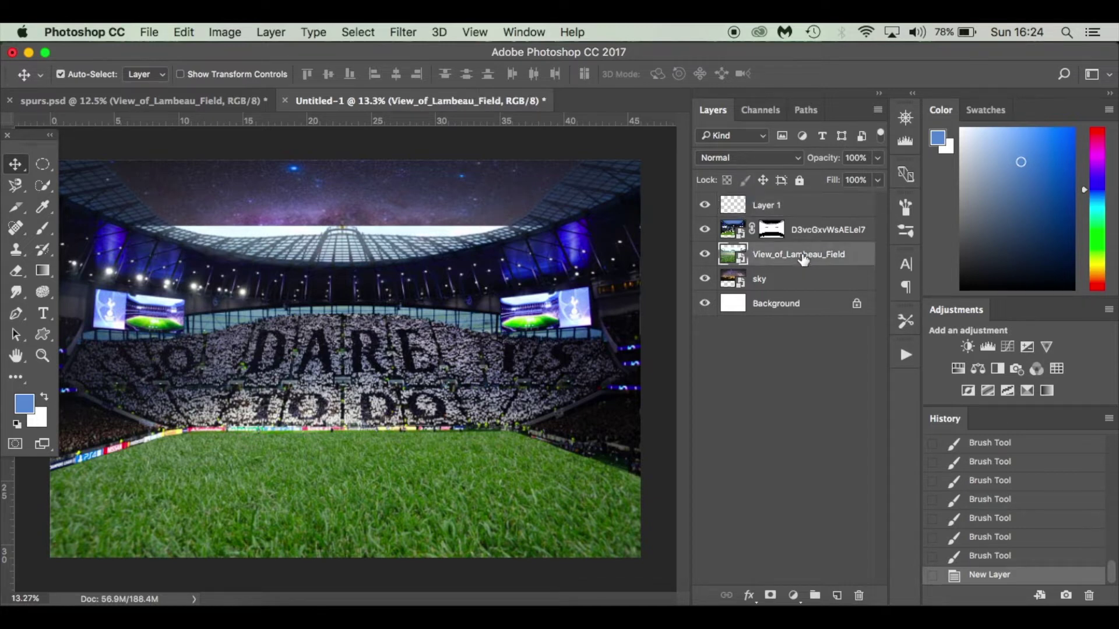
{"action": "double_click", "coordinate": [799, 260]}
{"action": "type", "text": "grass"}
{"action": "key", "text": "Return"}
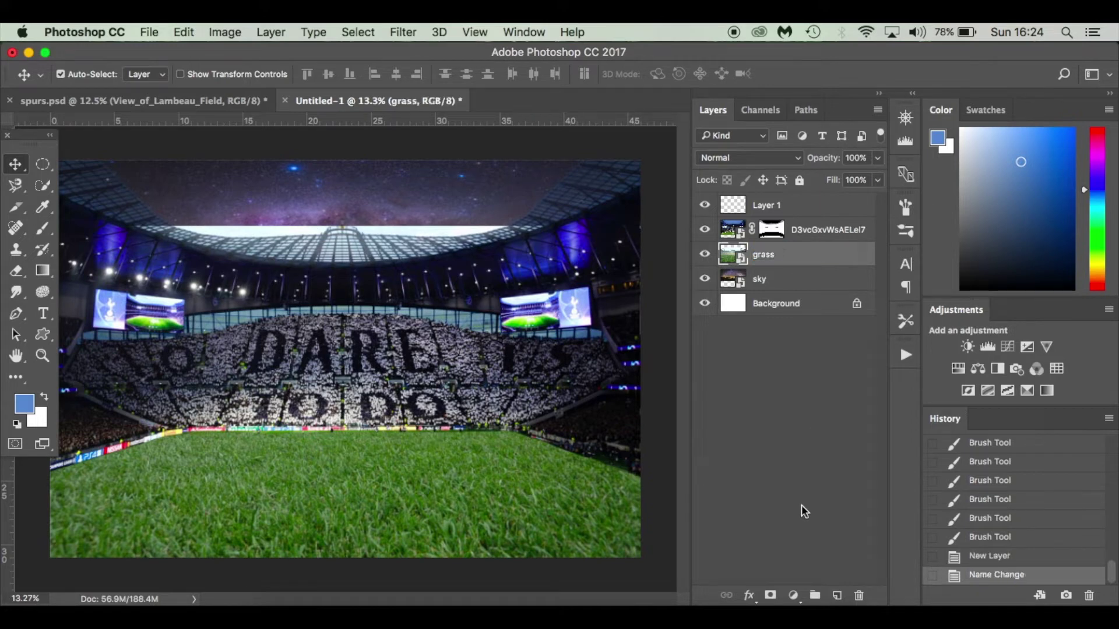
{"action": "left_click", "coordinate": [771, 596]}
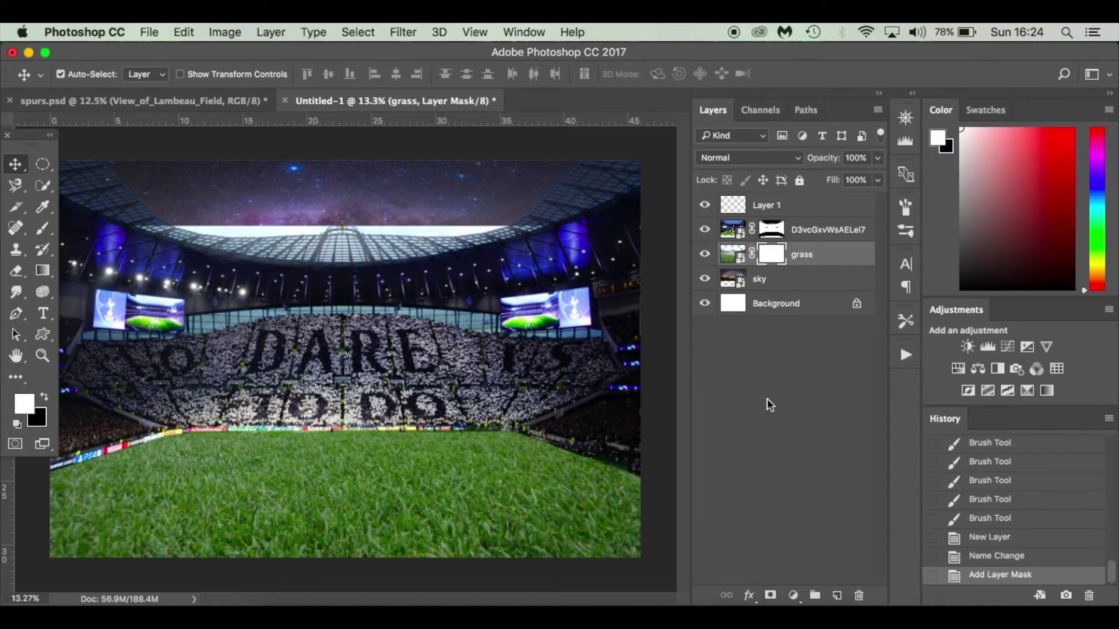
Paint black on the grass layer's mask with an 800 px brush, hiding the grass photo behind the roof and upper stands.
{"action": "key", "text": "x"}
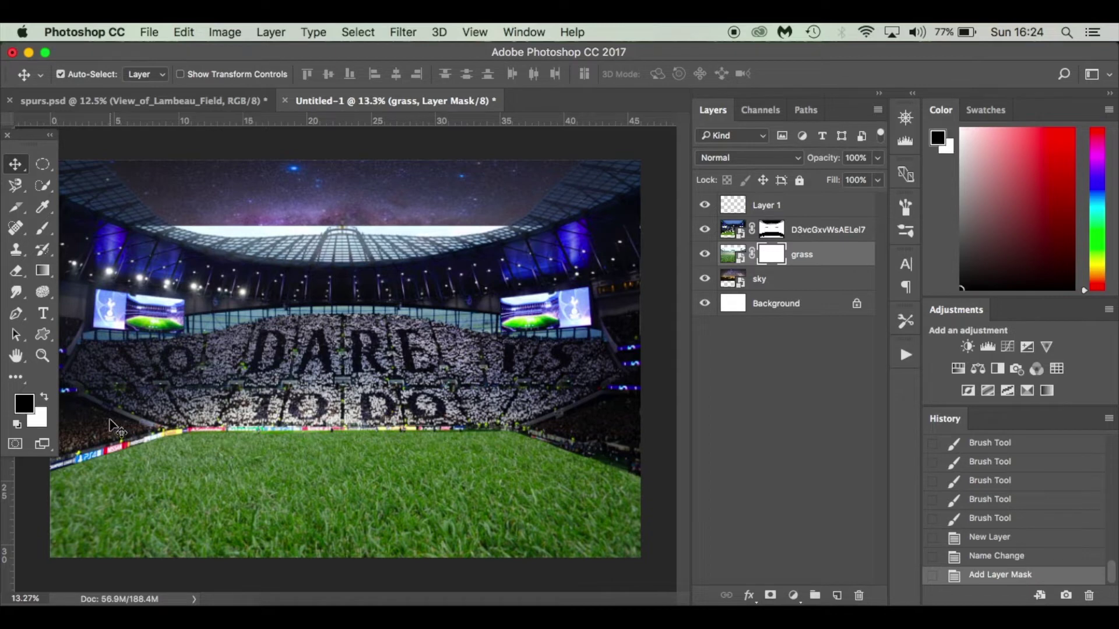
{"action": "key", "text": "b"}
{"action": "key", "text": "bracketright"}
{"action": "key", "text": "bracketright"}
{"action": "key", "text": "bracketright"}
{"action": "key", "text": "bracketright"}
{"action": "key", "text": "bracketright"}
{"action": "key", "text": "bracketright"}
{"action": "mouse_move", "coordinate": [220, 250]}
{"action": "left_mouse_down"}
{"action": "mouse_move", "coordinate": [97, 261]}
{"action": "mouse_move", "coordinate": [545, 242]}
{"action": "left_mouse_up"}
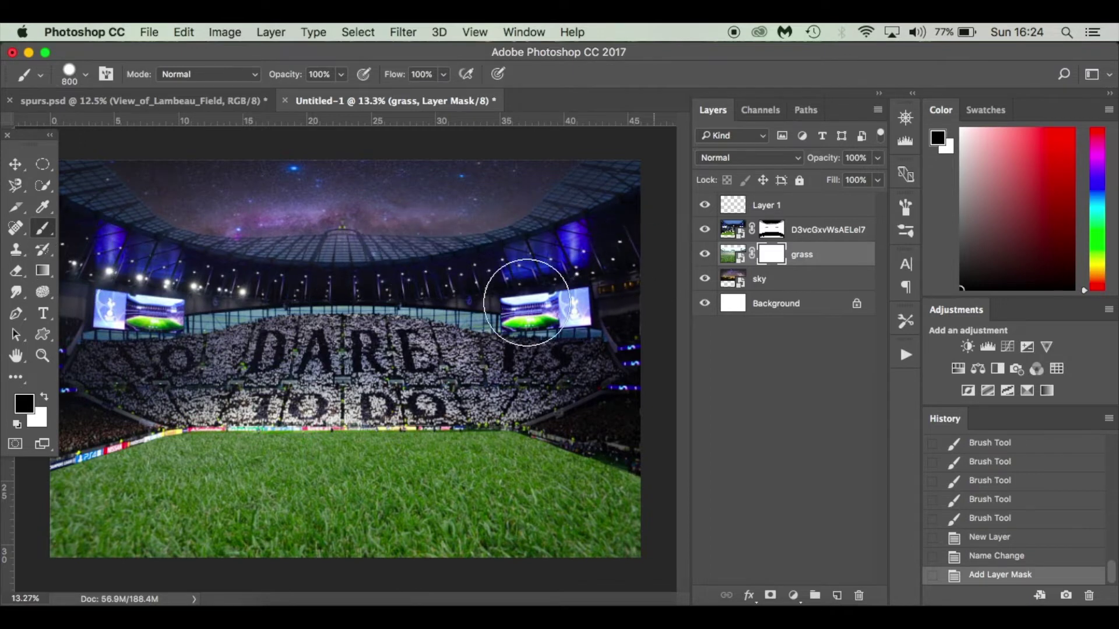
{"action": "mouse_move", "coordinate": [147, 319]}
{"action": "left_mouse_down"}
{"action": "mouse_move", "coordinate": [78, 317]}
{"action": "mouse_move", "coordinate": [212, 340]}
{"action": "mouse_move", "coordinate": [56, 342]}
{"action": "mouse_move", "coordinate": [133, 345]}
{"action": "left_mouse_up"}
{"action": "scroll", "coordinate": [134, 345], "scroll_direction": "down", "scroll_amount": 2}
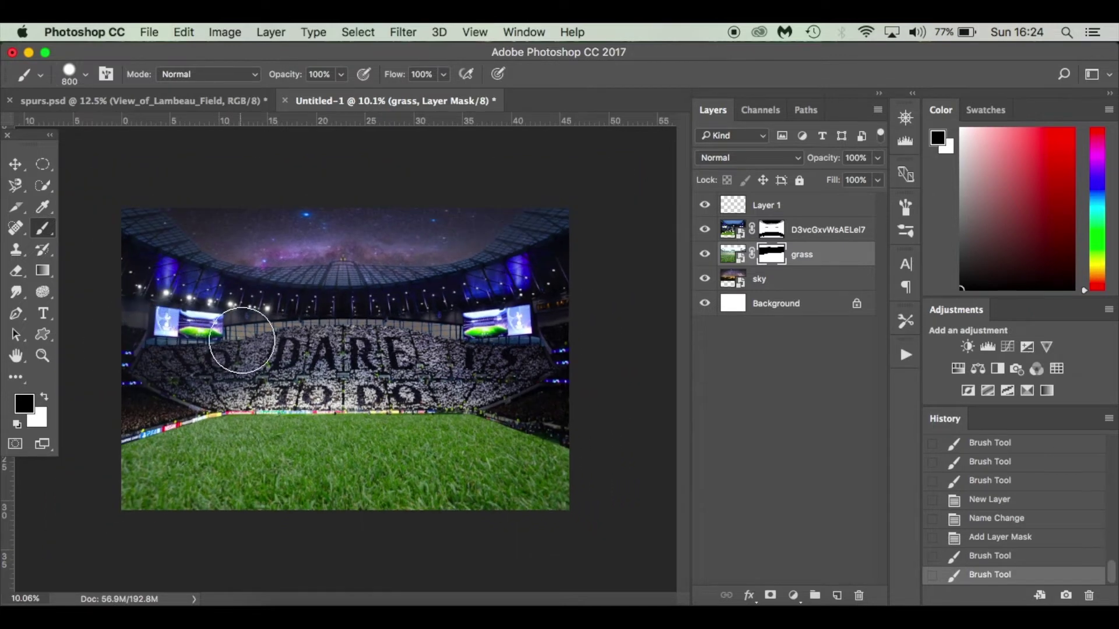
{"action": "left_click_drag", "start_coordinate": [499, 311], "coordinate": [574, 308]}
Hide the stadium layer, mask out more of the grass photo above the pitch, and show the stadium layer again.
{"action": "left_click", "coordinate": [705, 230]}
{"action": "left_click", "coordinate": [704, 255]}
{"action": "left_click", "coordinate": [705, 254]}
{"action": "mouse_move", "coordinate": [468, 345]}
{"action": "left_mouse_down"}
{"action": "mouse_move", "coordinate": [445, 332]}
{"action": "mouse_move", "coordinate": [320, 349]}
{"action": "mouse_move", "coordinate": [238, 332]}
{"action": "mouse_move", "coordinate": [208, 344]}
{"action": "left_mouse_up"}
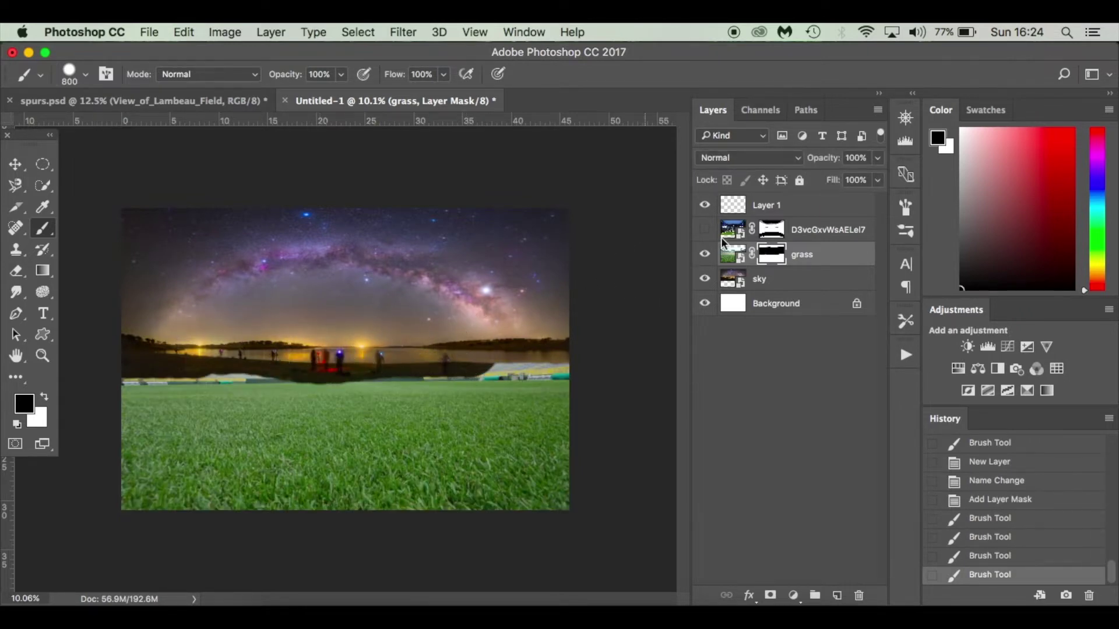
{"action": "left_click", "coordinate": [704, 230]}
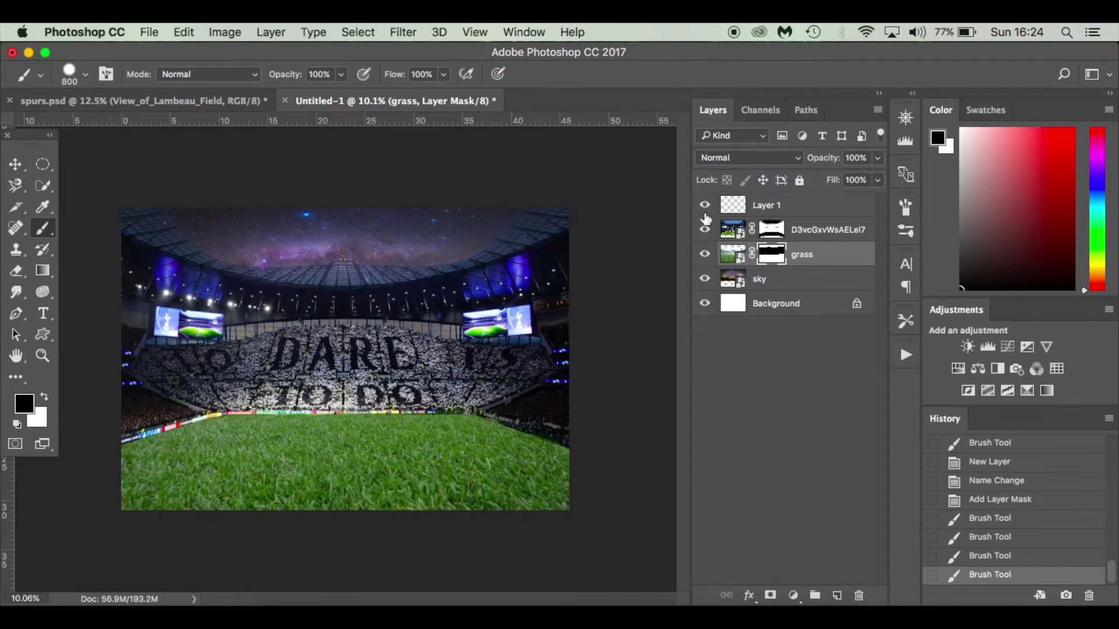
{"action": "left_click", "coordinate": [706, 232]}
{"action": "key", "text": "super+plus"}
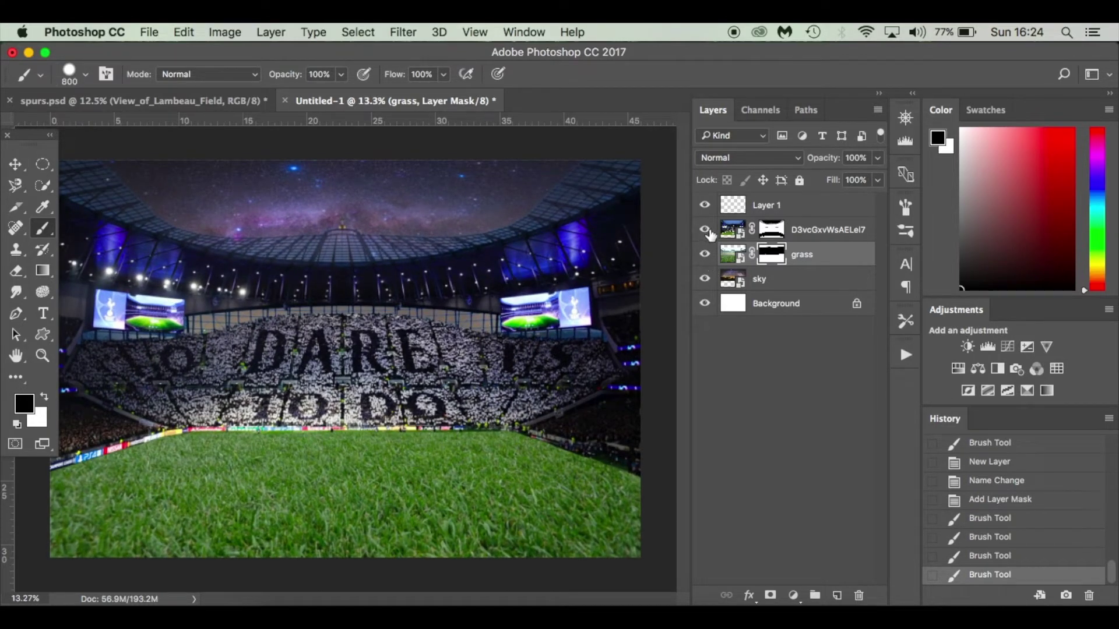
Toggle the sky layer's visibility to check the blend and paint more black on the grass mask behind the stands.
{"action": "left_click", "coordinate": [706, 279]}
{"action": "left_click", "coordinate": [707, 279]}
{"action": "left_click", "coordinate": [706, 279]}
{"action": "left_click", "coordinate": [706, 279]}
{"action": "left_click", "coordinate": [707, 280]}
{"action": "left_click", "coordinate": [706, 279]}
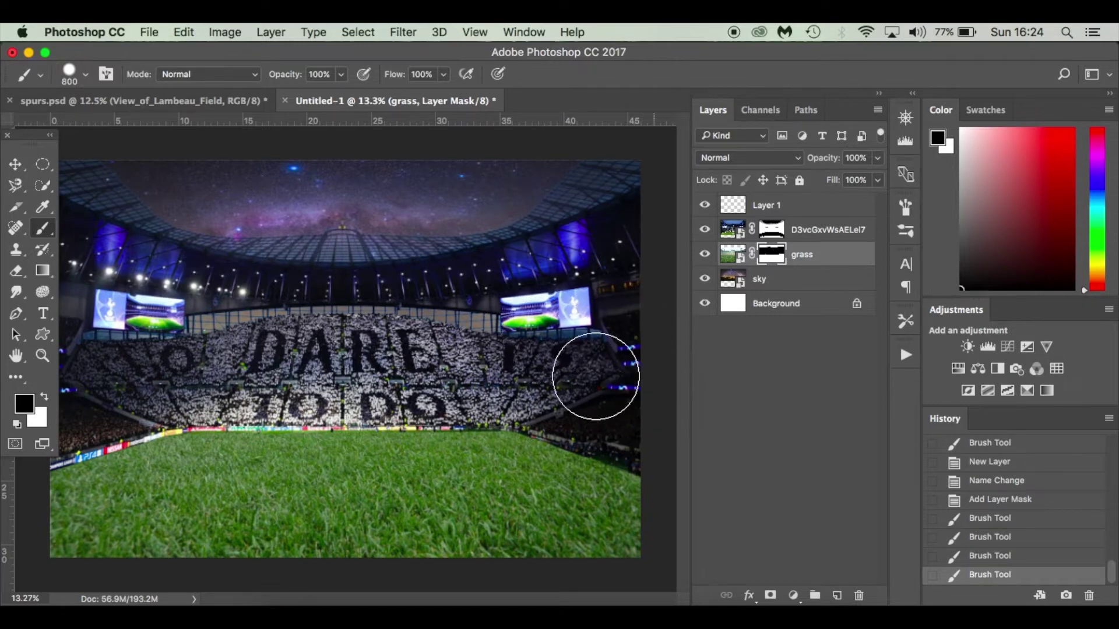
{"action": "mouse_move", "coordinate": [124, 378]}
{"action": "left_mouse_down"}
{"action": "mouse_move", "coordinate": [175, 334]}
{"action": "mouse_move", "coordinate": [294, 319]}
{"action": "mouse_move", "coordinate": [506, 317]}
{"action": "left_mouse_up"}
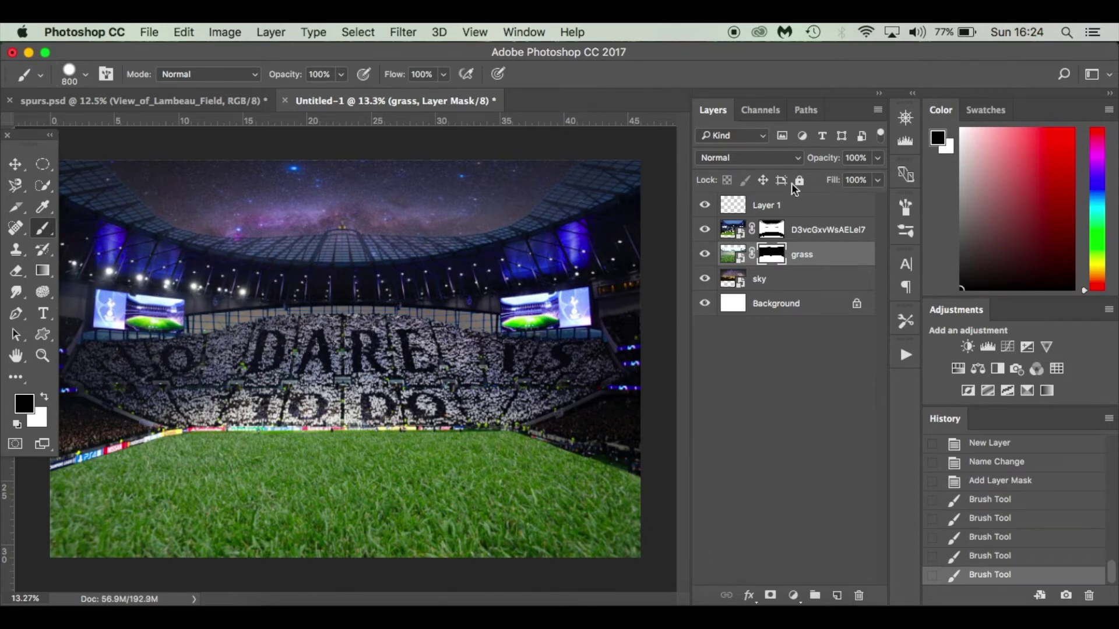
Rename the empty top layer as Reflectors.
{"action": "left_click", "coordinate": [823, 208]}
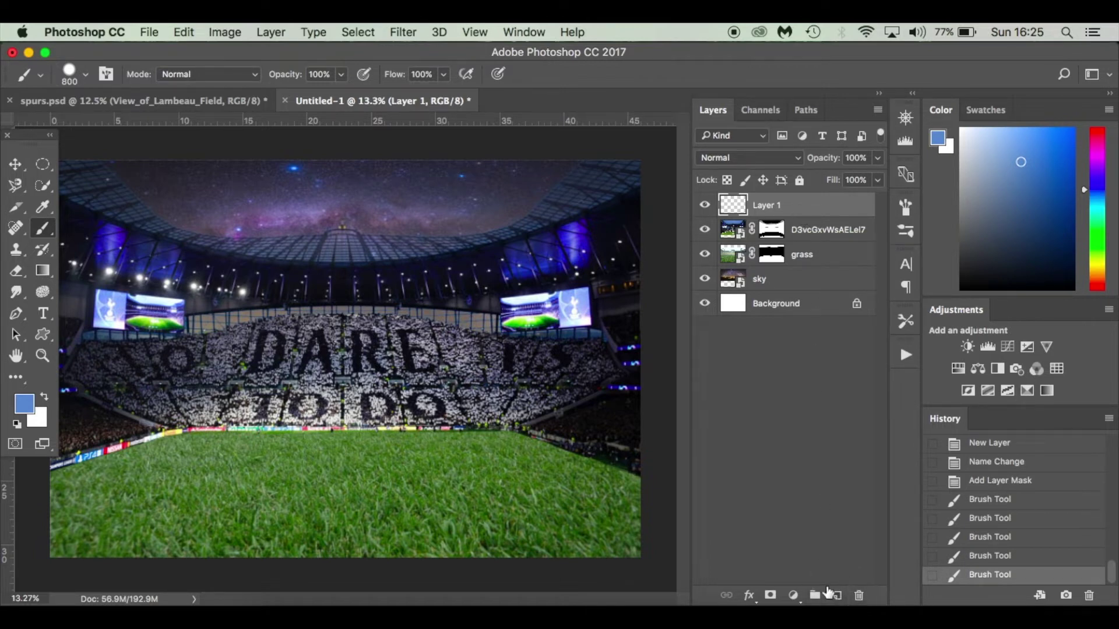
{"action": "double_click", "coordinate": [779, 206]}
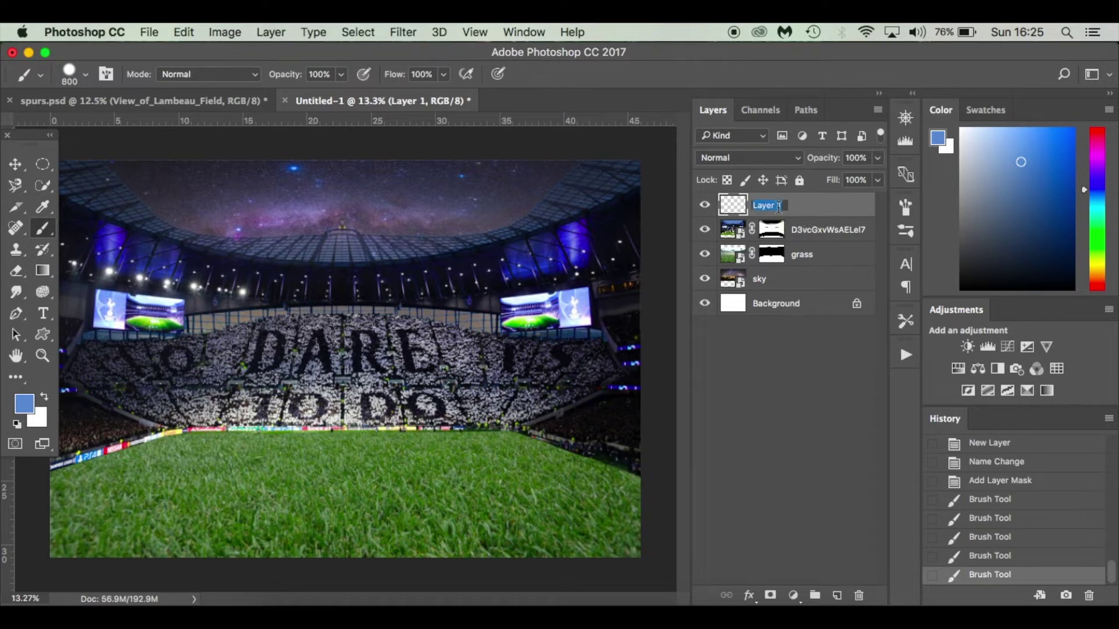
{"action": "type", "text": "Reflectors"}
{"action": "key", "text": "Return"}
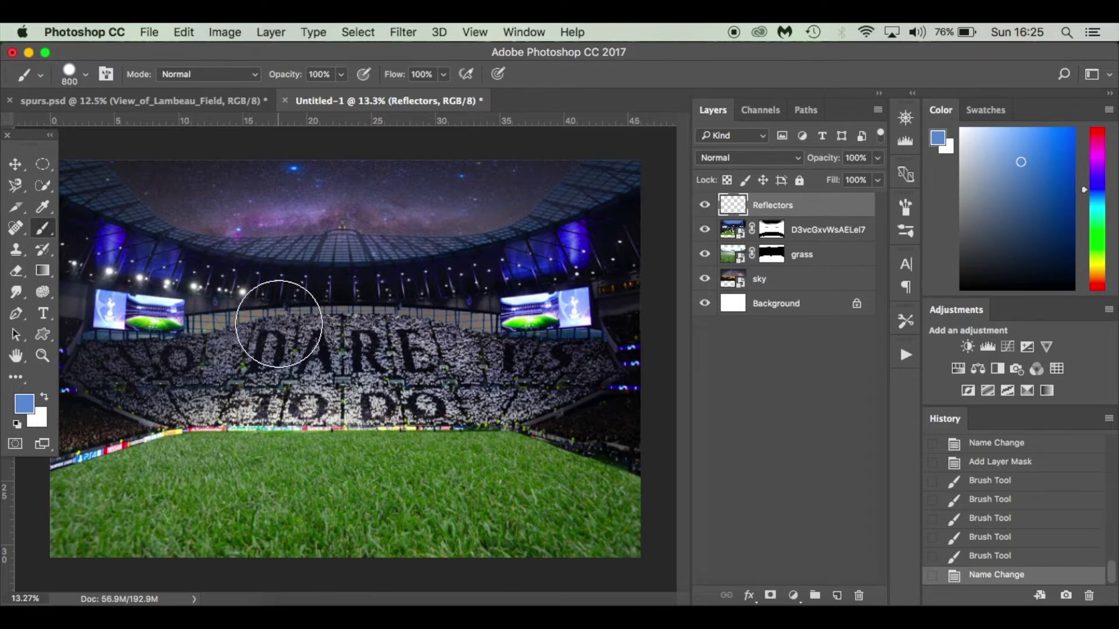
Set the foreground colour to white and set up a soft round brush at 175 px.
{"action": "left_click", "coordinate": [44, 398]}
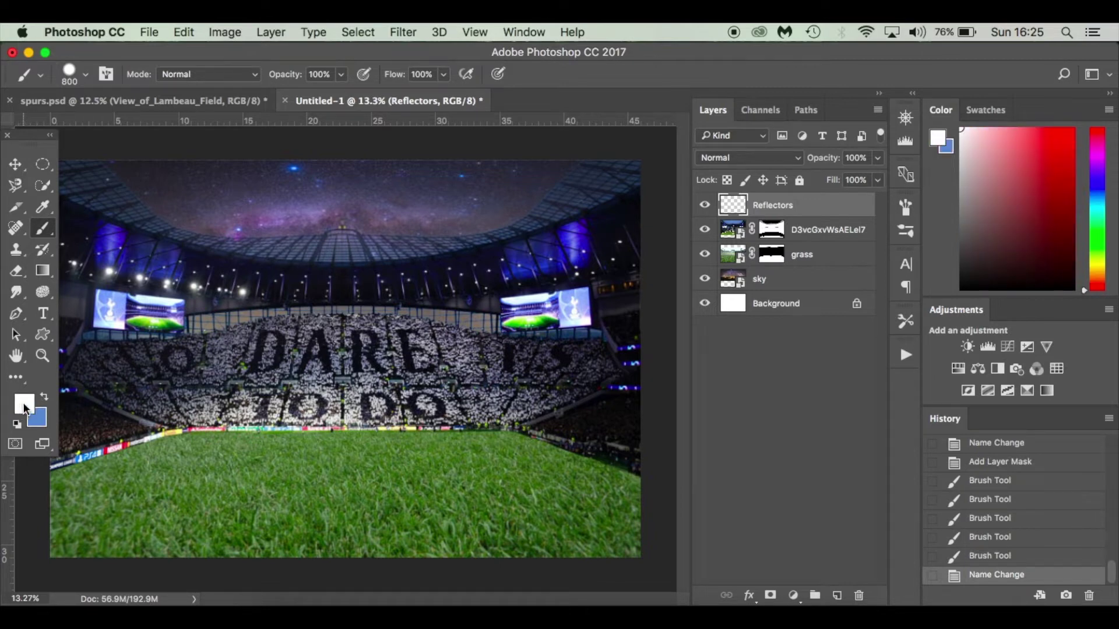
{"action": "key", "text": "d"}
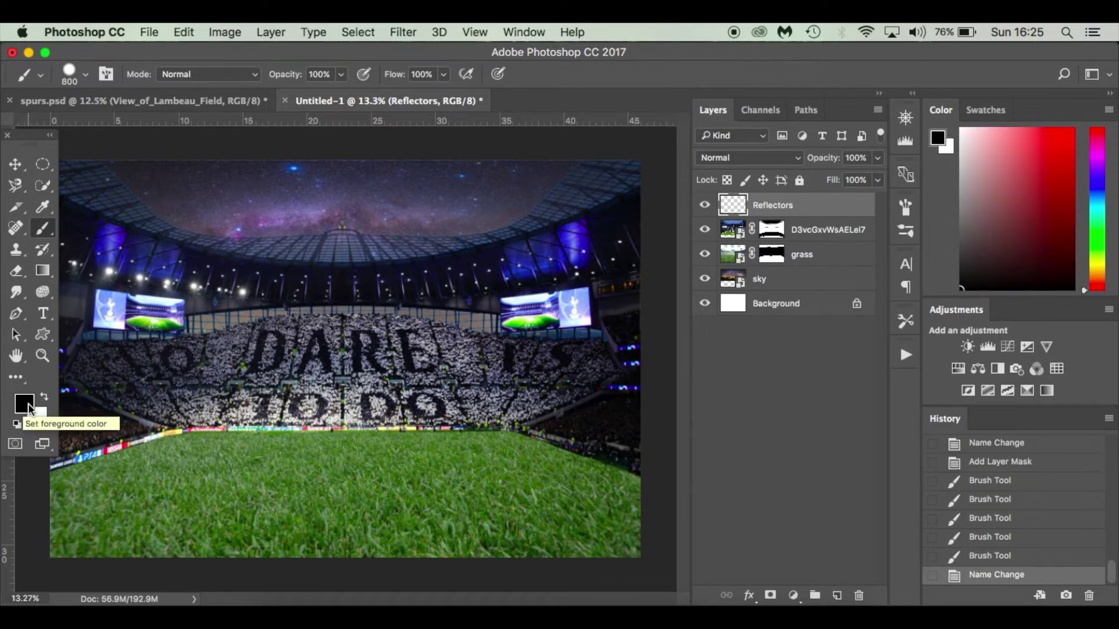
{"action": "key", "text": "x"}
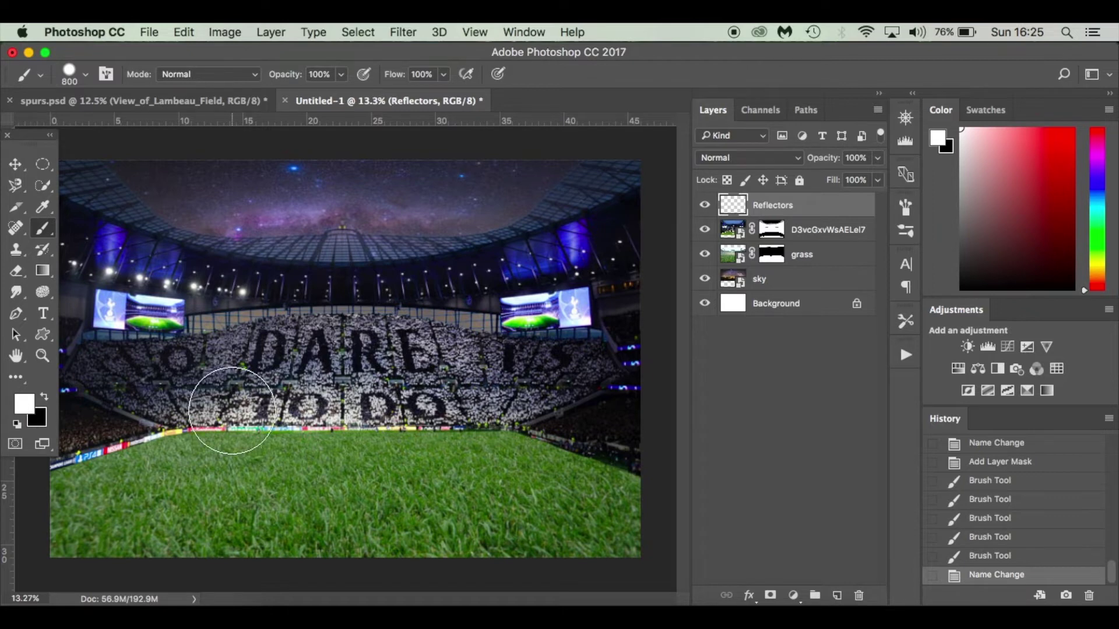
{"action": "right_click", "coordinate": [231, 411]}
{"action": "left_click", "coordinate": [284, 272]}
{"action": "left_click", "coordinate": [284, 272]}
{"action": "key", "text": "super+z"}
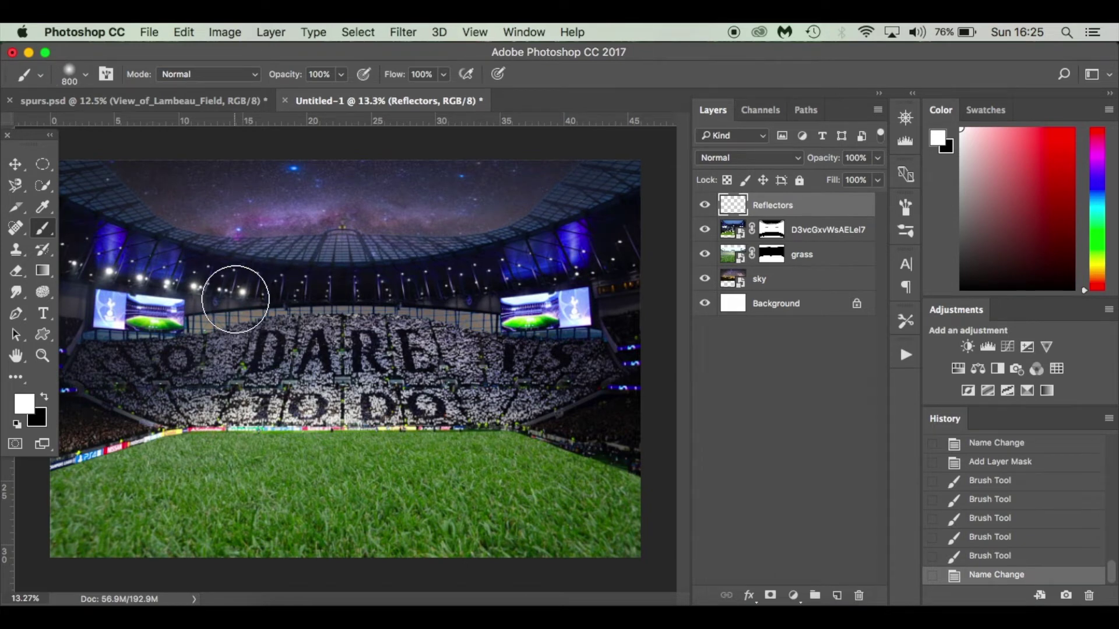
{"action": "key", "text": "bracketleft"}
{"action": "key", "text": "bracketleft"}
{"action": "key", "text": "bracketleft"}
{"action": "key", "text": "bracketleft"}
{"action": "key", "text": "bracketleft"}
{"action": "key", "text": "bracketleft"}
{"action": "key", "text": "bracketleft"}
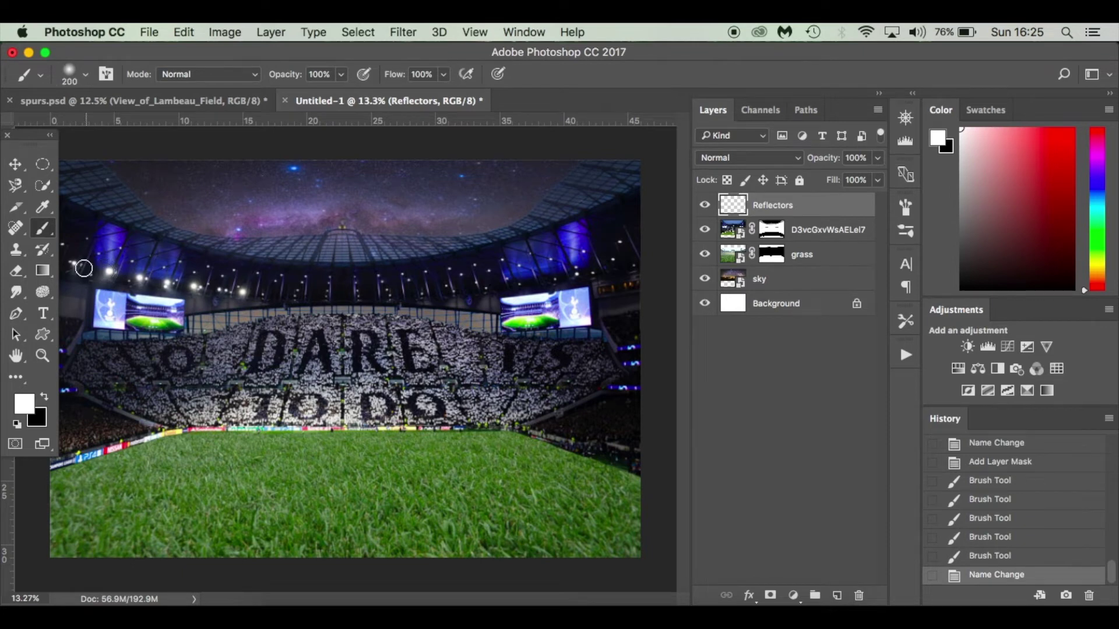
{"action": "key", "text": "bracketleft"}
Dab soft white spots over the row of six floodlights on the stadium's left side on the Reflectors layer.
{"action": "left_click", "coordinate": [73, 266]}
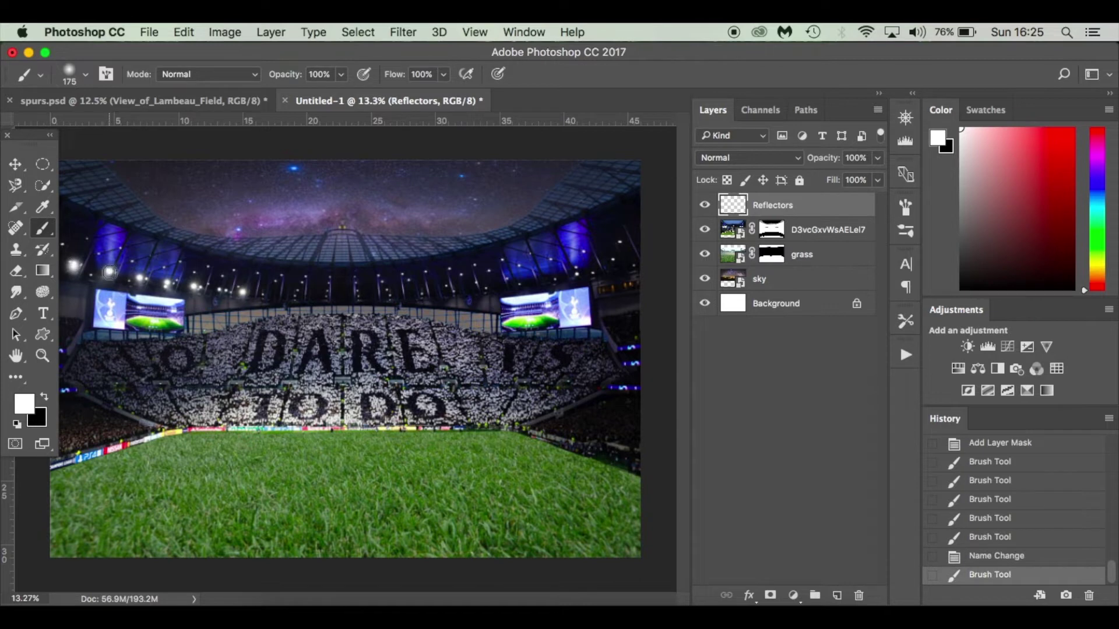
{"action": "left_click", "coordinate": [109, 272]}
{"action": "left_click", "coordinate": [141, 278]}
{"action": "left_click", "coordinate": [168, 284]}
{"action": "left_click", "coordinate": [195, 287]}
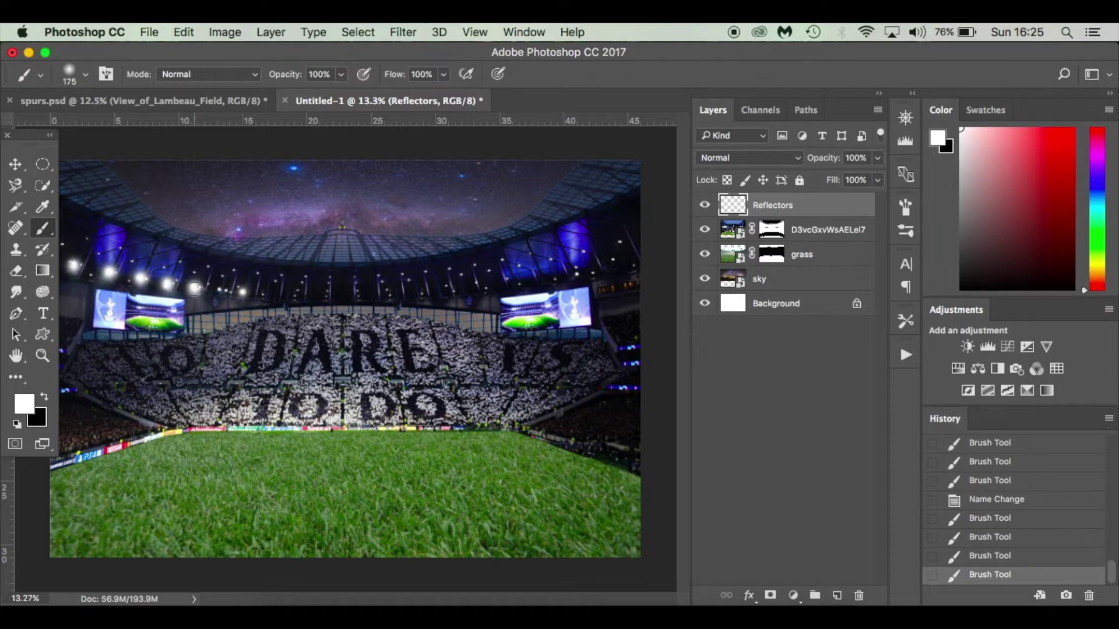
{"action": "left_click", "coordinate": [242, 293]}
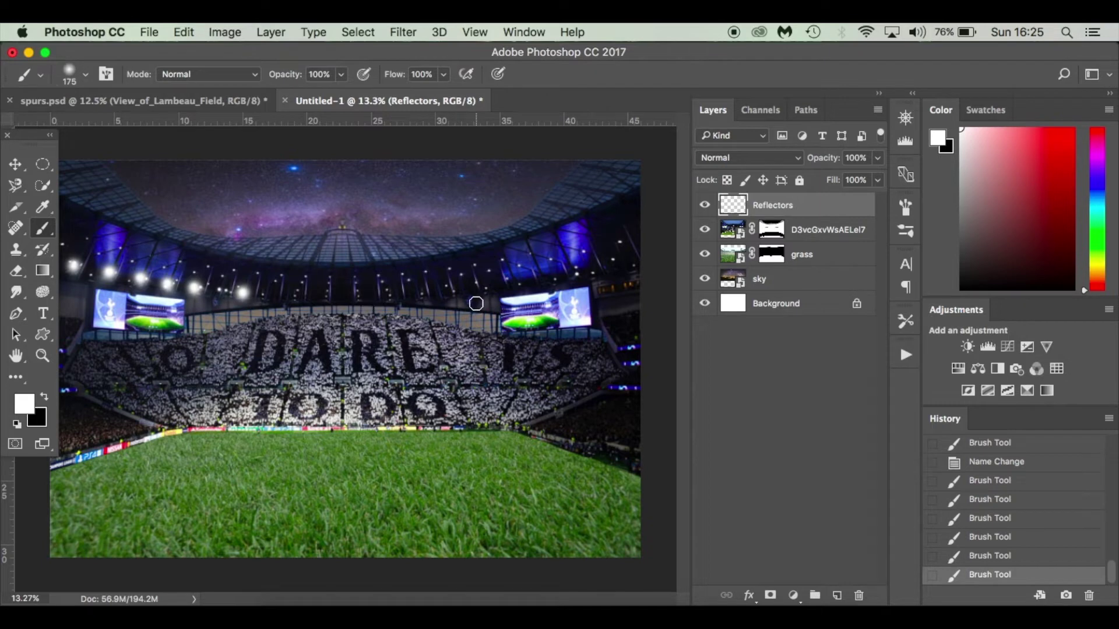
Dab matching white light spots along the roof edge on the stadium's right side, mirroring the left row of floodlights.
{"action": "scroll", "coordinate": [411, 355], "scroll_direction": "down", "scroll_amount": 2}
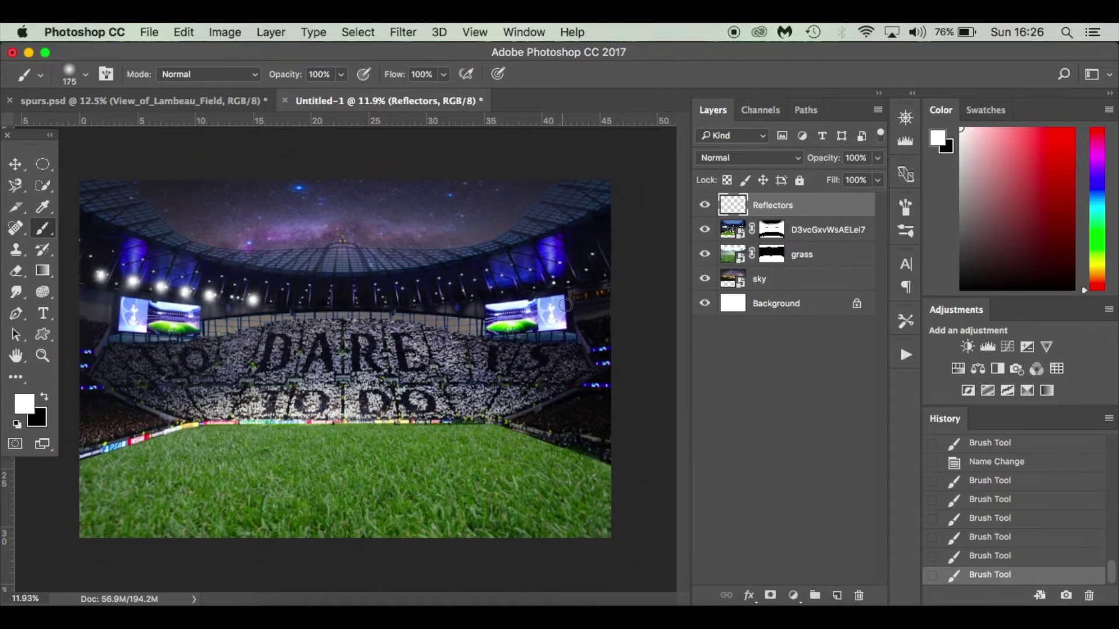
{"action": "left_click", "coordinate": [586, 271]}
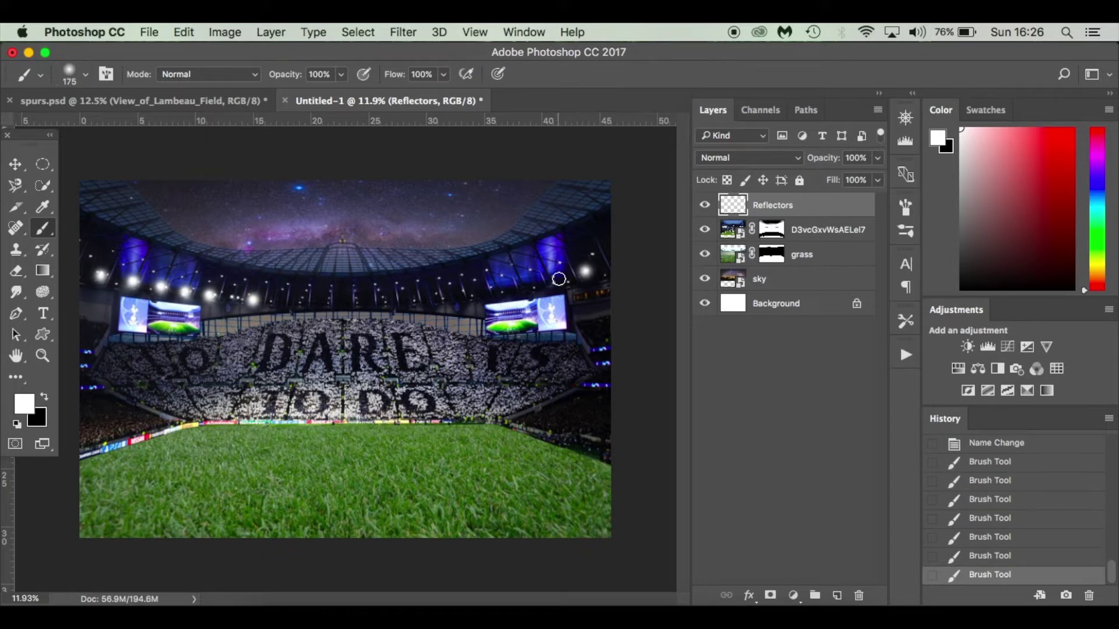
{"action": "left_click", "coordinate": [559, 279]}
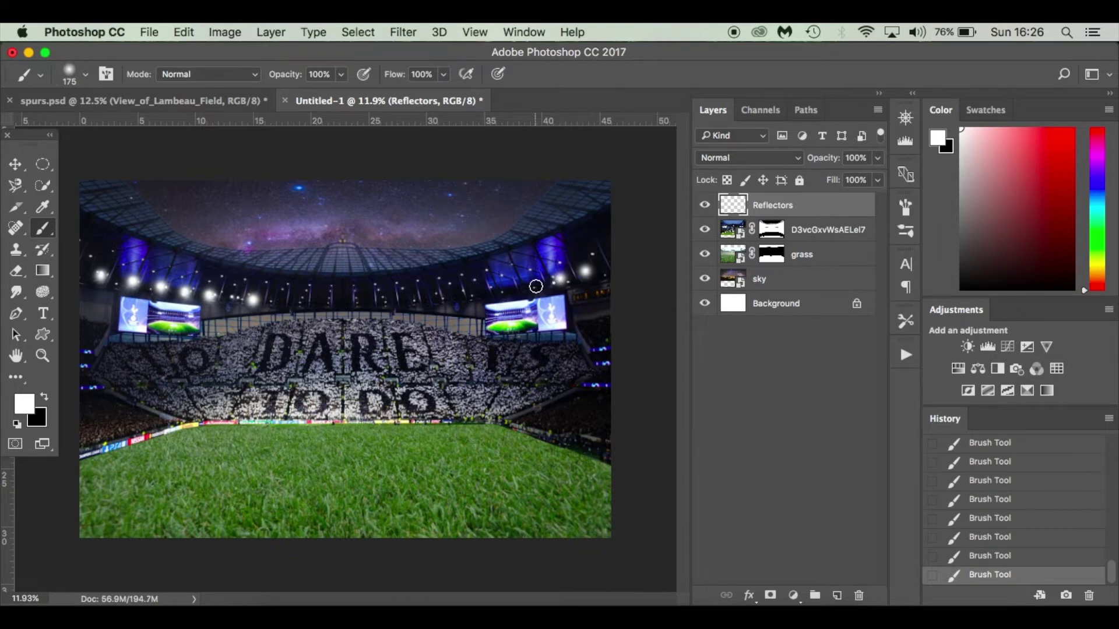
{"action": "left_click", "coordinate": [537, 287]}
{"action": "left_click", "coordinate": [535, 286]}
{"action": "left_click", "coordinate": [505, 291]}
{"action": "left_click", "coordinate": [476, 297]}
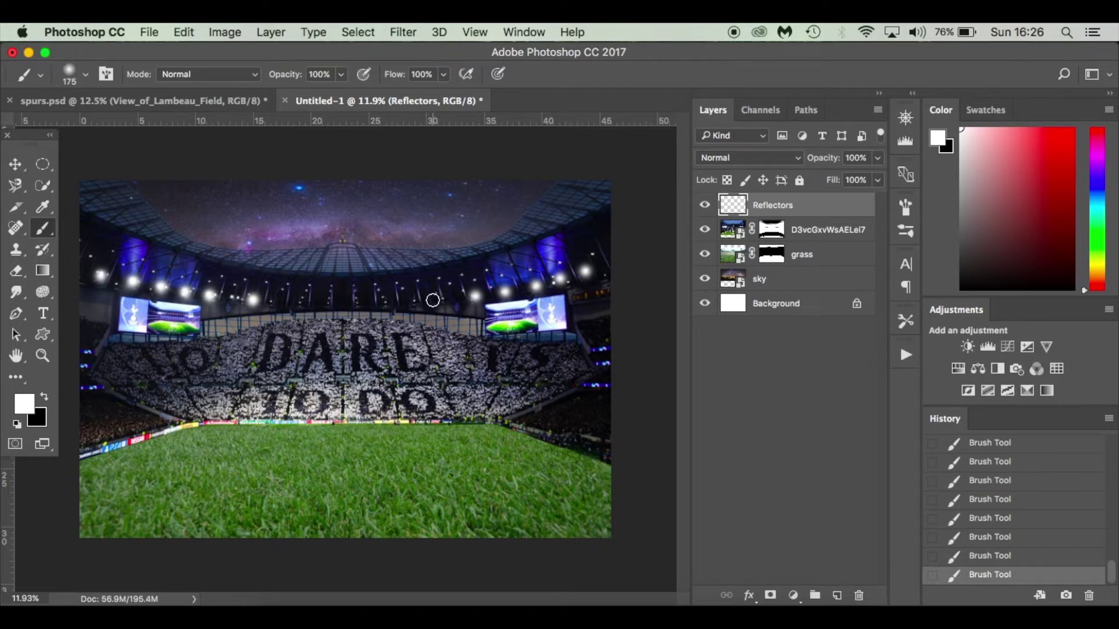
{"action": "left_click", "coordinate": [433, 300]}
Check the floodlights in the finished spurs.psd poster and return to the working document.
{"action": "left_click", "coordinate": [222, 100]}
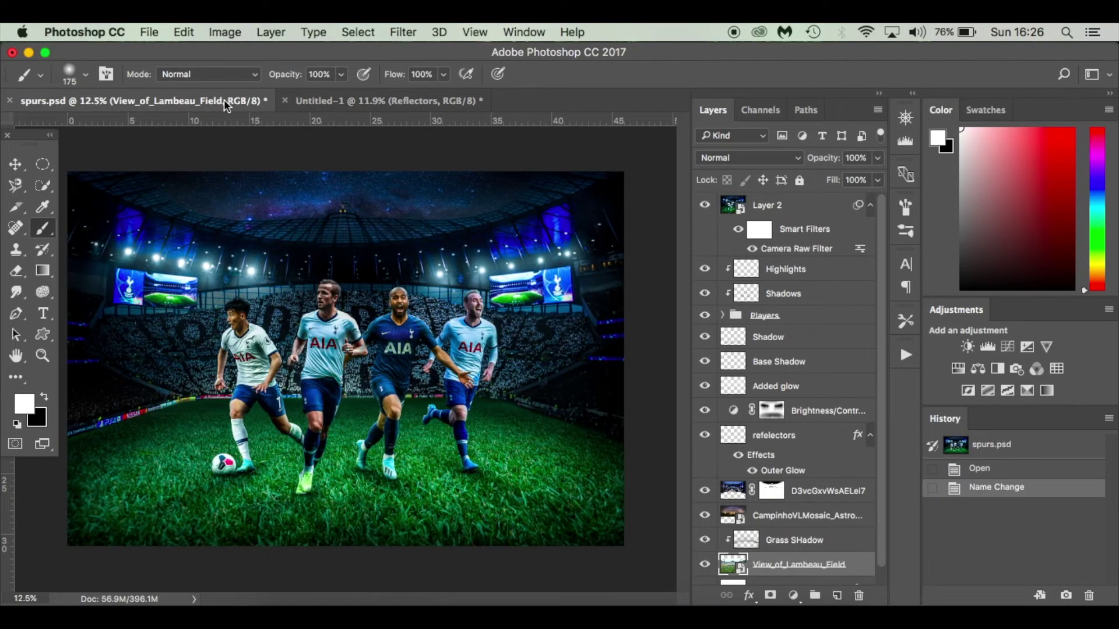
{"action": "left_click", "coordinate": [328, 100]}
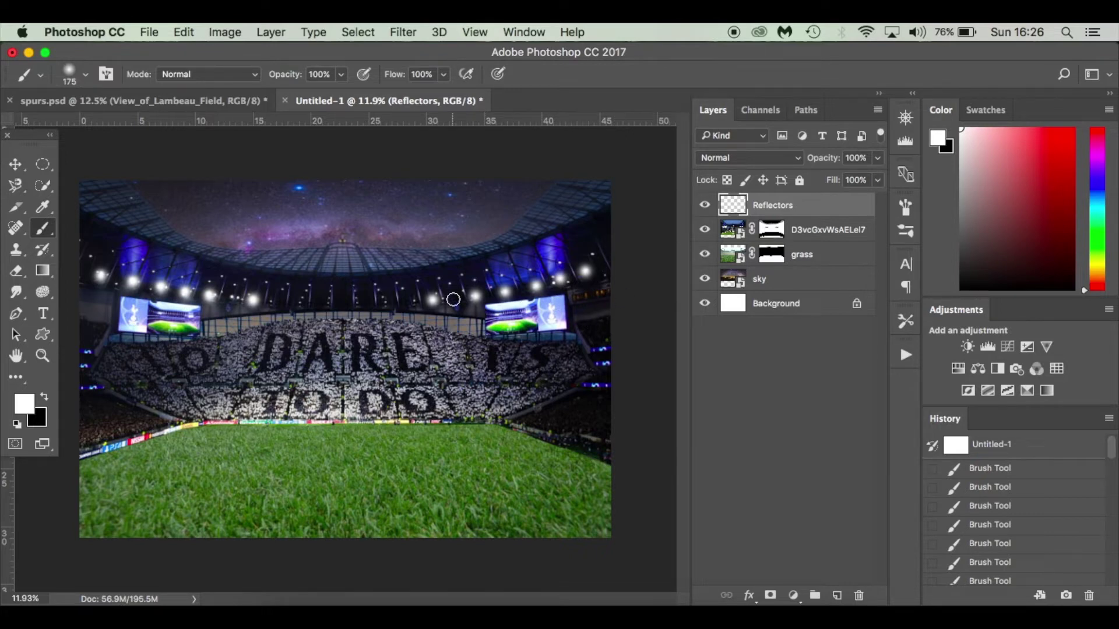
{"action": "left_click", "coordinate": [274, 32]}
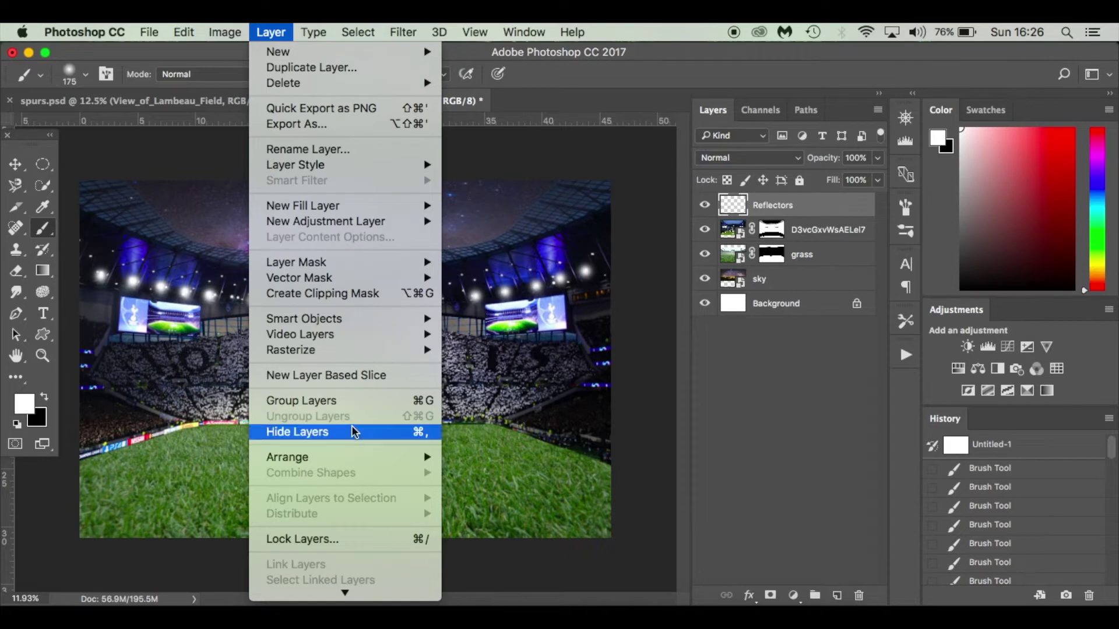
{"action": "mouse_move", "coordinate": [366, 281]}
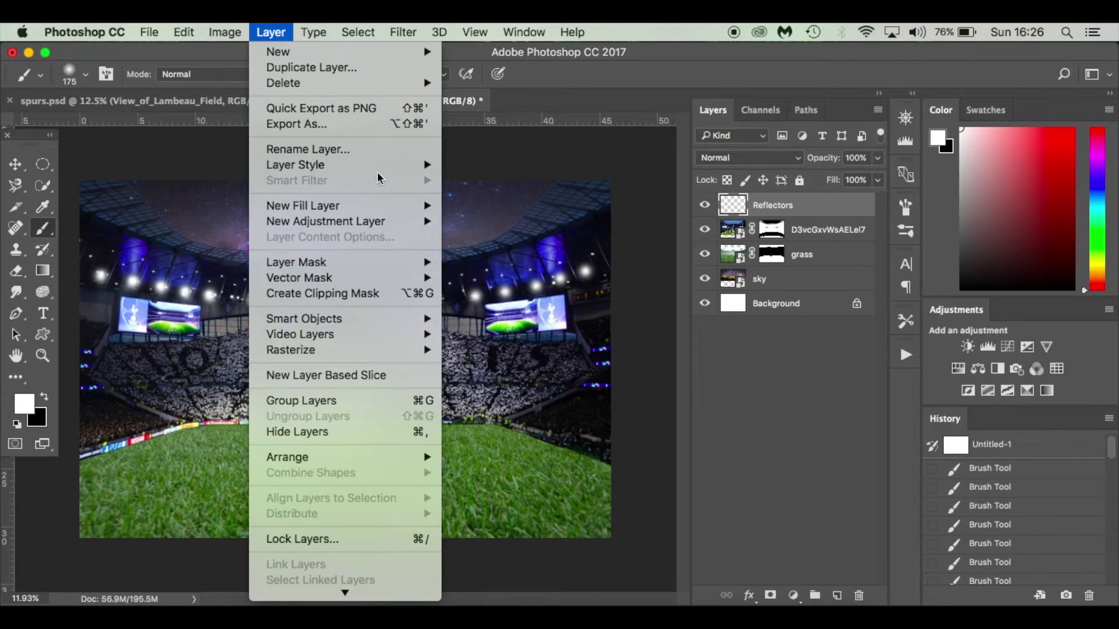
{"action": "mouse_move", "coordinate": [398, 171]}
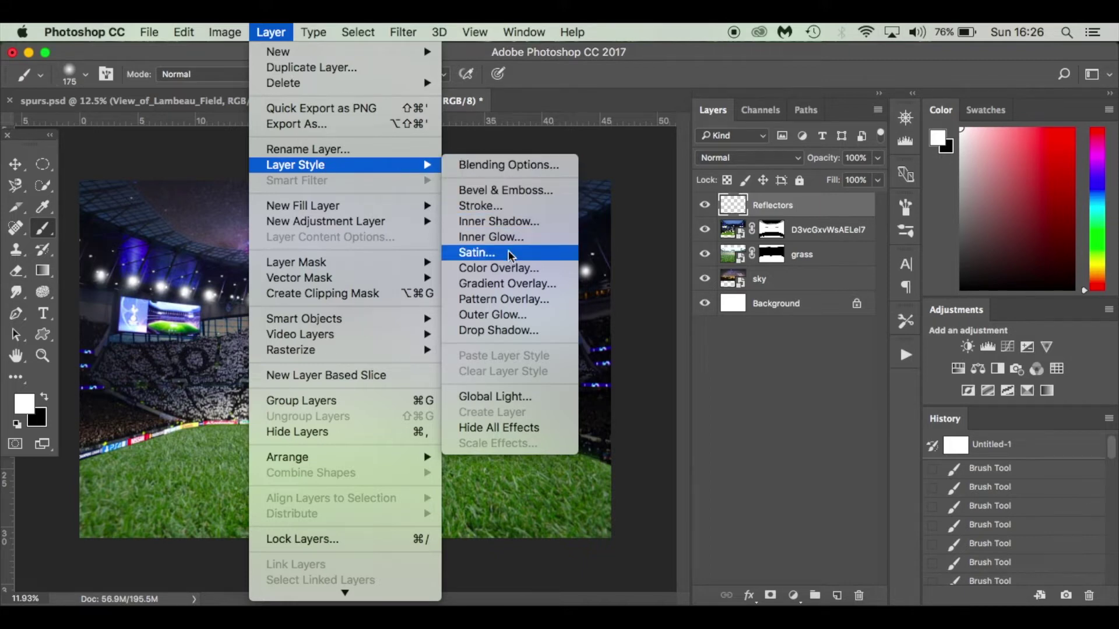
{"action": "left_click", "coordinate": [527, 313]}
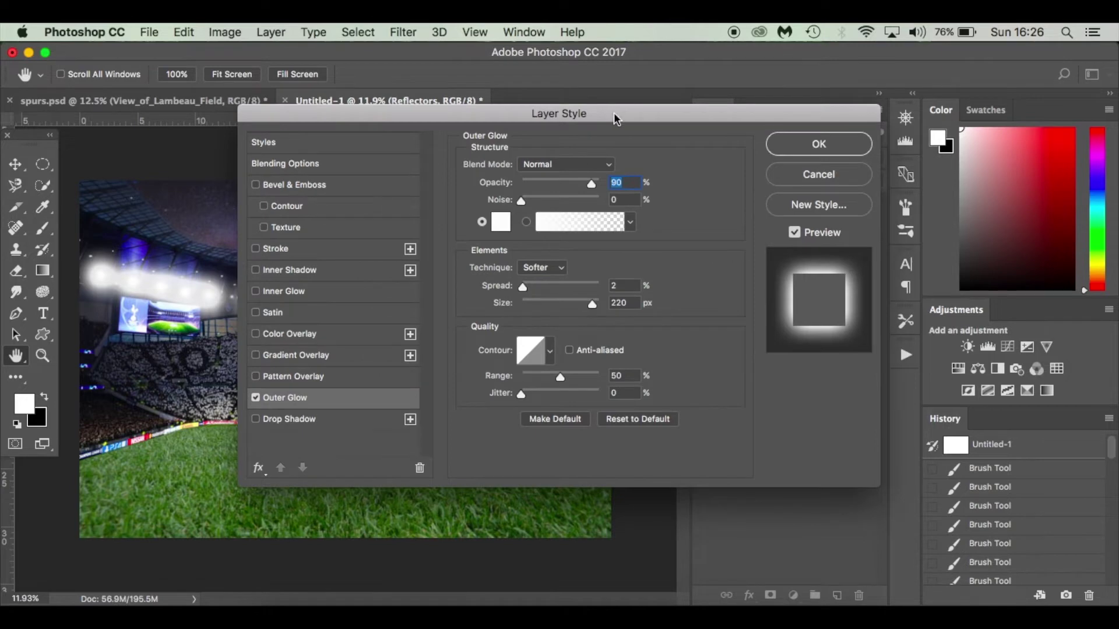
{"action": "left_click_drag", "start_coordinate": [613, 113], "coordinate": [794, 93]}
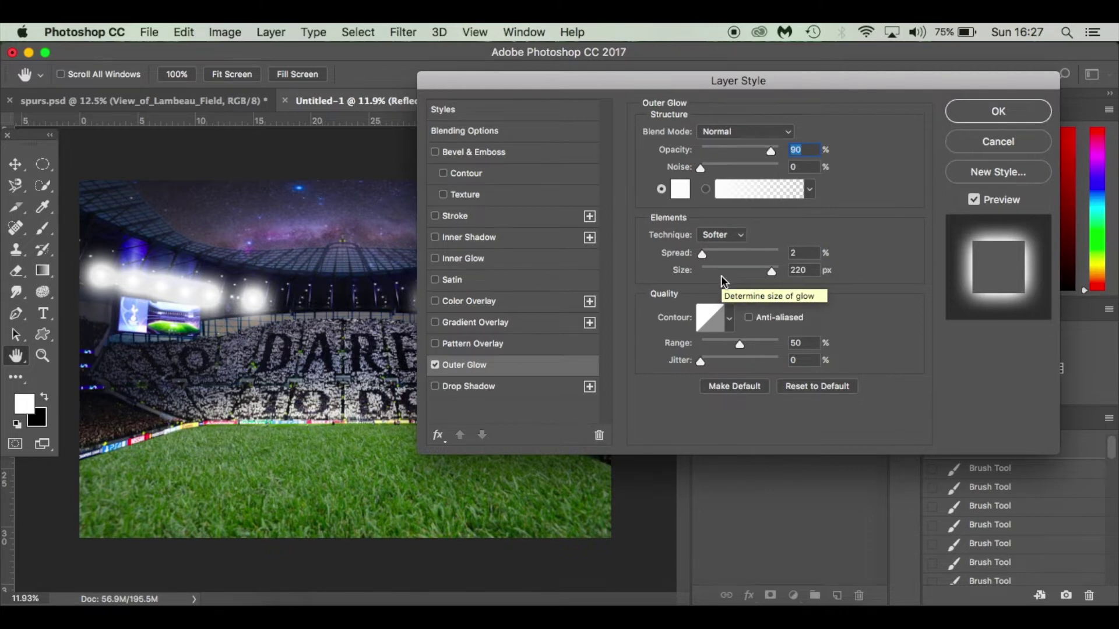
{"action": "mouse_move", "coordinate": [772, 272]}
{"action": "left_mouse_down"}
{"action": "mouse_move", "coordinate": [712, 278]}
{"action": "mouse_move", "coordinate": [772, 274]}
{"action": "left_mouse_up"}
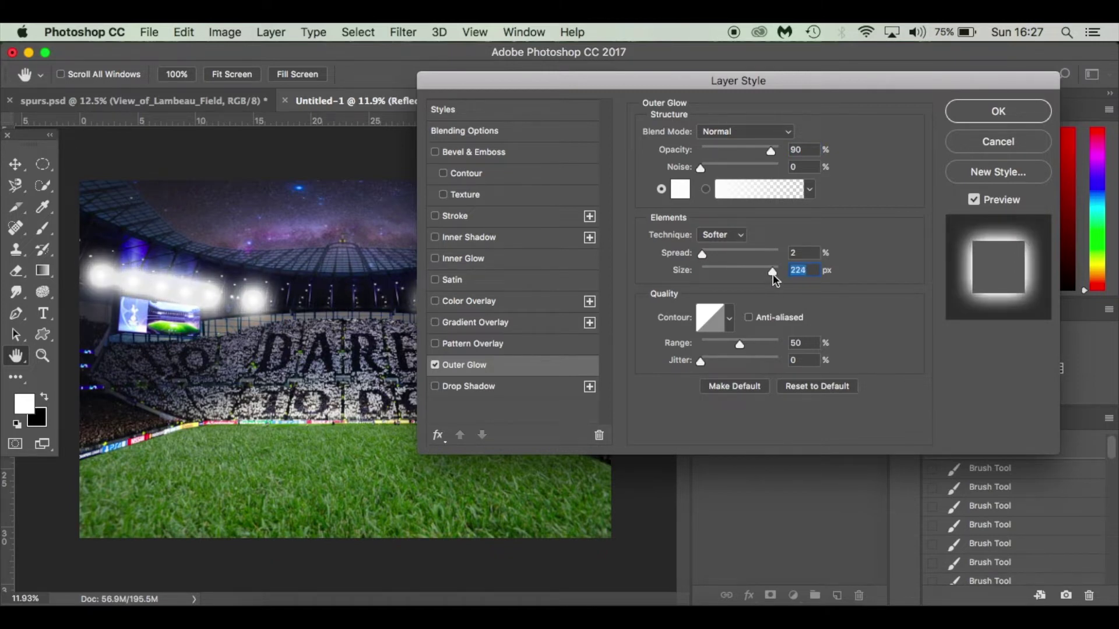
{"action": "left_click_drag", "start_coordinate": [771, 273], "coordinate": [769, 273]}
{"action": "left_click_drag", "start_coordinate": [769, 151], "coordinate": [727, 153]}
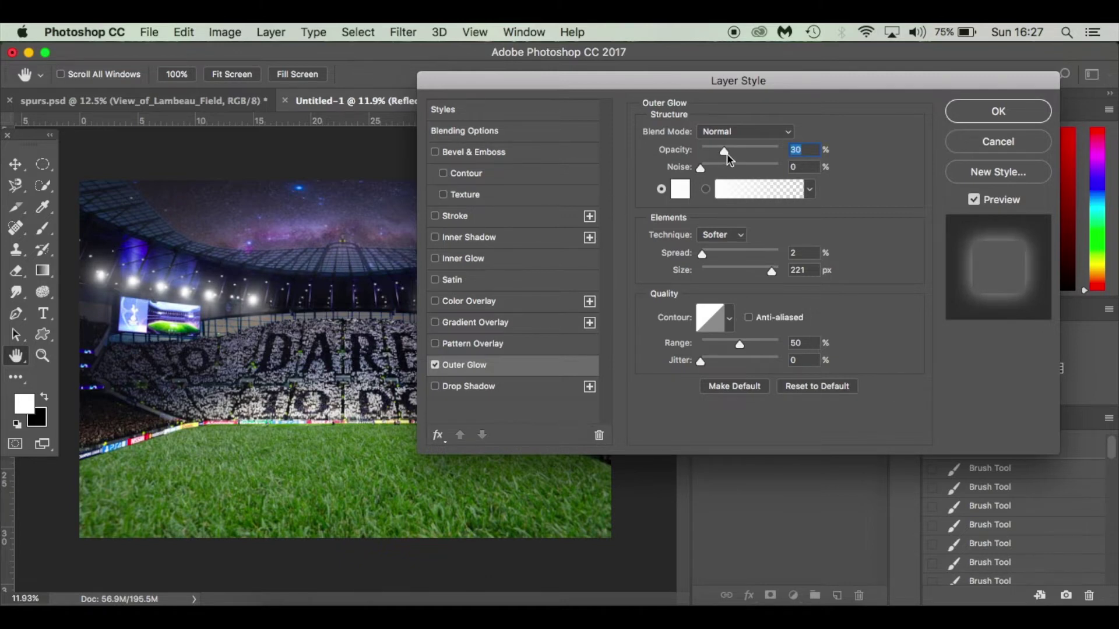
{"action": "left_click", "coordinate": [725, 151]}
{"action": "left_click_drag", "start_coordinate": [727, 151], "coordinate": [726, 149]}
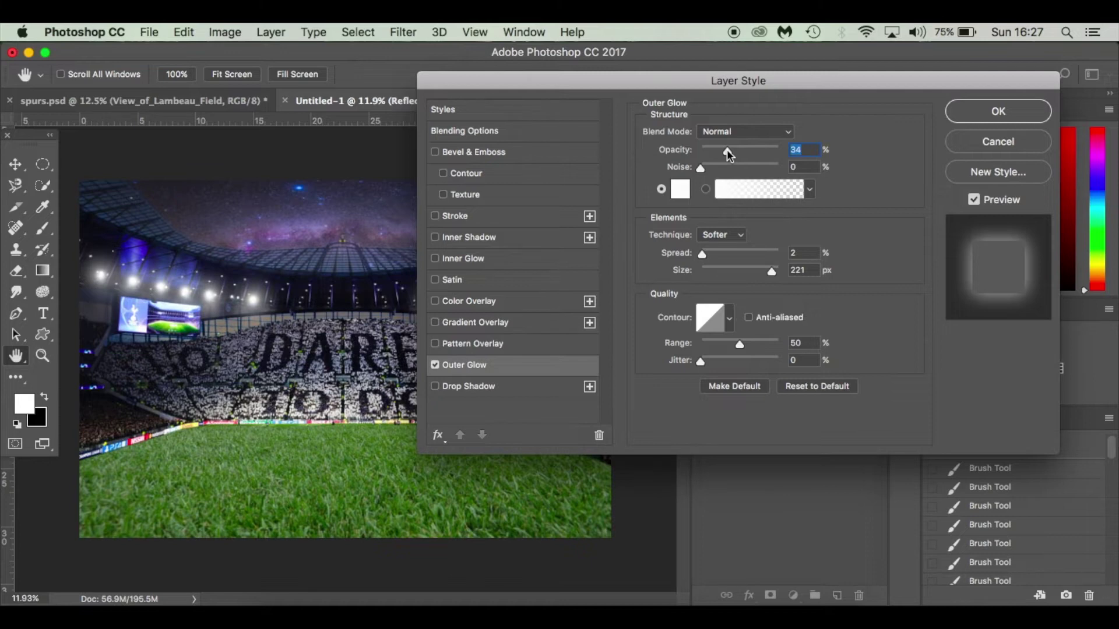
{"action": "left_click_drag", "start_coordinate": [725, 75], "coordinate": [788, 121]}
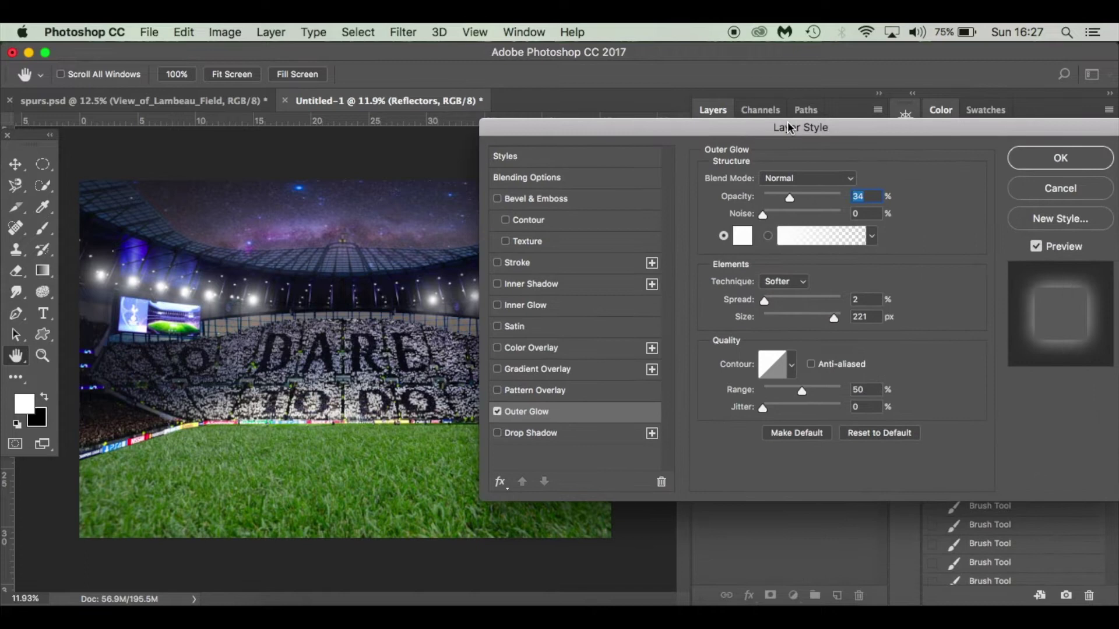
{"action": "mouse_move", "coordinate": [789, 196]}
{"action": "left_mouse_down"}
{"action": "mouse_move", "coordinate": [821, 196]}
{"action": "mouse_move", "coordinate": [792, 195]}
{"action": "left_mouse_up"}
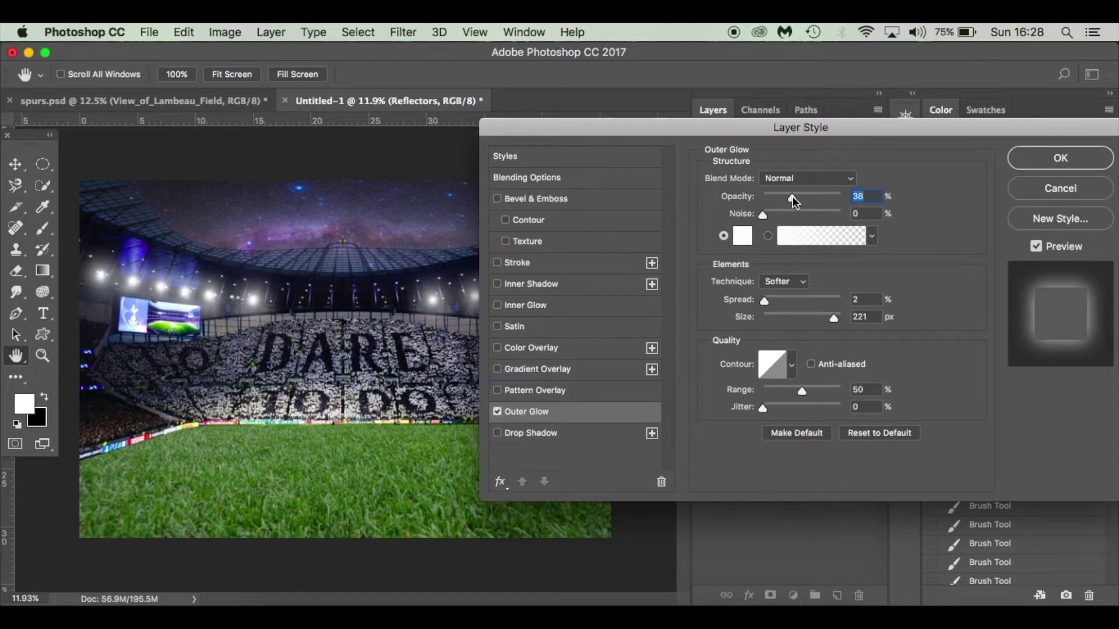
{"action": "left_click_drag", "start_coordinate": [792, 196], "coordinate": [781, 197]}
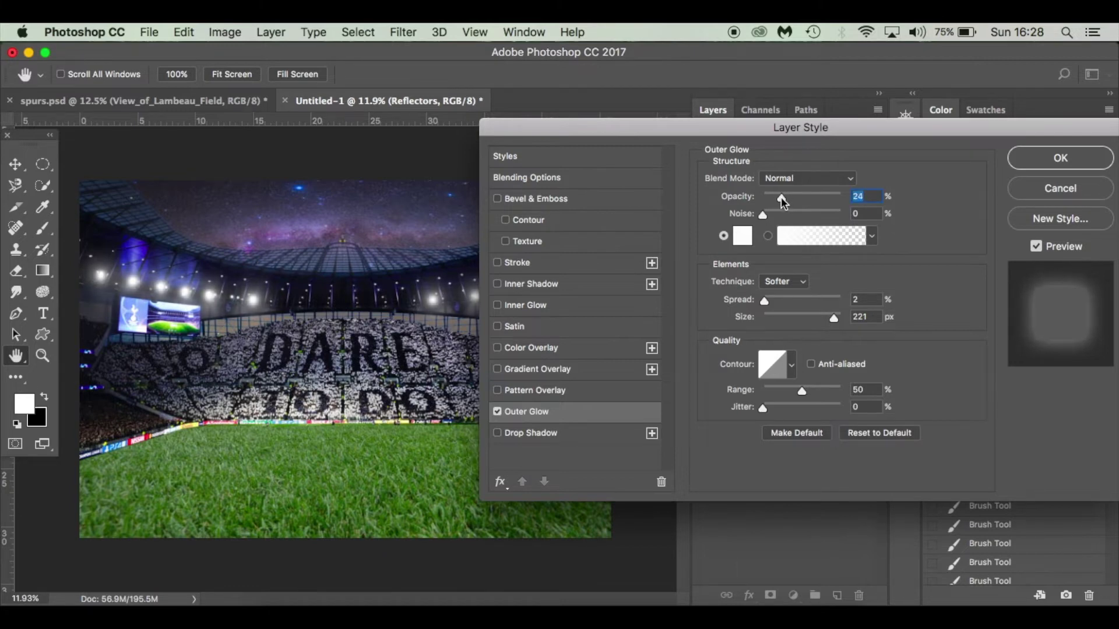
{"action": "left_click", "coordinate": [1049, 193]}
Delete the Reflectors layer and create a new empty top layer named reflectors in its place.
{"action": "left_click_drag", "start_coordinate": [817, 196], "coordinate": [859, 596]}
{"action": "left_click", "coordinate": [836, 596]}
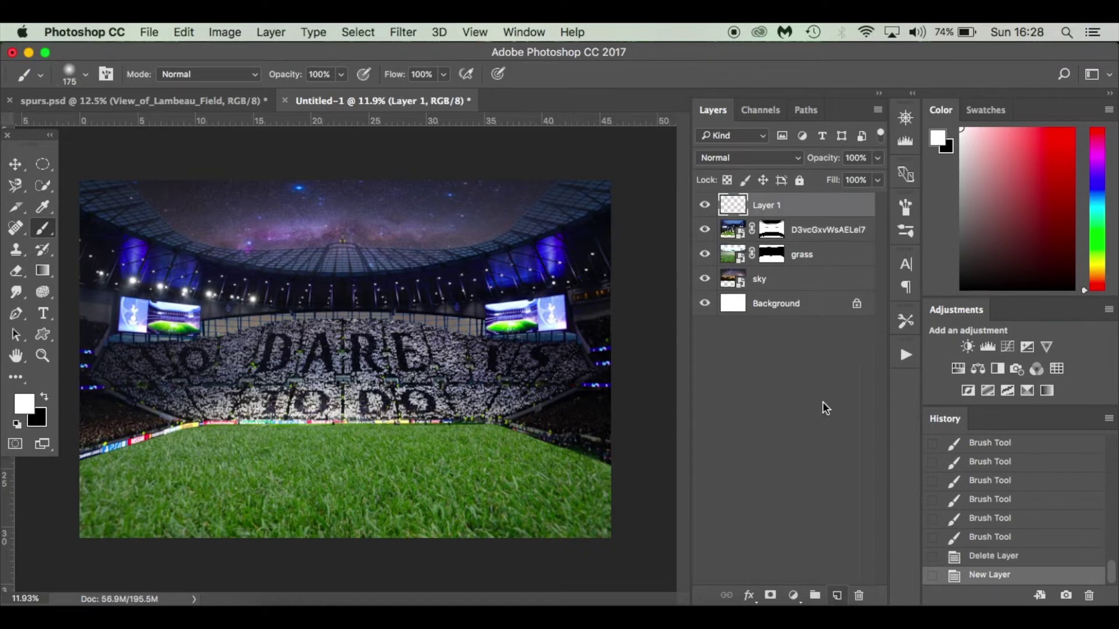
{"action": "double_click", "coordinate": [765, 206]}
{"action": "type", "text": "reflectors"}
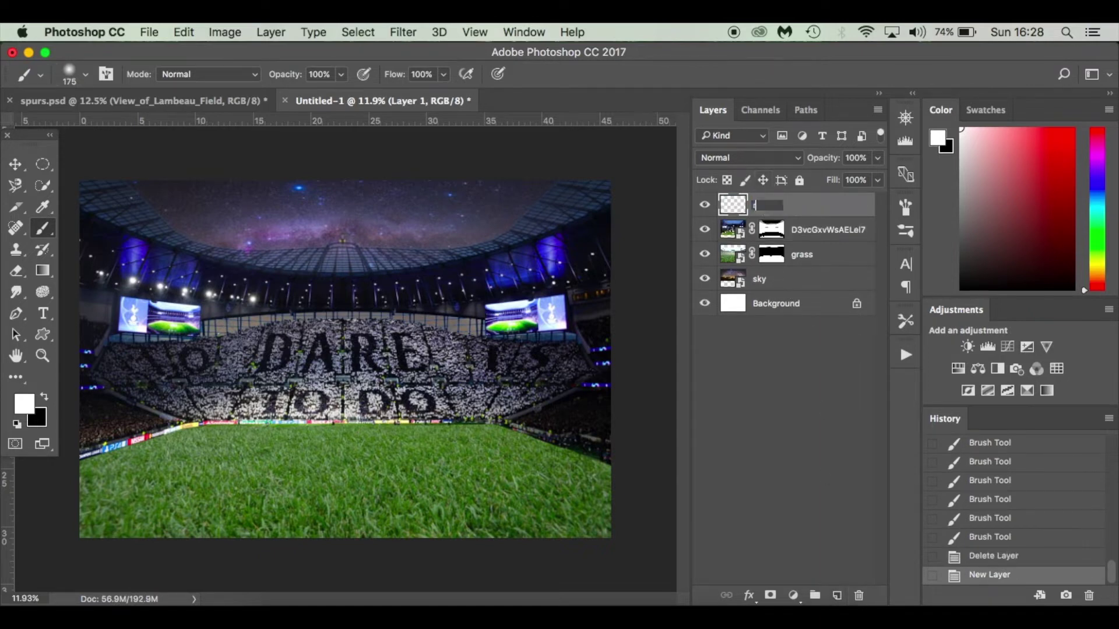
{"action": "key", "text": "Return"}
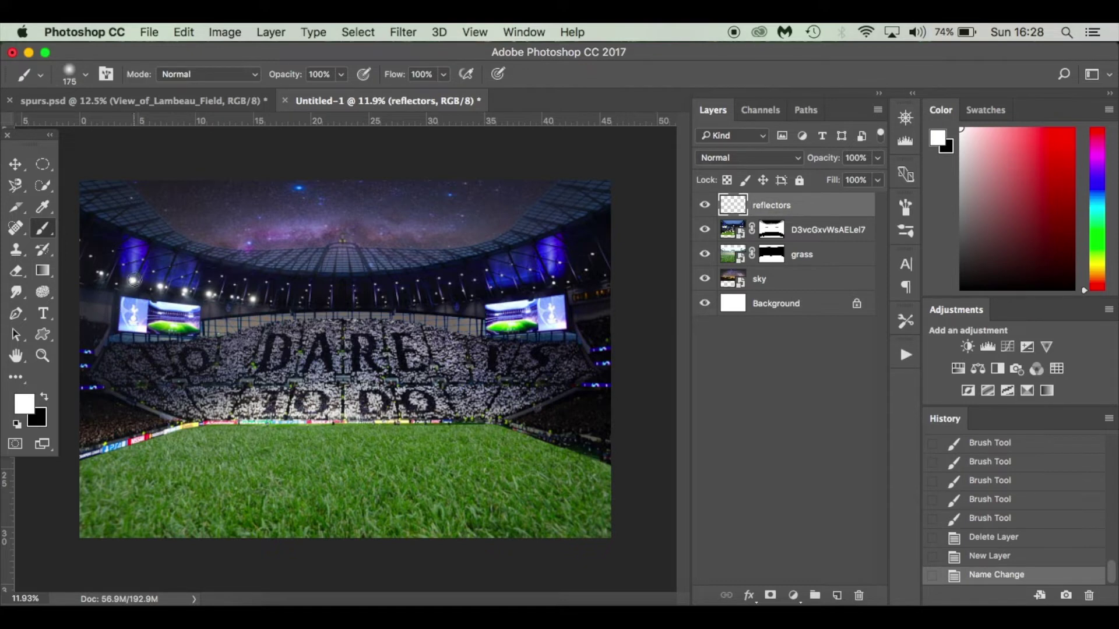
Reduce the brush to 100 px and dab small white spots over the floodlights on both sides of the stadium.
{"action": "key", "text": "bracketleft"}
{"action": "key", "text": "bracketleft"}
{"action": "key", "text": "bracketleft"}
{"action": "left_click", "coordinate": [131, 282]}
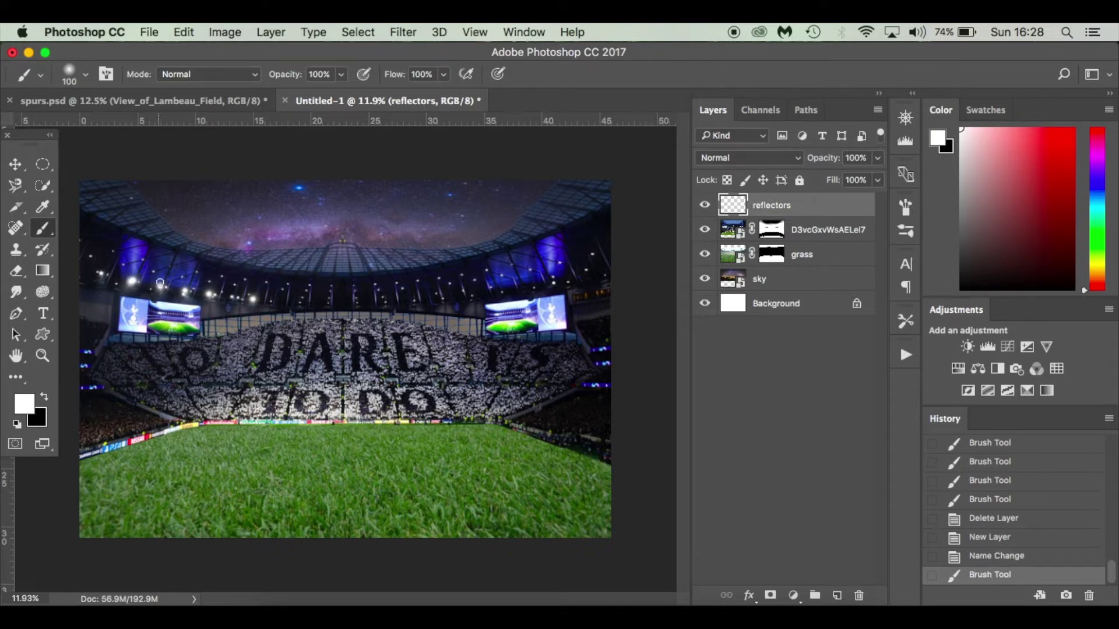
{"action": "left_click", "coordinate": [160, 287]}
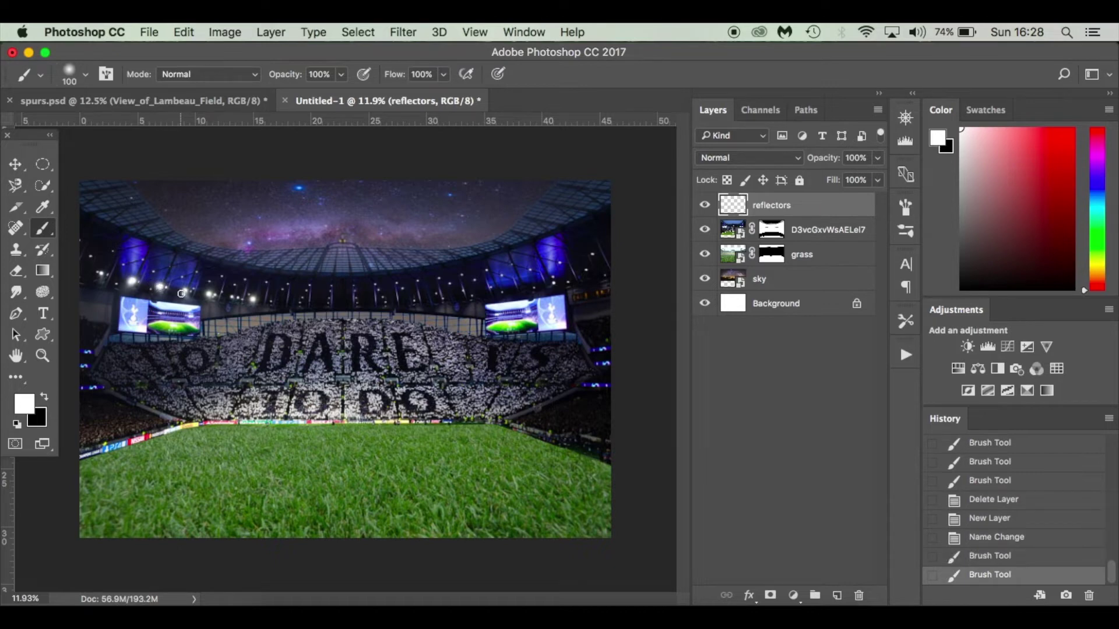
{"action": "left_click", "coordinate": [186, 292]}
{"action": "left_click", "coordinate": [209, 294]}
{"action": "left_click", "coordinate": [254, 300]}
{"action": "left_click", "coordinate": [587, 272]}
{"action": "left_click", "coordinate": [556, 279]}
{"action": "left_click", "coordinate": [533, 286]}
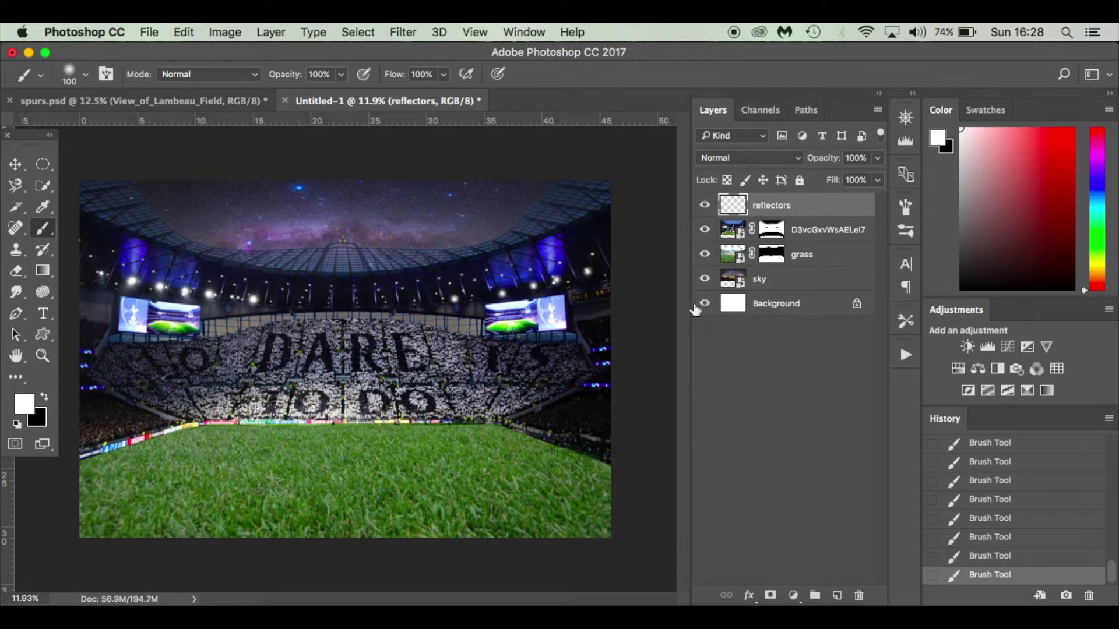
Add a white Outer Glow to the reflectors layer with 90% opacity and 2% spread, fine-tuning its size.
{"action": "left_click", "coordinate": [270, 32]}
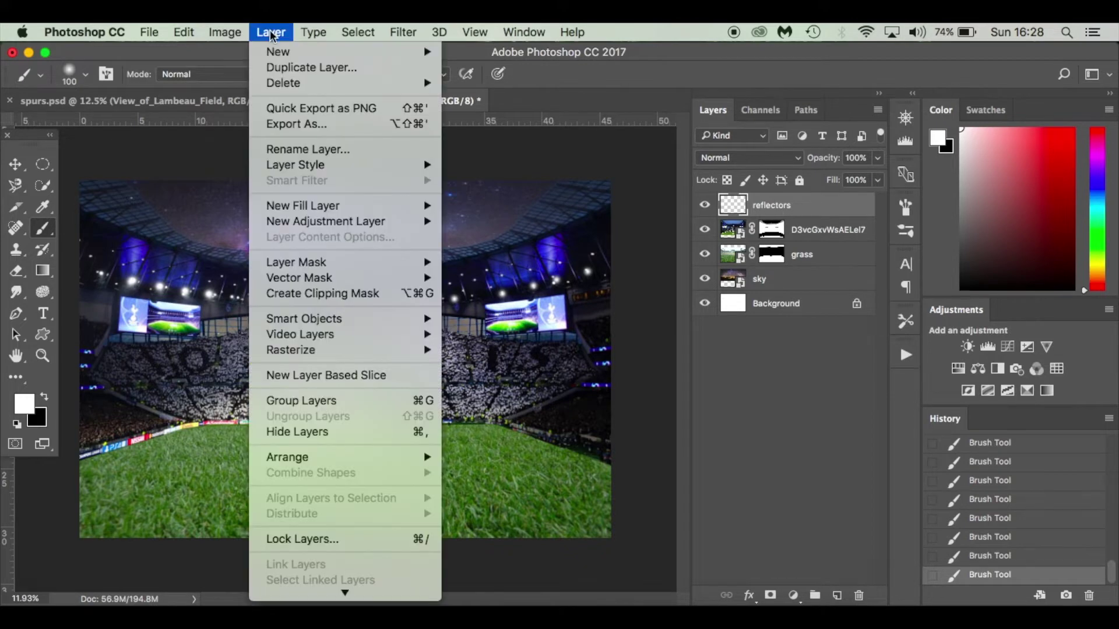
{"action": "mouse_move", "coordinate": [315, 165]}
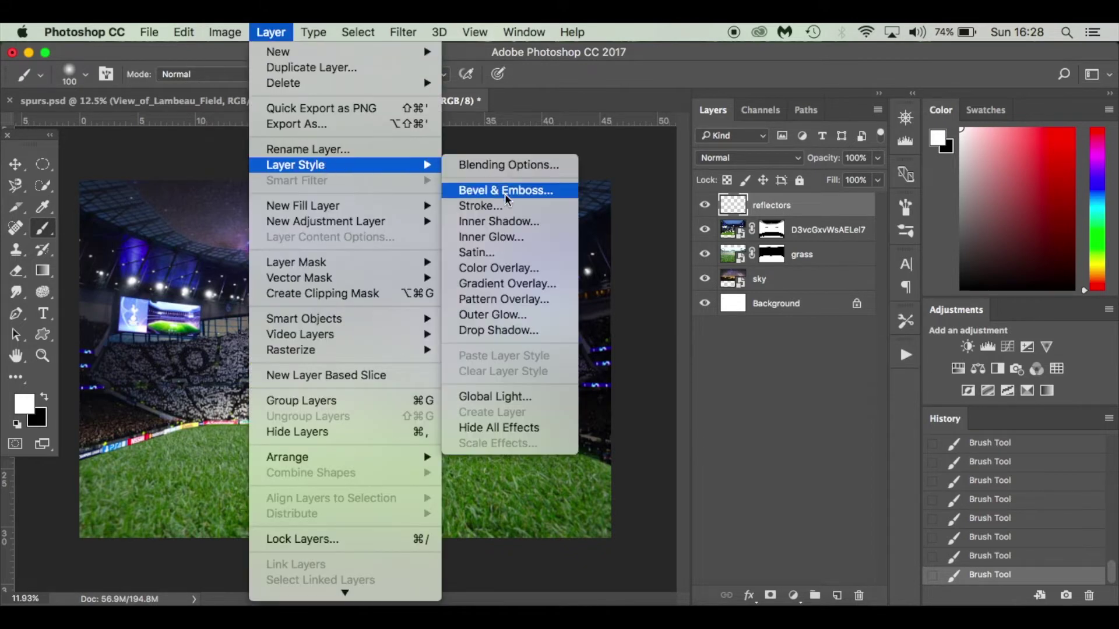
{"action": "left_click", "coordinate": [543, 315]}
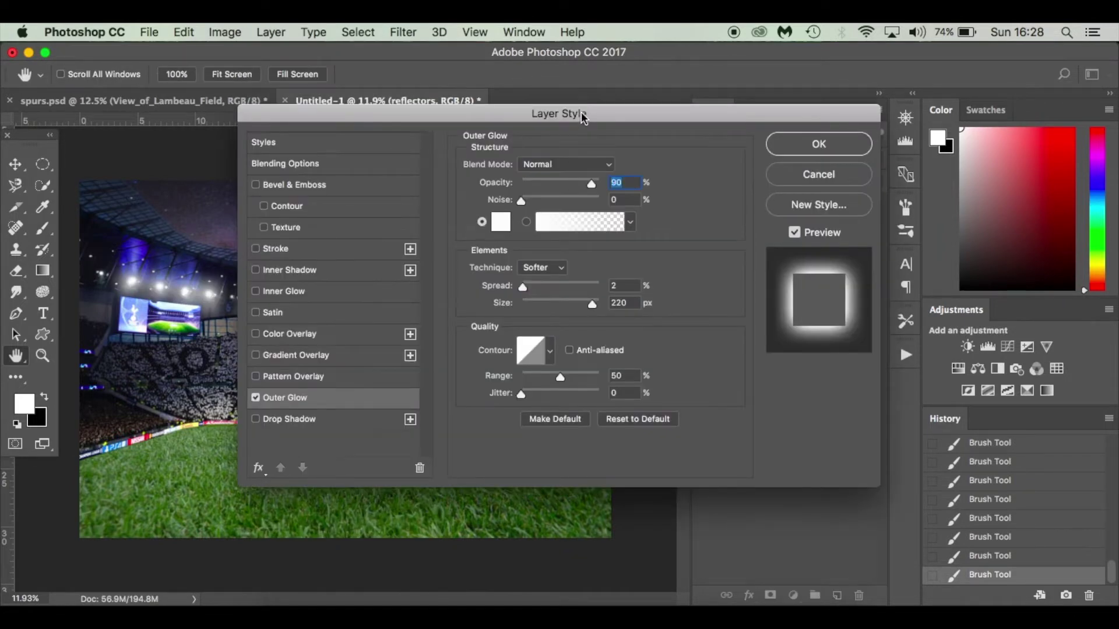
{"action": "left_click_drag", "start_coordinate": [583, 117], "coordinate": [690, 122]}
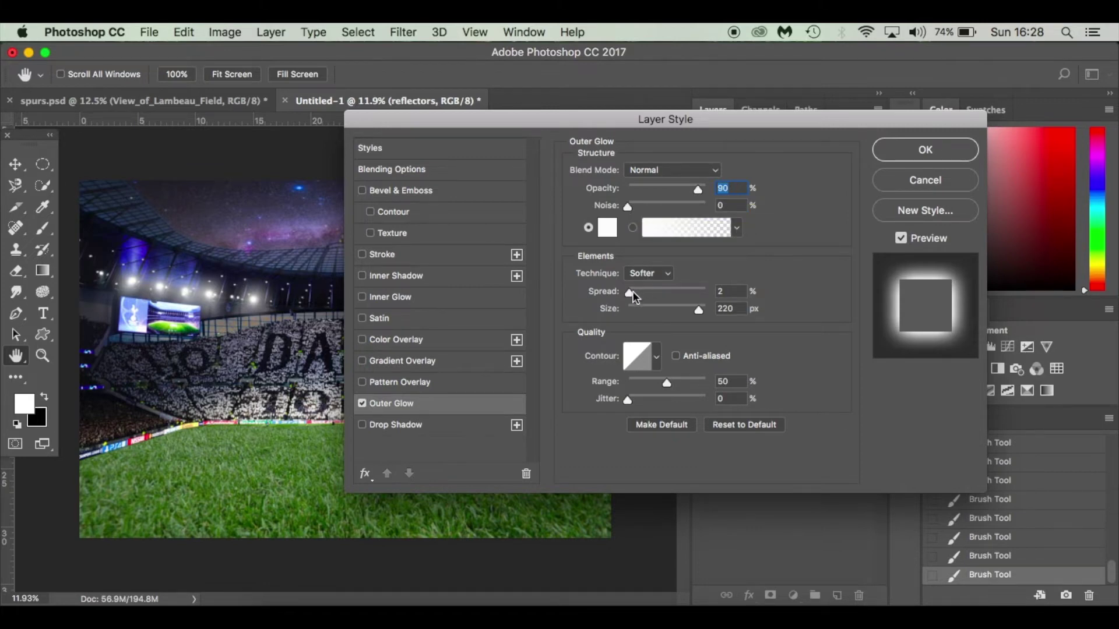
{"action": "left_click_drag", "start_coordinate": [628, 292], "coordinate": [628, 292]}
{"action": "key", "text": "Up"}
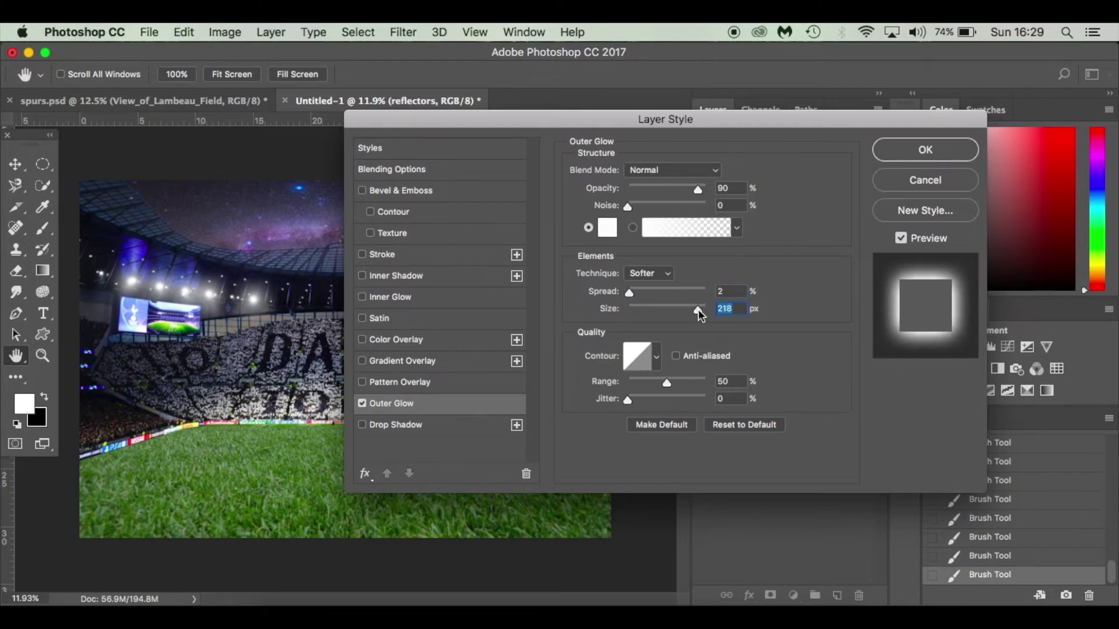
{"action": "mouse_move", "coordinate": [703, 310]}
{"action": "left_mouse_down"}
{"action": "mouse_move", "coordinate": [677, 312]}
{"action": "mouse_move", "coordinate": [694, 315]}
{"action": "left_mouse_up"}
{"action": "left_click", "coordinate": [902, 149]}
Compare the stadium with and without the reflectors layer, and check it against the finished spurs.psd poster.
{"action": "left_click", "coordinate": [704, 206]}
{"action": "left_click", "coordinate": [705, 206]}
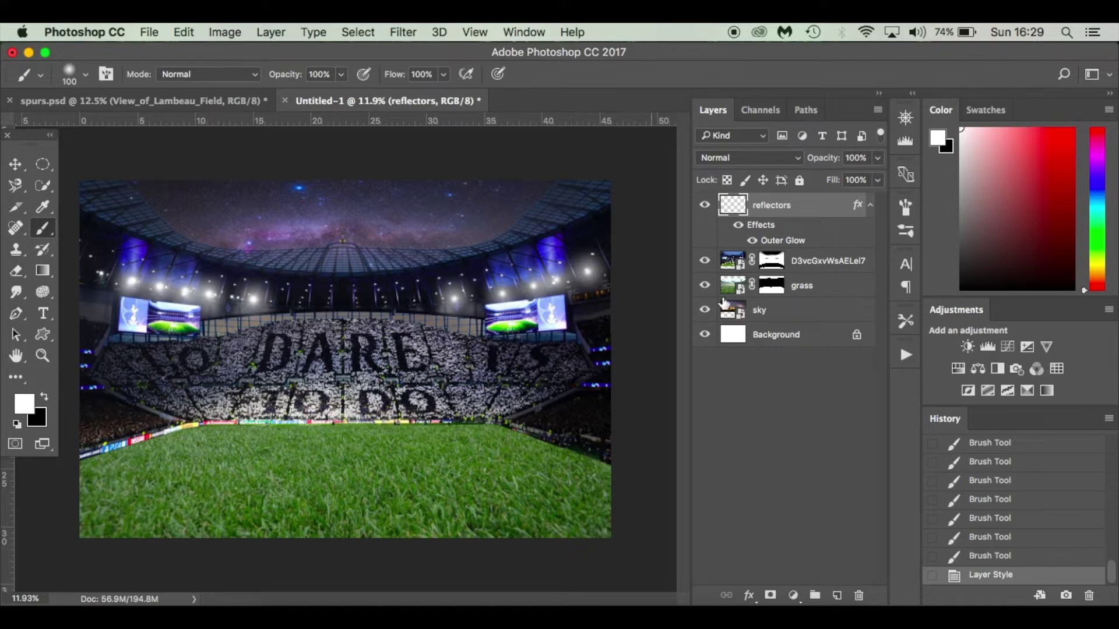
{"action": "left_click", "coordinate": [224, 98]}
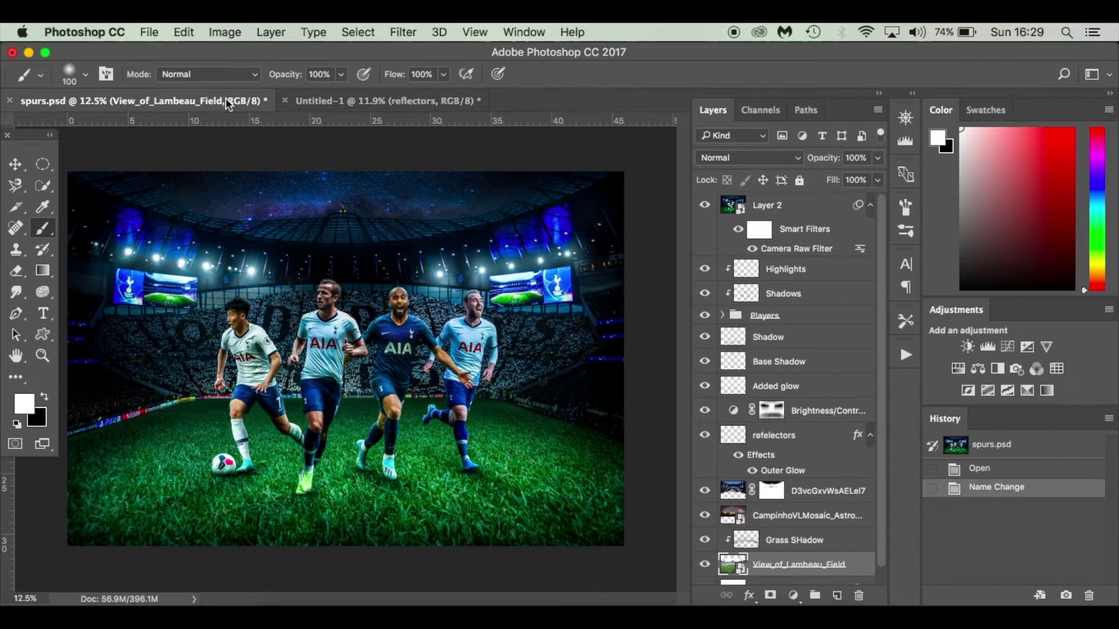
{"action": "left_click", "coordinate": [450, 102]}
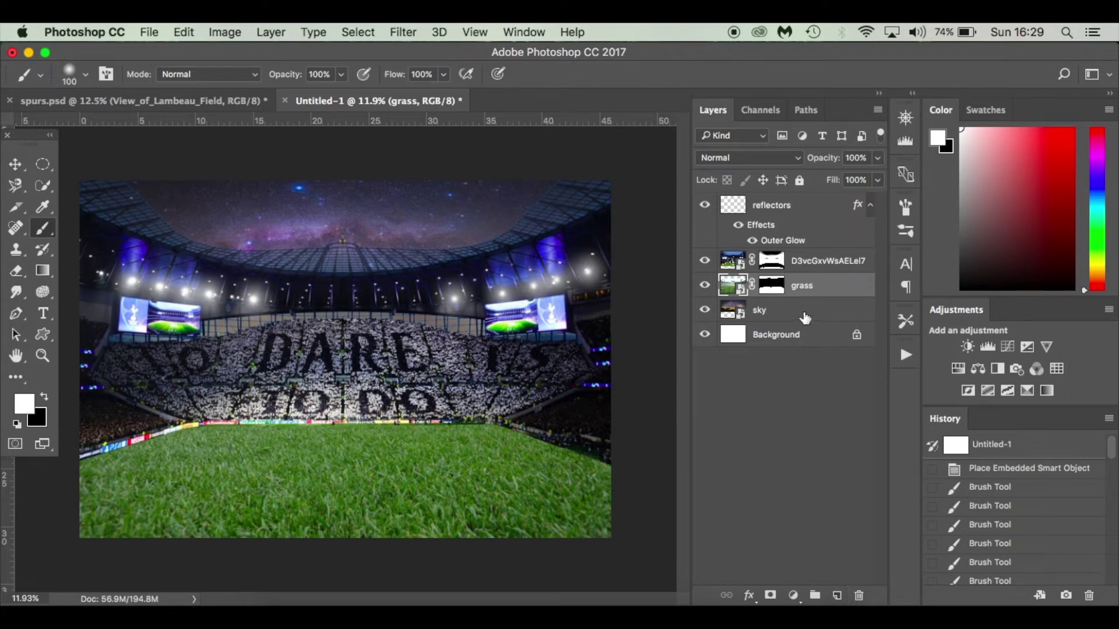
Create a new layer above the grass layer and clip it to the grass.
{"action": "left_click", "coordinate": [837, 594]}
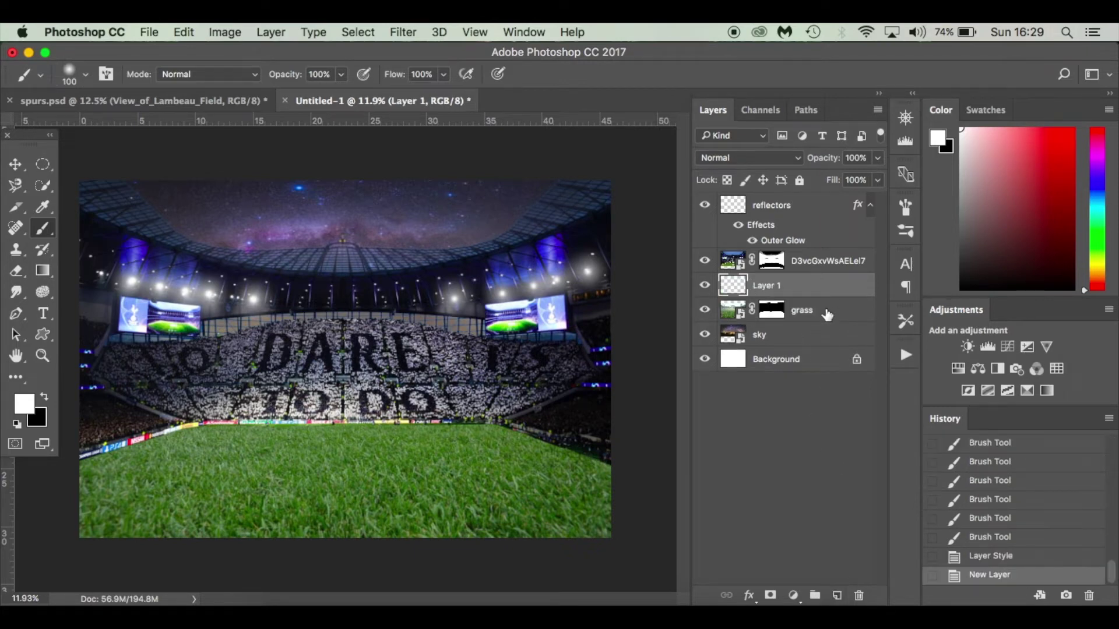
{"action": "left_click_drag", "start_coordinate": [833, 296], "coordinate": [842, 296]}
{"action": "left_click_drag", "start_coordinate": [842, 295], "coordinate": [842, 303]}
{"action": "right_click", "coordinate": [846, 280]}
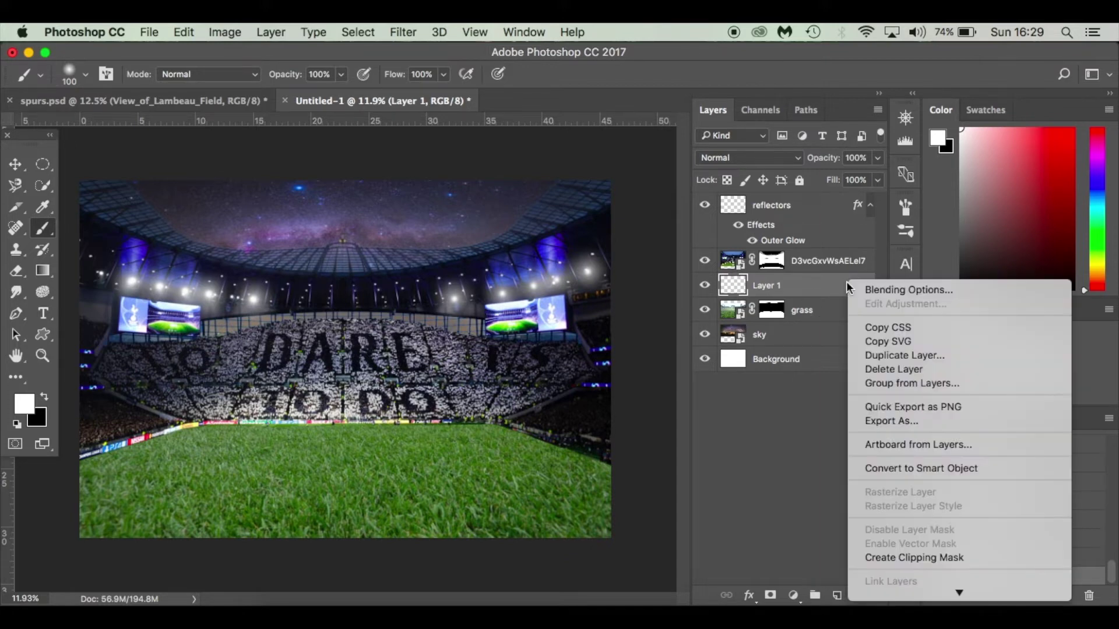
{"action": "left_click", "coordinate": [925, 557]}
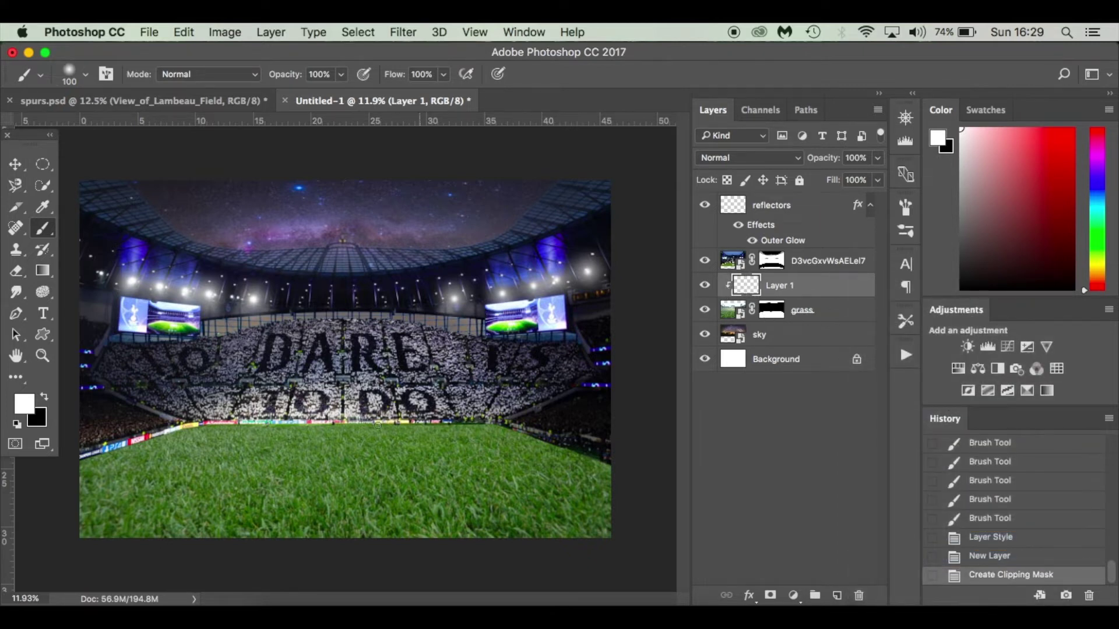
Set the foreground colour to black and set up the soft brush at 500 px with 10% flow.
{"action": "left_click", "coordinate": [46, 398]}
{"action": "key", "text": "x"}
{"action": "key", "text": "x"}
{"action": "key", "text": "x"}
{"action": "key", "text": "x"}
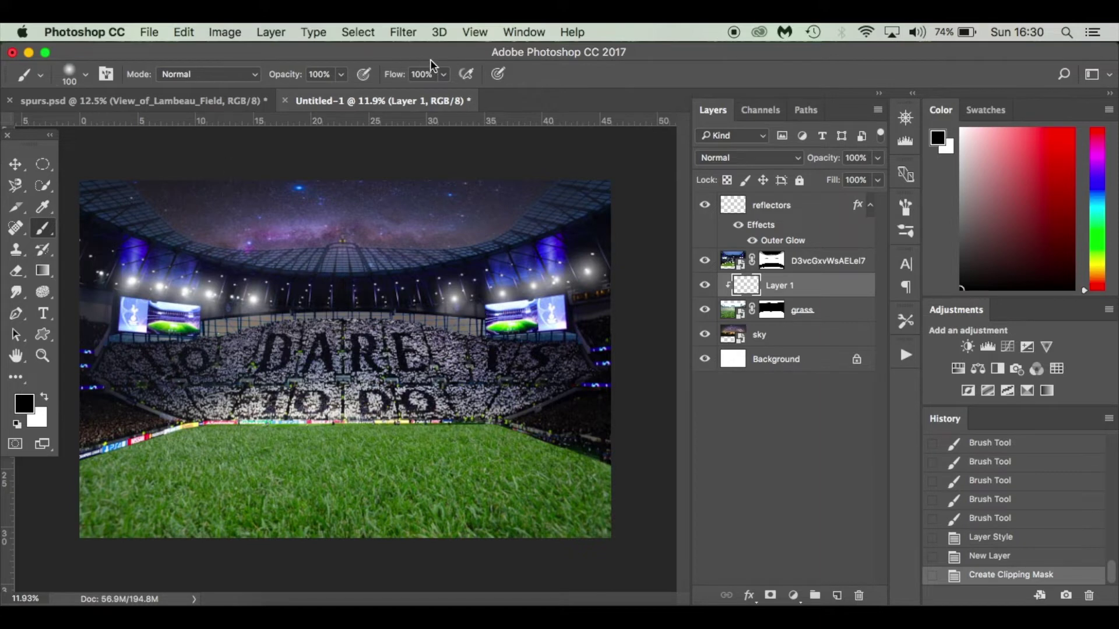
{"action": "left_click", "coordinate": [443, 74]}
{"action": "left_click_drag", "start_coordinate": [381, 93], "coordinate": [375, 93]}
{"action": "key", "text": "bracketright"}
{"action": "key", "text": "bracketright"}
{"action": "key", "text": "bracketright"}
{"action": "key", "text": "bracketright"}
{"action": "key", "text": "bracketright"}
{"action": "key", "text": "bracketright"}
{"action": "key", "text": "bracketright"}
{"action": "key", "text": "bracketright"}
Try to darken the far and side edges of the grass with soft black strokes, and undo the strokes.
{"action": "left_click_drag", "start_coordinate": [72, 479], "coordinate": [206, 418]}
{"action": "mouse_move", "coordinate": [152, 452]}
{"action": "left_mouse_down"}
{"action": "mouse_move", "coordinate": [192, 424]}
{"action": "mouse_move", "coordinate": [417, 422]}
{"action": "left_mouse_up"}
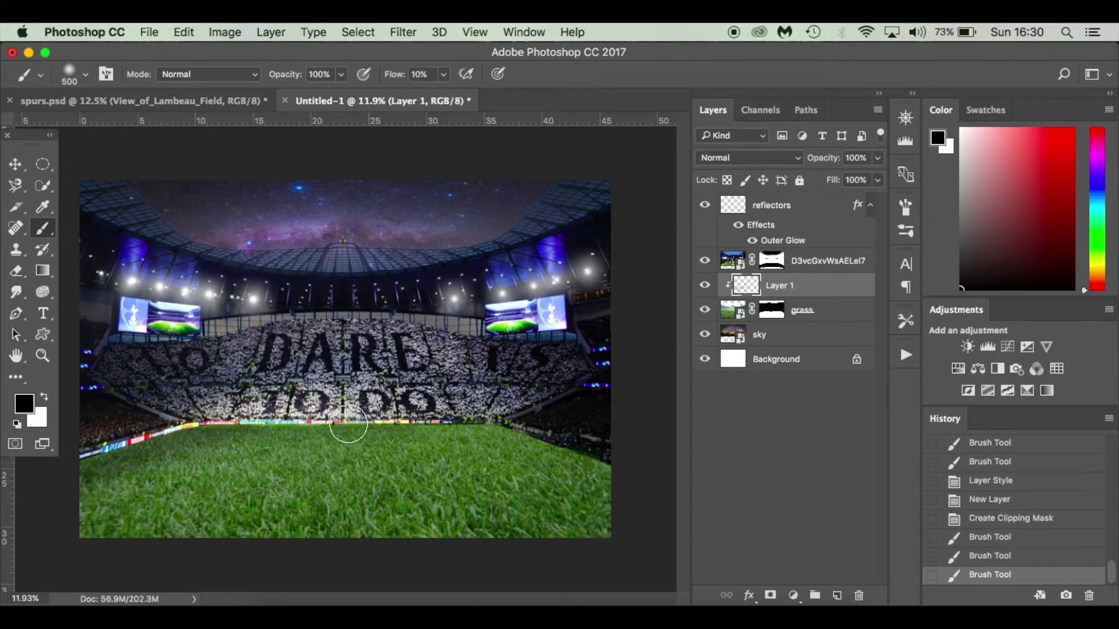
{"action": "left_click_drag", "start_coordinate": [318, 424], "coordinate": [574, 424]}
{"action": "left_click_drag", "start_coordinate": [456, 423], "coordinate": [603, 475]}
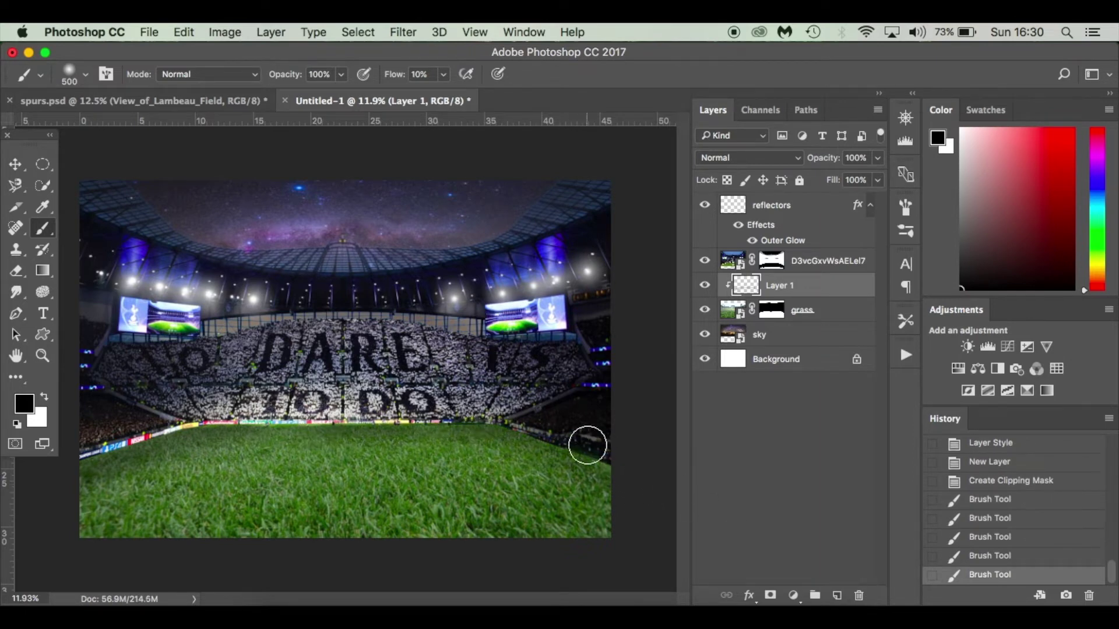
{"action": "left_click", "coordinate": [1034, 499]}
{"action": "left_click", "coordinate": [1019, 484]}
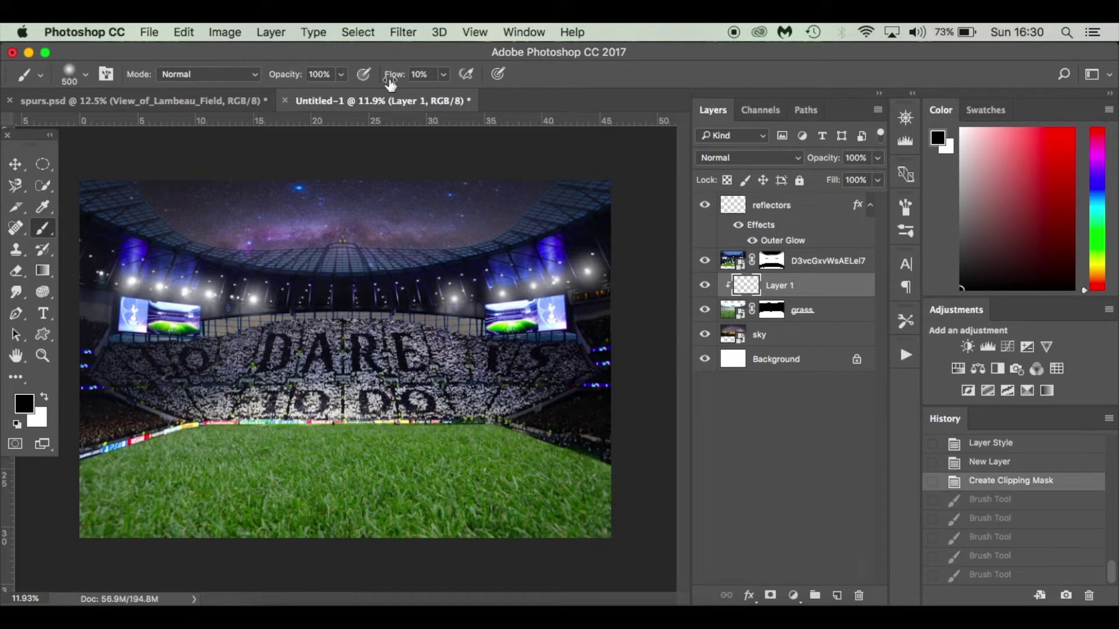
Lower the brush flow to 5% and darken the far, side and near edges of the grass with soft black strokes.
{"action": "left_click", "coordinate": [444, 74]}
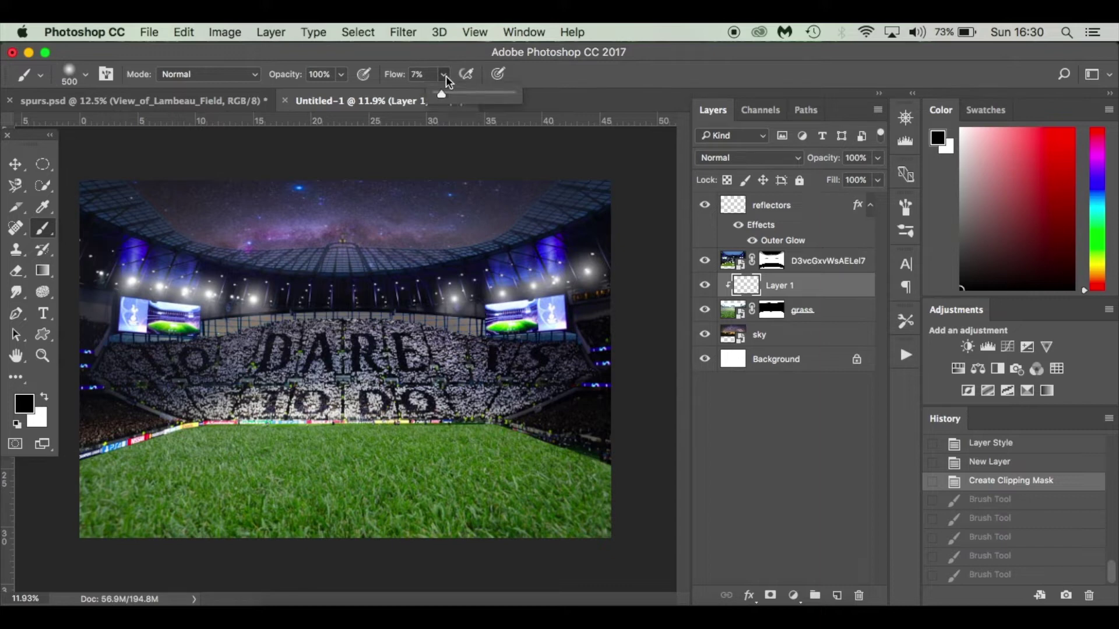
{"action": "mouse_move", "coordinate": [70, 462]}
{"action": "left_mouse_down"}
{"action": "mouse_move", "coordinate": [225, 423]}
{"action": "mouse_move", "coordinate": [174, 436]}
{"action": "mouse_move", "coordinate": [194, 424]}
{"action": "mouse_move", "coordinate": [59, 483]}
{"action": "left_mouse_up"}
{"action": "mouse_move", "coordinate": [206, 438]}
{"action": "left_mouse_down"}
{"action": "mouse_move", "coordinate": [320, 425]}
{"action": "mouse_move", "coordinate": [497, 427]}
{"action": "mouse_move", "coordinate": [649, 477]}
{"action": "left_mouse_up"}
{"action": "left_click_drag", "start_coordinate": [507, 414], "coordinate": [641, 472]}
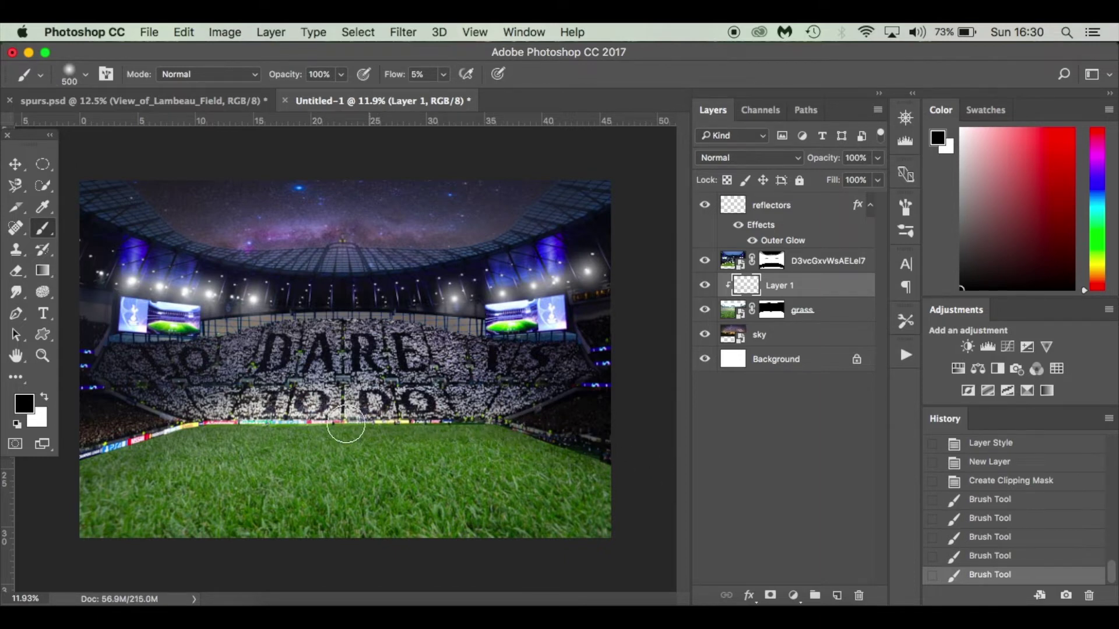
{"action": "mouse_move", "coordinate": [207, 423]}
{"action": "left_mouse_down"}
{"action": "mouse_move", "coordinate": [134, 436]}
{"action": "mouse_move", "coordinate": [39, 476]}
{"action": "mouse_move", "coordinate": [205, 421]}
{"action": "left_mouse_up"}
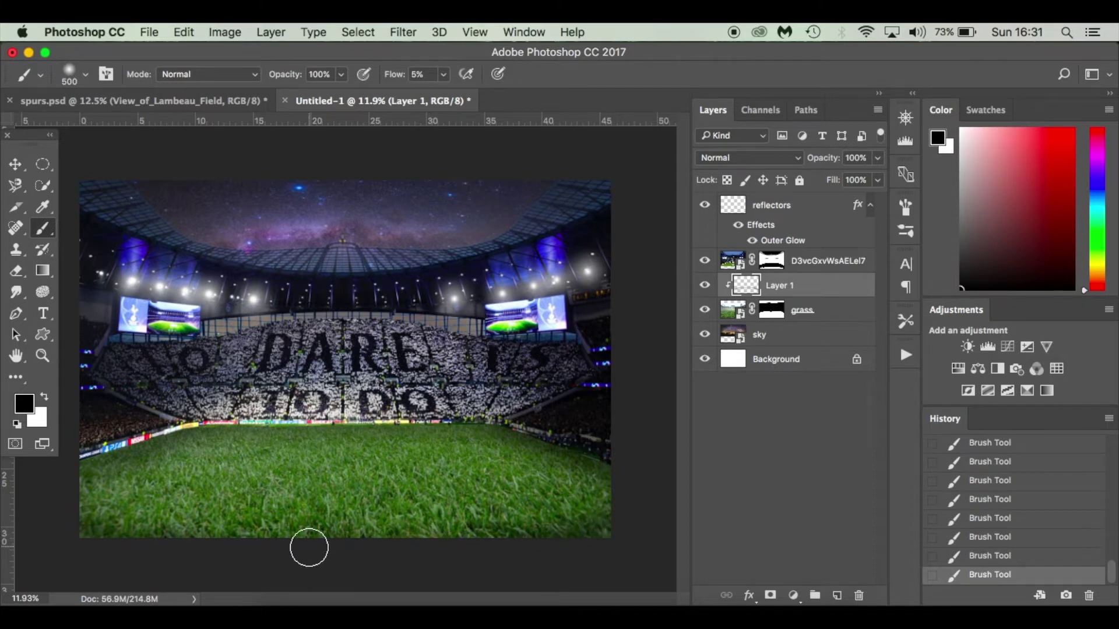
{"action": "mouse_move", "coordinate": [215, 439]}
{"action": "left_mouse_down"}
{"action": "mouse_move", "coordinate": [484, 411]}
{"action": "mouse_move", "coordinate": [569, 395]}
{"action": "left_mouse_up"}
Rename the clipped shading layer as Shadow and select the reflectors layer.
{"action": "double_click", "coordinate": [779, 285]}
{"action": "type", "text": "Shadow"}
{"action": "key", "text": "Return"}
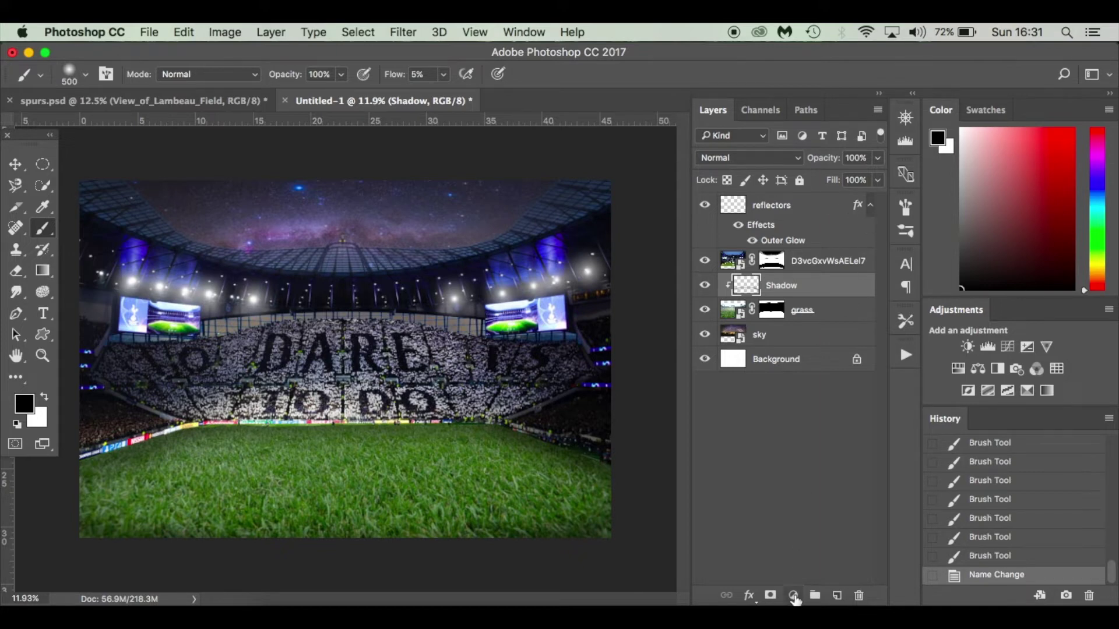
{"action": "left_click", "coordinate": [823, 208]}
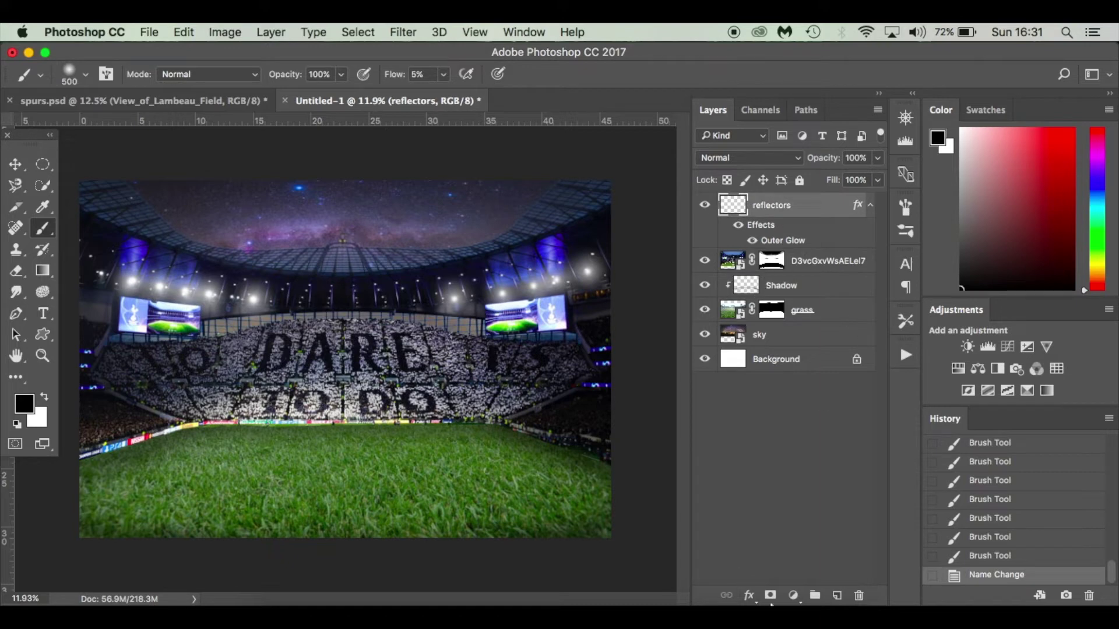
{"action": "left_click", "coordinate": [793, 596]}
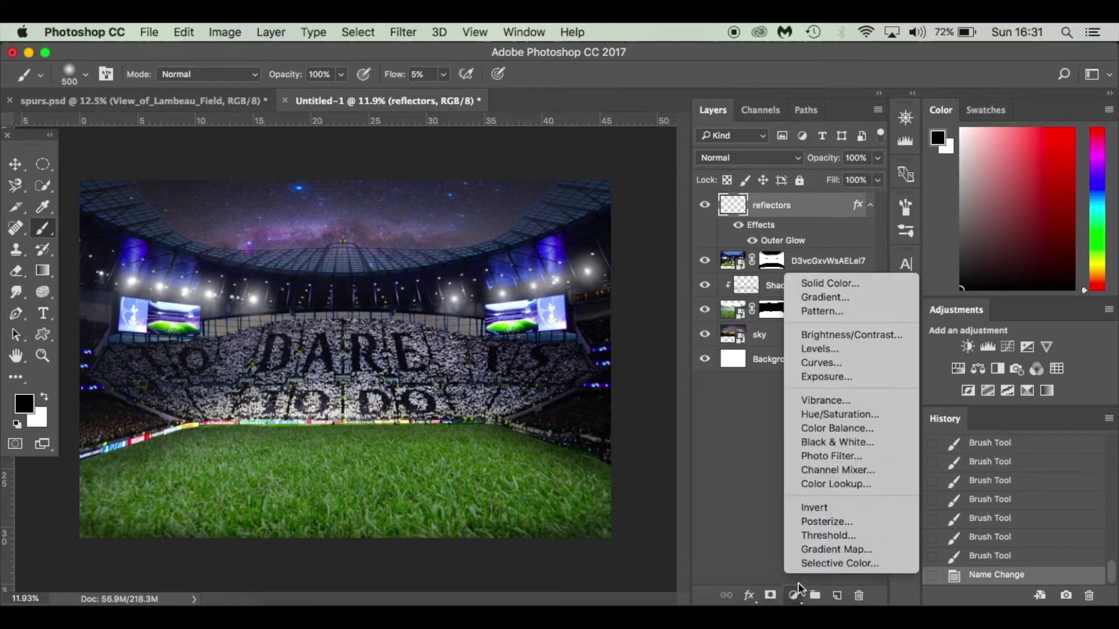
{"action": "left_click", "coordinate": [852, 334]}
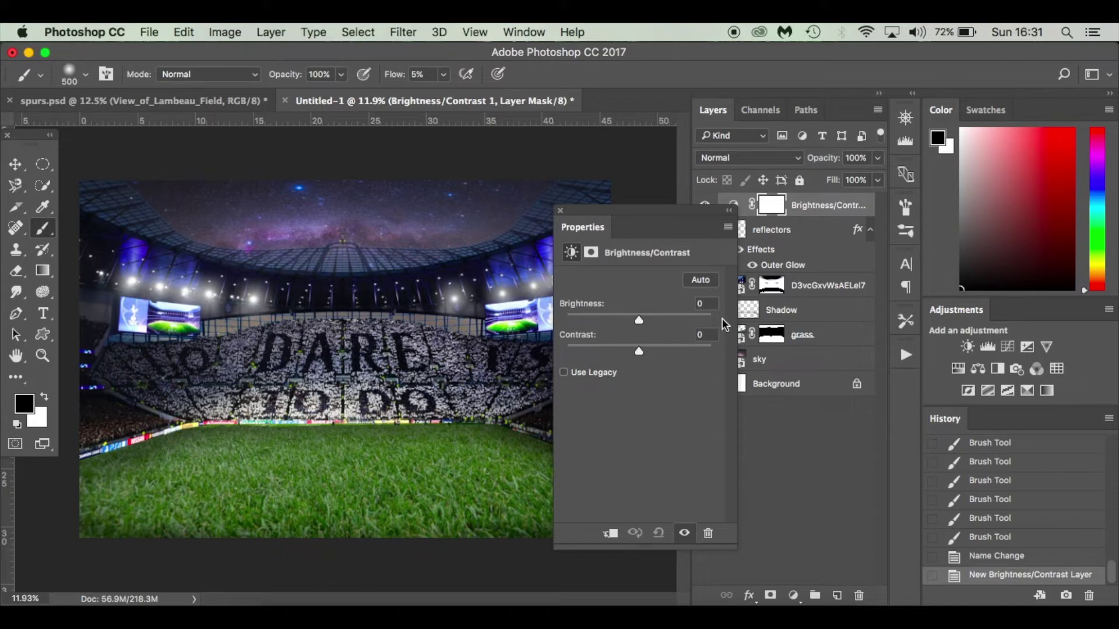
{"action": "left_click", "coordinate": [561, 211]}
{"action": "left_click_drag", "start_coordinate": [828, 209], "coordinate": [859, 594]}
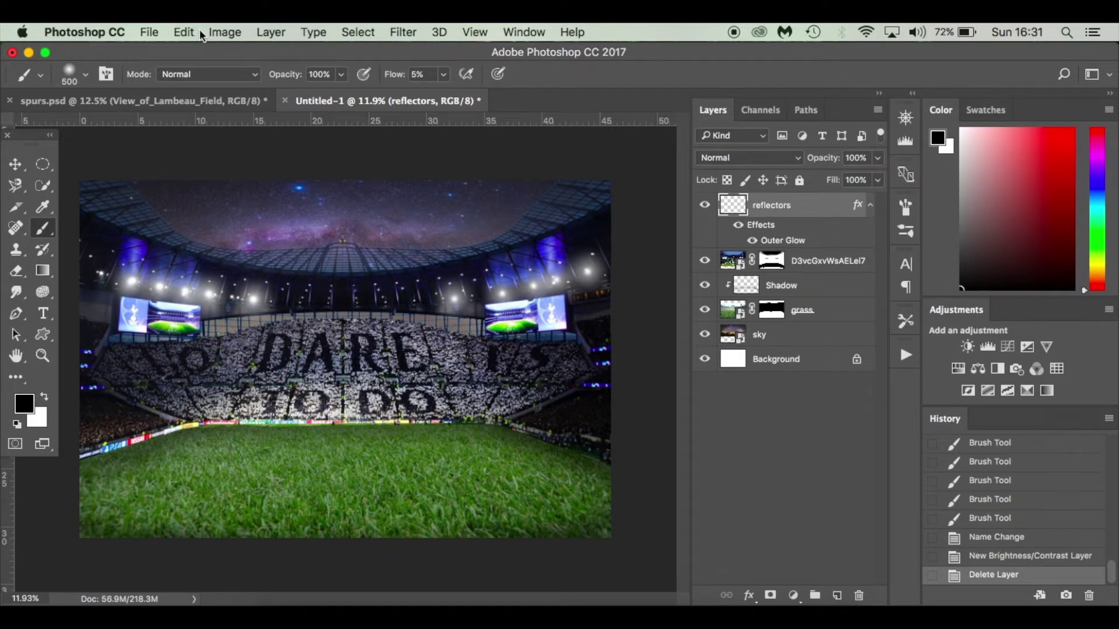
Add a Brightness/Contrast adjustment layer above reflectors, using the previous layer as its clipping mask.
{"action": "left_click", "coordinate": [270, 32]}
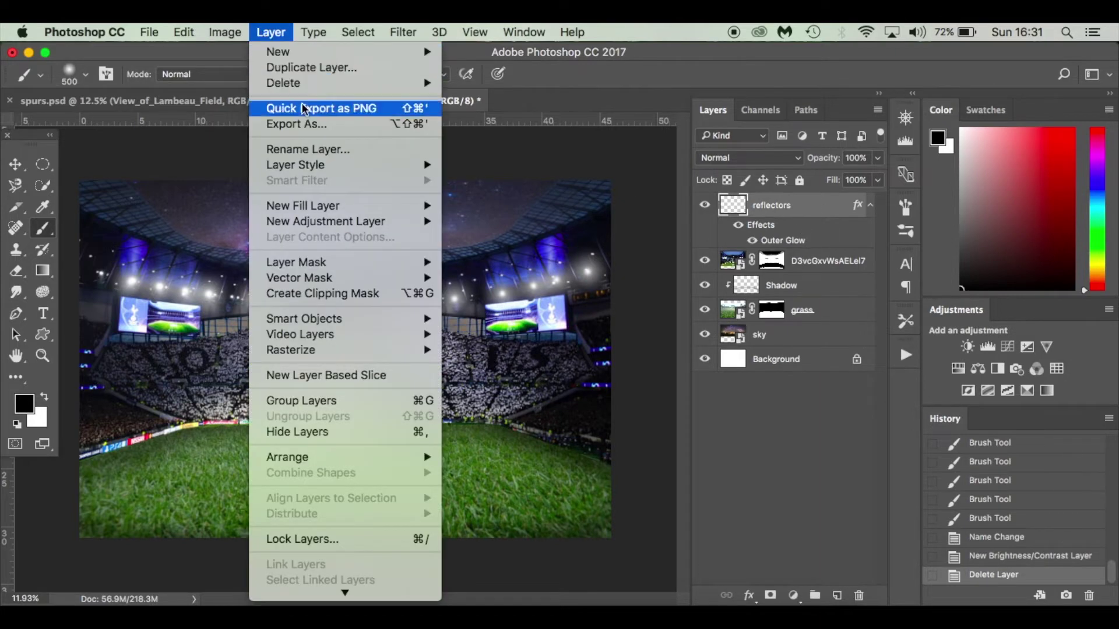
{"action": "mouse_move", "coordinate": [352, 220]}
{"action": "left_click", "coordinate": [492, 226]}
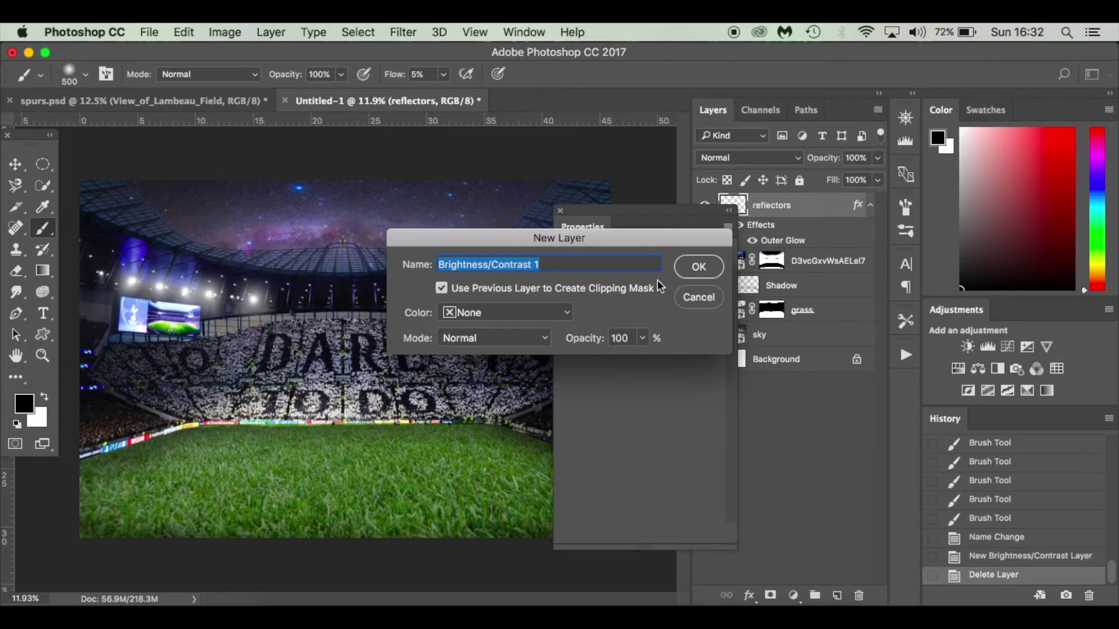
{"action": "left_click", "coordinate": [699, 267]}
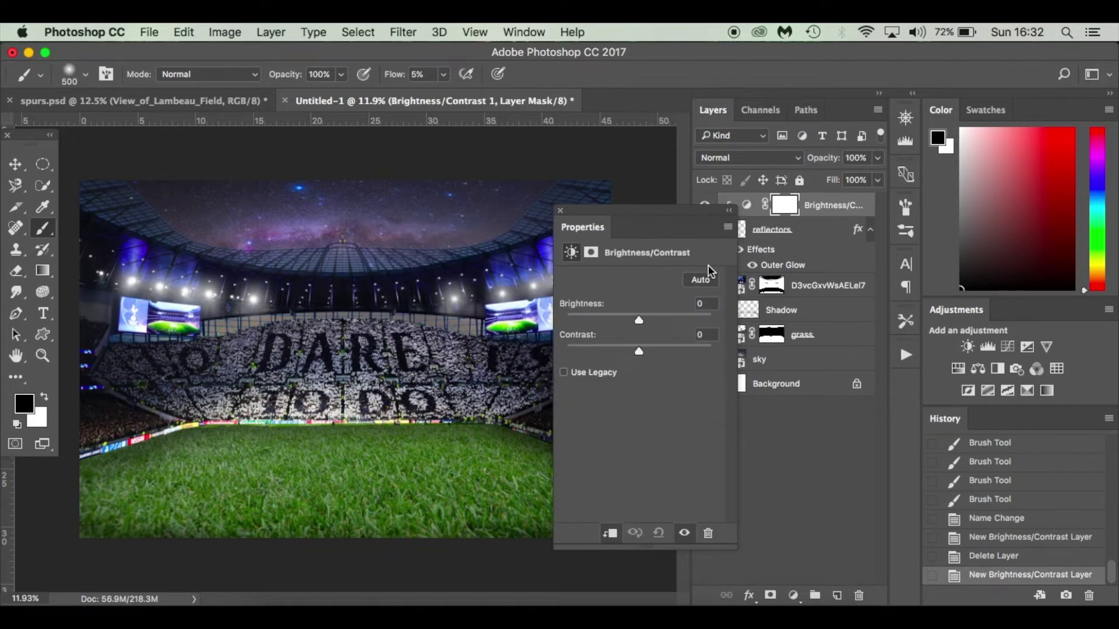
{"action": "left_click", "coordinate": [561, 211]}
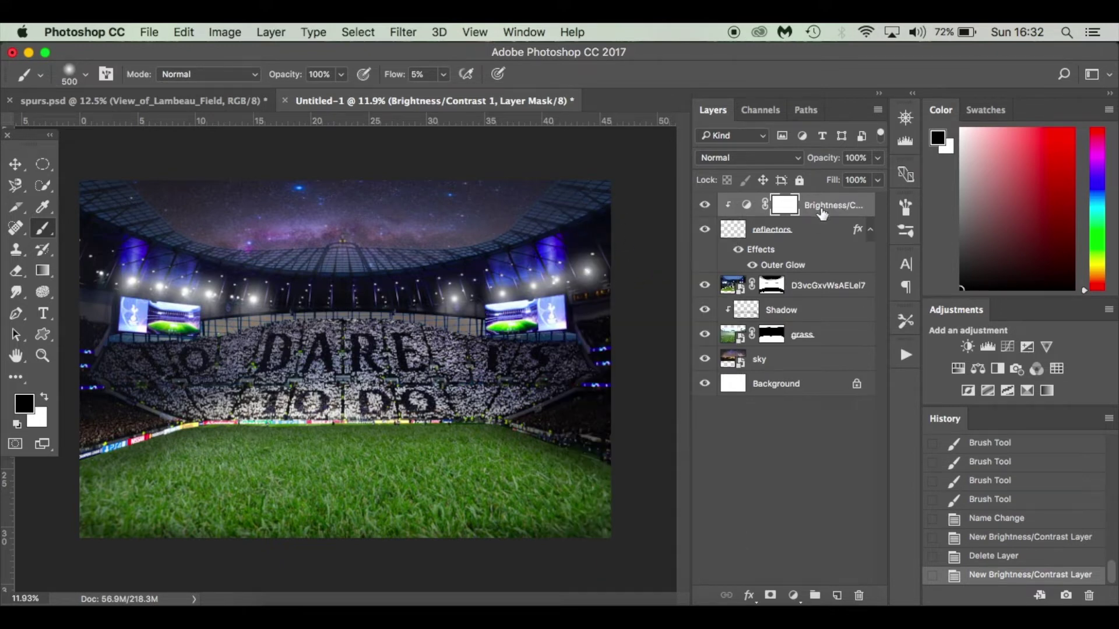
Set the adjustment's brightness to -150, raise its contrast, and release its clipping so it affects the whole image.
{"action": "left_click", "coordinate": [241, 101]}
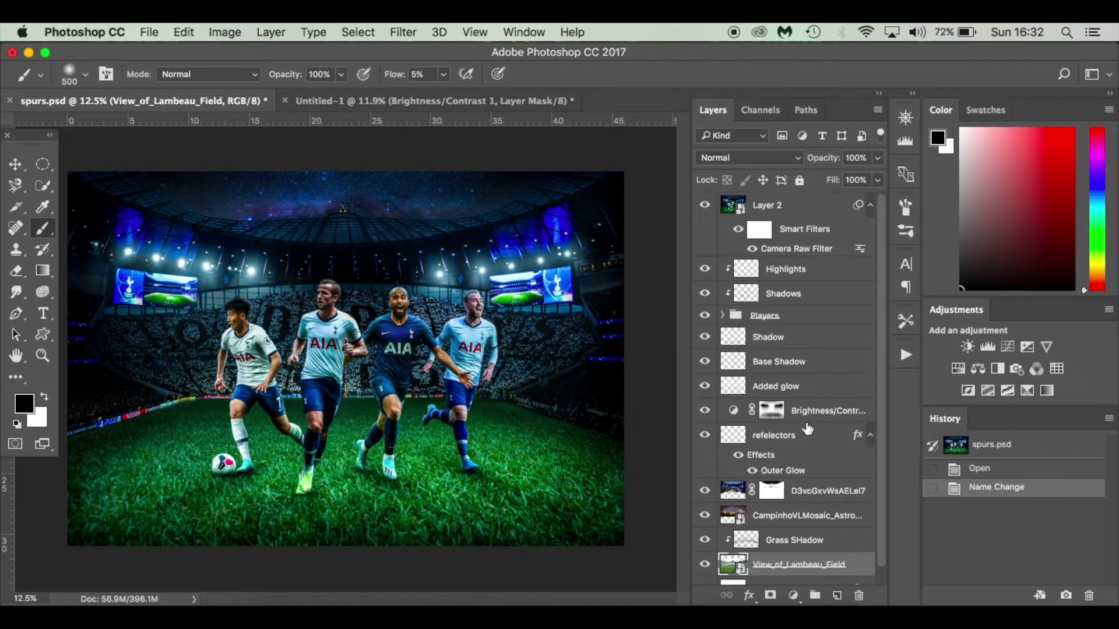
{"action": "left_click", "coordinate": [492, 99]}
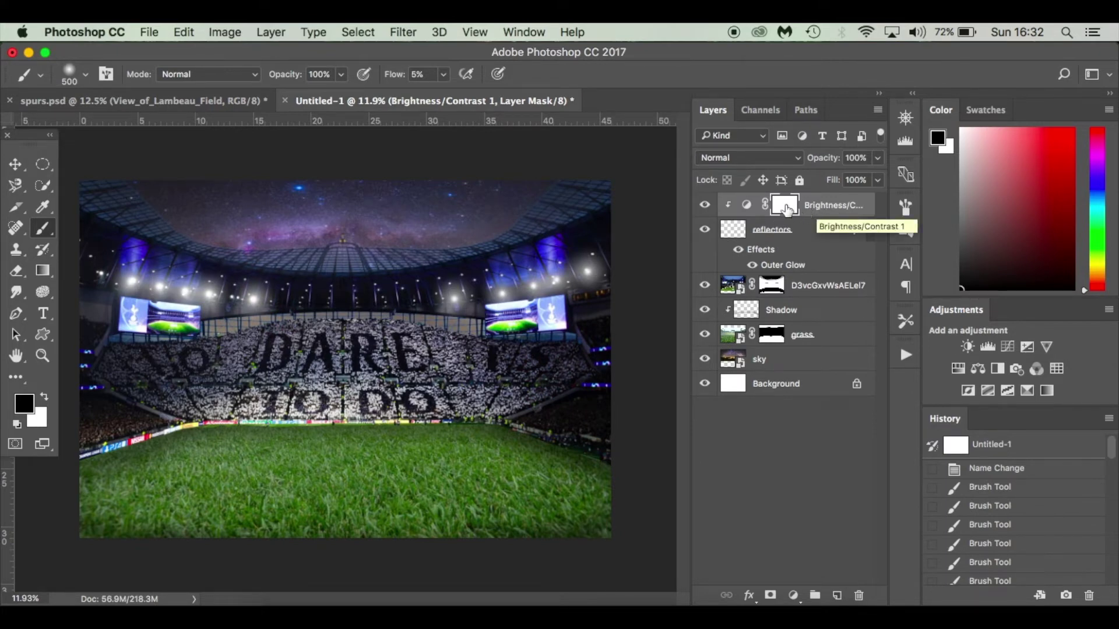
{"action": "double_click", "coordinate": [746, 206]}
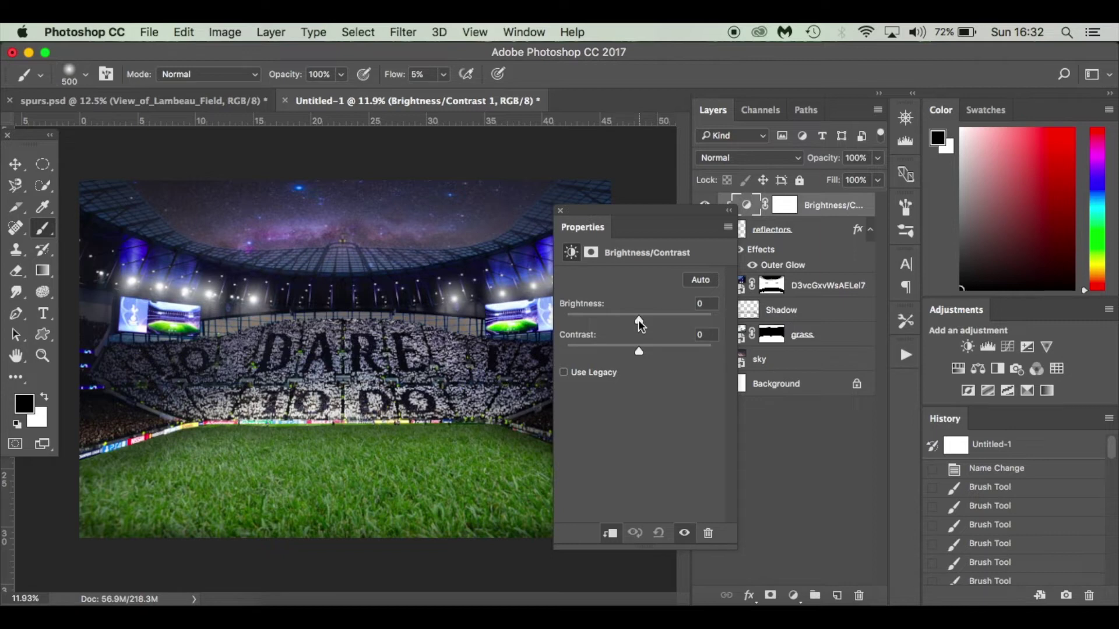
{"action": "left_click_drag", "start_coordinate": [639, 319], "coordinate": [564, 319]}
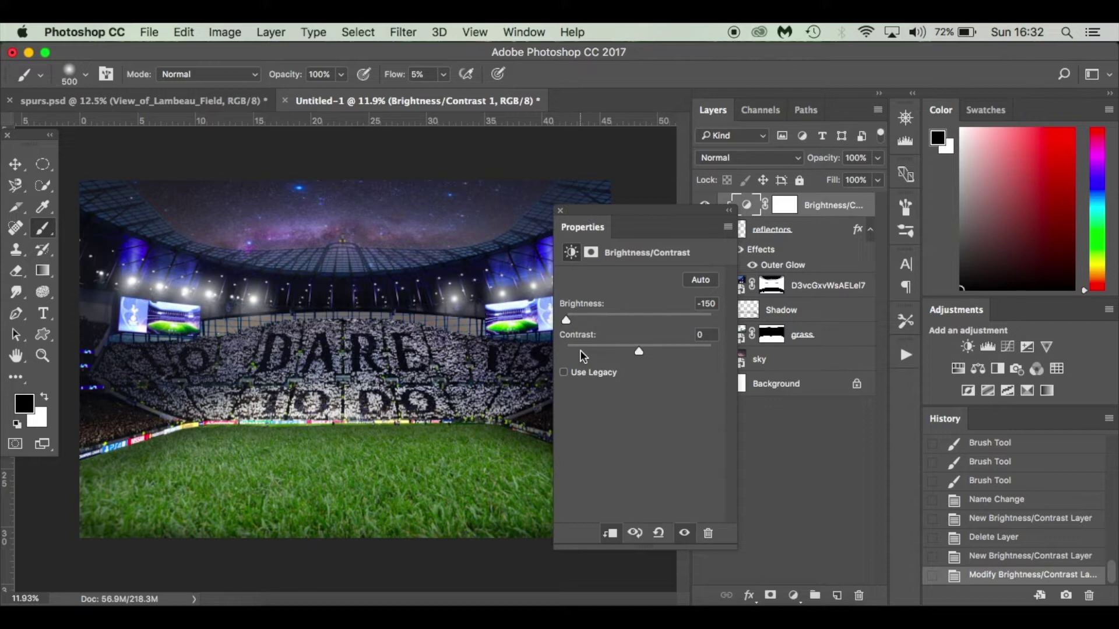
{"action": "left_click_drag", "start_coordinate": [638, 351], "coordinate": [664, 351]}
{"action": "left_click", "coordinate": [611, 533]}
{"action": "left_click", "coordinate": [560, 210]}
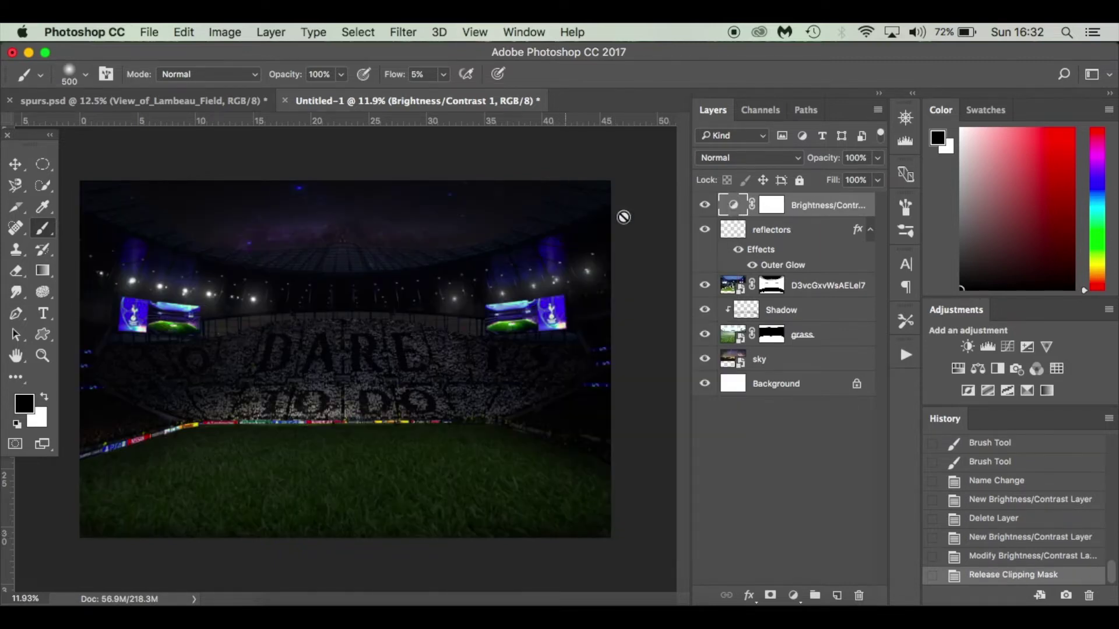
Target the Brightness/Contrast mask and reshape the soft brush into a flat, slightly tilted ellipse at 800 px.
{"action": "left_click", "coordinate": [769, 206]}
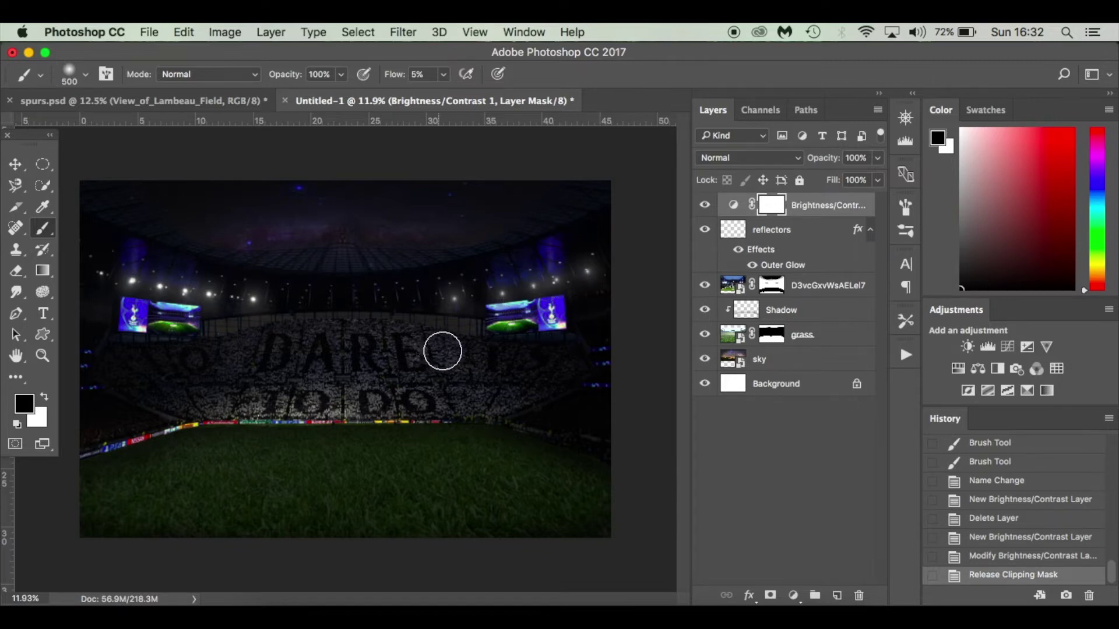
{"action": "right_click", "coordinate": [445, 337]}
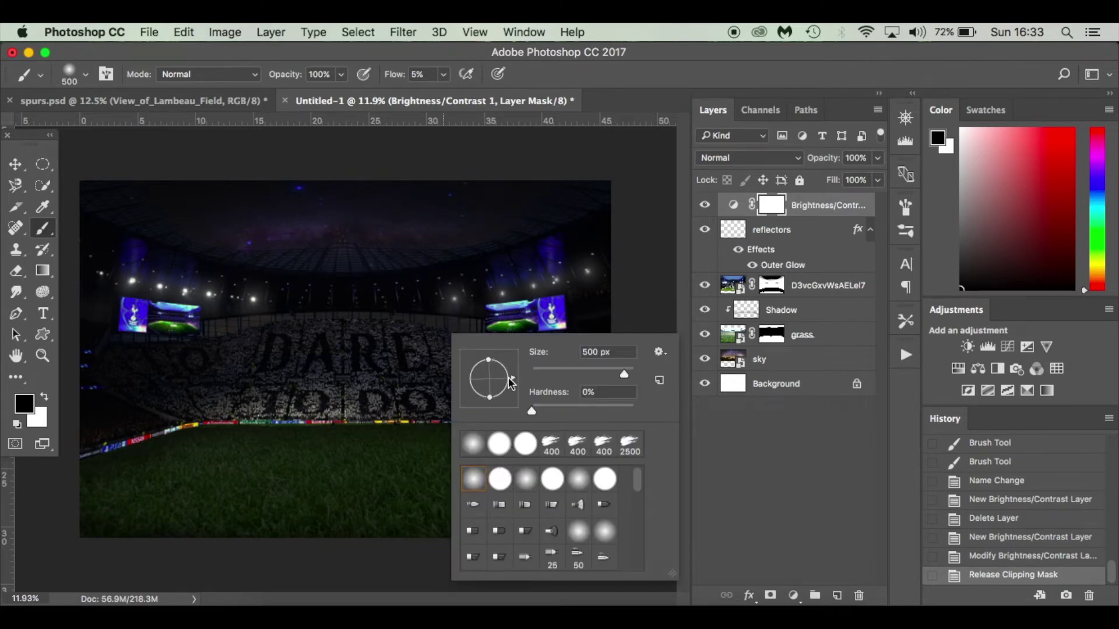
{"action": "left_click_drag", "start_coordinate": [489, 359], "coordinate": [488, 361]}
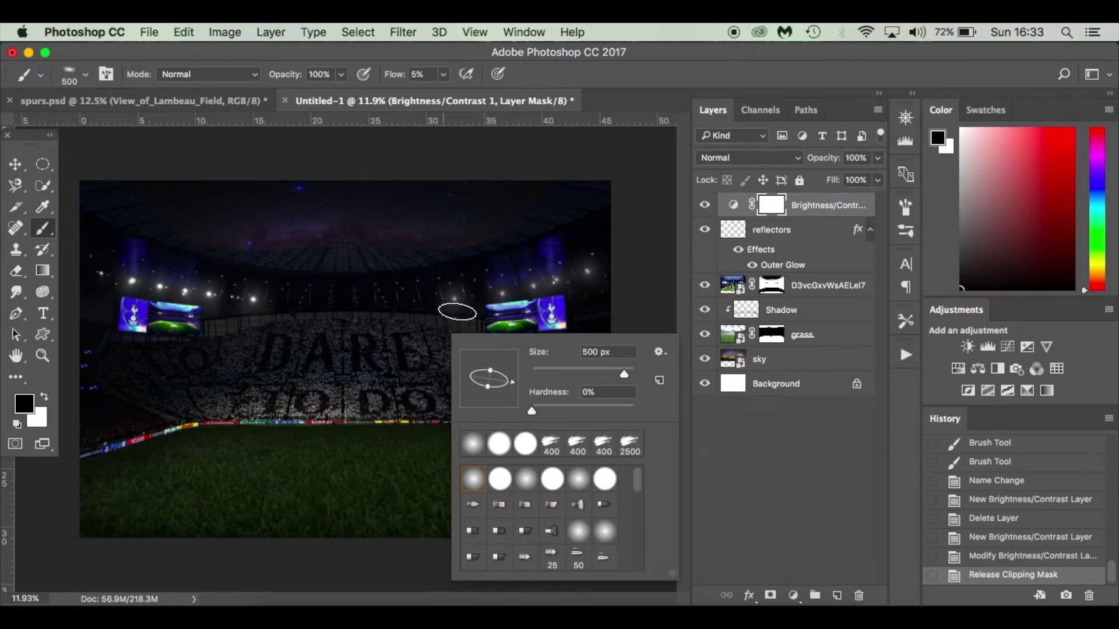
{"action": "left_click", "coordinate": [662, 317]}
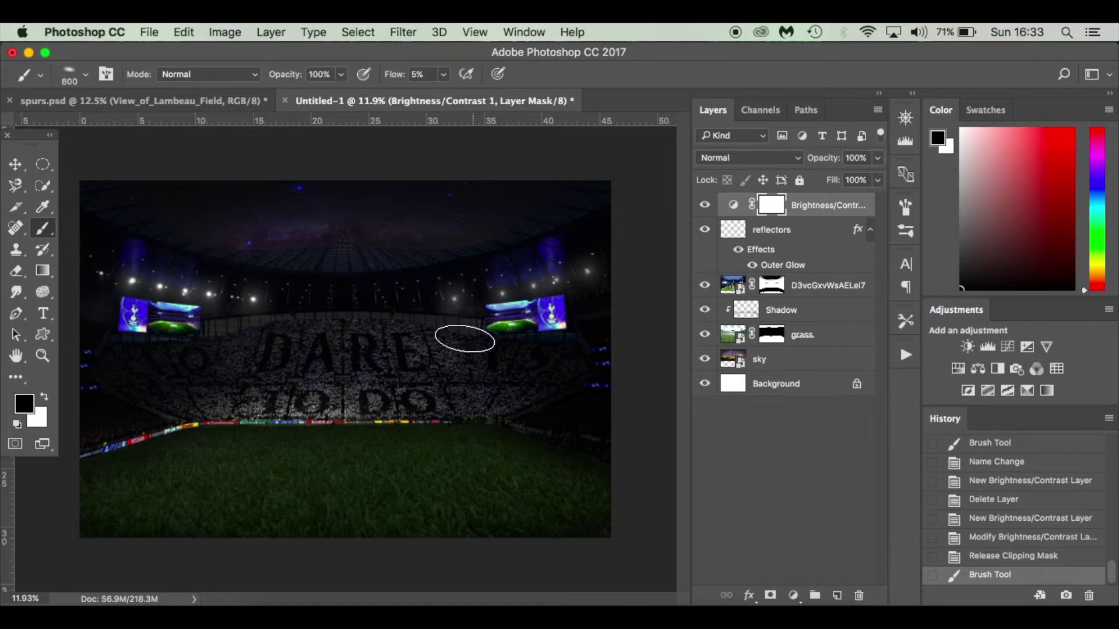
Paint soft black strokes on the mask from the right-hand floodlights down to the pitch to bring back light there.
{"action": "left_click_drag", "start_coordinate": [464, 339], "coordinate": [469, 347]}
{"action": "left_click_drag", "start_coordinate": [499, 412], "coordinate": [497, 464]}
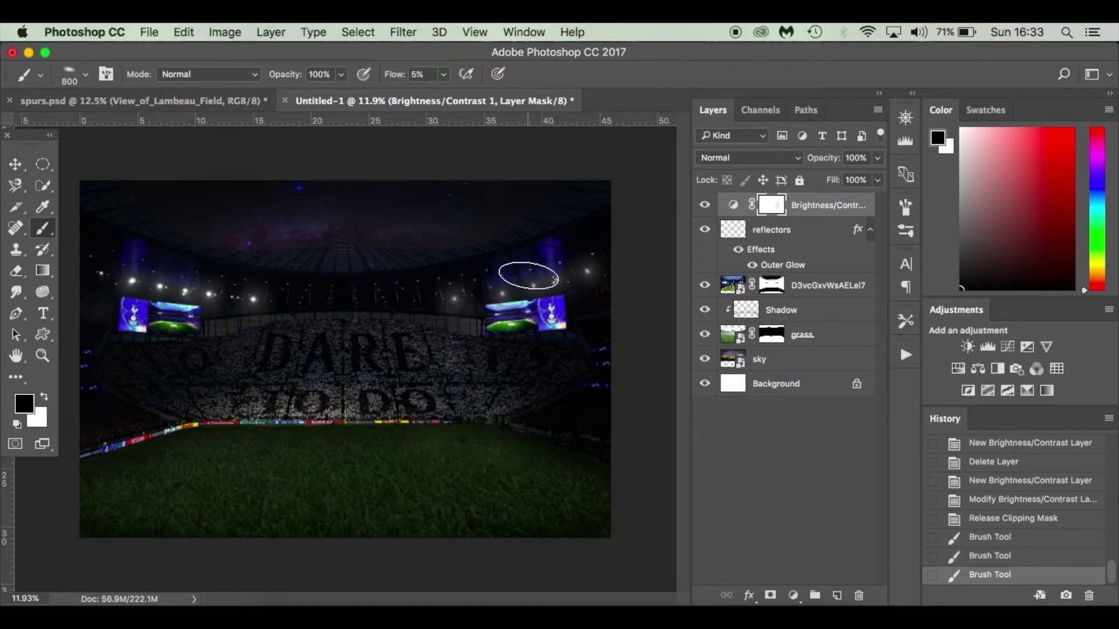
{"action": "left_click", "coordinate": [535, 435]}
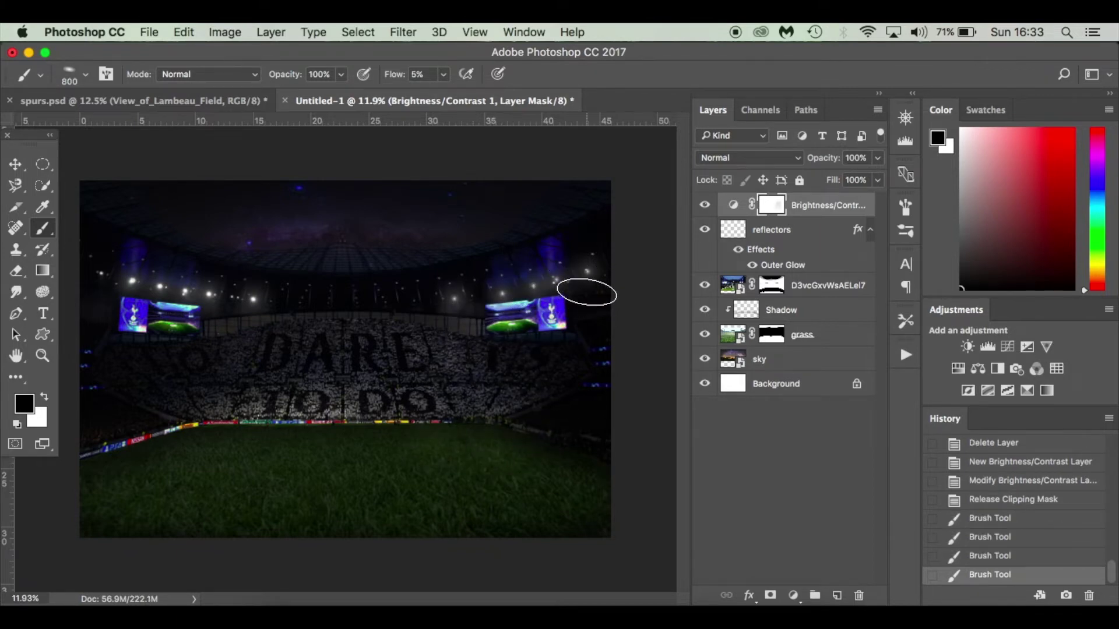
{"action": "left_click", "coordinate": [584, 263]}
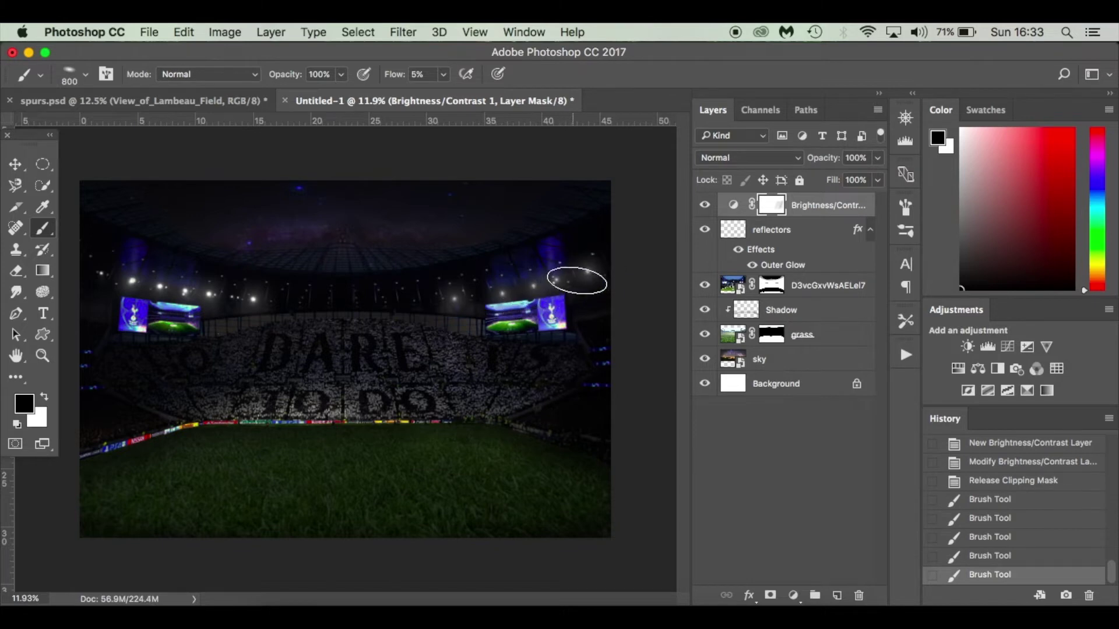
{"action": "left_click", "coordinate": [513, 420]}
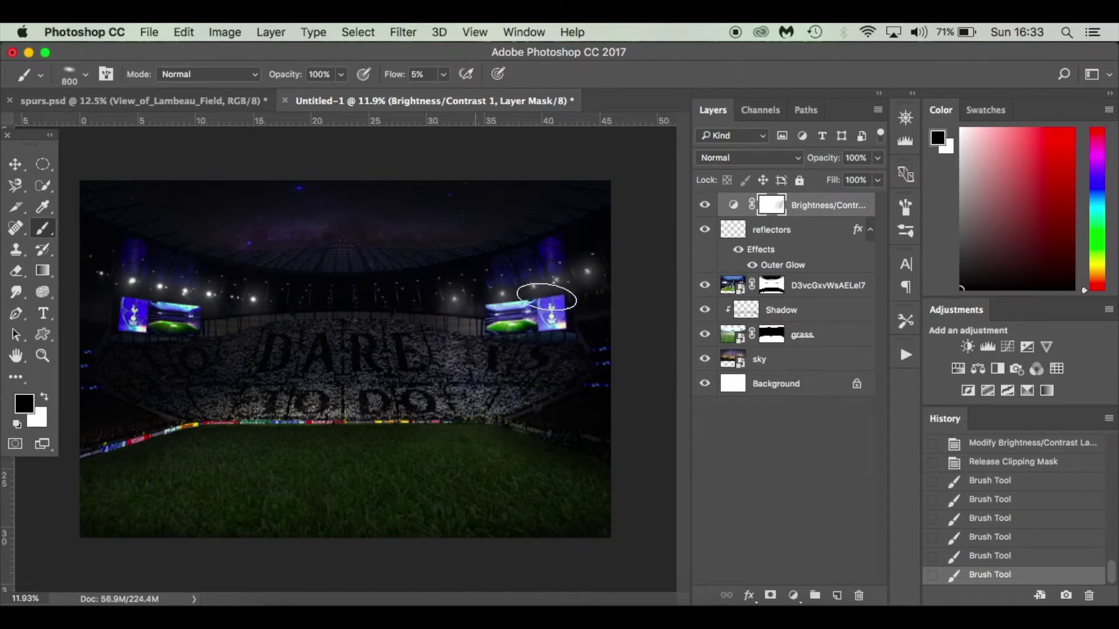
{"action": "left_click", "coordinate": [527, 436]}
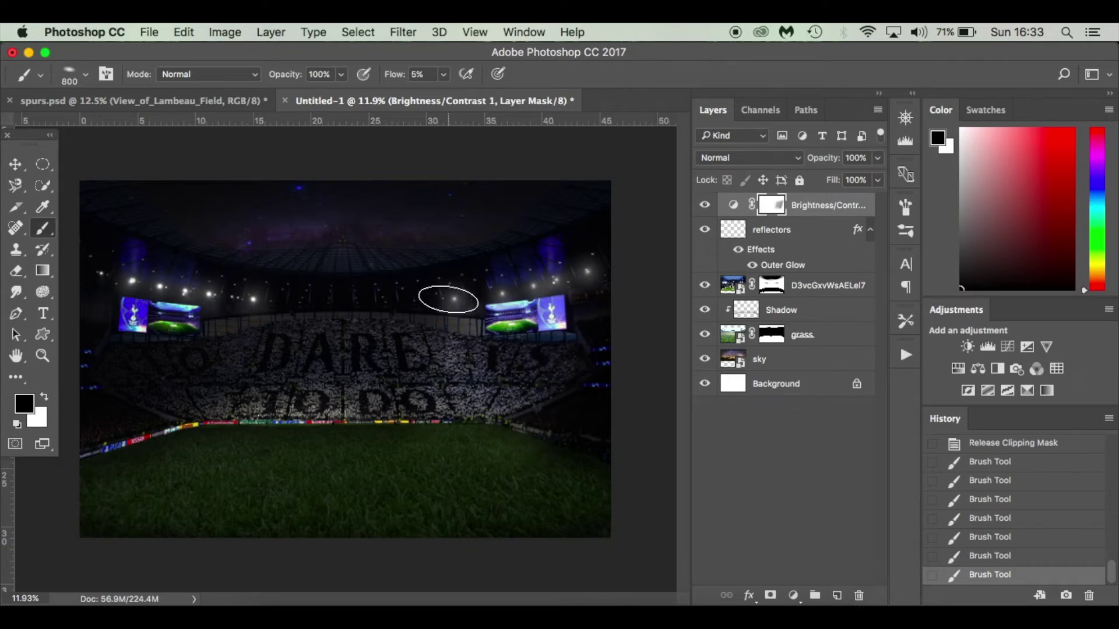
{"action": "left_click", "coordinate": [438, 310]}
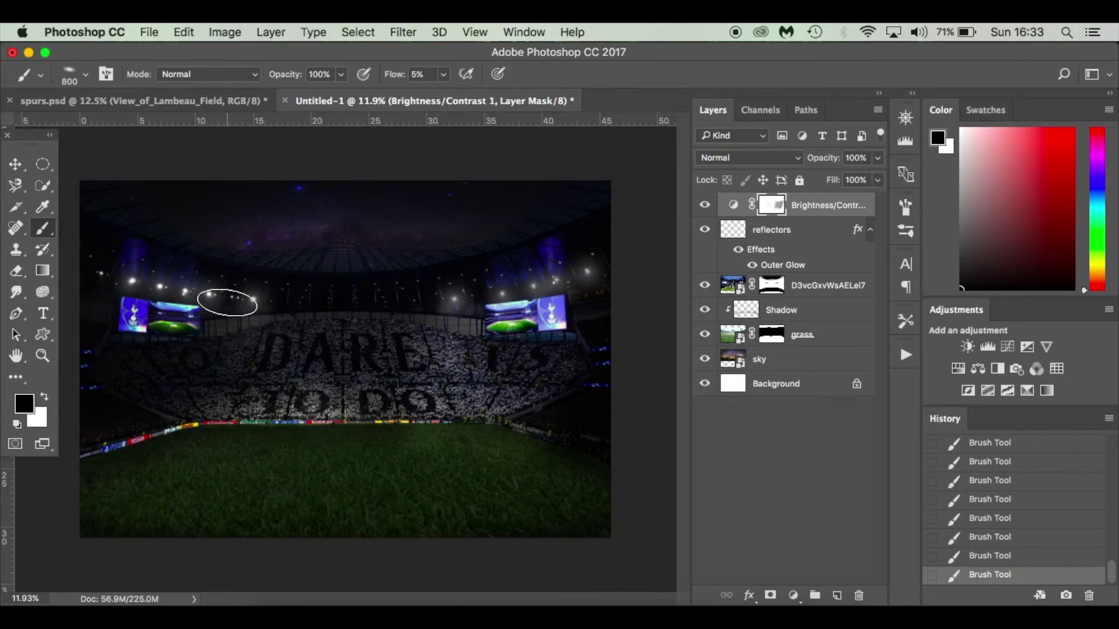
Enlarge the brush to 1000 px, paint light beams from both sides' floodlights on the mask, and undo the excess brightening of the grass.
{"action": "key", "text": "bracketright"}
{"action": "key", "text": "bracketright"}
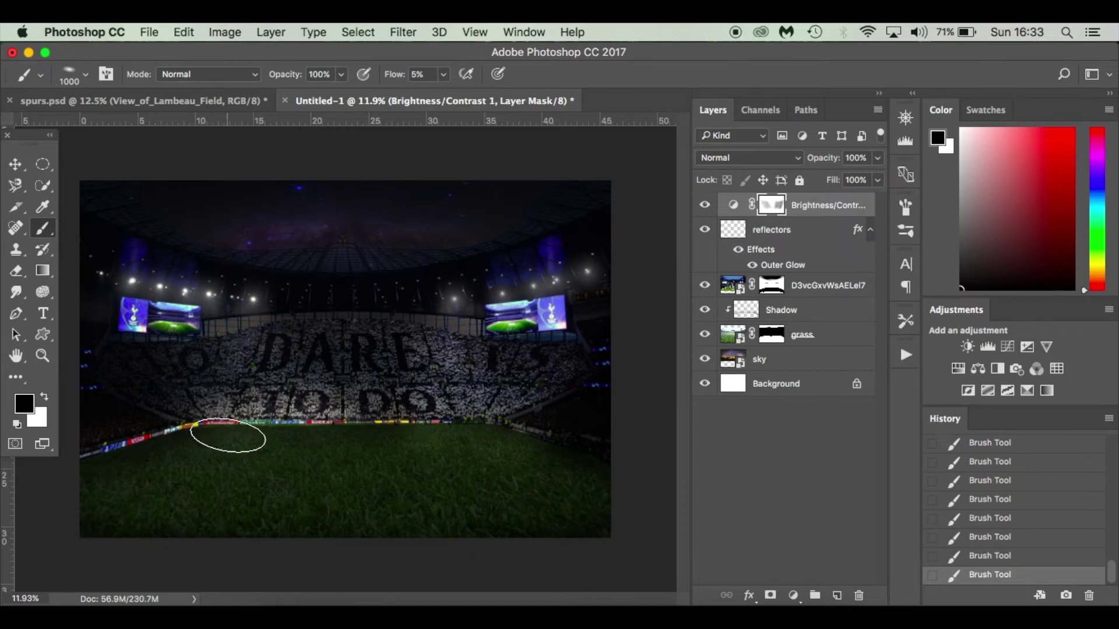
{"action": "left_click", "coordinate": [134, 315]}
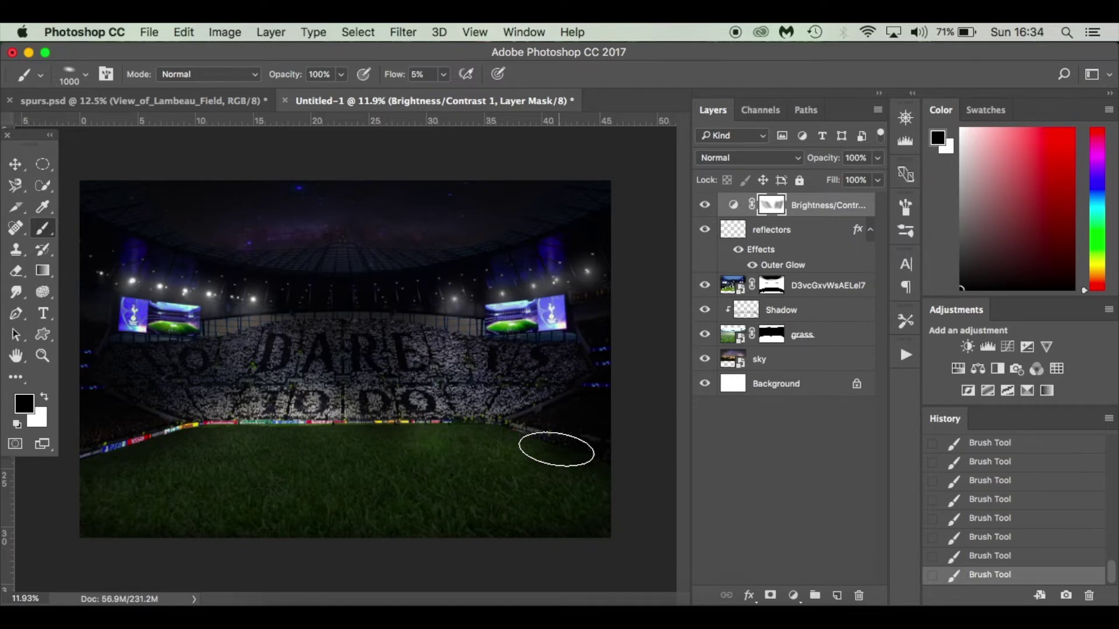
{"action": "left_click", "coordinate": [591, 300]}
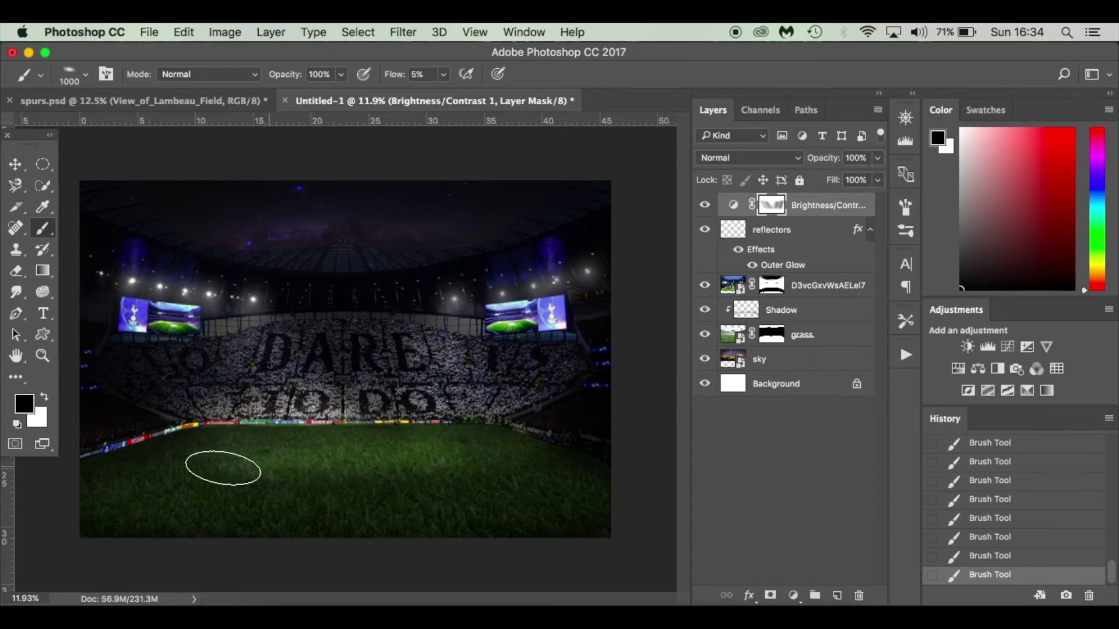
{"action": "key", "text": "super+z"}
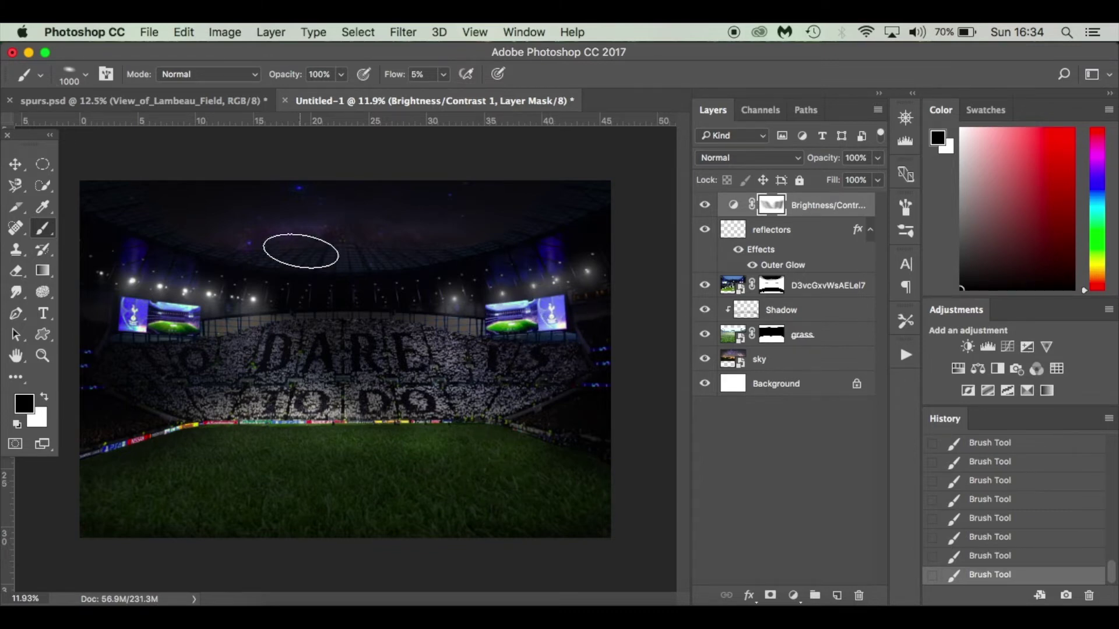
Check the lighting in the spurs.psd reference and paint a soft stroke on the mask over the pitch's left side.
{"action": "left_click", "coordinate": [228, 101]}
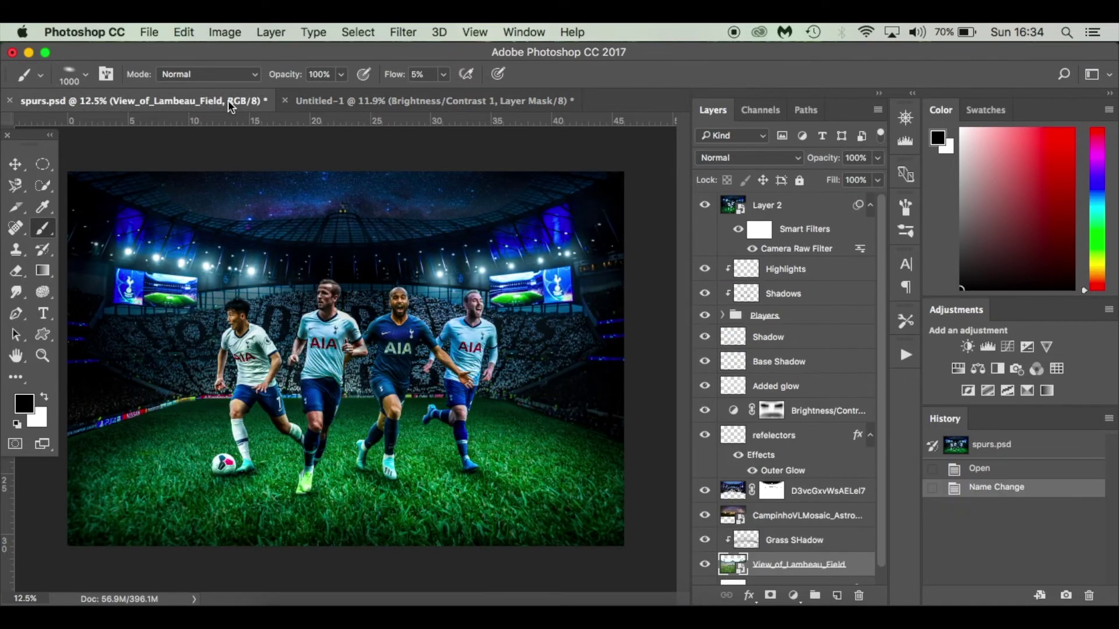
{"action": "left_click", "coordinate": [378, 104]}
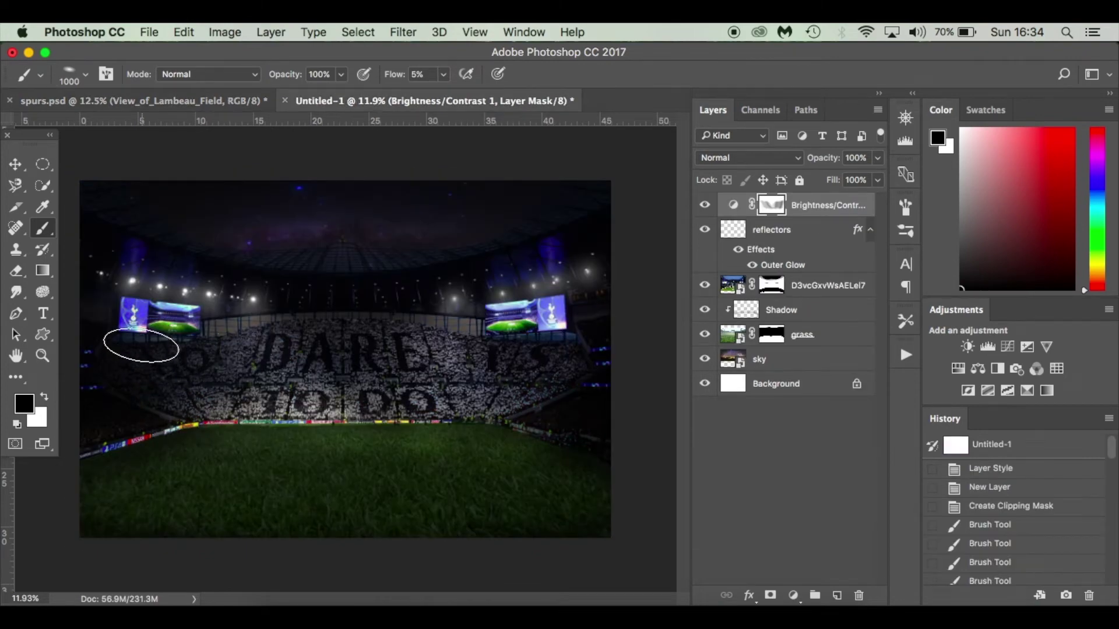
{"action": "left_click", "coordinate": [187, 449]}
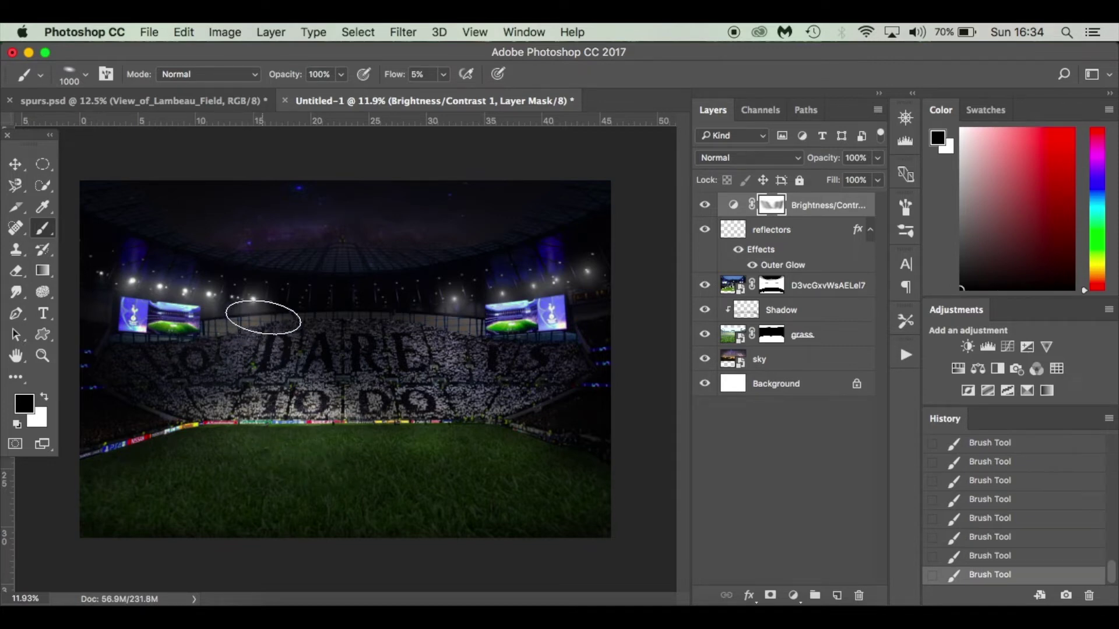
Enlarge the brush to 1300 px, rotate its elliptical tip to horizontal, and dab light onto the pitch's left side.
{"action": "key", "text": "bracketright"}
{"action": "key", "text": "bracketright"}
{"action": "key", "text": "bracketright"}
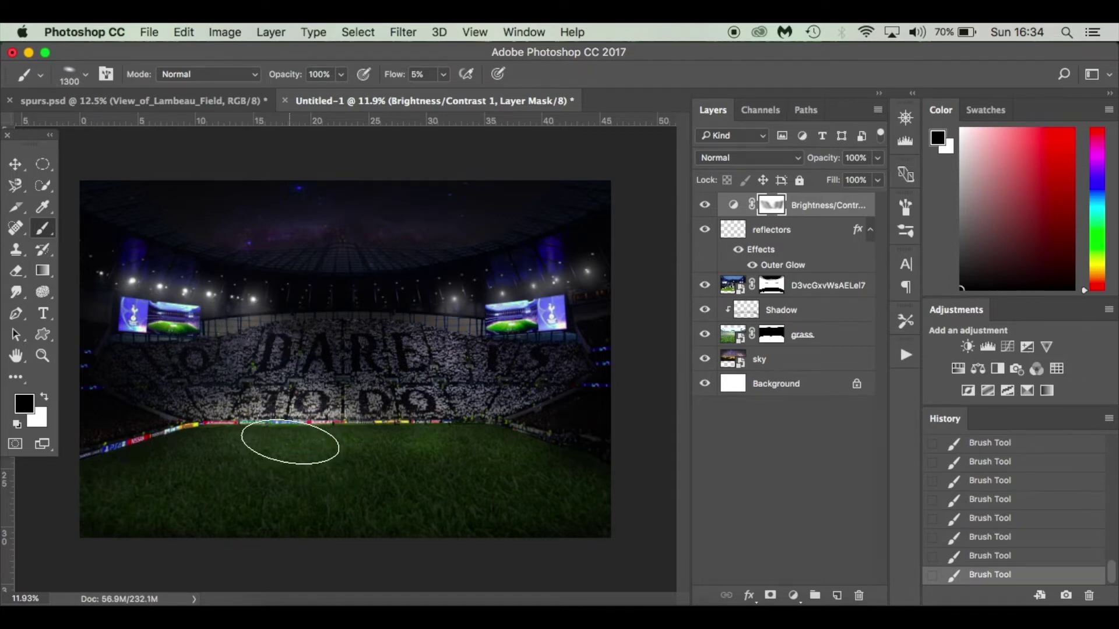
{"action": "right_click", "coordinate": [291, 442]}
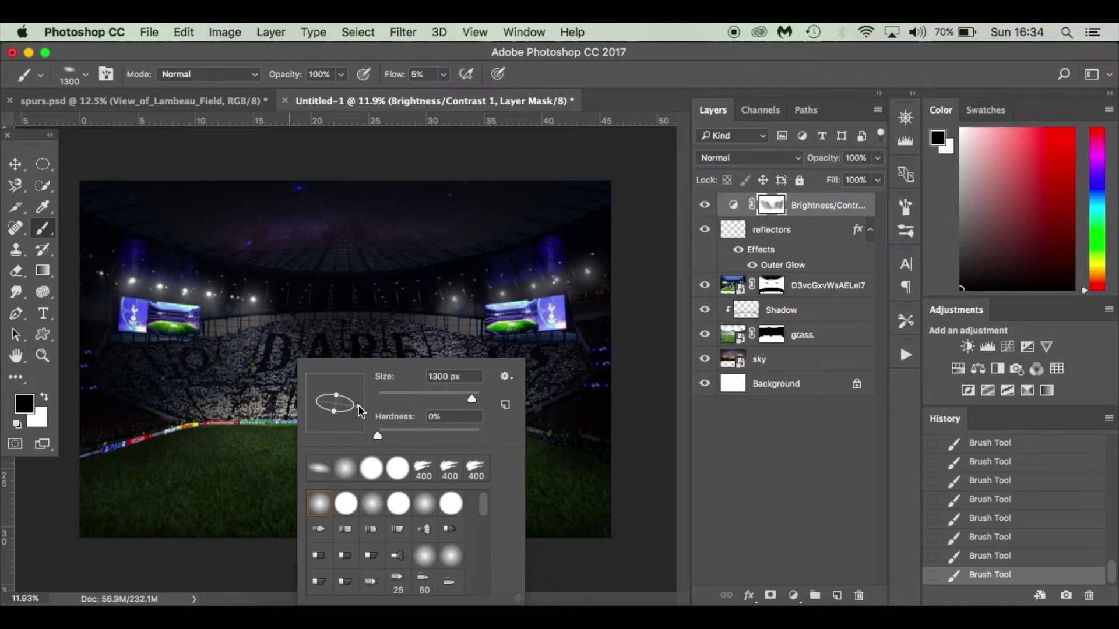
{"action": "left_click", "coordinate": [210, 456]}
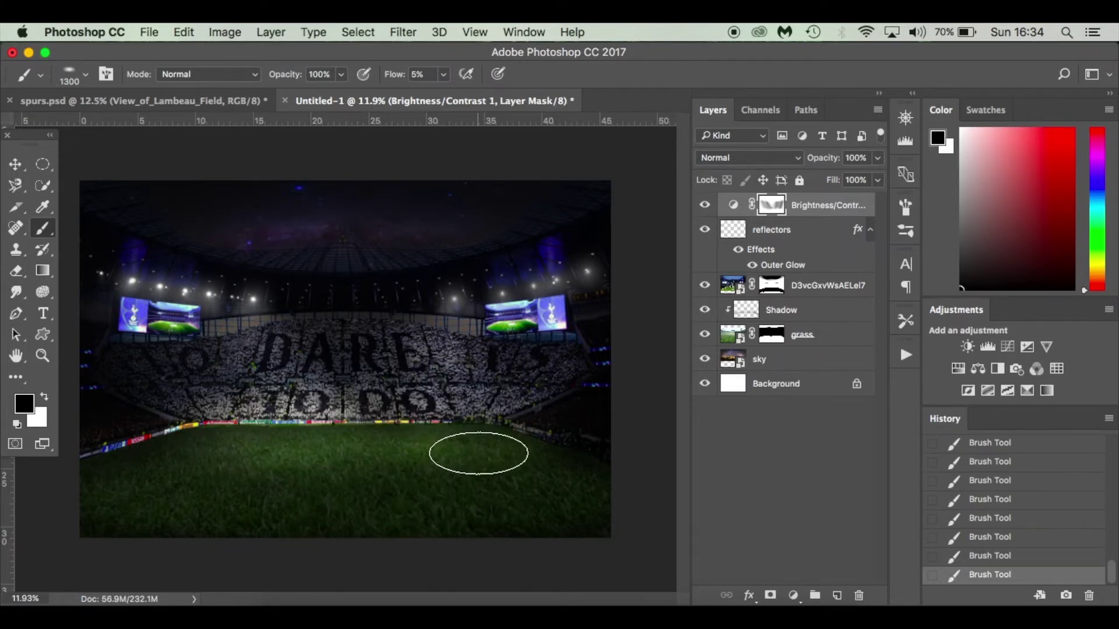
Paint broad black strokes on the mask across the grass, the floodlight row and the lower stands to bring back their light.
{"action": "left_click_drag", "start_coordinate": [487, 470], "coordinate": [355, 474]}
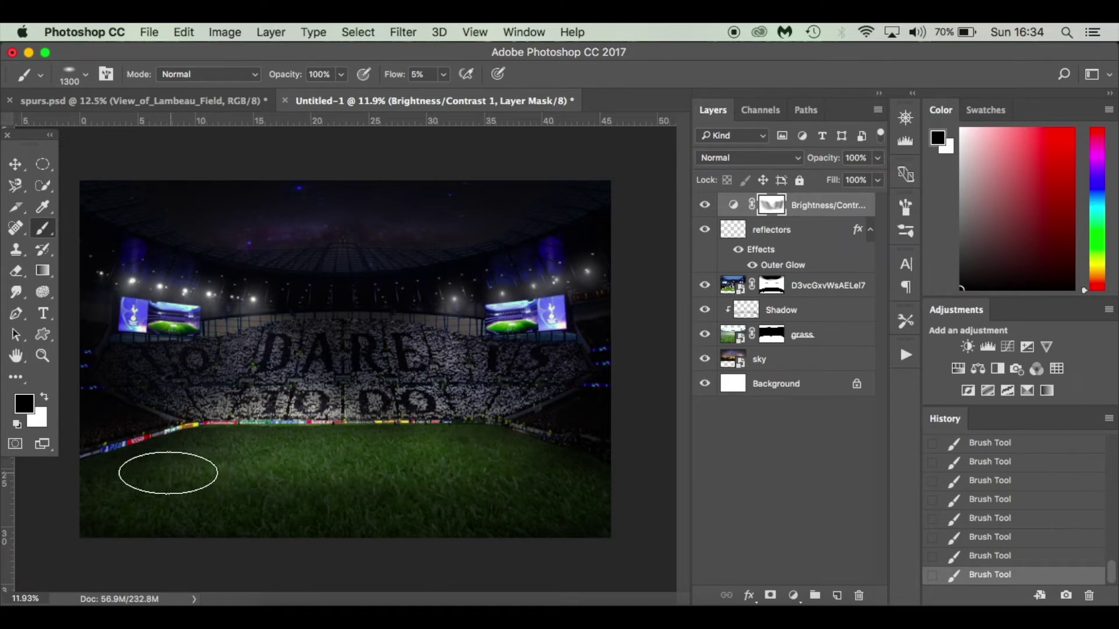
{"action": "left_click_drag", "start_coordinate": [175, 467], "coordinate": [463, 454]}
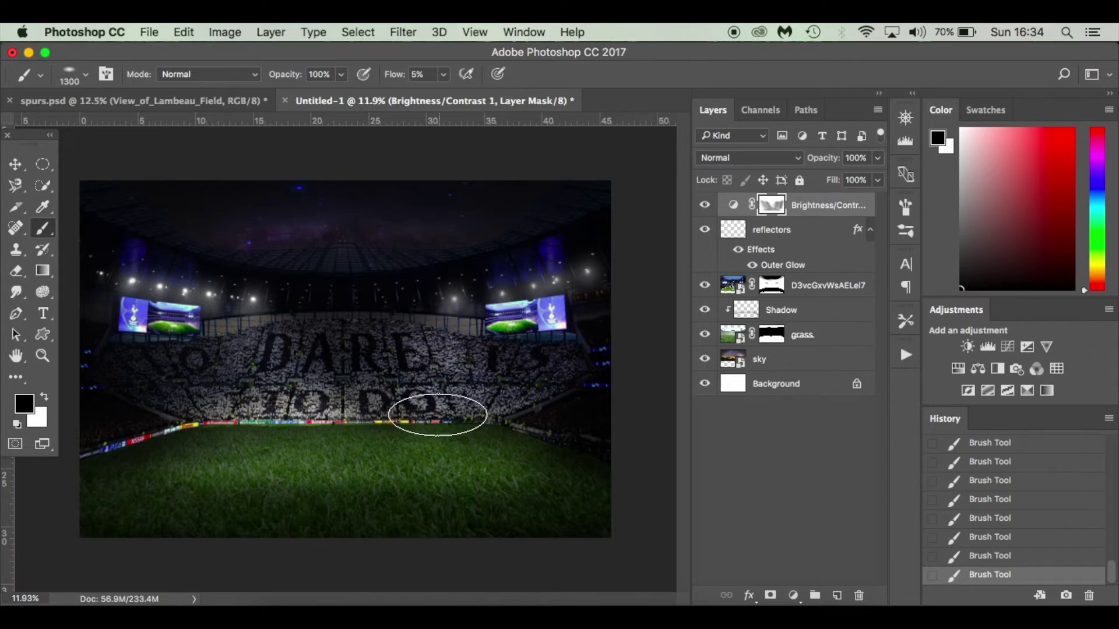
{"action": "mouse_move", "coordinate": [568, 282]}
{"action": "left_mouse_down"}
{"action": "mouse_move", "coordinate": [555, 415]}
{"action": "mouse_move", "coordinate": [537, 465]}
{"action": "mouse_move", "coordinate": [506, 384]}
{"action": "mouse_move", "coordinate": [189, 388]}
{"action": "mouse_move", "coordinate": [152, 297]}
{"action": "mouse_move", "coordinate": [128, 282]}
{"action": "left_mouse_up"}
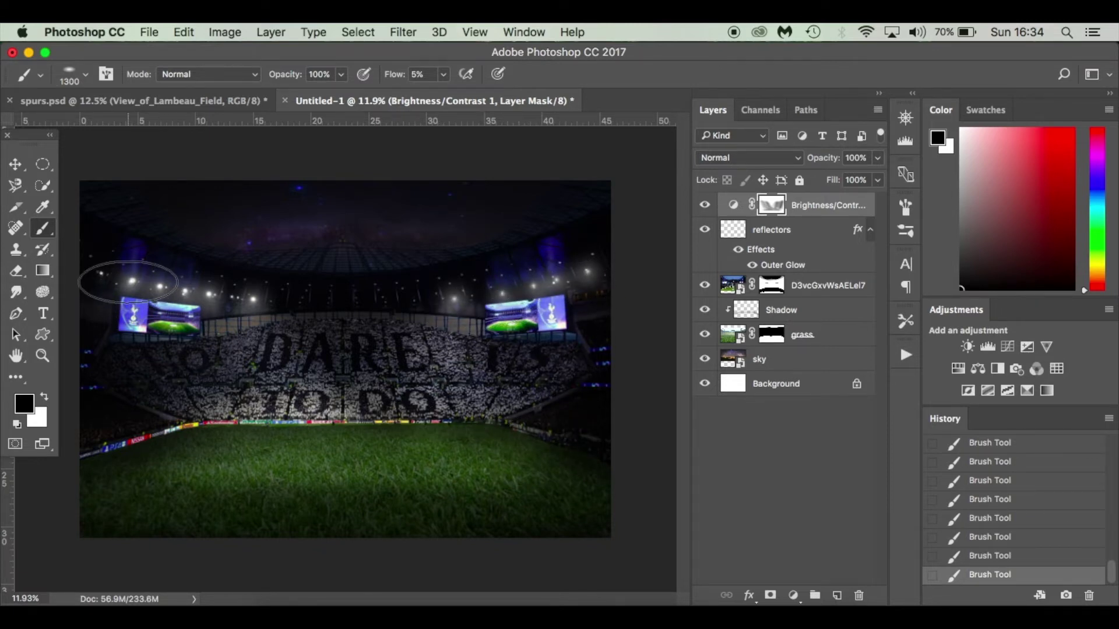
{"action": "mouse_move", "coordinate": [388, 426]}
{"action": "left_mouse_down"}
{"action": "mouse_move", "coordinate": [458, 301]}
{"action": "mouse_move", "coordinate": [357, 443]}
{"action": "mouse_move", "coordinate": [466, 365]}
{"action": "left_mouse_up"}
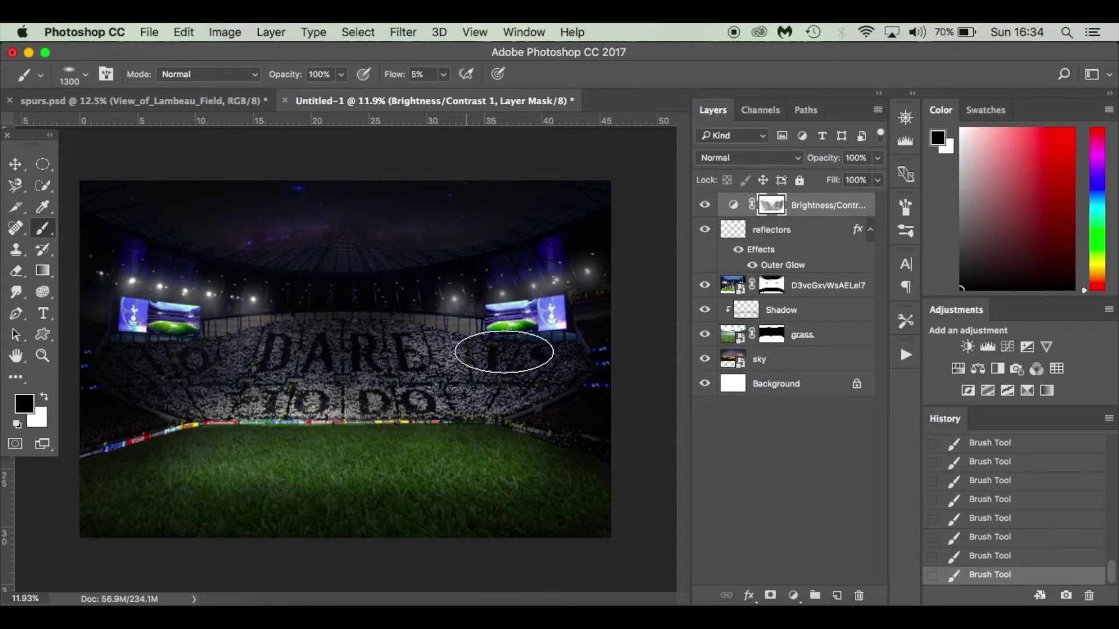
Toggle the Brightness/Contrast adjustment off and on to judge the lighting, and paint more light near the left-hand floodlights.
{"action": "left_click", "coordinate": [705, 205]}
{"action": "left_click", "coordinate": [704, 205]}
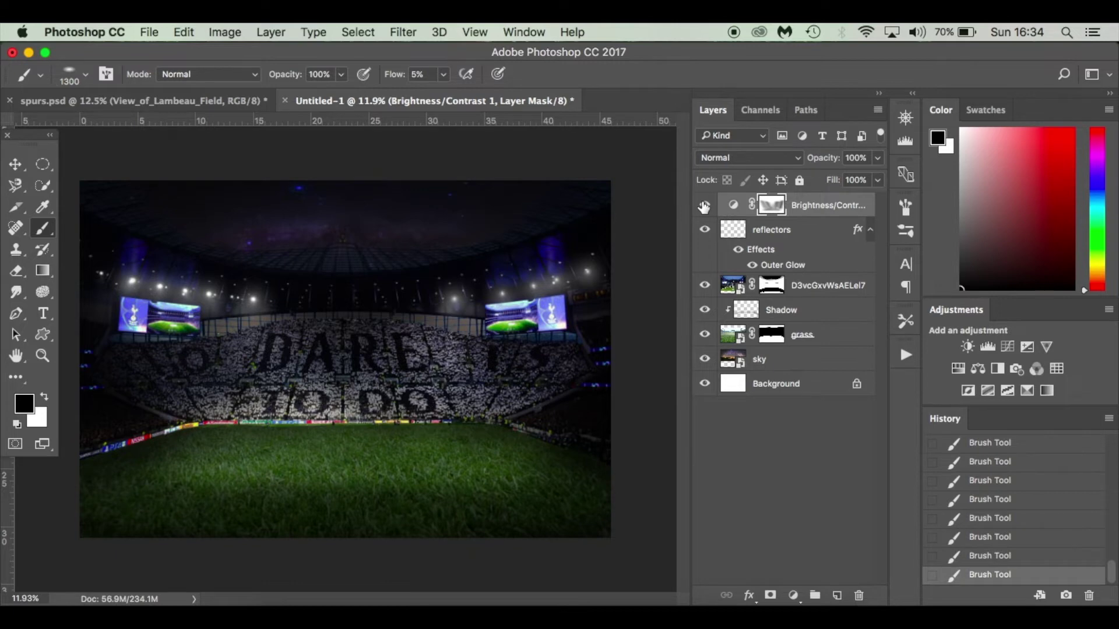
{"action": "left_click", "coordinate": [704, 205]}
{"action": "left_click", "coordinate": [704, 205]}
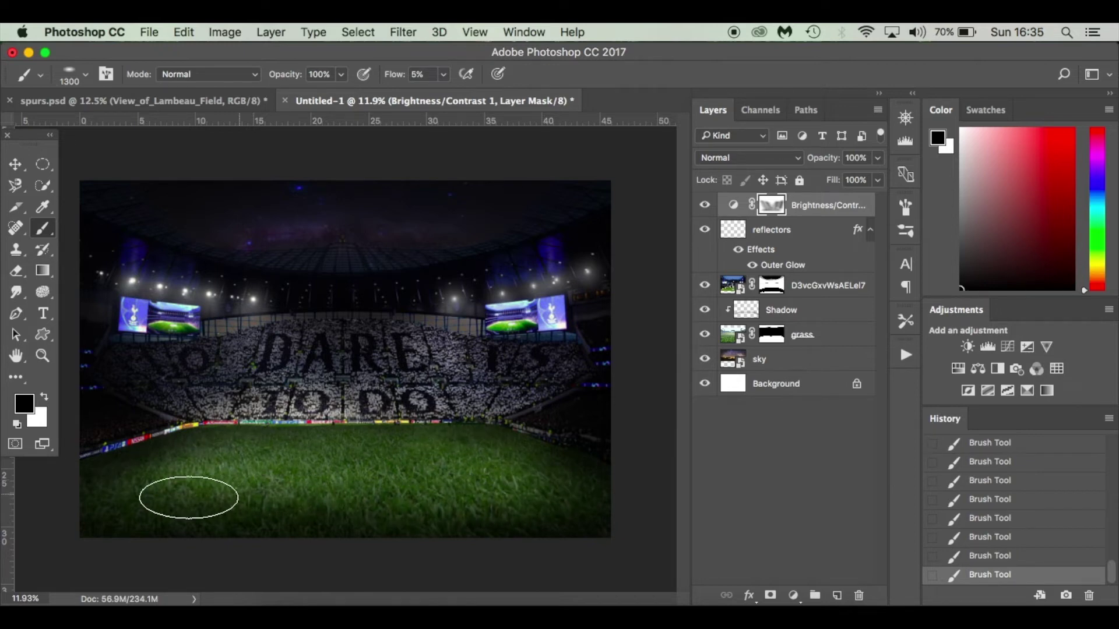
{"action": "left_click", "coordinate": [145, 306]}
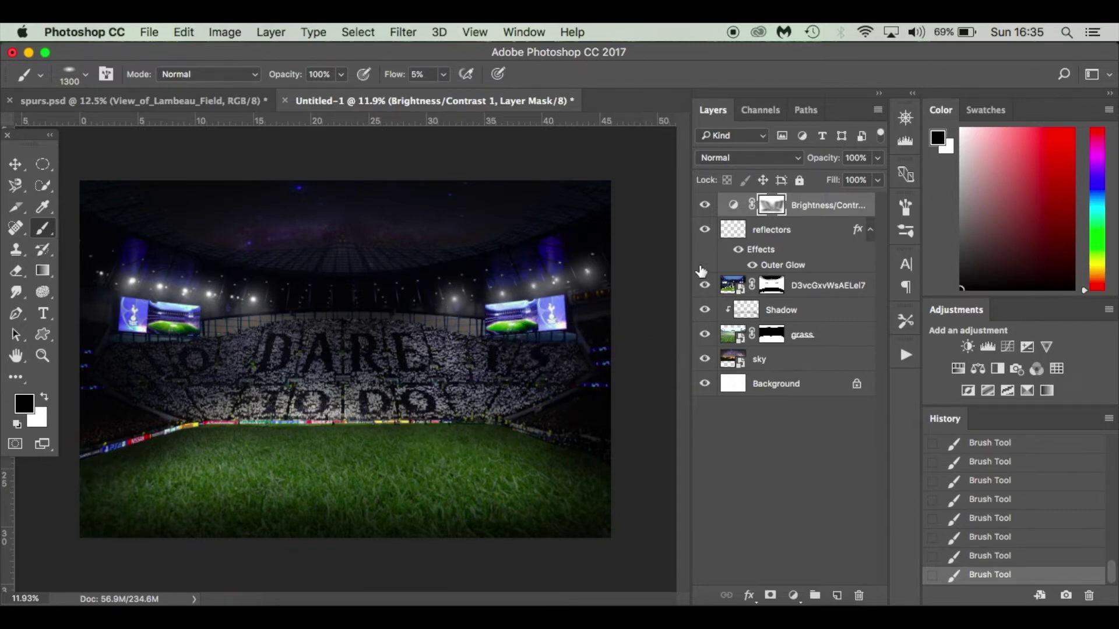
{"action": "left_click", "coordinate": [705, 206]}
{"action": "left_click", "coordinate": [706, 207]}
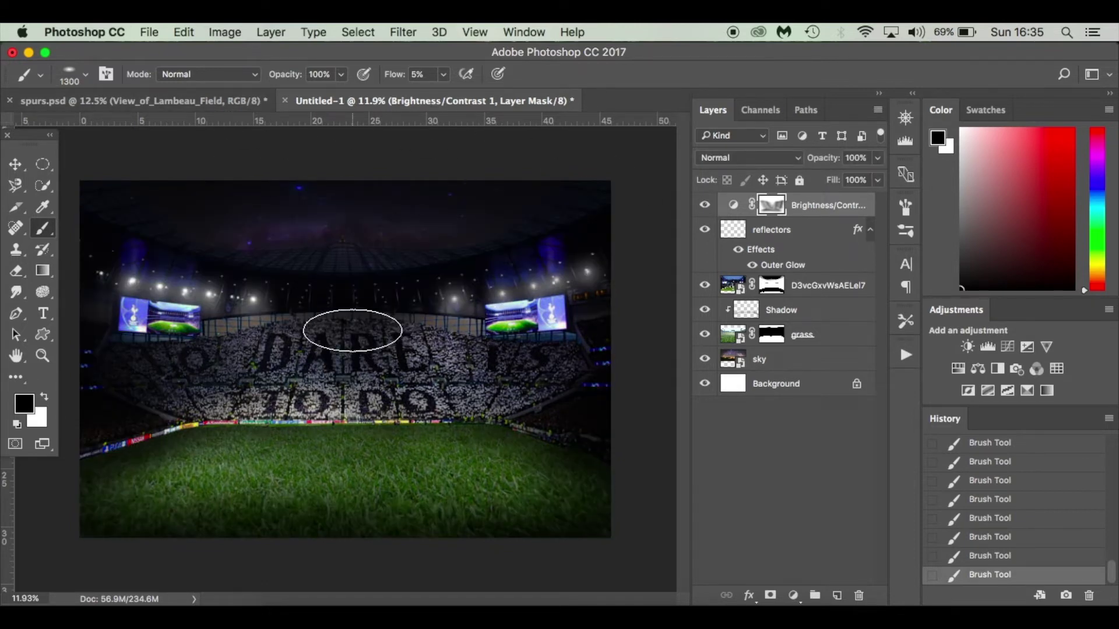
Compare the stadium with the spurs.psd reference and paint light back over the floodlights and roof on the mask.
{"action": "left_click", "coordinate": [232, 107]}
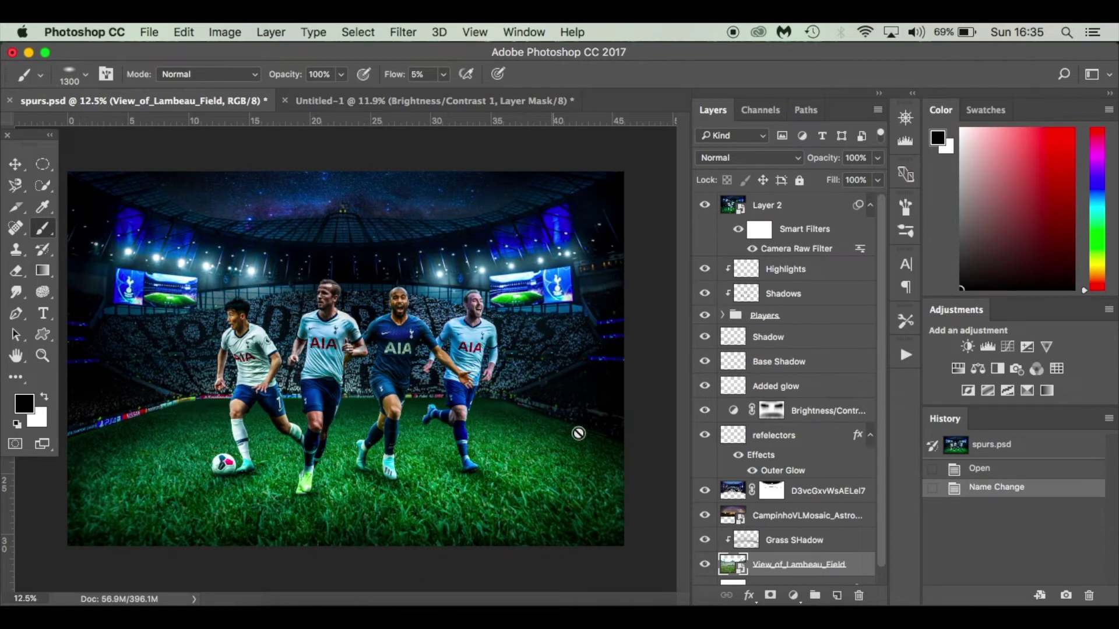
{"action": "left_click", "coordinate": [478, 98]}
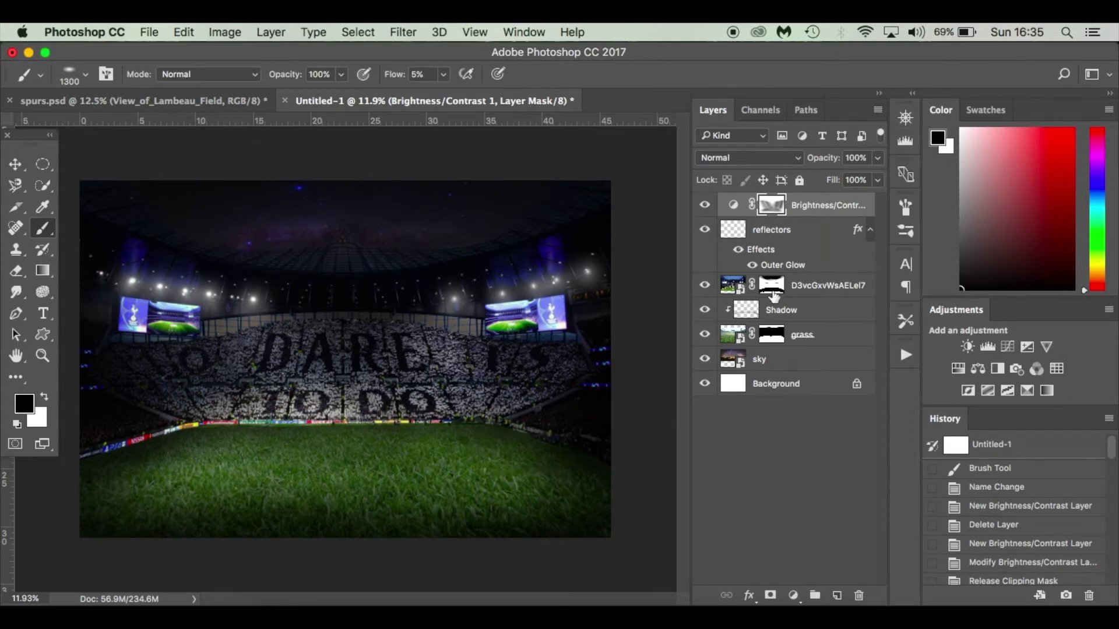
{"action": "left_click", "coordinate": [218, 103]}
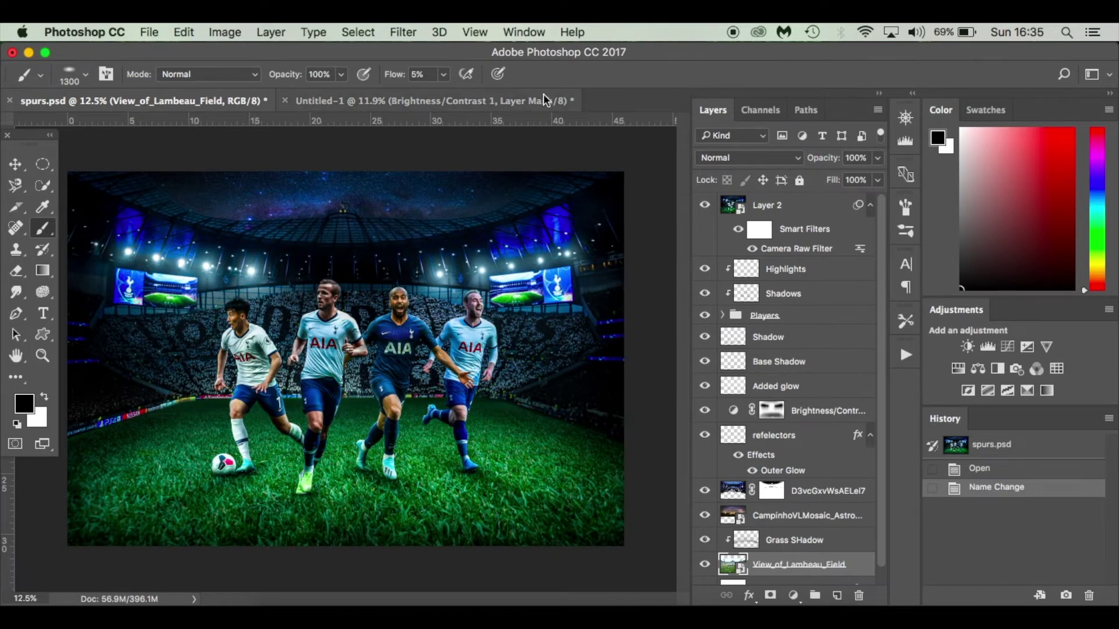
{"action": "left_click", "coordinate": [508, 103]}
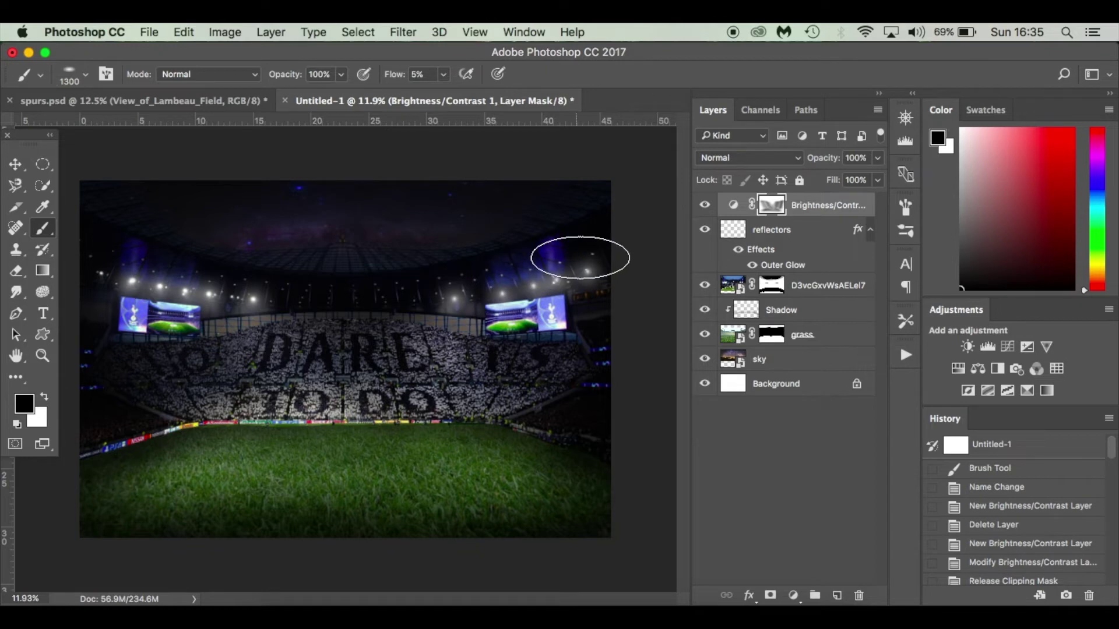
{"action": "left_click", "coordinate": [579, 257]}
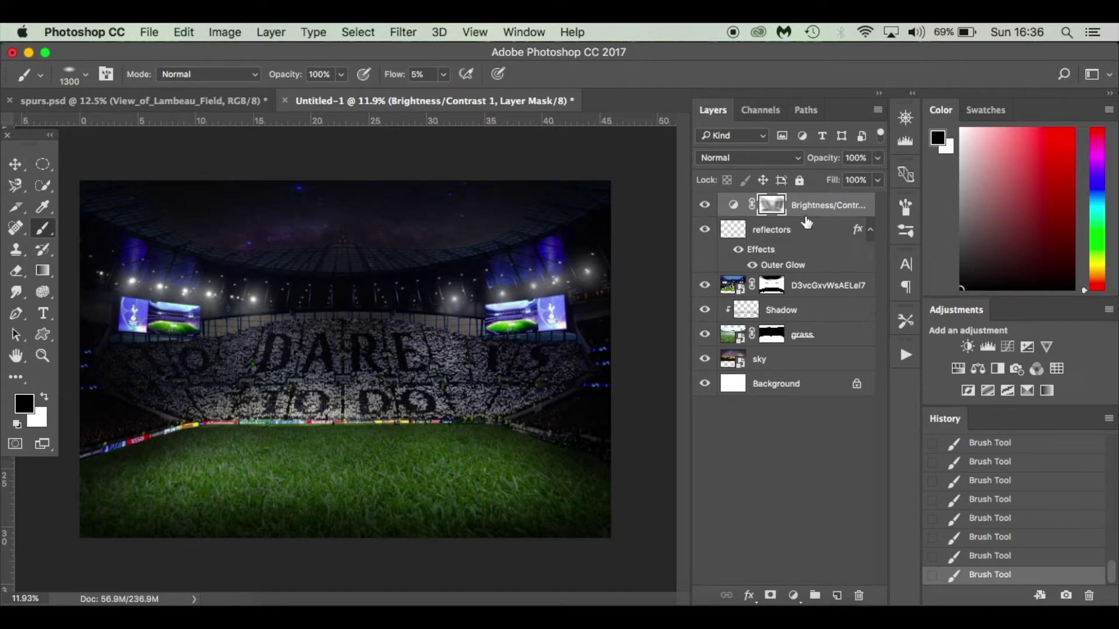
Add a top layer named Glow with Linear Dodge (Add) blending and 70% opacity.
{"action": "left_click", "coordinate": [836, 596]}
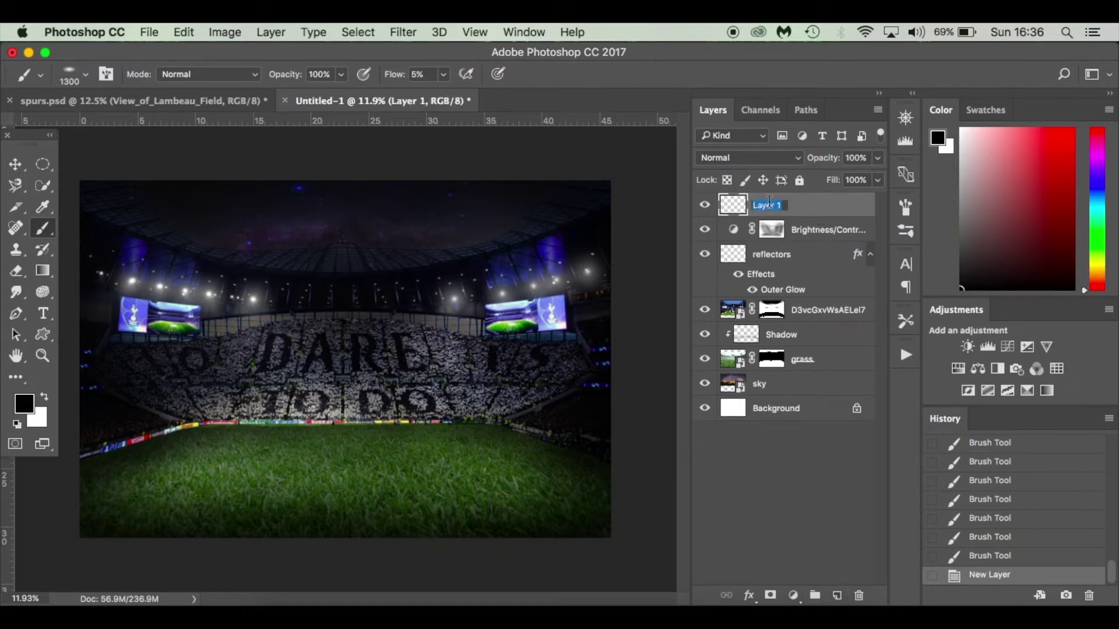
{"action": "key", "text": "Return"}
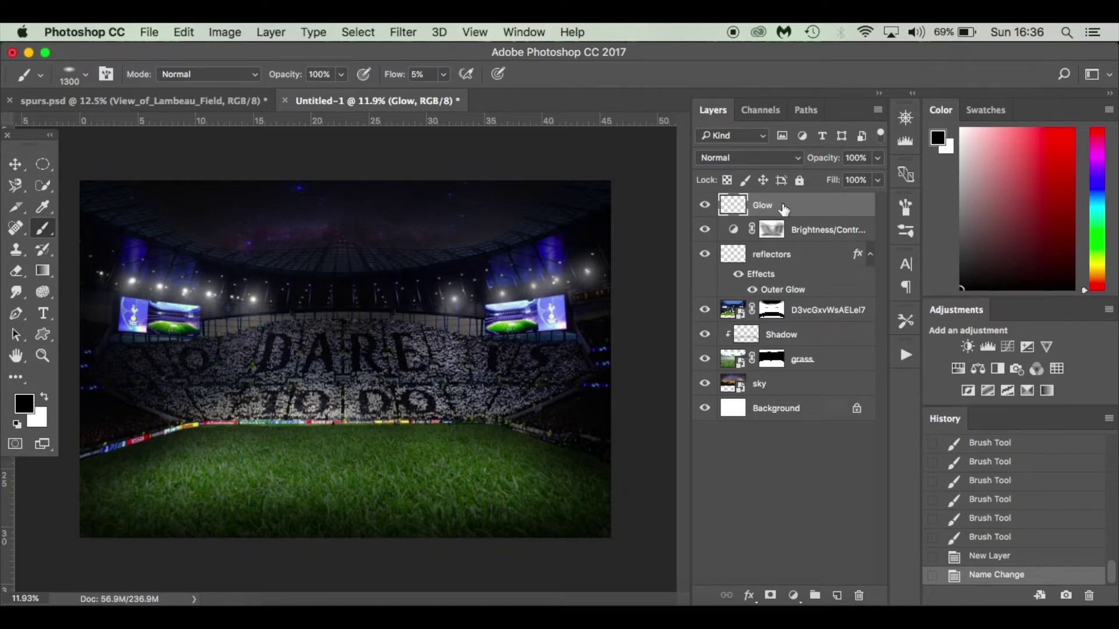
{"action": "left_click", "coordinate": [753, 160]}
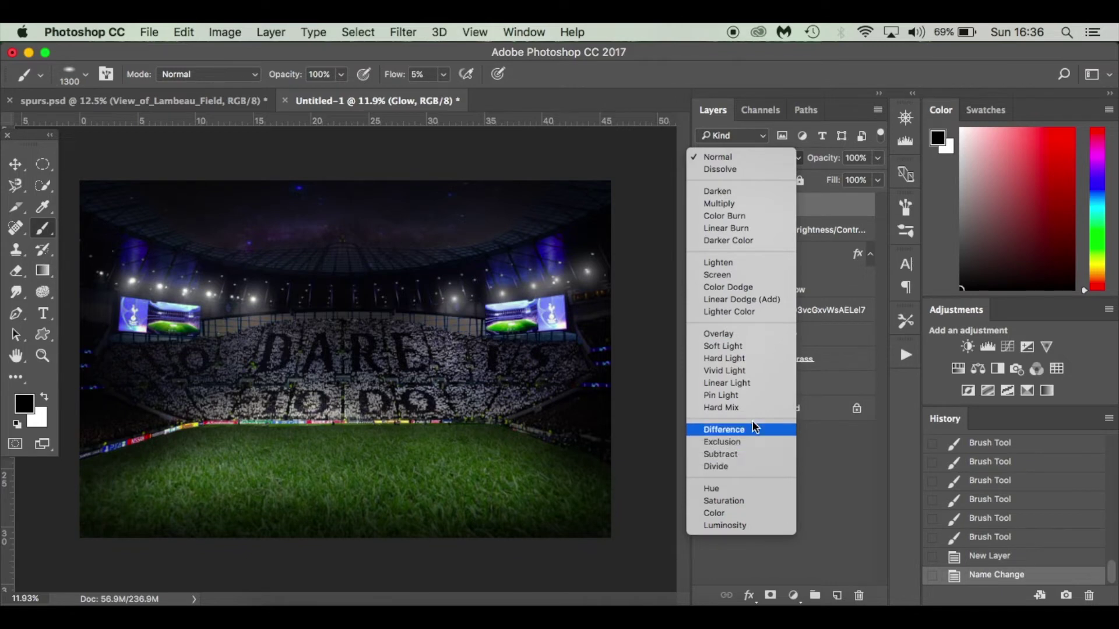
{"action": "left_click", "coordinate": [762, 299]}
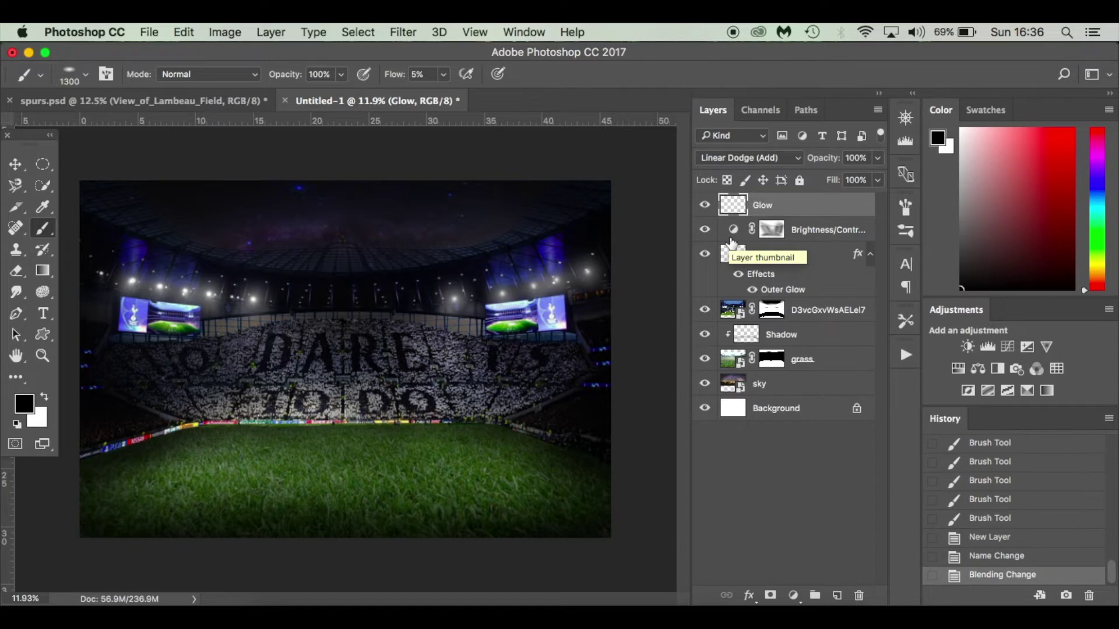
{"action": "left_click", "coordinate": [878, 159]}
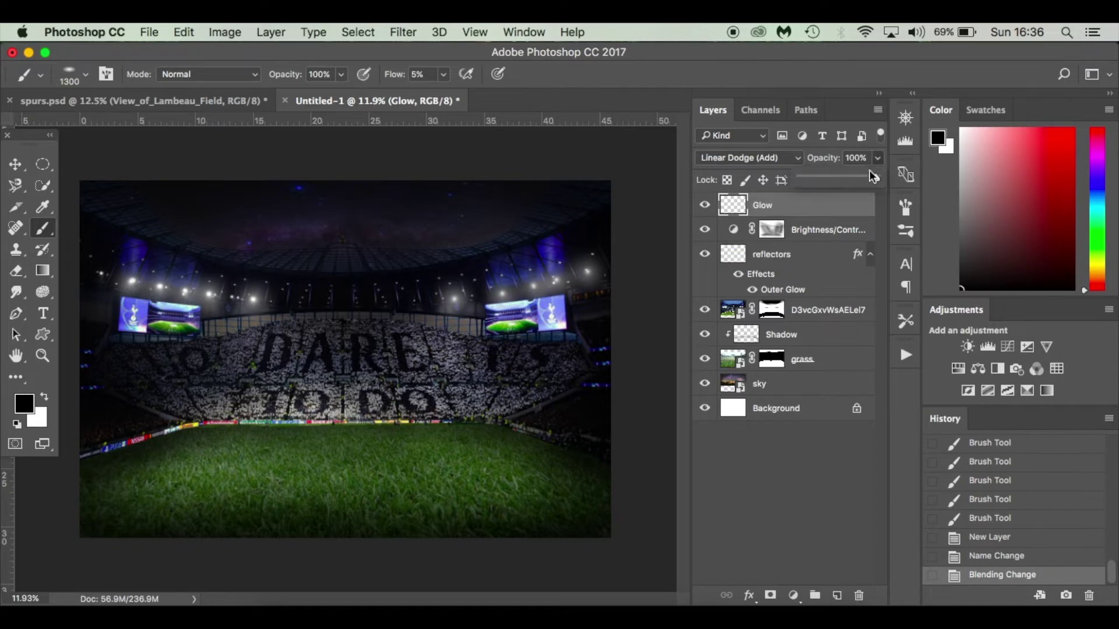
{"action": "left_click_drag", "start_coordinate": [861, 184], "coordinate": [857, 179]}
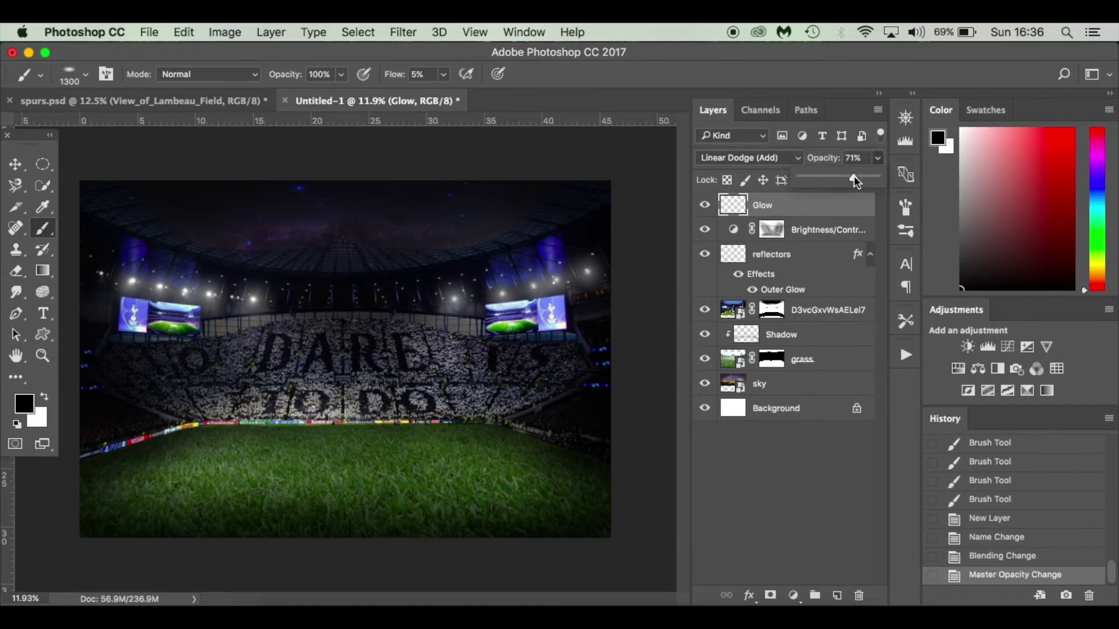
{"action": "left_click", "coordinate": [809, 213]}
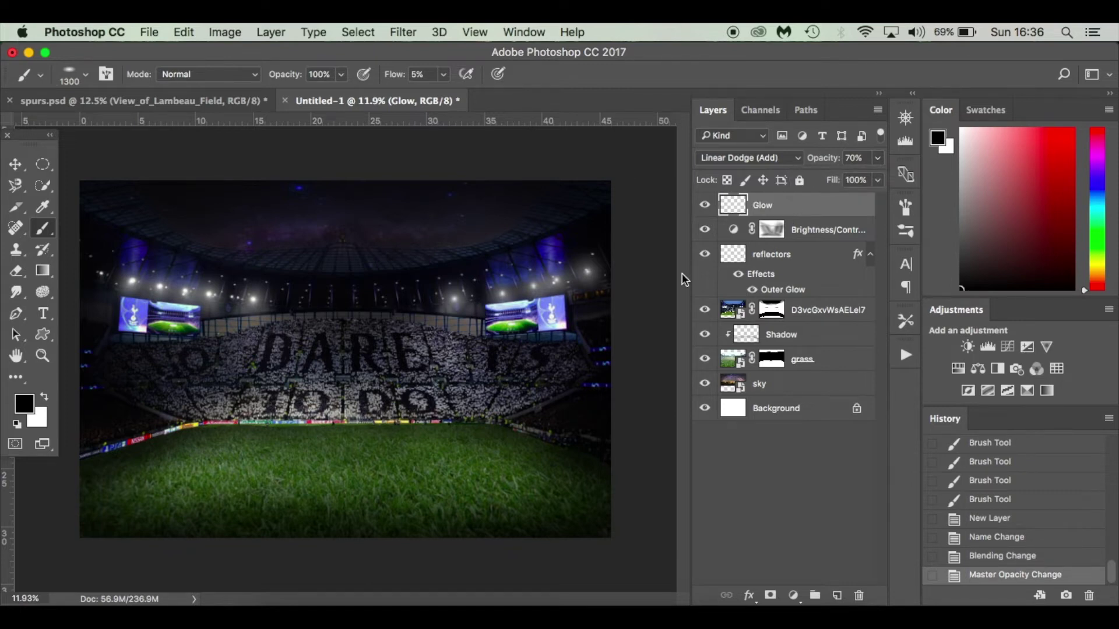
Switch to a soft round brush with 100% flow and 20% opacity, and shrink it to 900 px.
{"action": "right_click", "coordinate": [468, 323]}
{"action": "left_click", "coordinate": [498, 462]}
{"action": "left_click", "coordinate": [664, 253]}
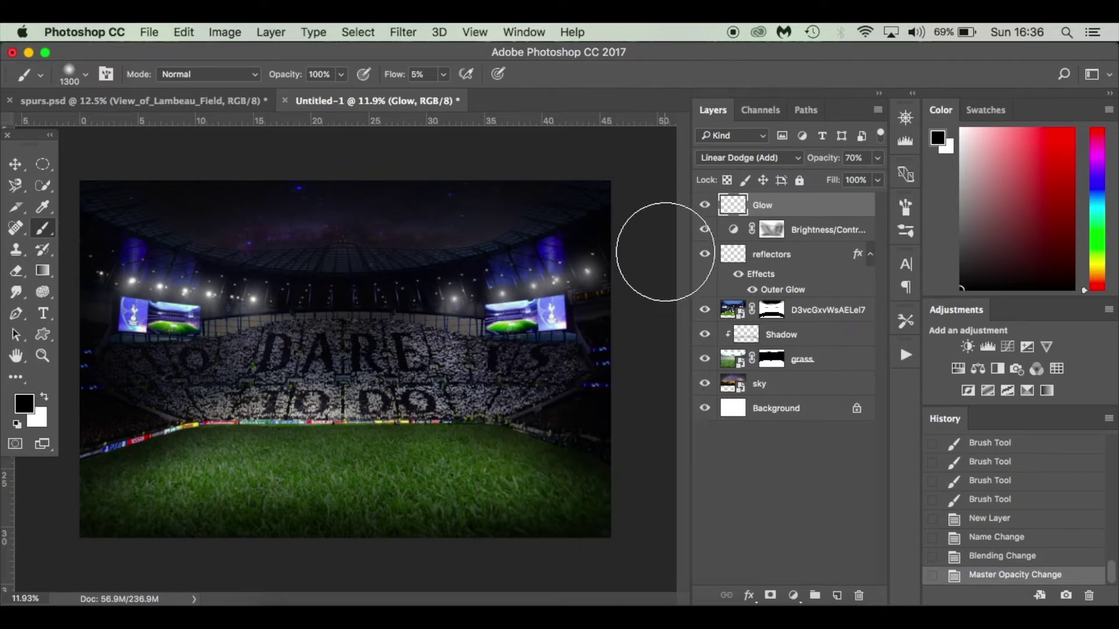
{"action": "left_click", "coordinate": [443, 74]}
{"action": "left_click", "coordinate": [513, 94]}
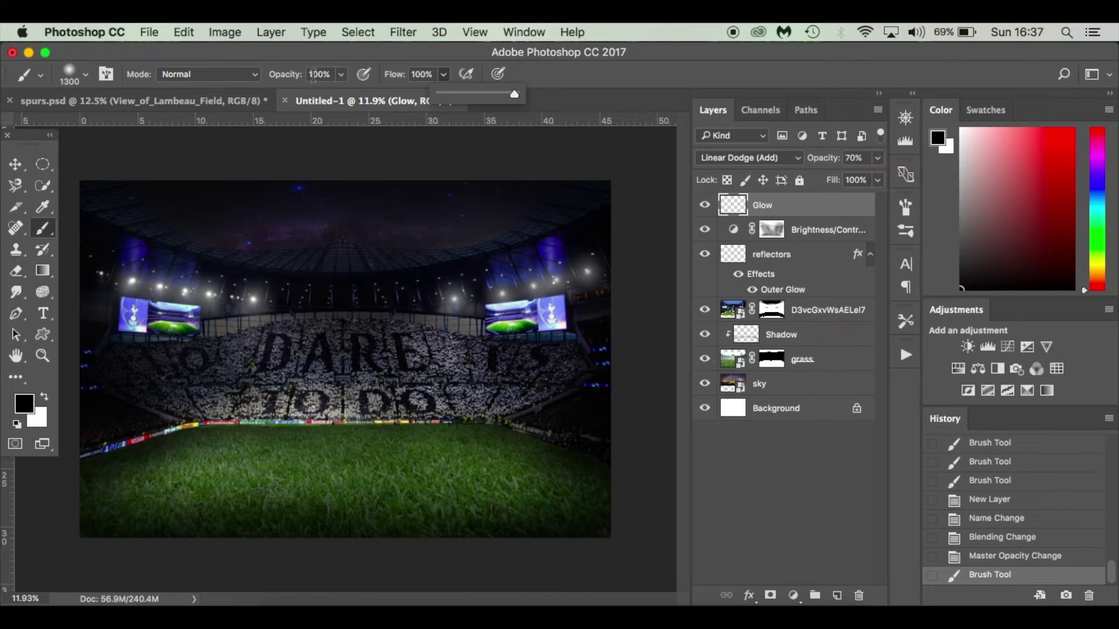
{"action": "left_click", "coordinate": [340, 74]}
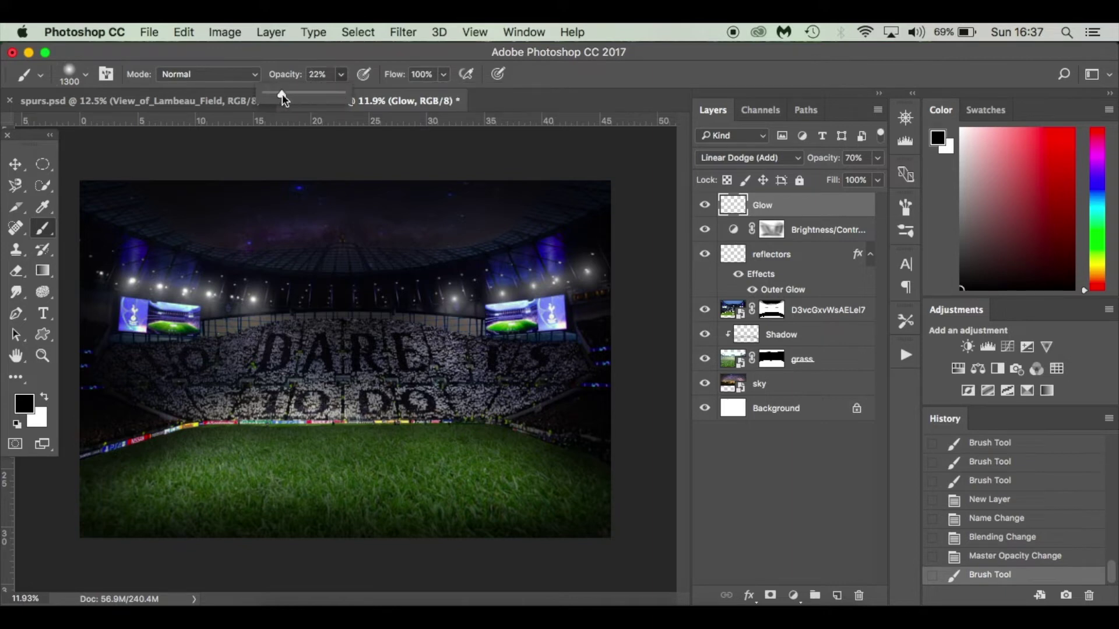
{"action": "left_click_drag", "start_coordinate": [282, 93], "coordinate": [281, 94]}
{"action": "key", "text": "bracketleft"}
{"action": "key", "text": "bracketleft"}
{"action": "key", "text": "bracketleft"}
{"action": "key", "text": "bracketleft"}
{"action": "key", "text": "bracketleft"}
{"action": "key", "text": "bracketleft"}
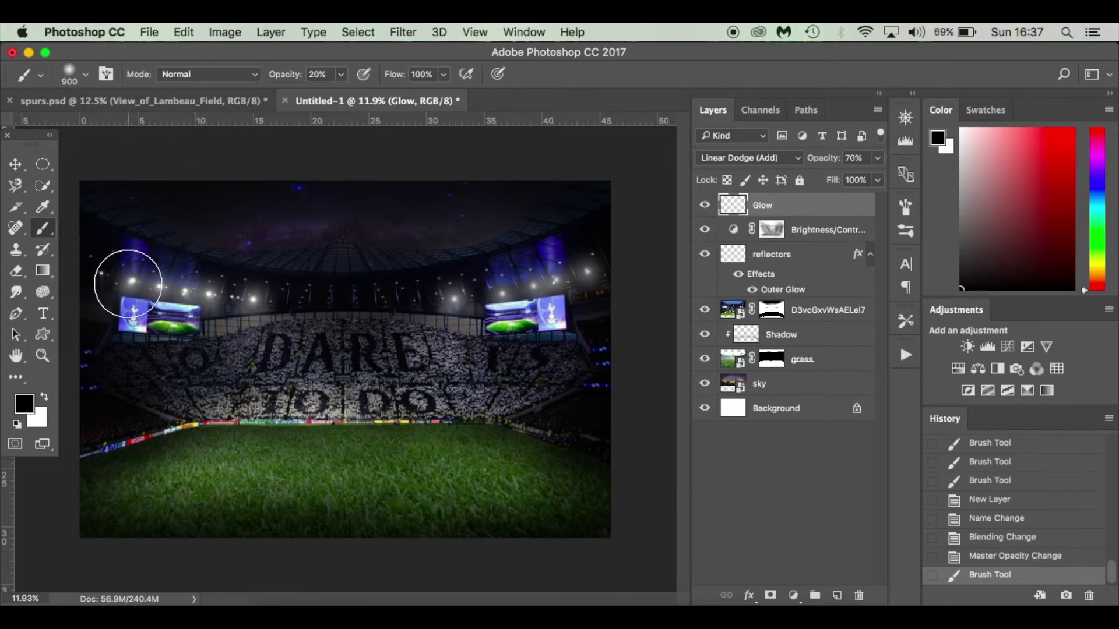
Try dabbing black over the left-hand floodlights on the Glow layer at 600 px, toggling the layer to check the effect.
{"action": "left_click", "coordinate": [131, 279]}
{"action": "key", "text": "bracketleft"}
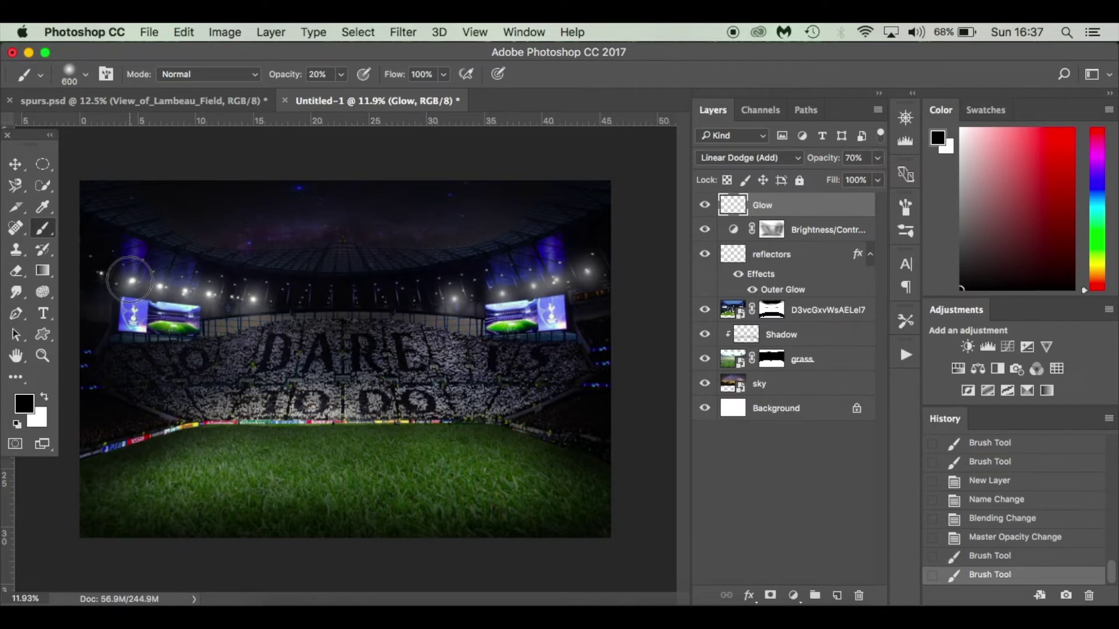
{"action": "left_click", "coordinate": [131, 280]}
{"action": "left_click", "coordinate": [131, 278]}
{"action": "left_click", "coordinate": [135, 274]}
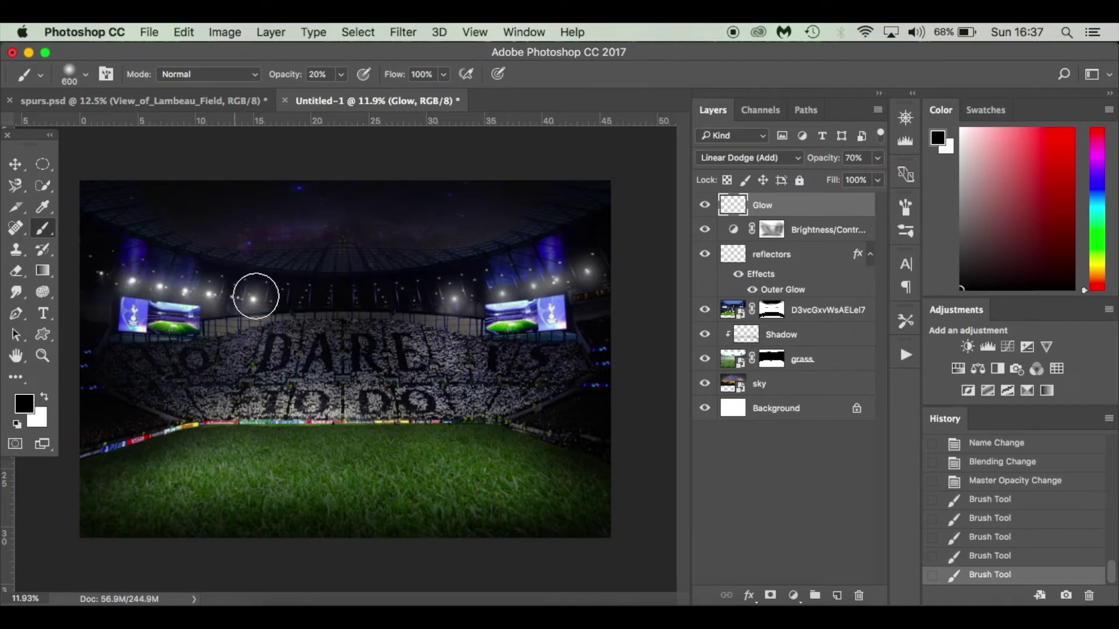
{"action": "left_click", "coordinate": [255, 296]}
{"action": "left_click", "coordinate": [705, 205]}
{"action": "left_click", "coordinate": [705, 205]}
{"action": "left_click", "coordinate": [705, 205]}
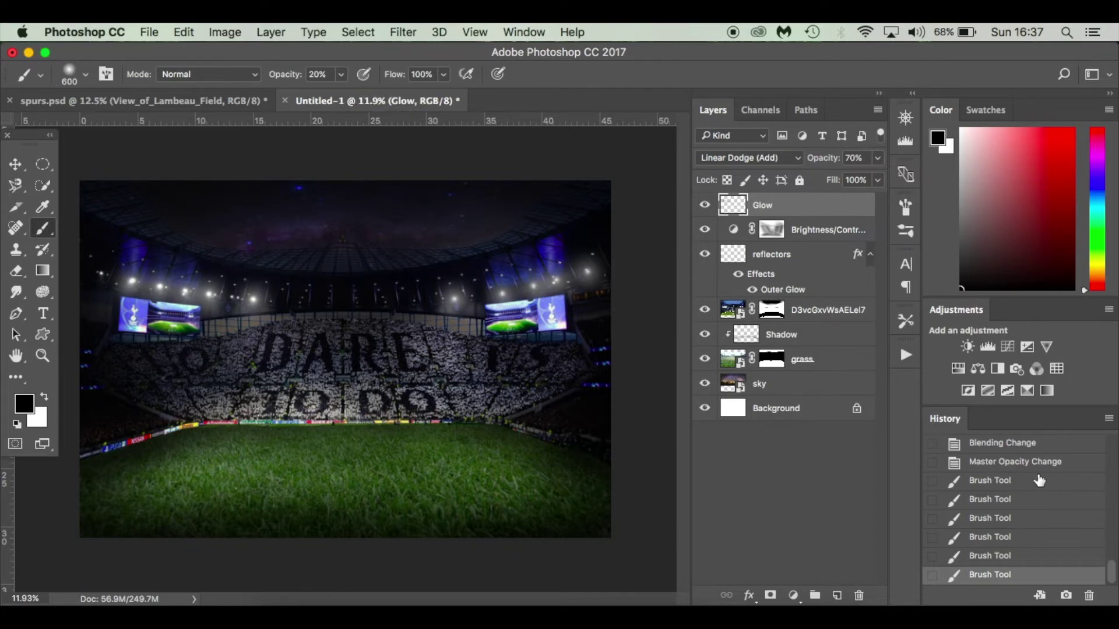
Revert the Glow layer's brush dabs back to the opacity change and make white the foreground color.
{"action": "left_click", "coordinate": [1025, 462]}
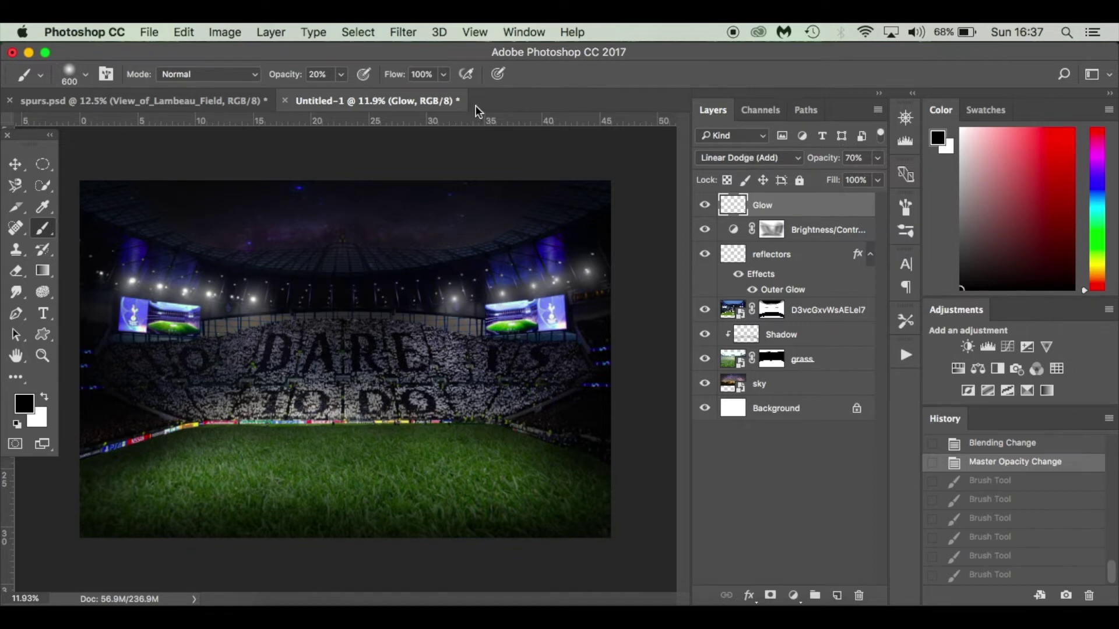
{"action": "left_click", "coordinate": [47, 397]}
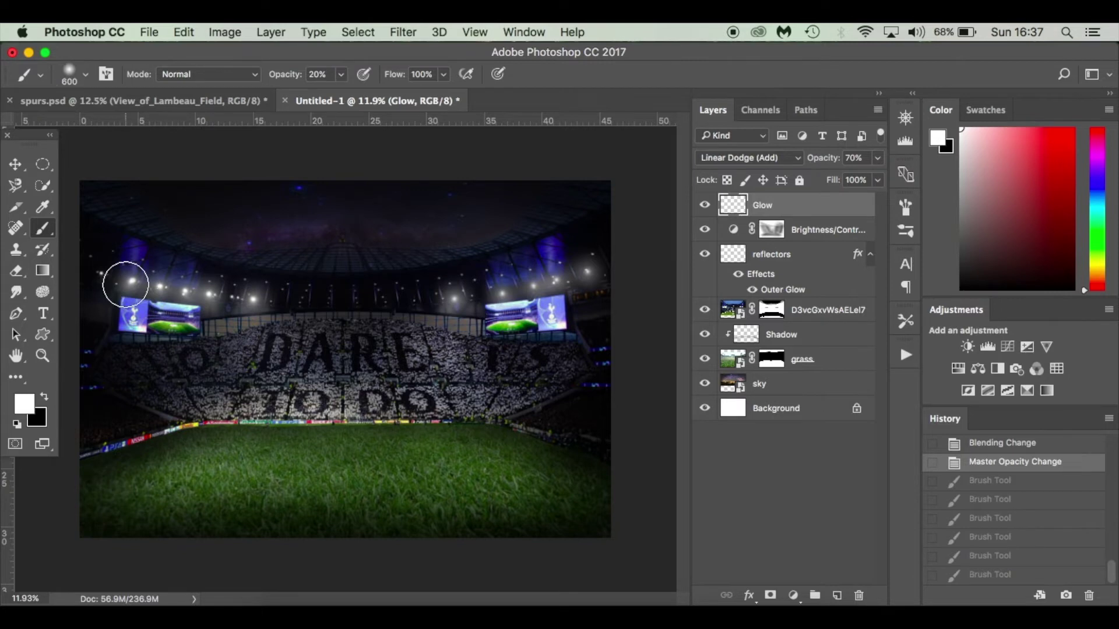
Dab white over each floodlight across both sides of the stadium on the Glow layer with the soft 600 px brush.
{"action": "left_click", "coordinate": [134, 285]}
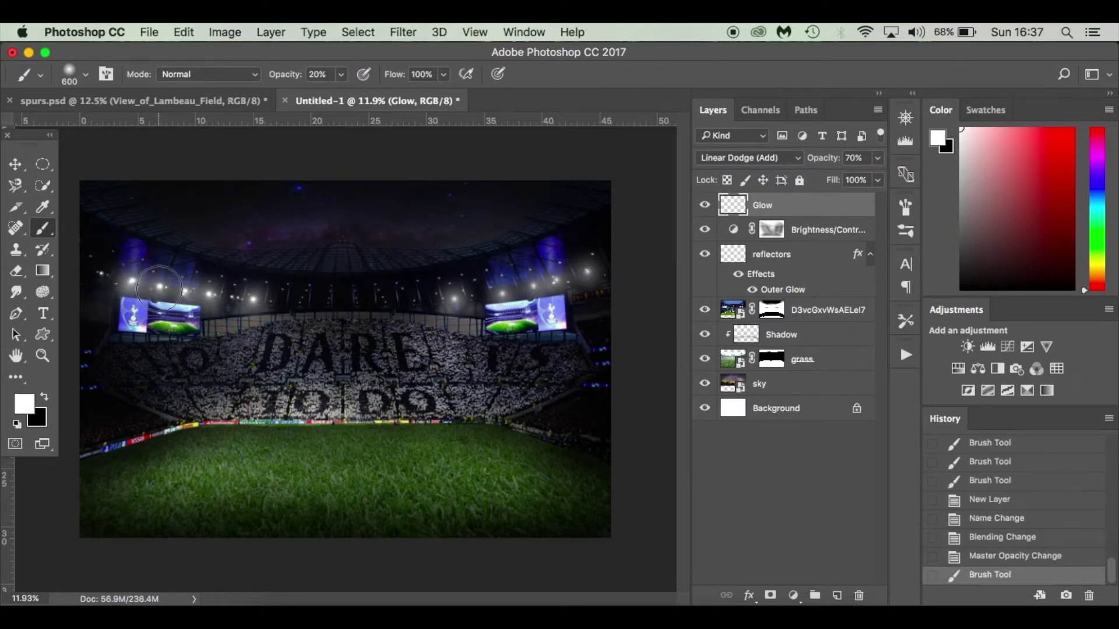
{"action": "left_click", "coordinate": [160, 288]}
{"action": "left_click", "coordinate": [185, 289]}
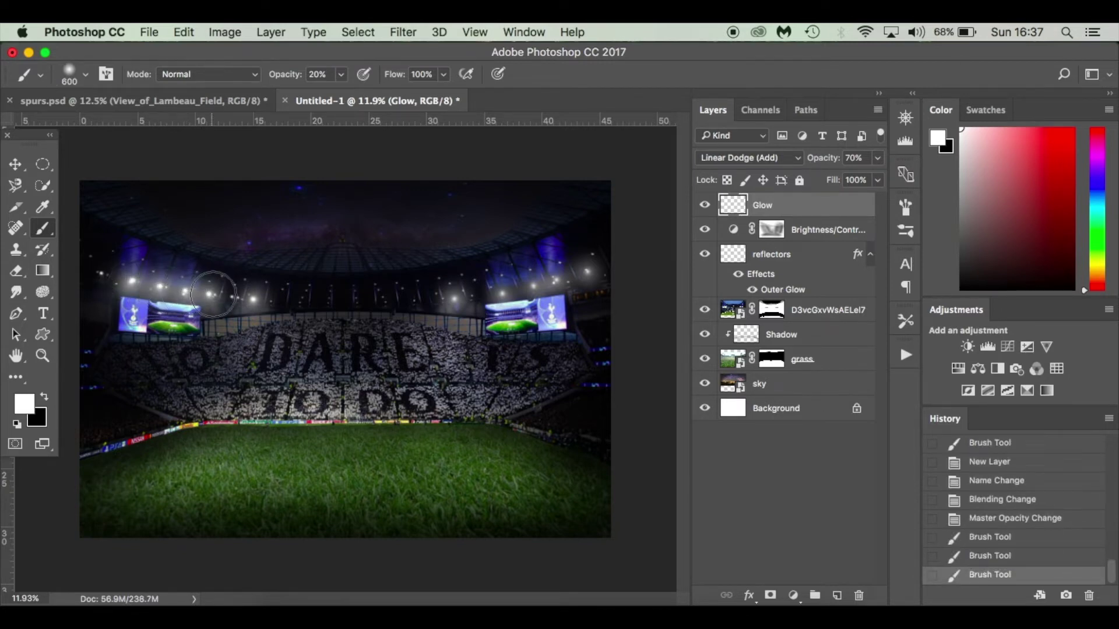
{"action": "left_click", "coordinate": [211, 294]}
{"action": "left_click", "coordinate": [254, 300]}
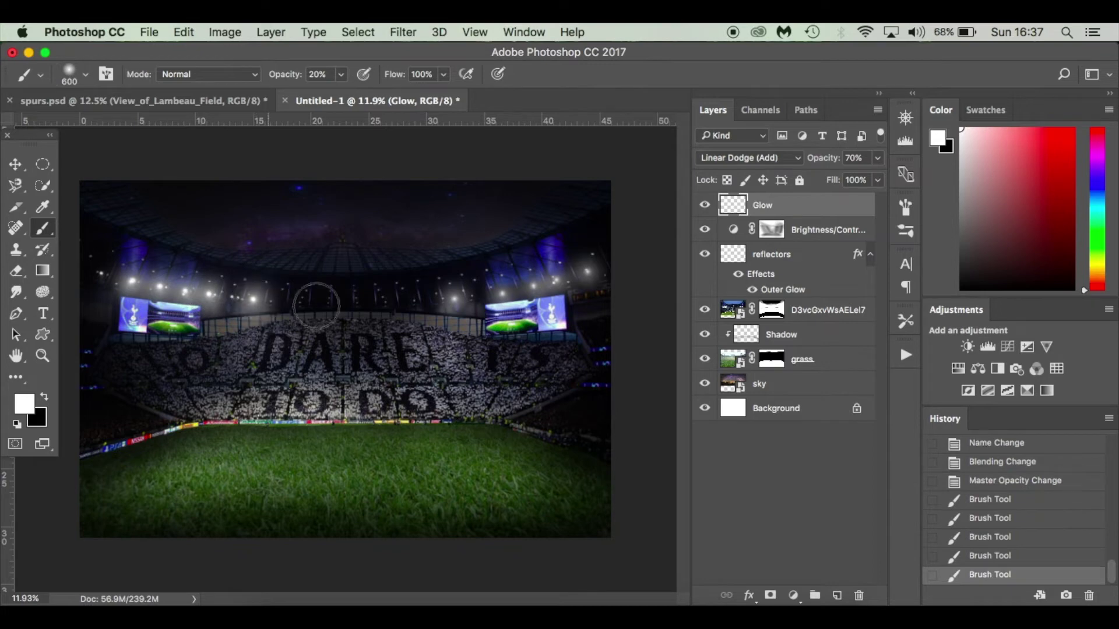
{"action": "left_click", "coordinate": [455, 304]}
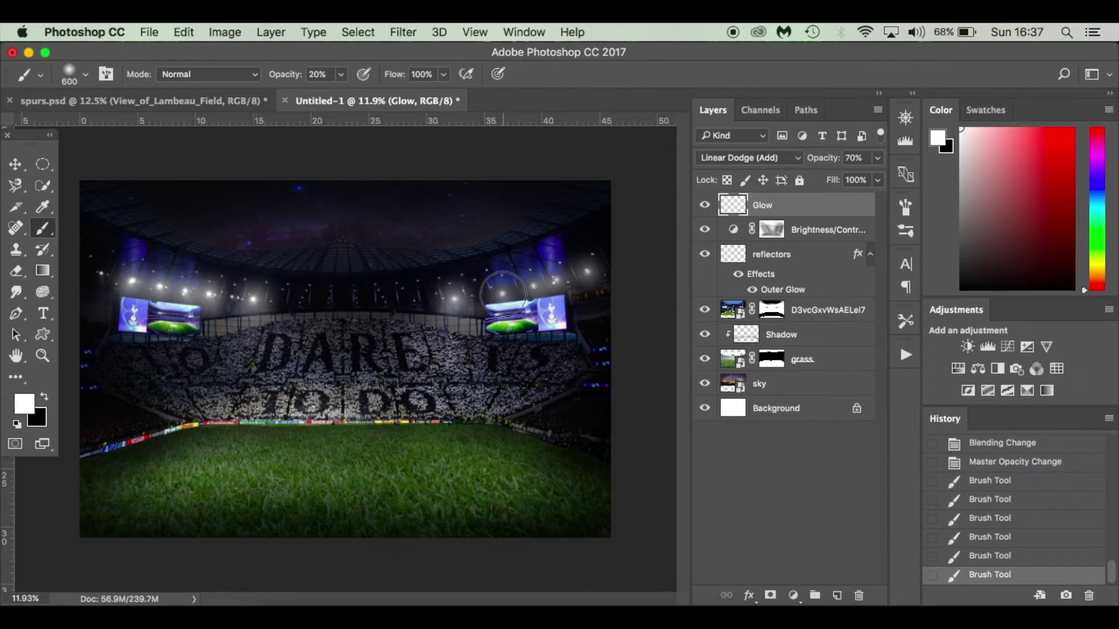
{"action": "left_click", "coordinate": [501, 293]}
{"action": "left_click", "coordinate": [533, 282]}
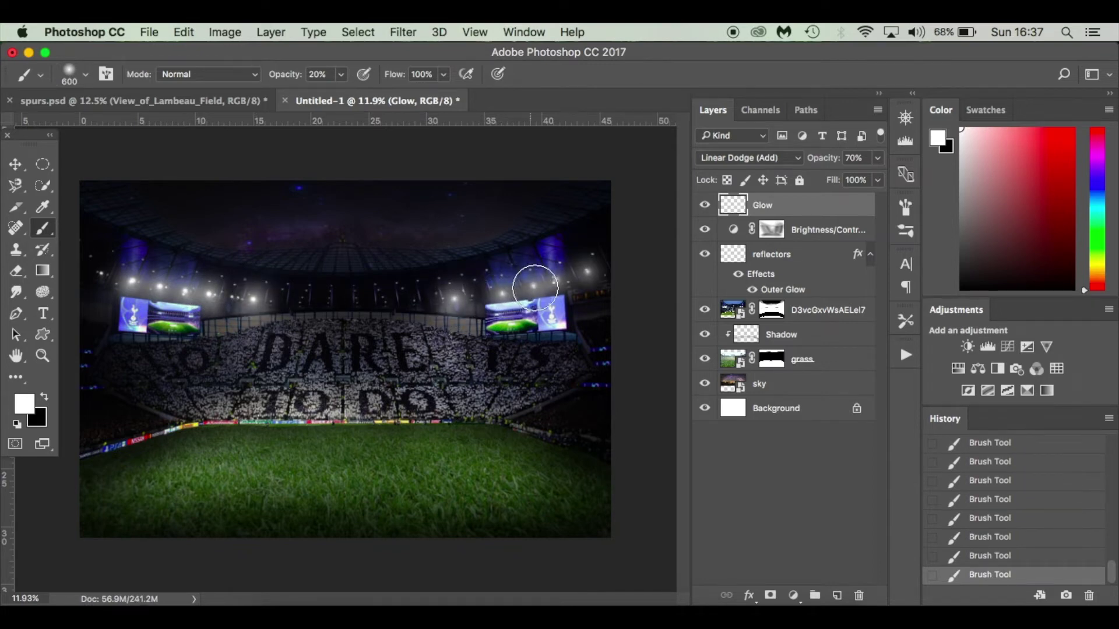
{"action": "left_click", "coordinate": [589, 269]}
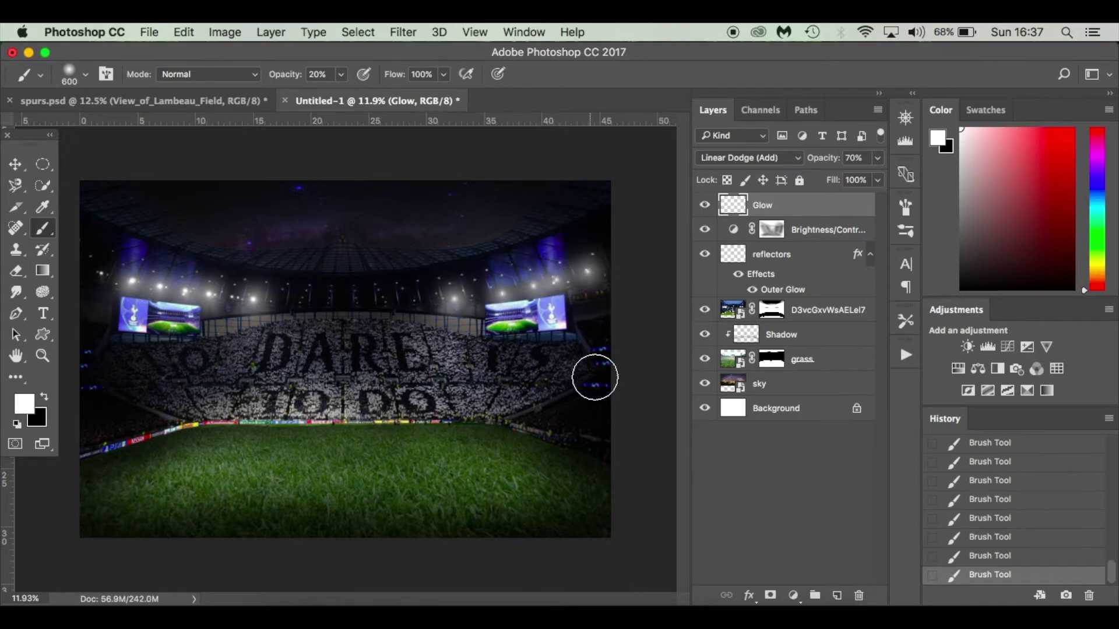
Enlarge the soft brush to 800 px and add more white glow over the right-hand floodlights on the Glow layer.
{"action": "key", "text": "bracketright"}
{"action": "key", "text": "bracketright"}
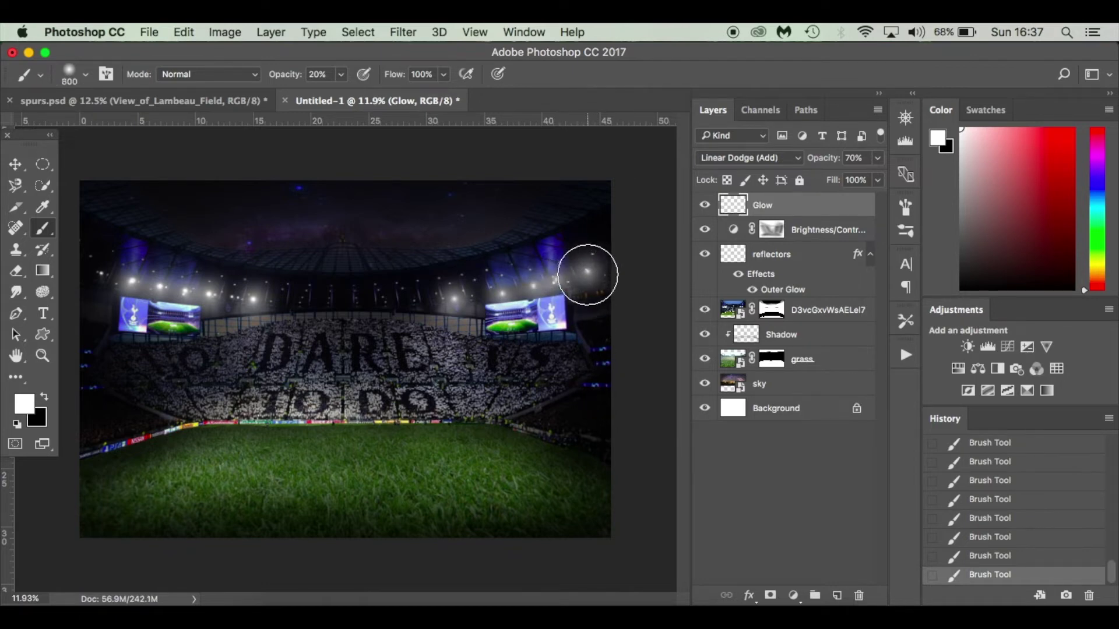
{"action": "right_click", "coordinate": [587, 273]}
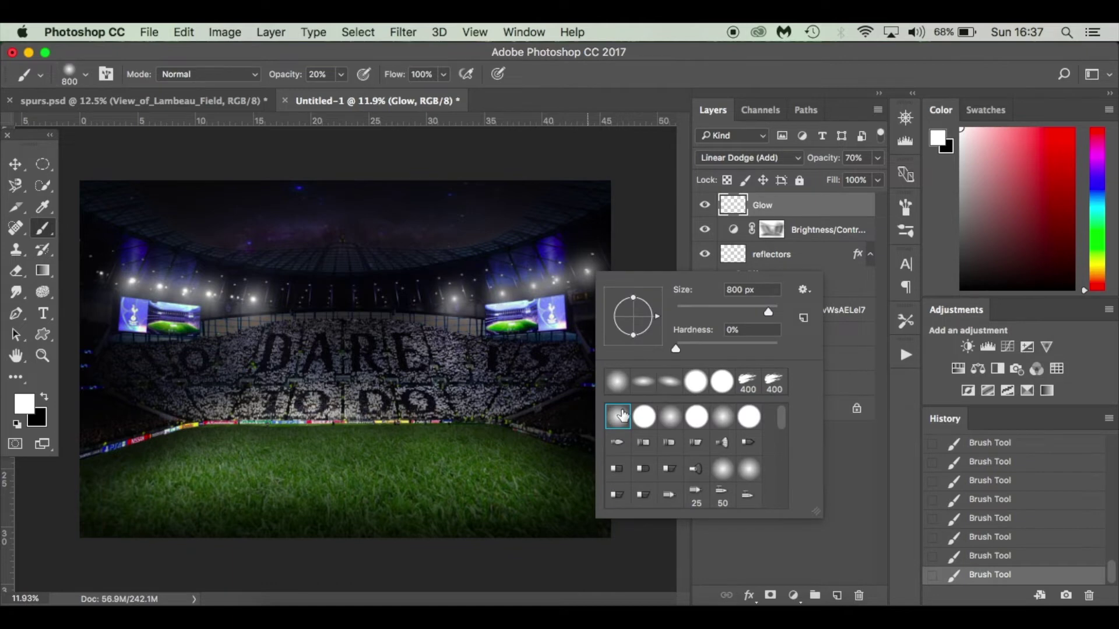
{"action": "left_click", "coordinate": [650, 238]}
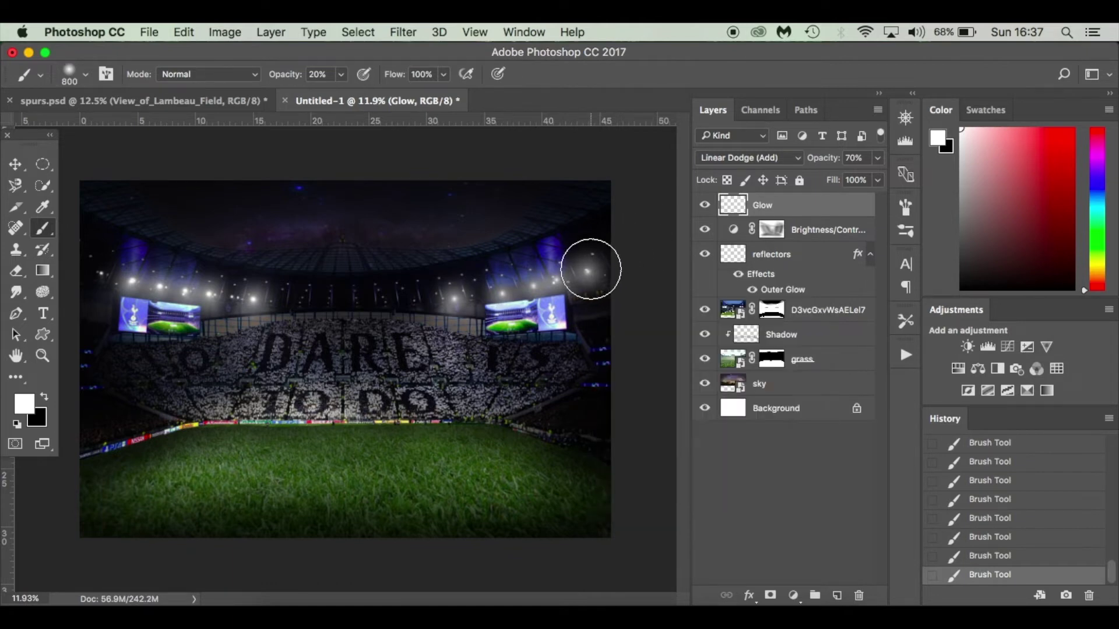
{"action": "left_click", "coordinate": [589, 270]}
{"action": "left_click", "coordinate": [558, 279]}
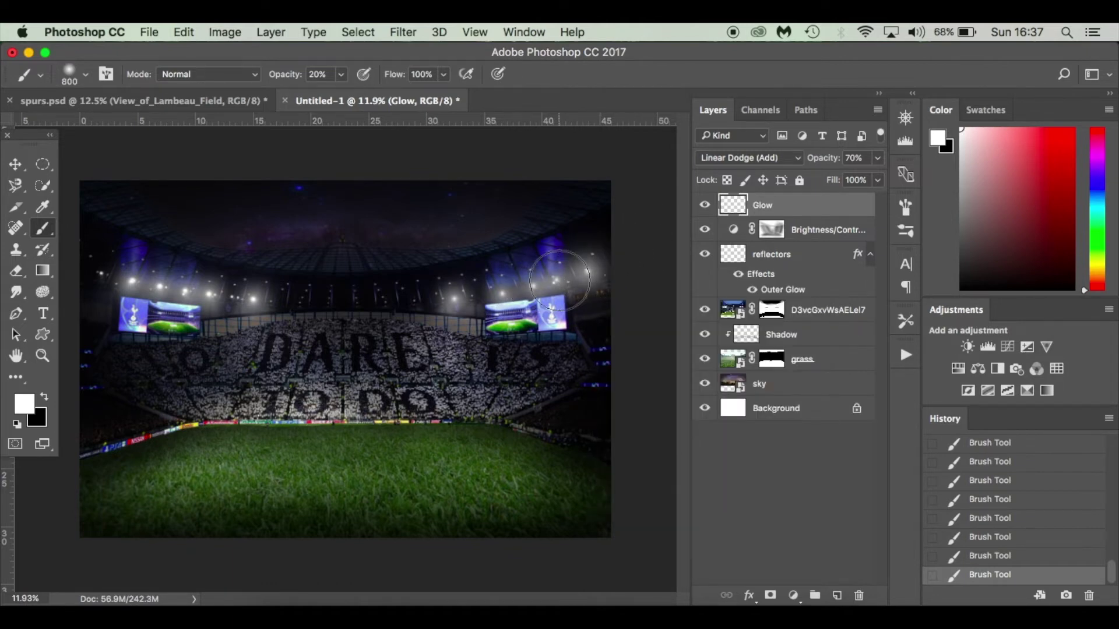
Brush soft white glow over the stadium's floodlights on the Glow layer at 20% brush opacity.
{"action": "left_click", "coordinate": [530, 288]}
{"action": "left_click", "coordinate": [507, 295]}
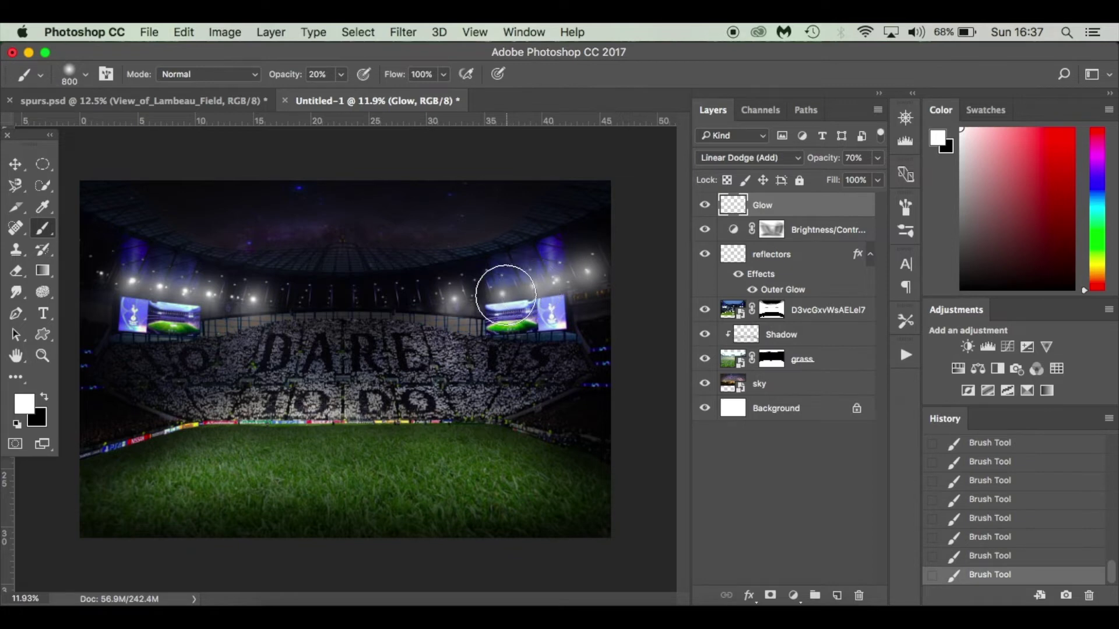
{"action": "left_click", "coordinate": [457, 303]}
{"action": "left_click", "coordinate": [426, 305]}
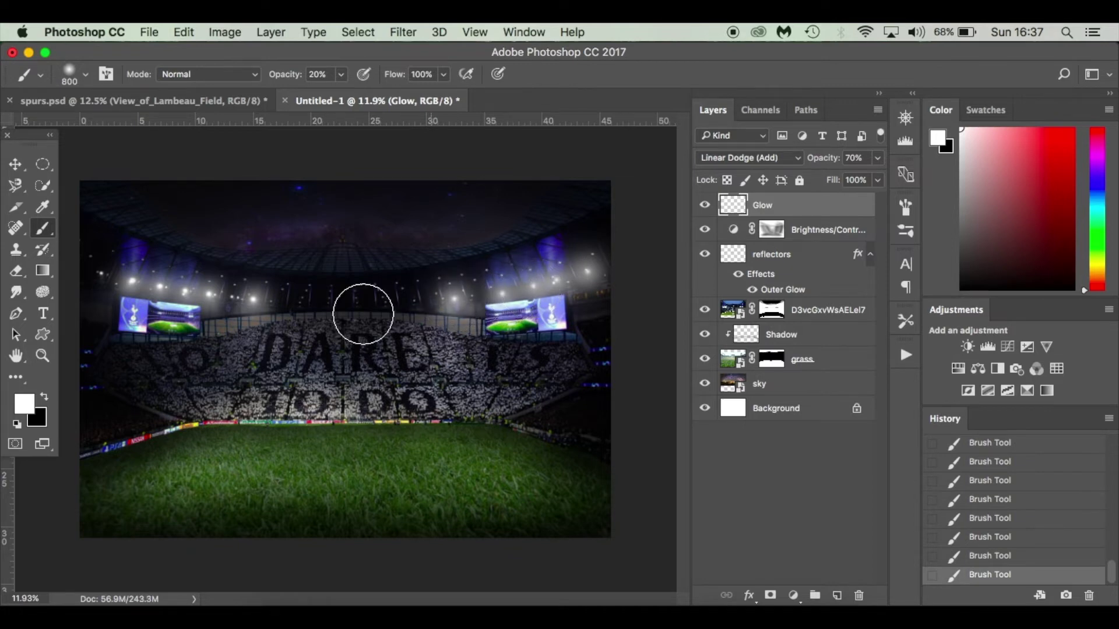
{"action": "left_click", "coordinate": [255, 304]}
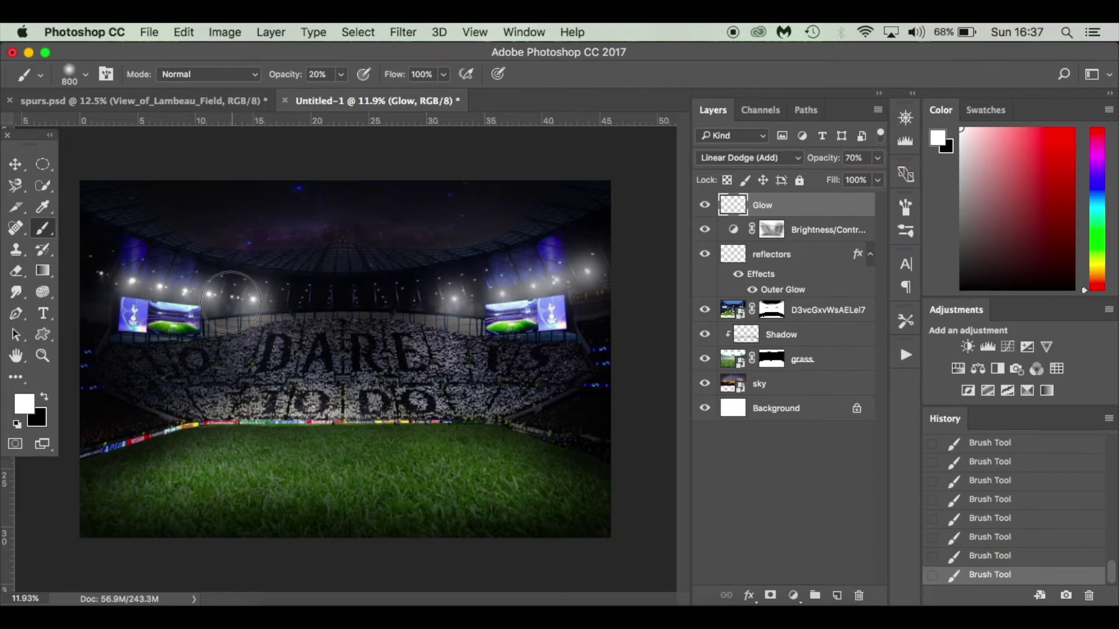
{"action": "left_click", "coordinate": [218, 296]}
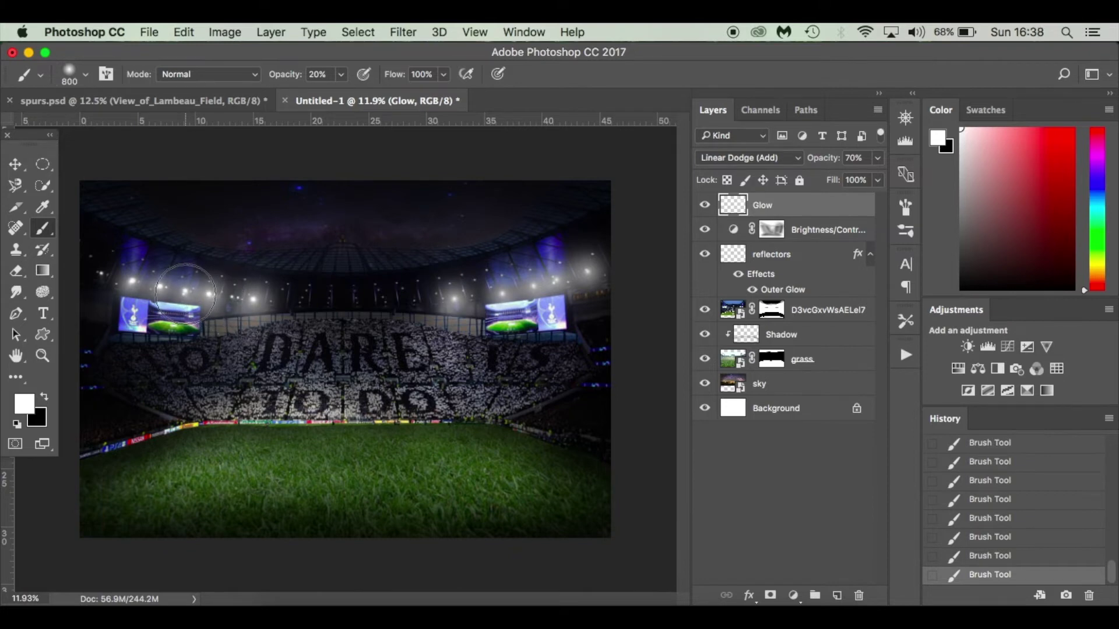
{"action": "left_click", "coordinate": [186, 293]}
{"action": "left_click", "coordinate": [138, 281]}
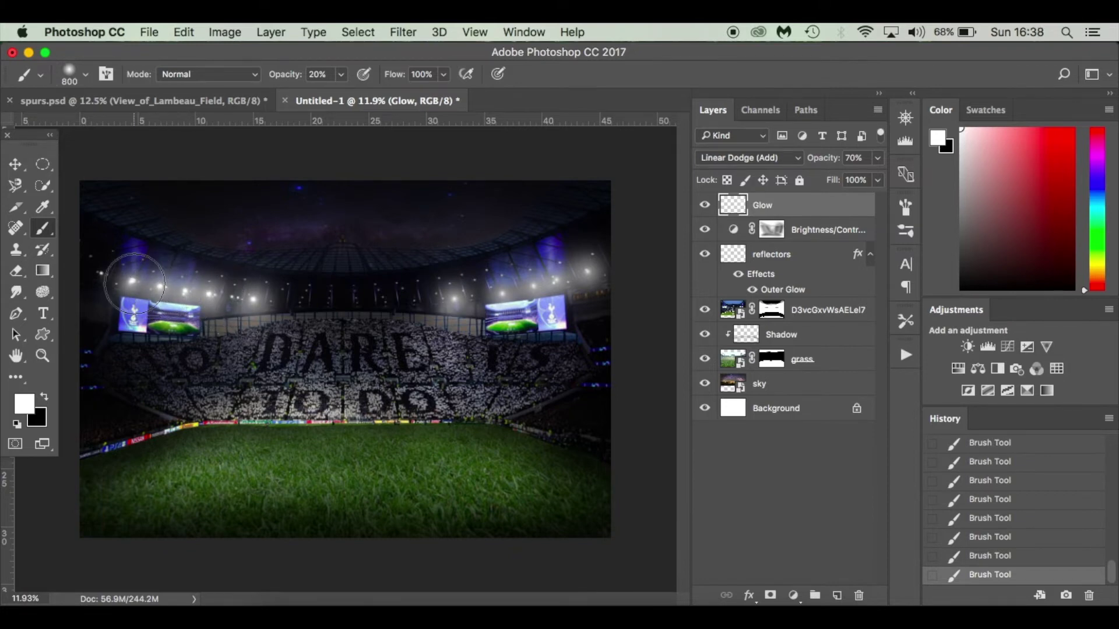
Compare the image with the Glow, Brightness/Contrast and reflectors layers hidden and shown.
{"action": "left_click", "coordinate": [705, 205]}
{"action": "left_click", "coordinate": [705, 255]}
{"action": "left_click", "coordinate": [705, 254]}
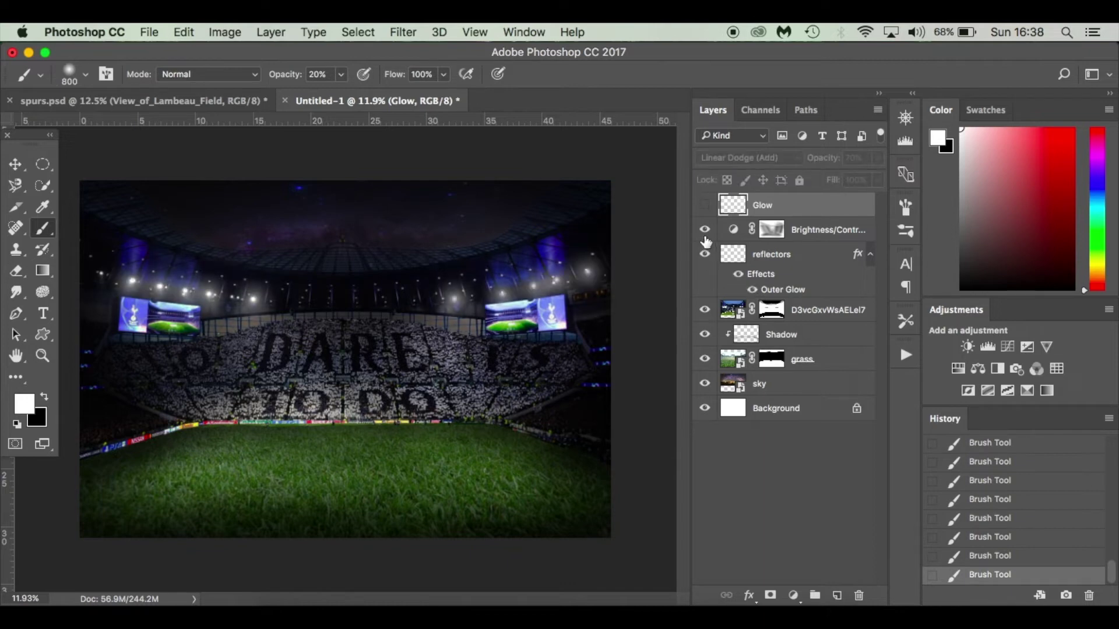
{"action": "left_click", "coordinate": [705, 229]}
{"action": "left_click", "coordinate": [705, 229]}
{"action": "left_click", "coordinate": [705, 205]}
{"action": "left_click", "coordinate": [705, 206]}
{"action": "left_click", "coordinate": [705, 230]}
{"action": "left_click", "coordinate": [705, 260]}
{"action": "left_click", "coordinate": [708, 229]}
{"action": "right_click", "coordinate": [706, 205]}
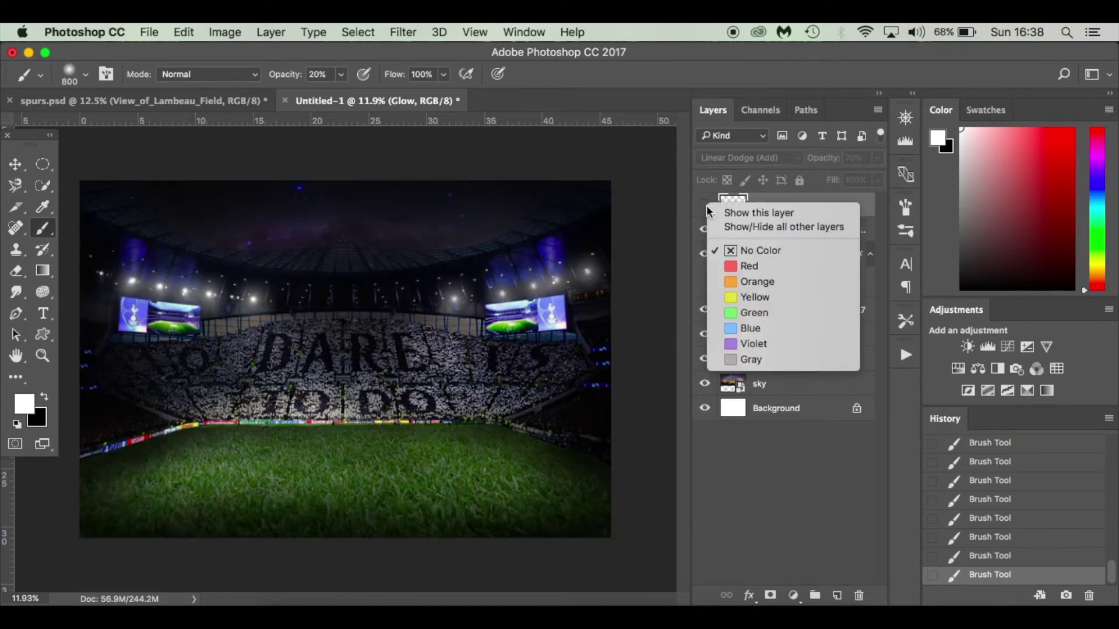
{"action": "left_click", "coordinate": [693, 204]}
{"action": "left_click", "coordinate": [705, 205]}
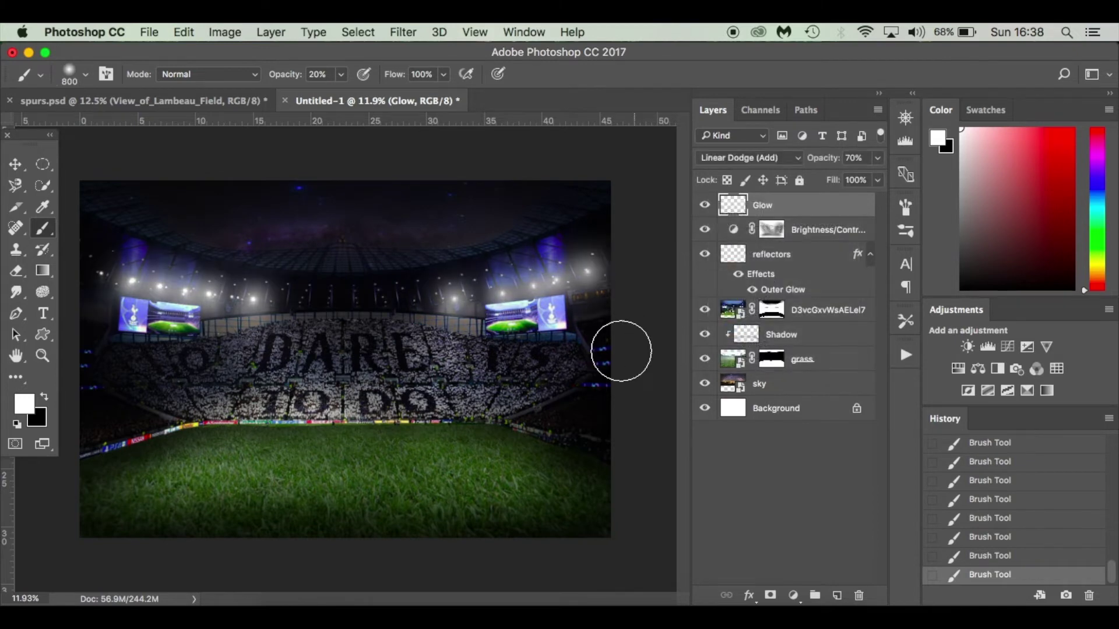
Reduce the Glow layer's opacity to 50%.
{"action": "left_click", "coordinate": [878, 157]}
{"action": "left_click_drag", "start_coordinate": [845, 176], "coordinate": [840, 176]}
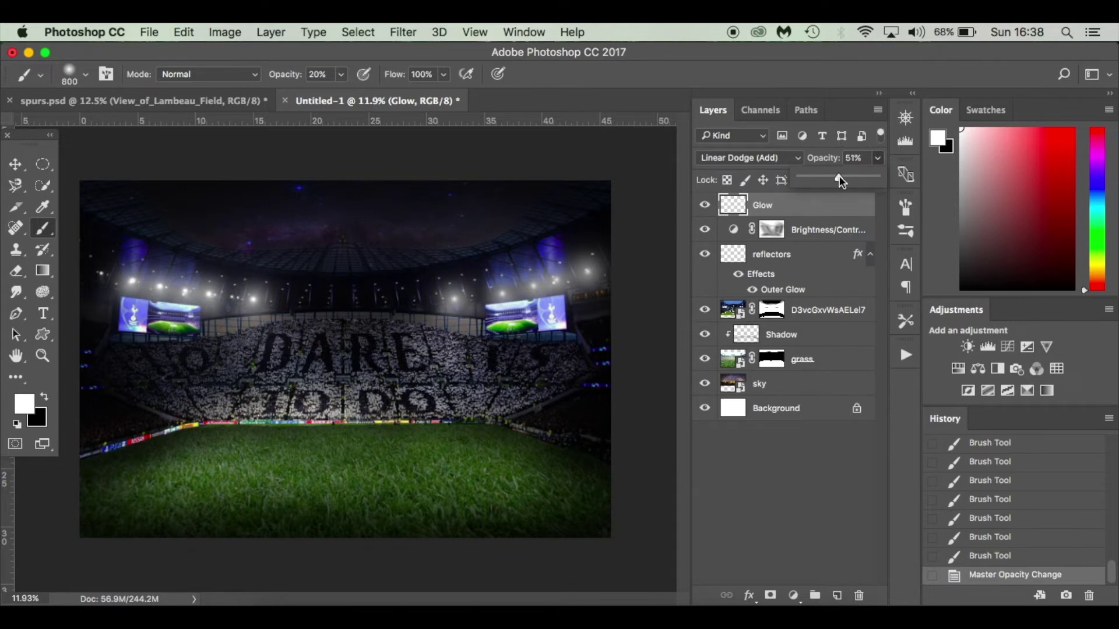
{"action": "left_click", "coordinate": [817, 463]}
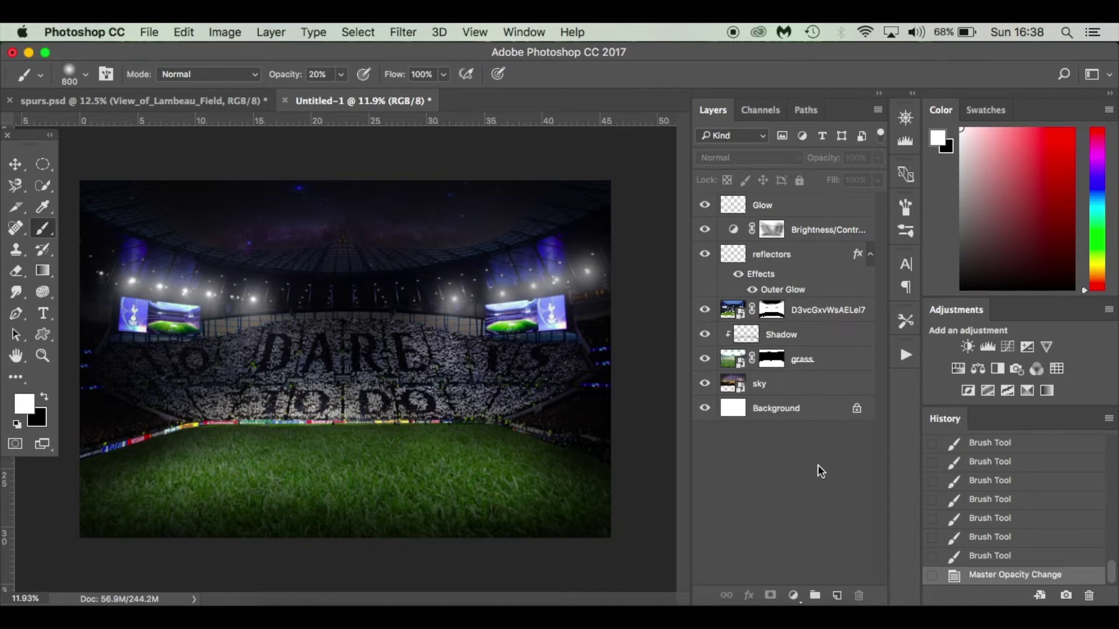
{"action": "left_click", "coordinate": [830, 203]}
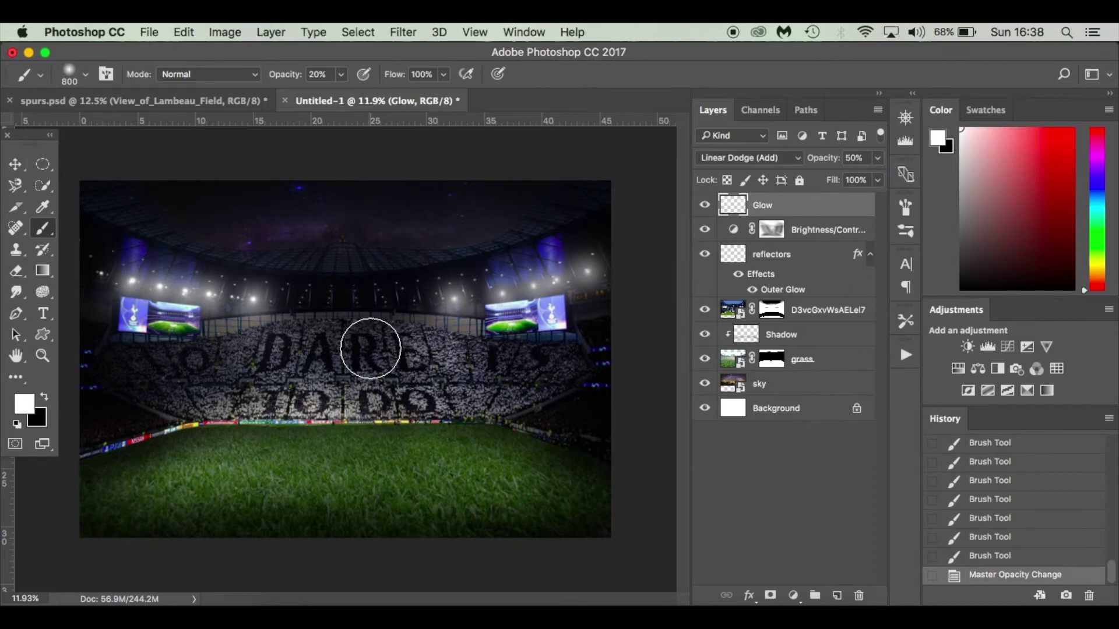
Darken the right side and far edge of the grass on the Shadow layer with a black brush at 100% opacity and 5% flow.
{"action": "left_click", "coordinate": [815, 343]}
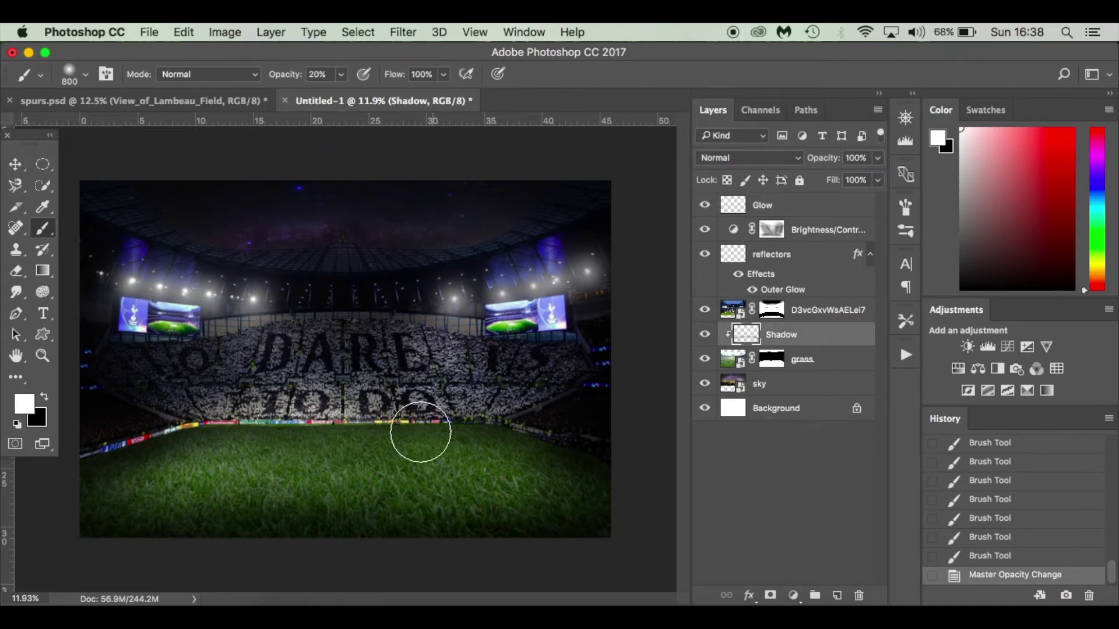
{"action": "left_click", "coordinate": [43, 397]}
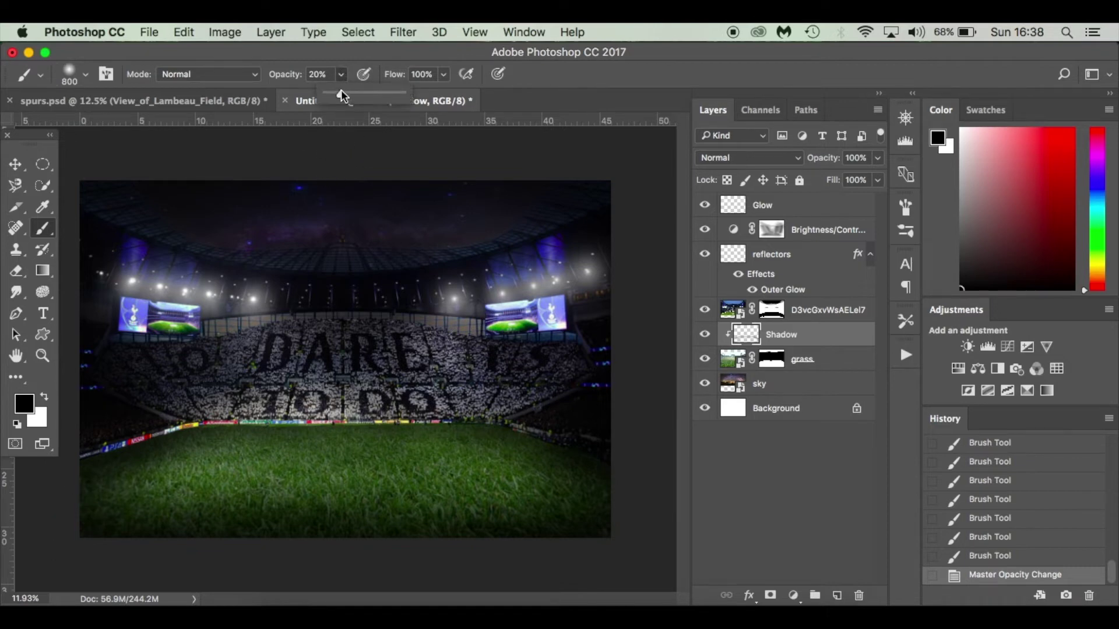
{"action": "key", "text": "0"}
{"action": "left_click", "coordinate": [443, 74]}
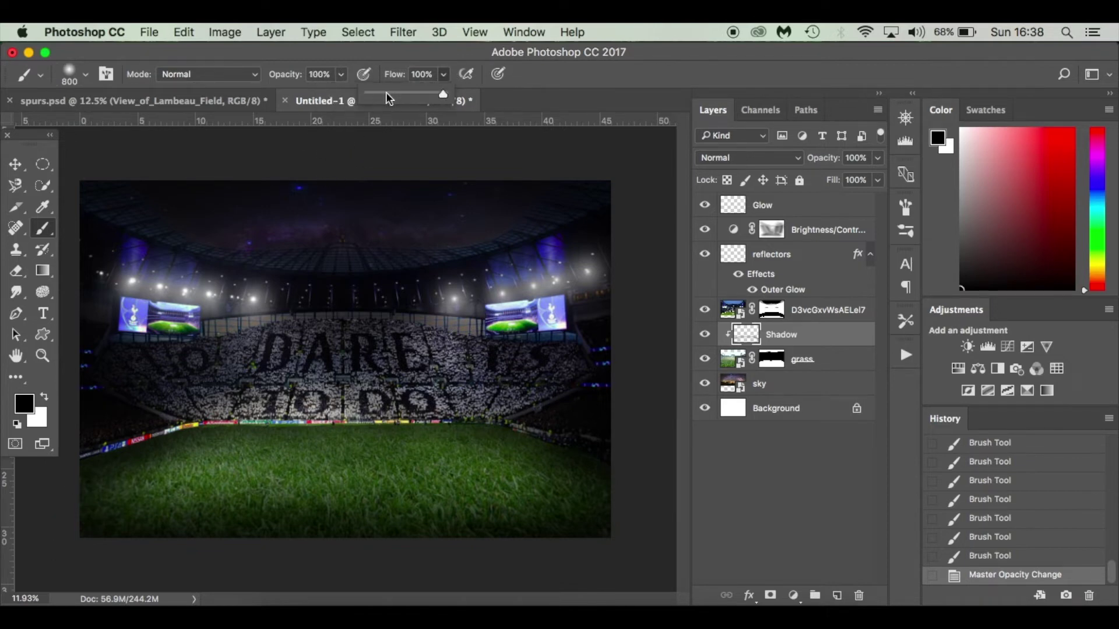
{"action": "left_click", "coordinate": [372, 93]}
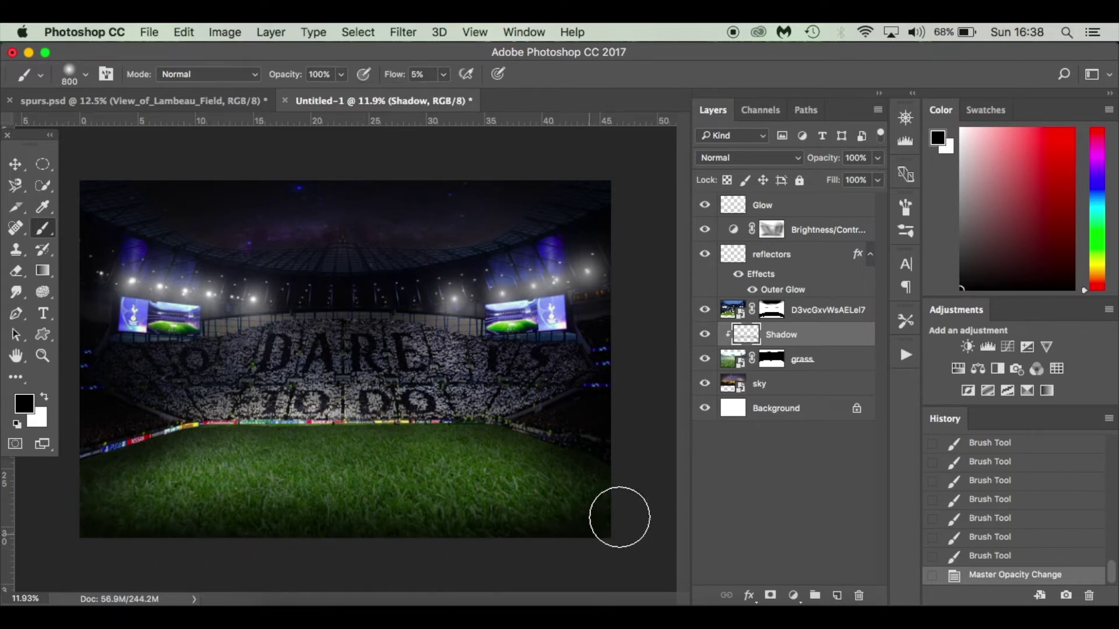
{"action": "mouse_move", "coordinate": [626, 462]}
{"action": "left_mouse_down"}
{"action": "mouse_move", "coordinate": [586, 433]}
{"action": "mouse_move", "coordinate": [524, 418]}
{"action": "mouse_move", "coordinate": [617, 435]}
{"action": "left_mouse_up"}
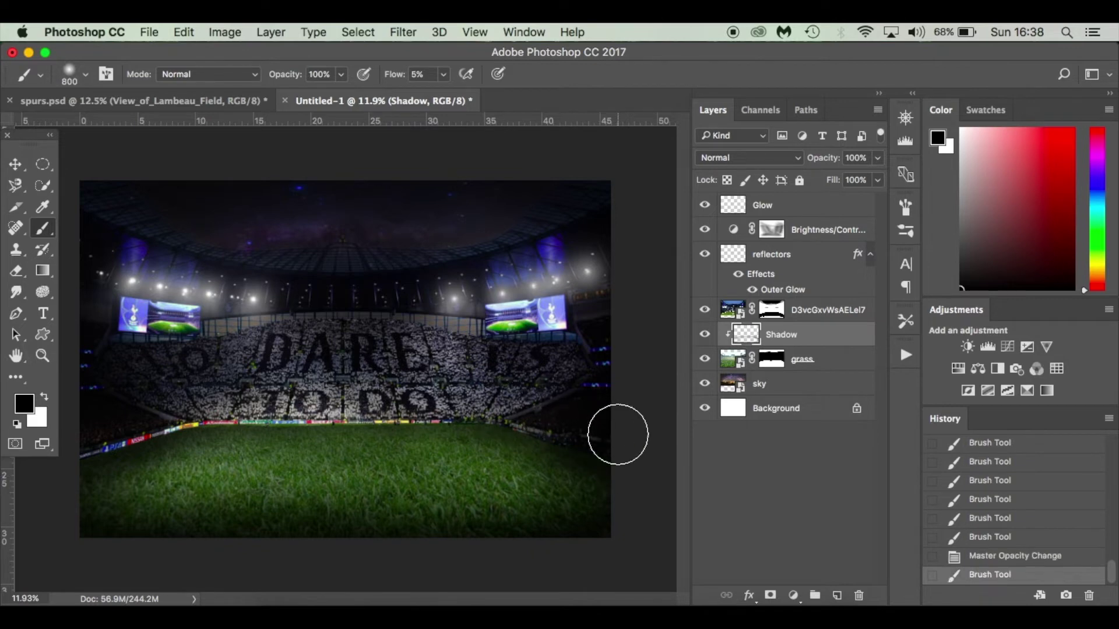
{"action": "mouse_move", "coordinate": [510, 413]}
{"action": "left_mouse_down"}
{"action": "mouse_move", "coordinate": [450, 394]}
{"action": "mouse_move", "coordinate": [599, 417]}
{"action": "left_mouse_up"}
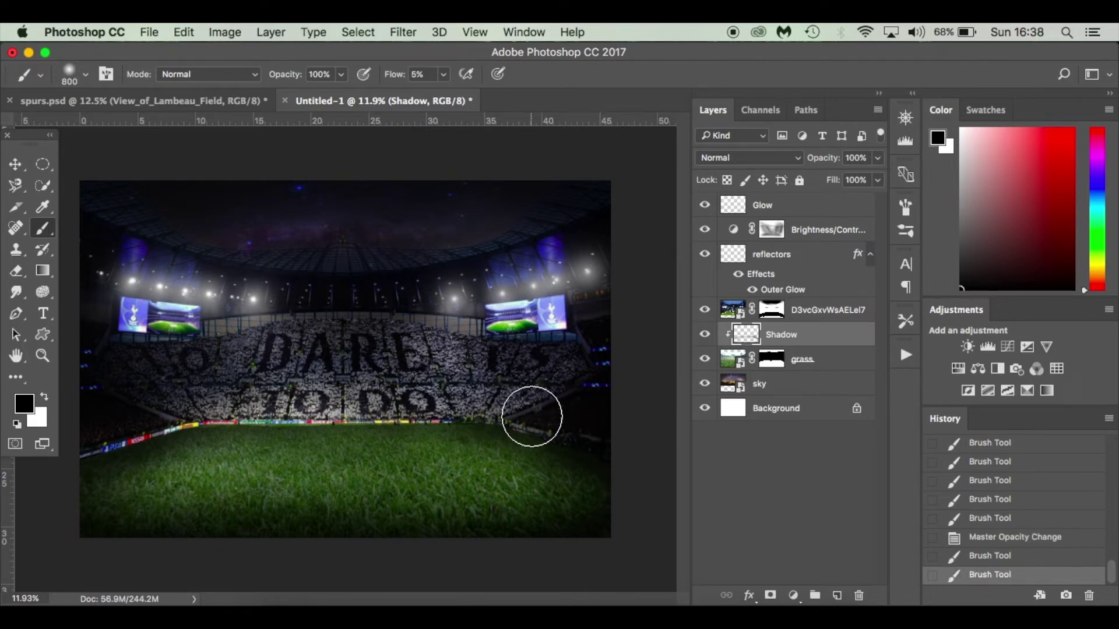
{"action": "mouse_move", "coordinate": [451, 401]}
{"action": "left_mouse_down"}
{"action": "mouse_move", "coordinate": [512, 418]}
{"action": "mouse_move", "coordinate": [215, 436]}
{"action": "mouse_move", "coordinate": [195, 416]}
{"action": "left_mouse_up"}
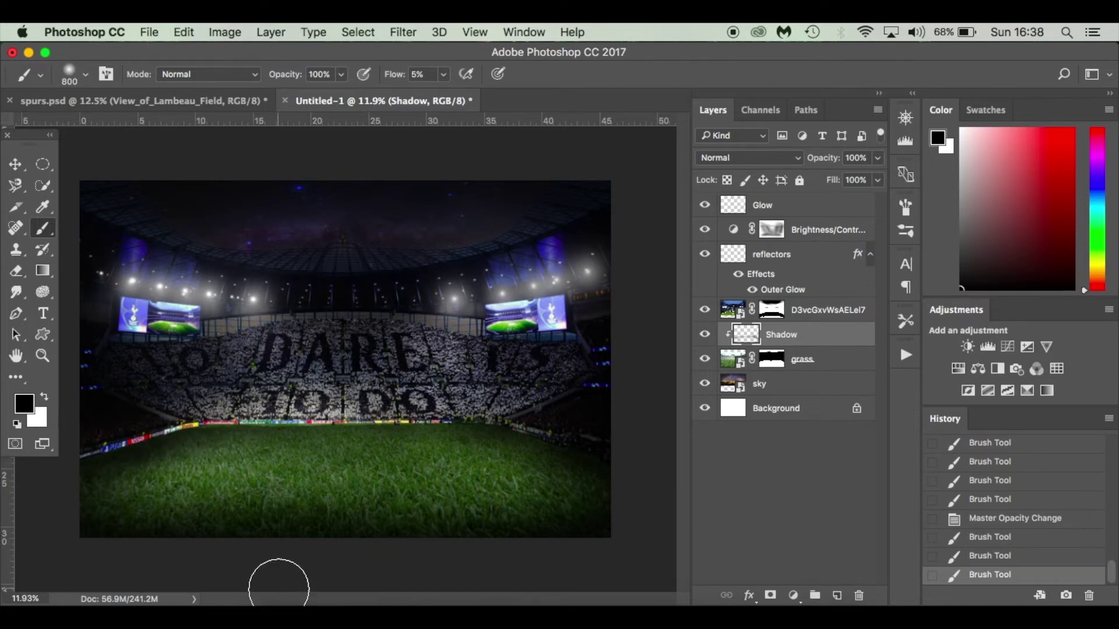
{"action": "key", "text": "v"}
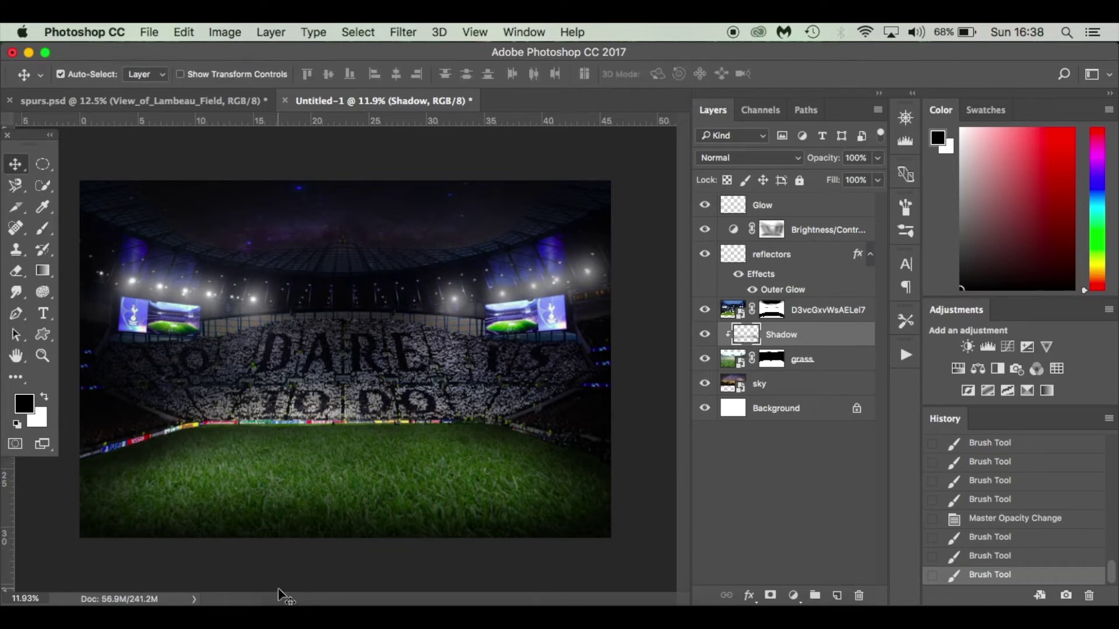
Check the player arrangement in the finished spurs.psd document and return to Untitled-1.
{"action": "left_click", "coordinate": [806, 211]}
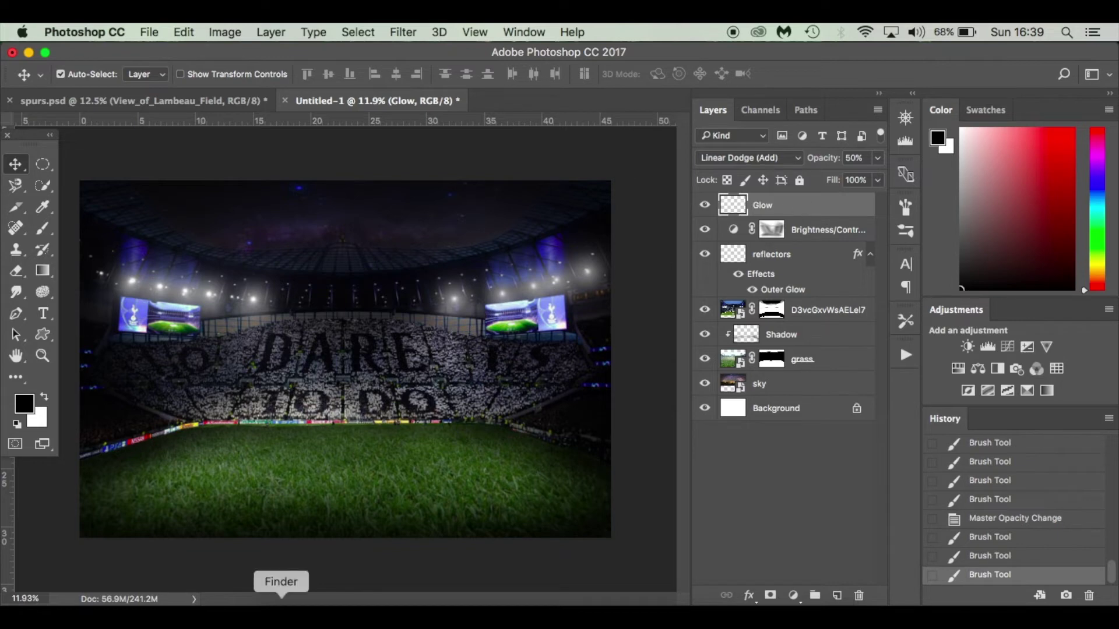
{"action": "left_click", "coordinate": [281, 603]}
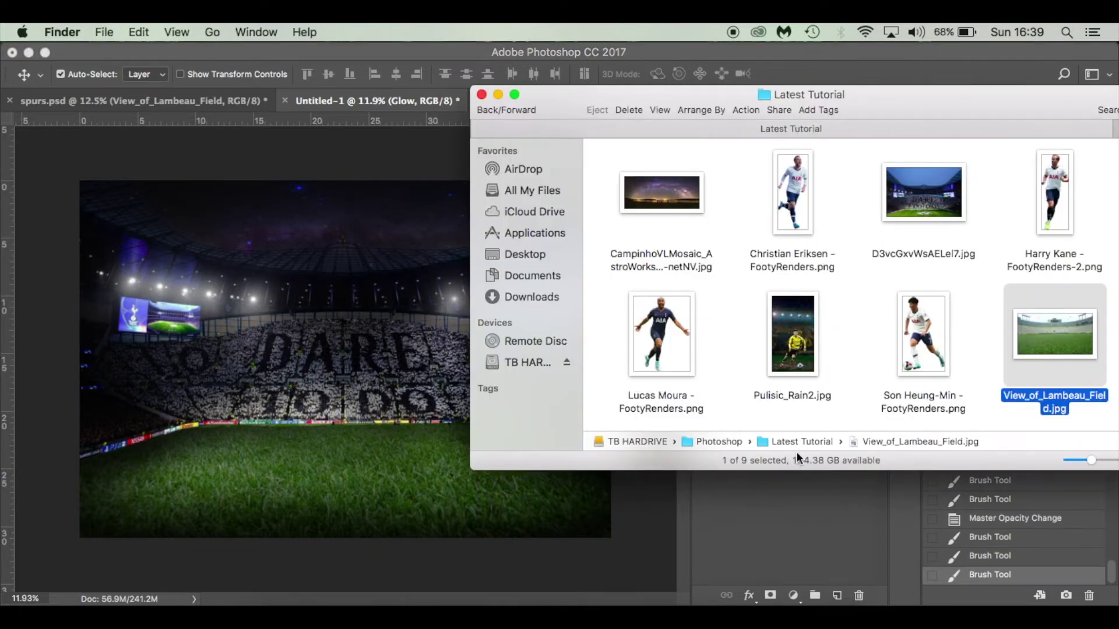
{"action": "left_click", "coordinate": [691, 526]}
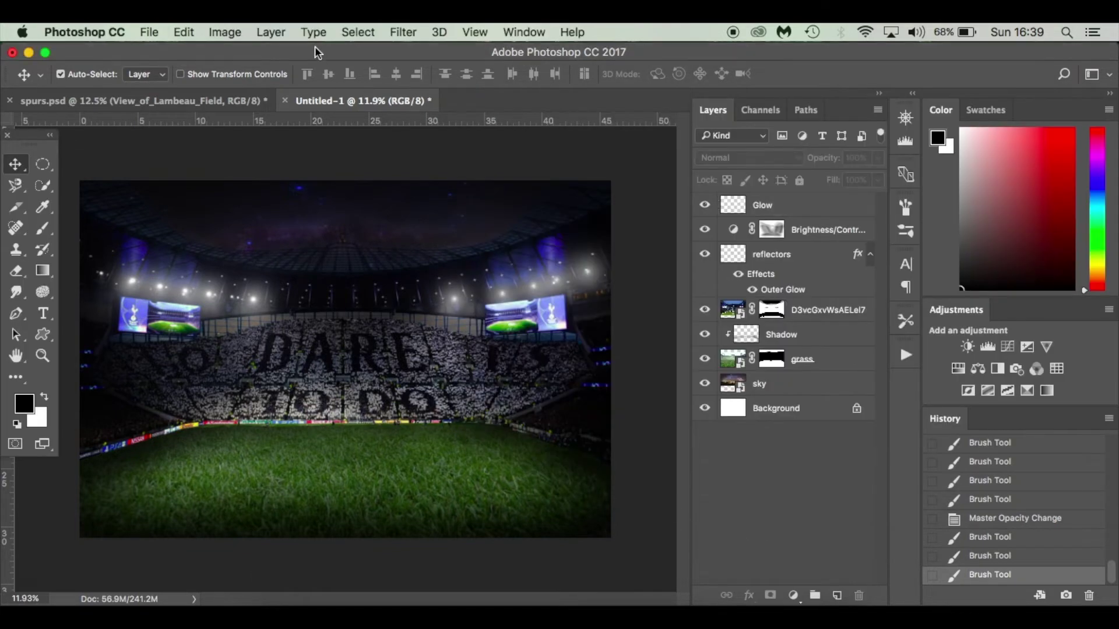
{"action": "left_click", "coordinate": [207, 102]}
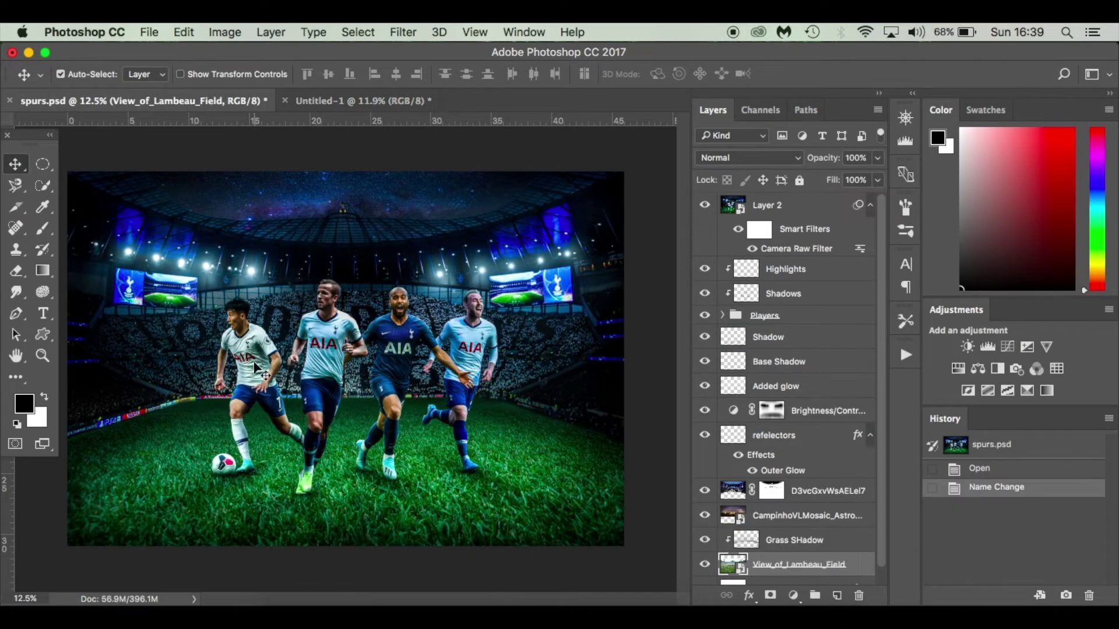
{"action": "left_click", "coordinate": [335, 100]}
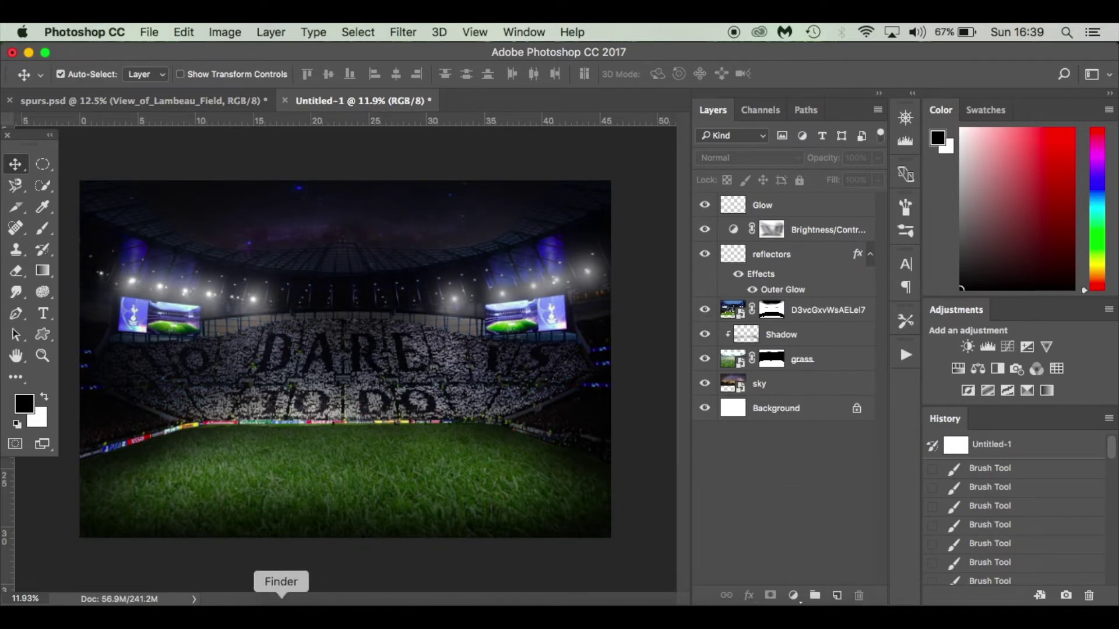
Place the Harry Kane - FootyRenders-2.png image from the Latest Tutorial folder into Untitled-1 and scale it proportionally to about 26.6%.
{"action": "left_click", "coordinate": [281, 606]}
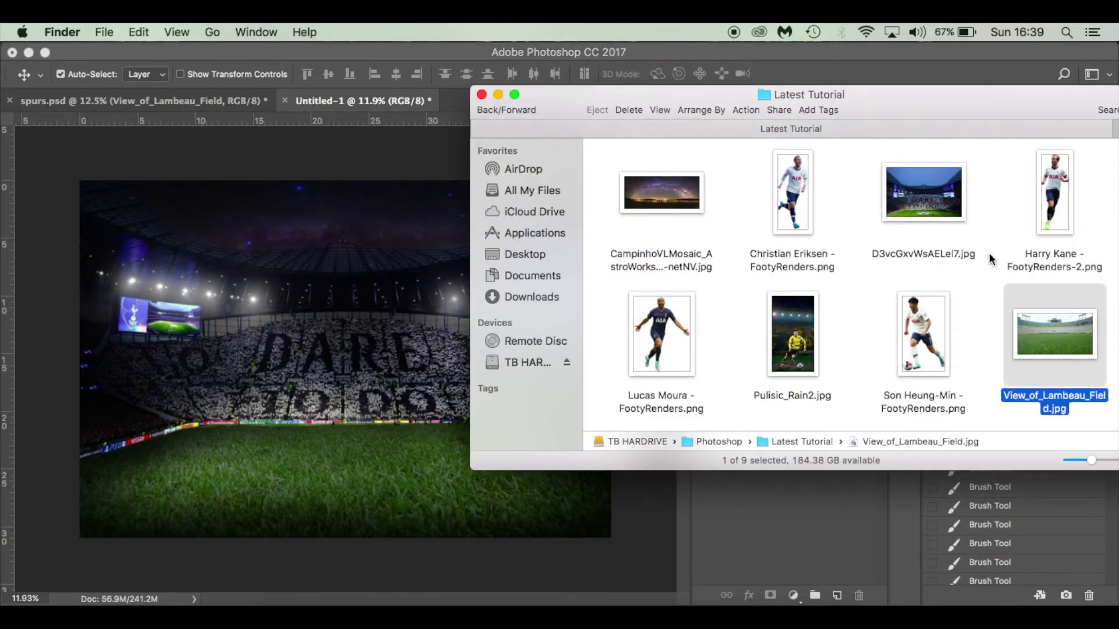
{"action": "left_click_drag", "start_coordinate": [1052, 203], "coordinate": [313, 429]}
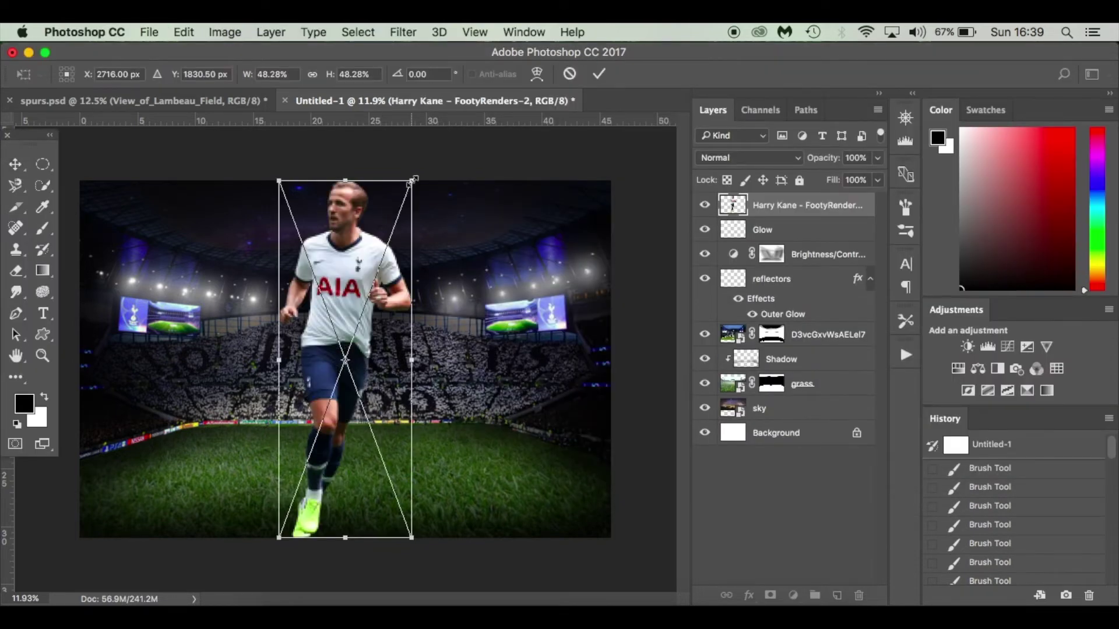
{"action": "left_click_drag", "start_coordinate": [414, 179], "coordinate": [445, 278]}
{"action": "key", "text": "super+z"}
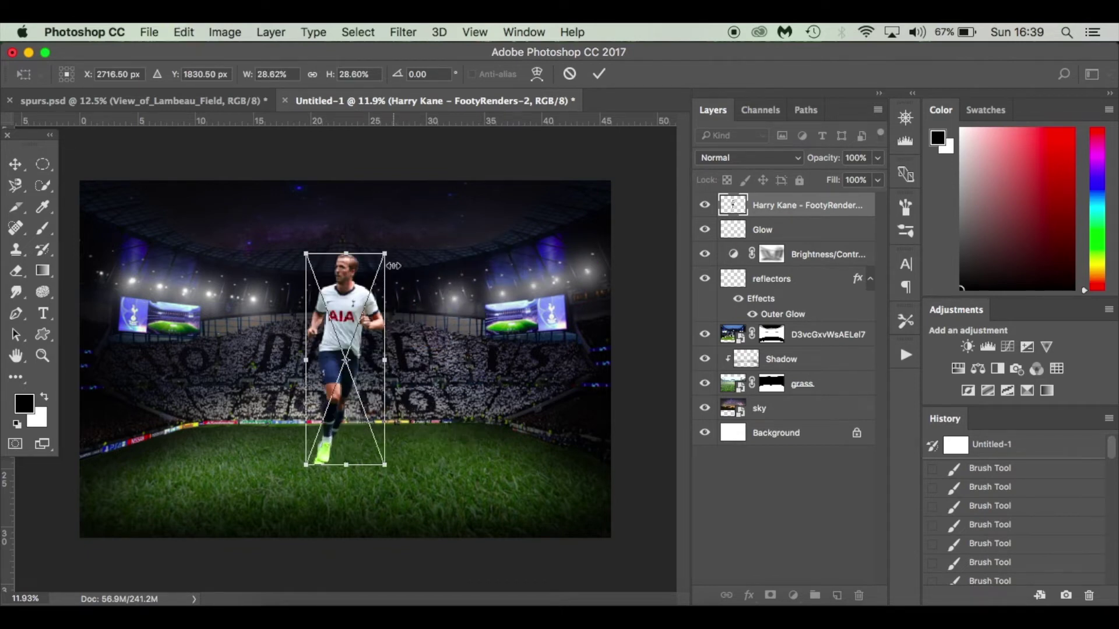
{"action": "left_click_drag", "start_coordinate": [388, 253], "coordinate": [373, 288]}
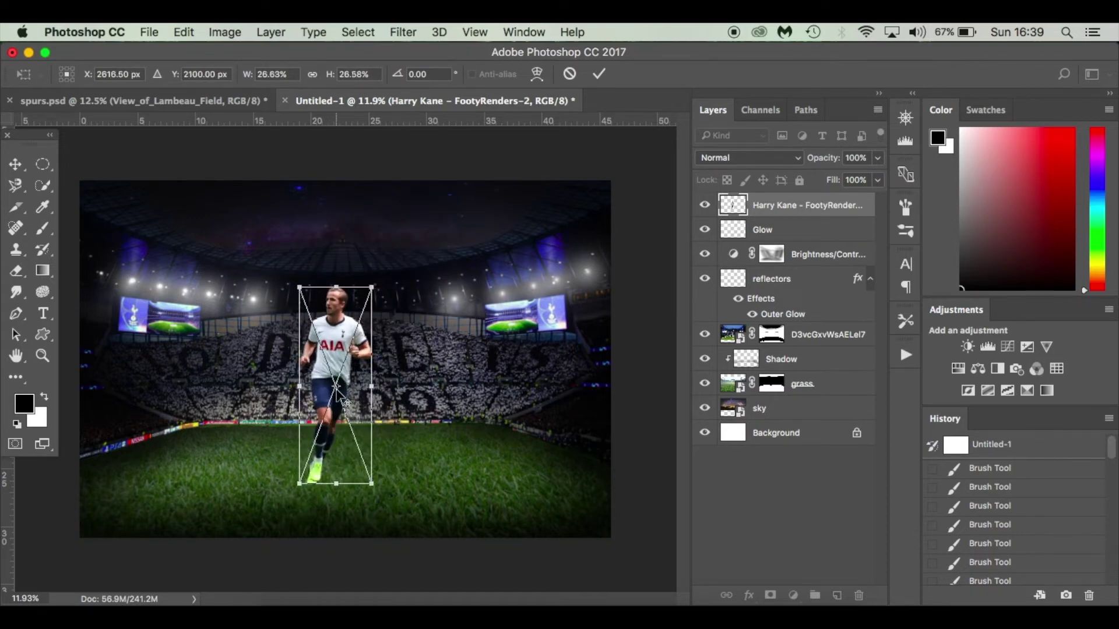
Fine-tune the placed player's size using lower-left and centre reference points, shift him slightly left of the pitch's centre, and commit the placement.
{"action": "left_click_drag", "start_coordinate": [335, 388], "coordinate": [300, 484]}
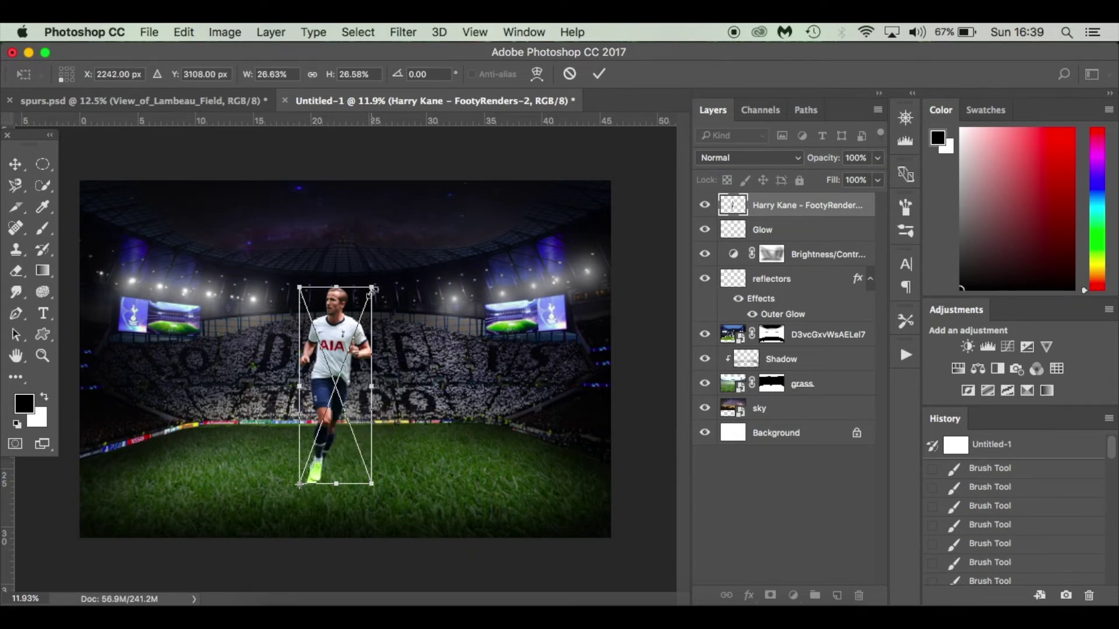
{"action": "mouse_move", "coordinate": [376, 286]}
{"action": "left_mouse_down"}
{"action": "mouse_move", "coordinate": [367, 289]}
{"action": "mouse_move", "coordinate": [376, 265]}
{"action": "mouse_move", "coordinate": [359, 301]}
{"action": "left_mouse_up"}
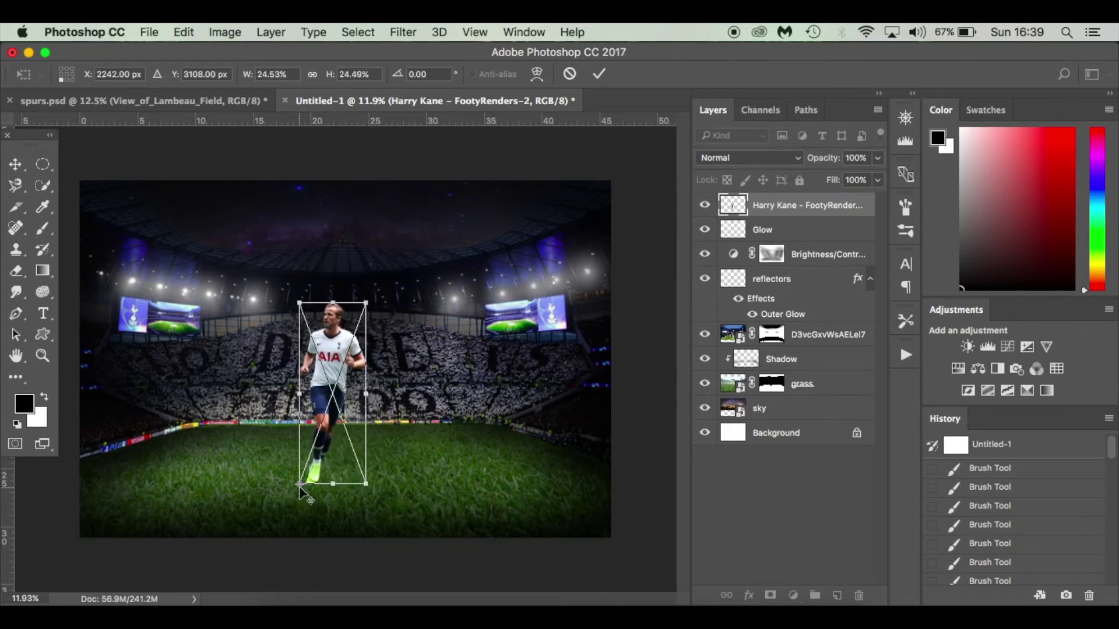
{"action": "left_click_drag", "start_coordinate": [299, 483], "coordinate": [333, 393]}
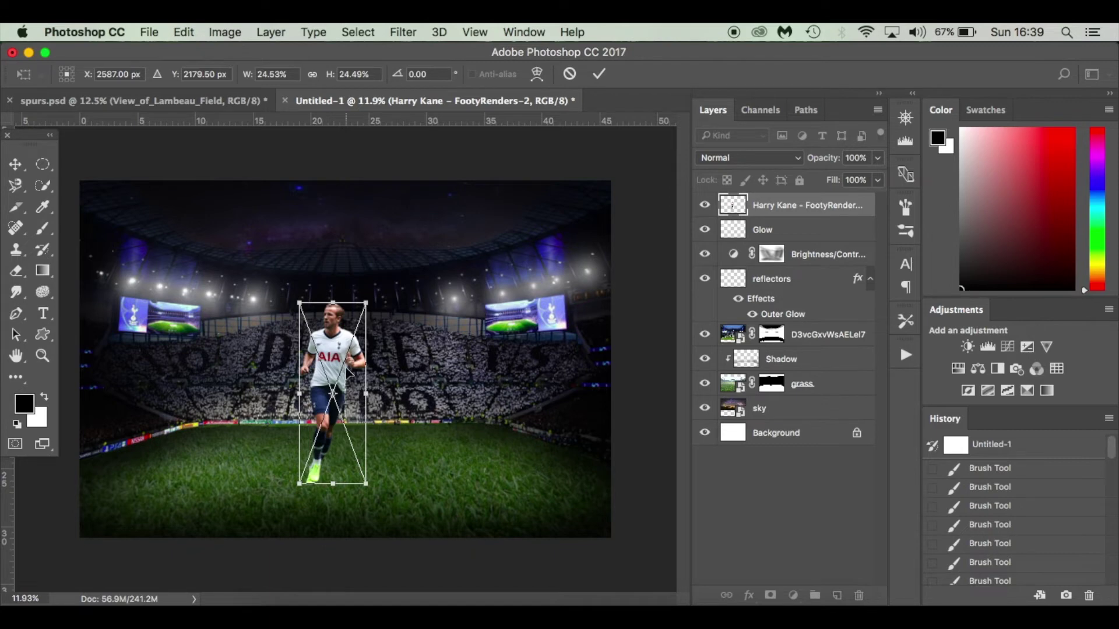
{"action": "left_click_drag", "start_coordinate": [345, 349], "coordinate": [330, 329]}
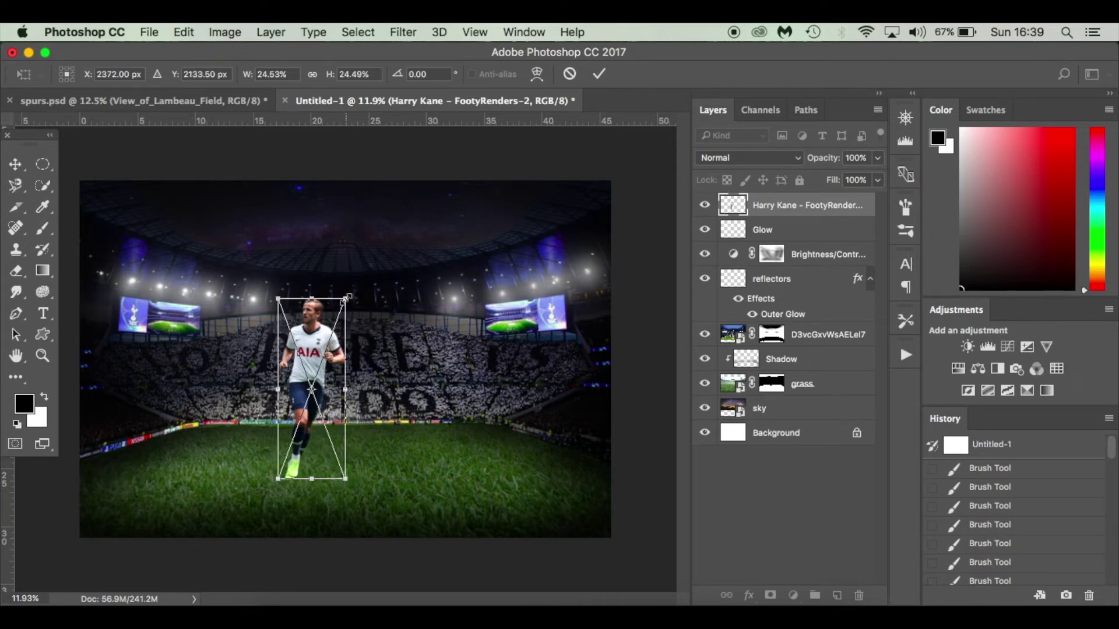
{"action": "left_click_drag", "start_coordinate": [349, 294], "coordinate": [361, 279]}
{"action": "key", "text": "Return"}
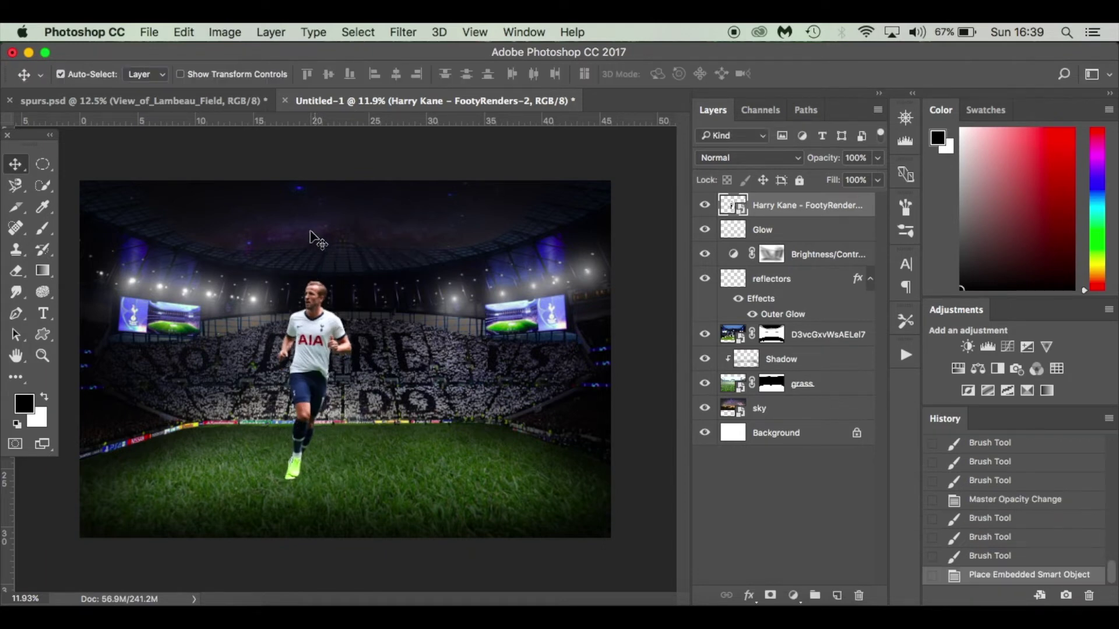
Compare the player's position with spurs.psd and move the player in Untitled-1 slightly down and to the right.
{"action": "left_click", "coordinate": [224, 101]}
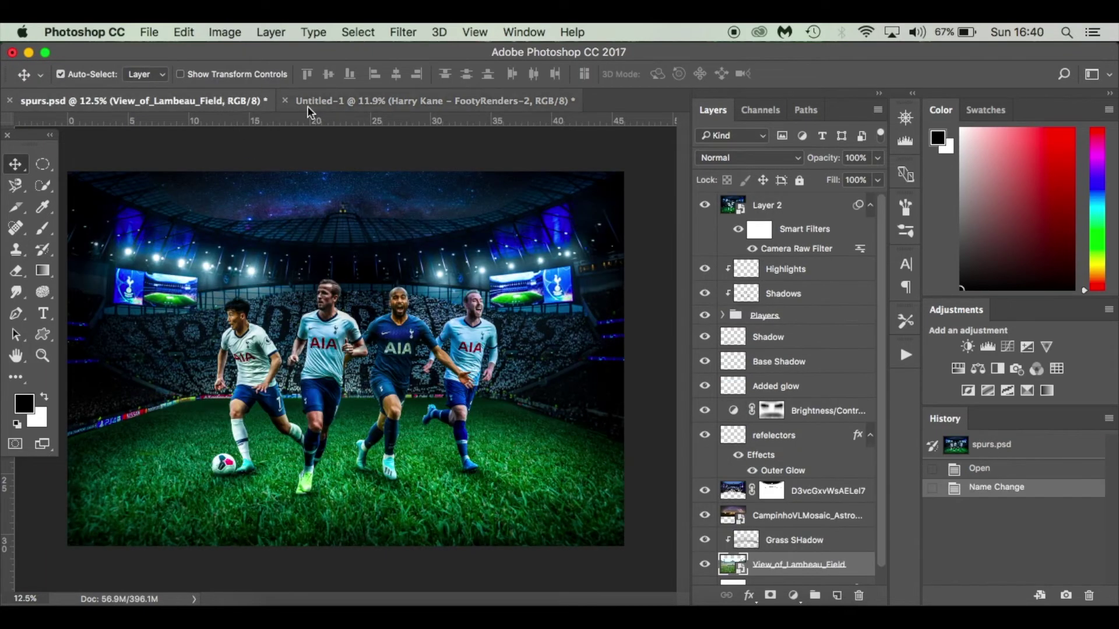
{"action": "left_click", "coordinate": [383, 103]}
{"action": "left_click_drag", "start_coordinate": [310, 346], "coordinate": [318, 359]}
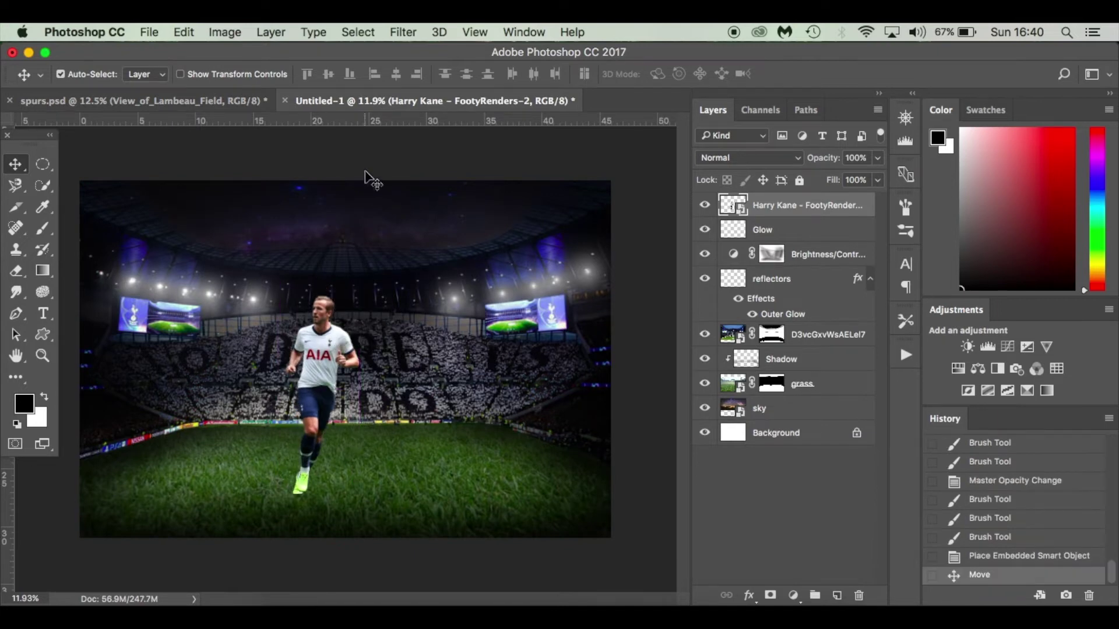
Check spurs.psd, place the Son Heung-Min - FootyRenders image into Untitled-1, scale it to about 32%, and position him left of Harry Kane.
{"action": "left_click", "coordinate": [223, 100]}
{"action": "left_click", "coordinate": [341, 99]}
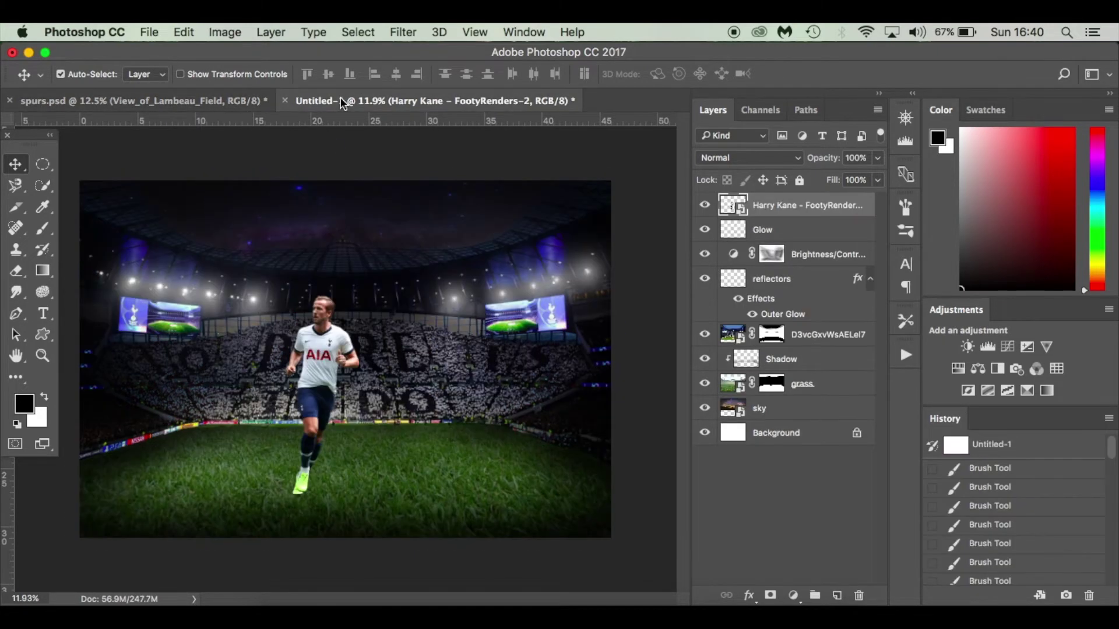
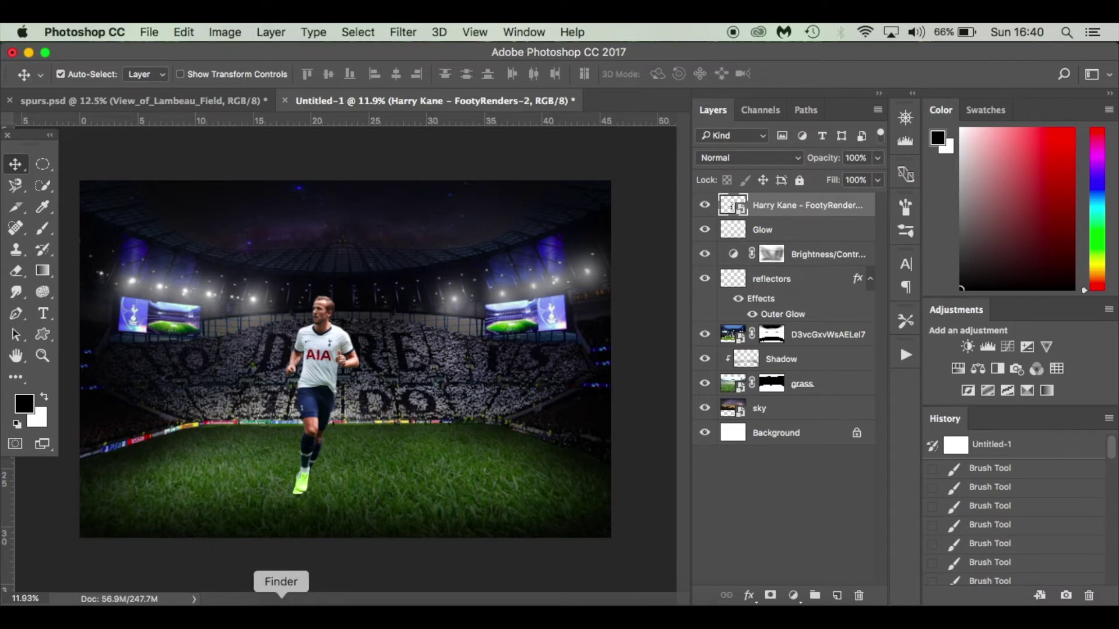
{"action": "left_click", "coordinate": [281, 617]}
{"action": "left_click_drag", "start_coordinate": [912, 335], "coordinate": [234, 386]}
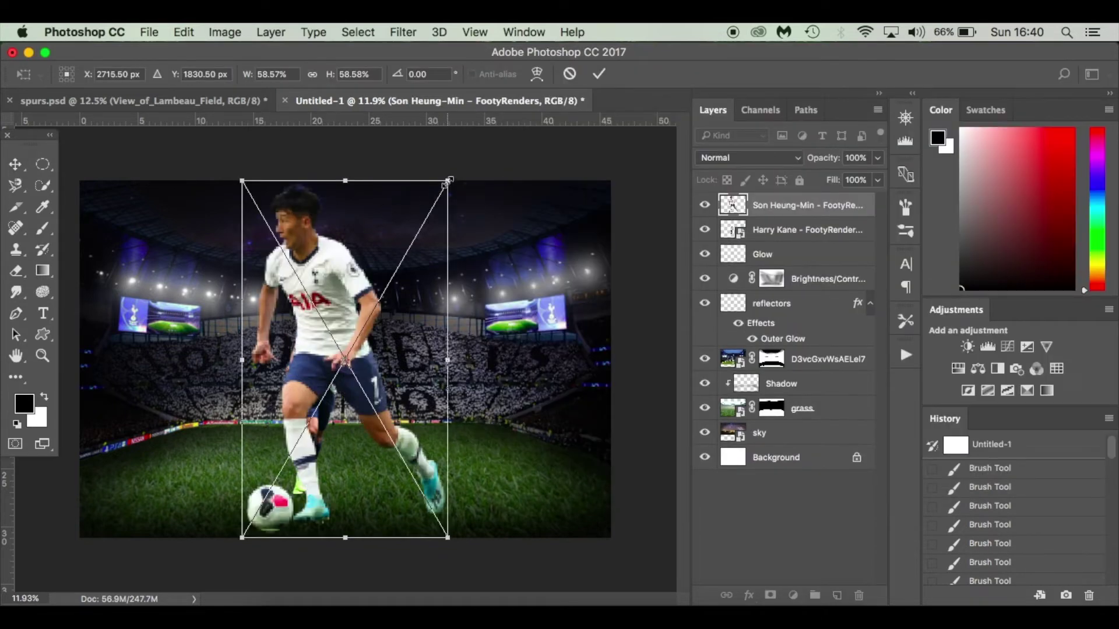
{"action": "left_click_drag", "start_coordinate": [449, 181], "coordinate": [388, 272]}
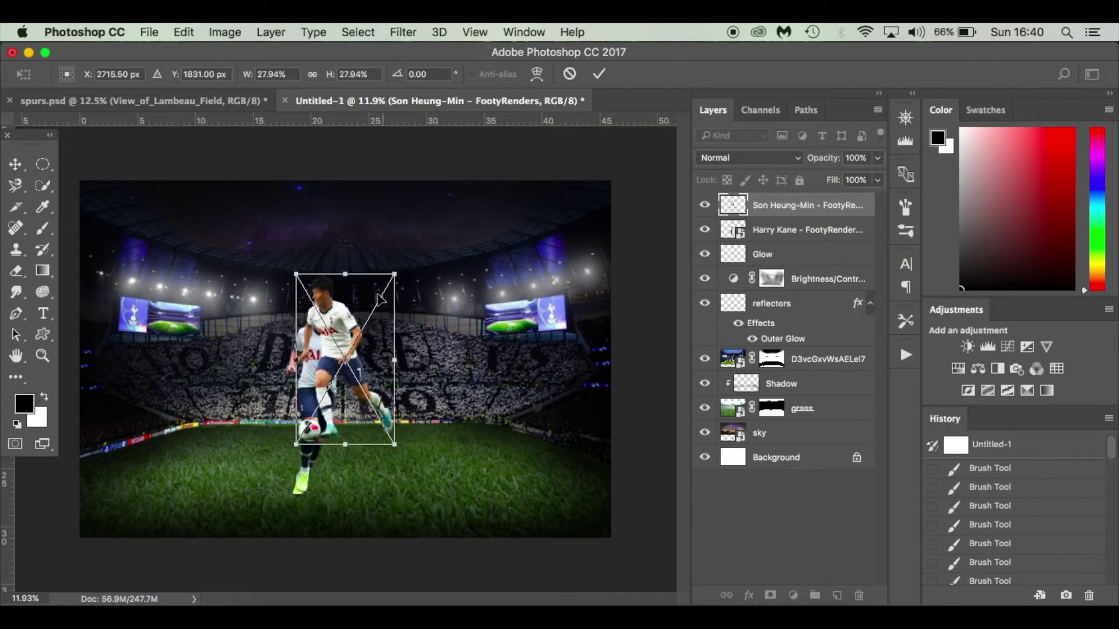
{"action": "left_click_drag", "start_coordinate": [354, 337], "coordinate": [276, 381]}
{"action": "left_click_drag", "start_coordinate": [324, 324], "coordinate": [338, 298]}
{"action": "key", "text": "Return"}
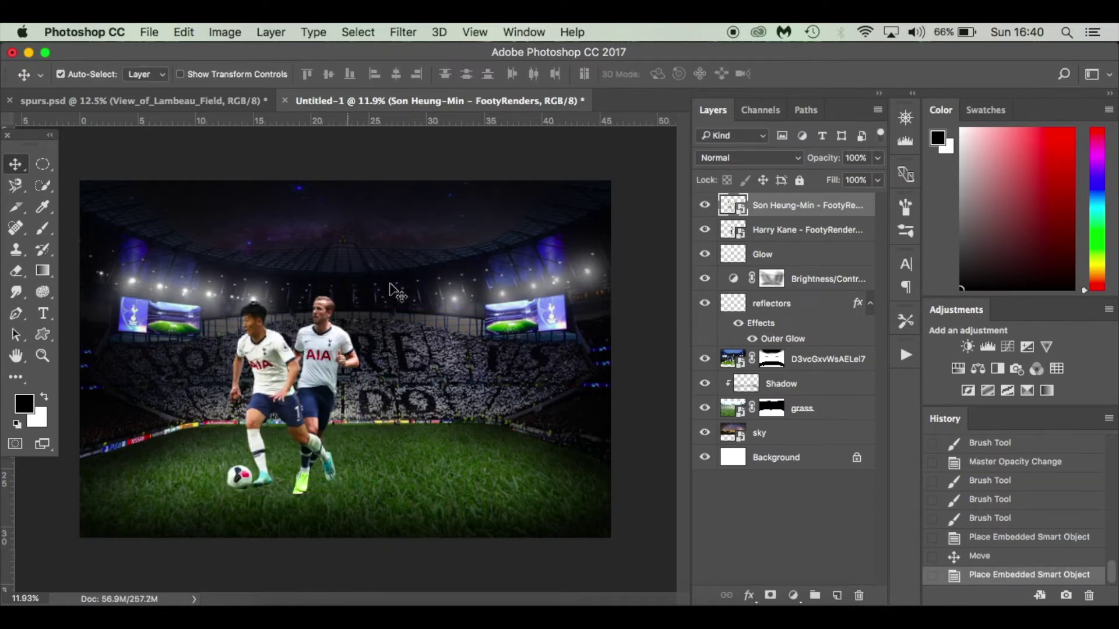
Reorder the Son Heung-Min layer below the Harry Kane layer and, after comparing with spurs.psd, move him slightly left.
{"action": "left_click_drag", "start_coordinate": [810, 213], "coordinate": [807, 239]}
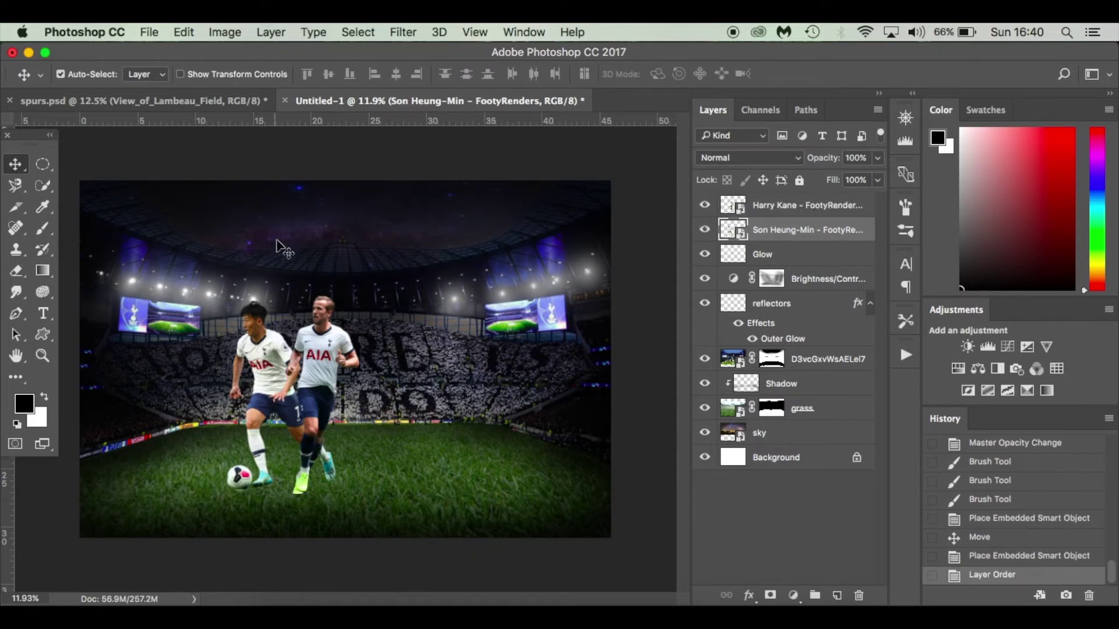
{"action": "left_click", "coordinate": [241, 100]}
{"action": "left_click", "coordinate": [365, 100]}
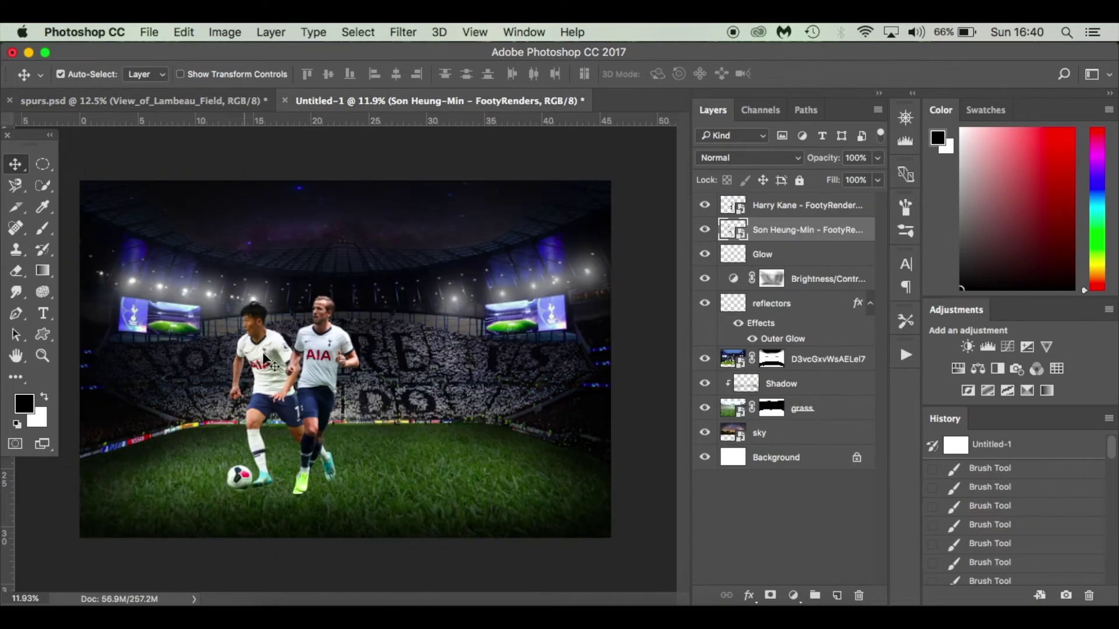
{"action": "left_click_drag", "start_coordinate": [267, 362], "coordinate": [241, 361]}
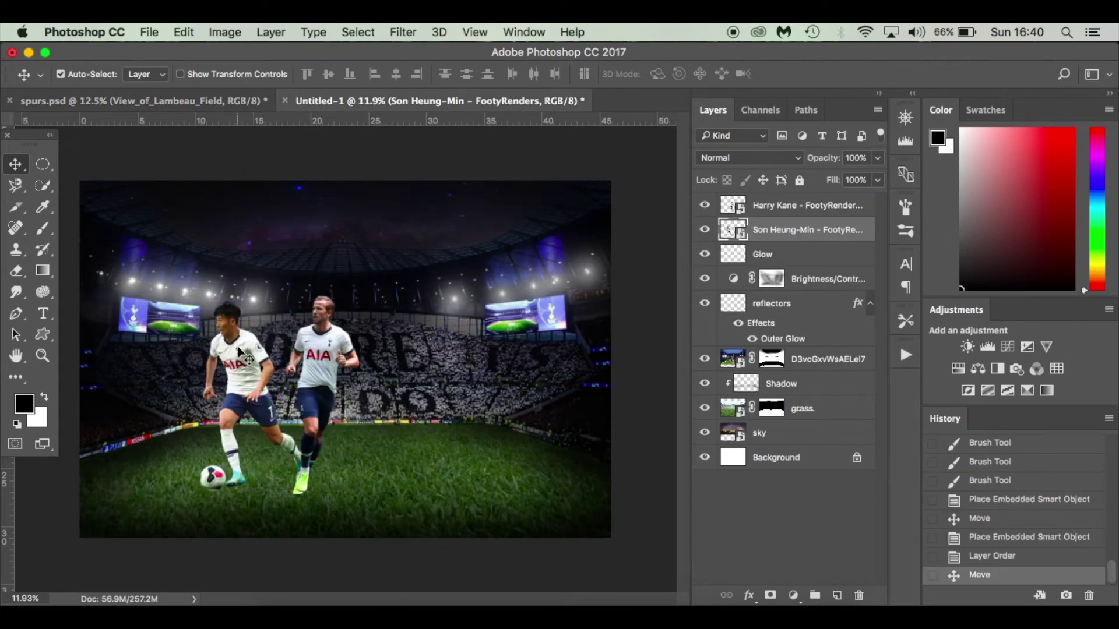
Scale Son Heung-Min down to about 30.5% and shift him slightly right, closer to Harry Kane.
{"action": "key", "text": "ctrl+t"}
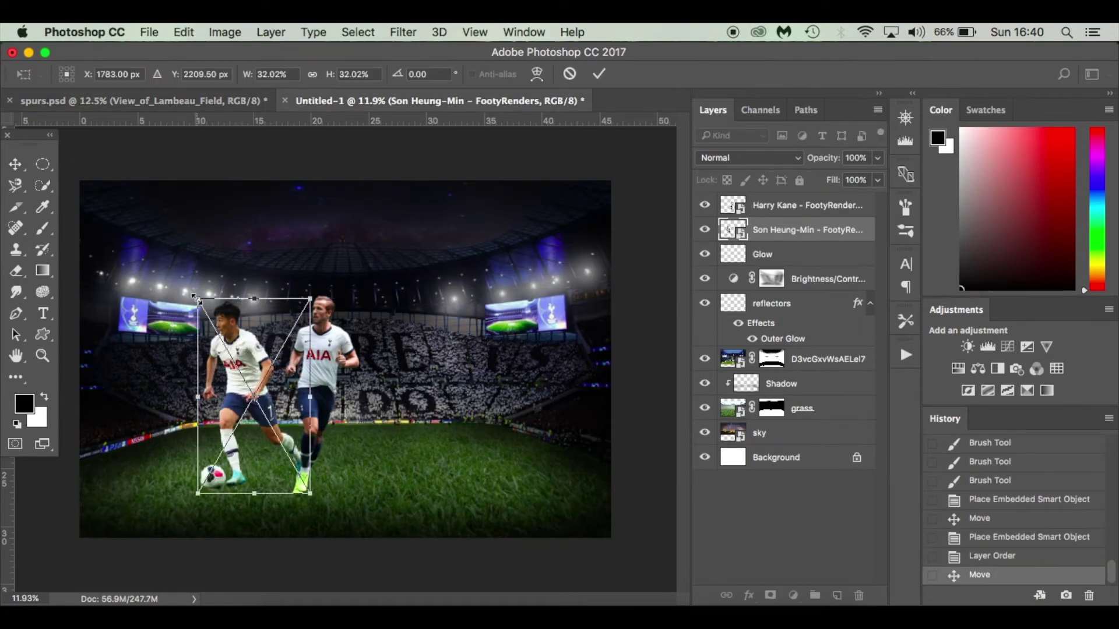
{"action": "left_click_drag", "start_coordinate": [195, 297], "coordinate": [205, 304]}
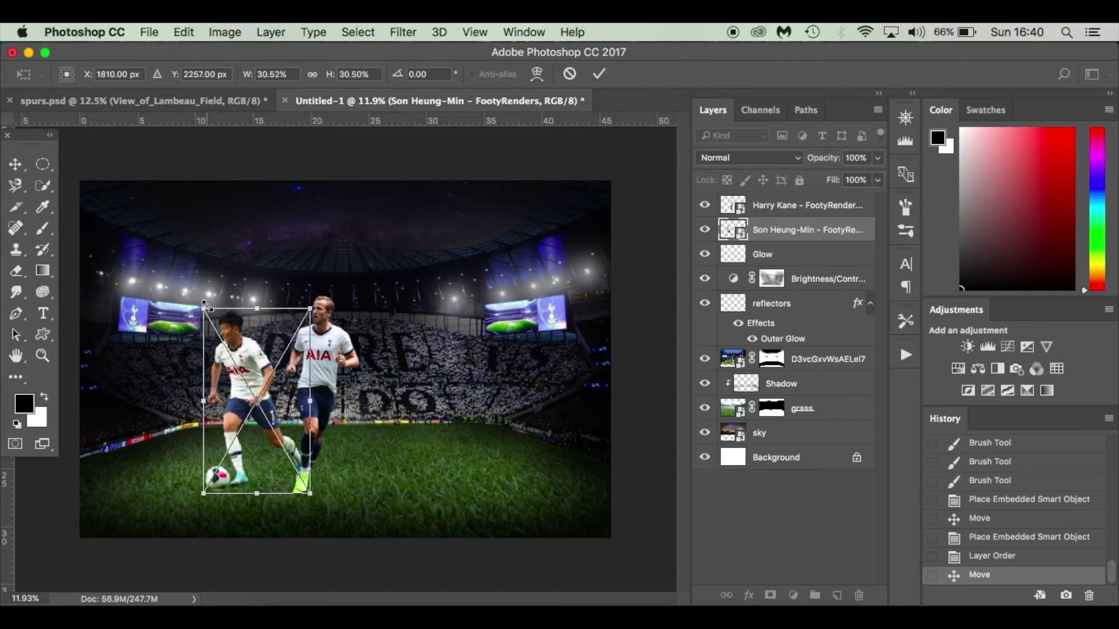
{"action": "left_click_drag", "start_coordinate": [236, 371], "coordinate": [243, 370]}
{"action": "key", "text": "Return"}
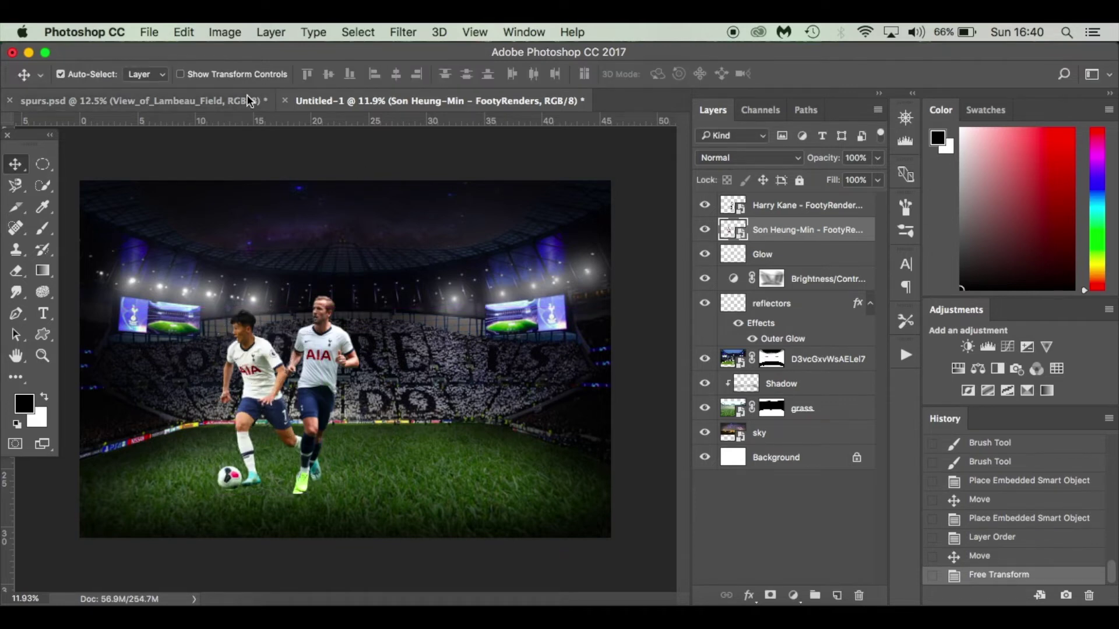
Compare Son Heung-Min's size with spurs.psd and scale him down to about 29.1% in Untitled-1.
{"action": "left_click", "coordinate": [238, 98]}
{"action": "left_click", "coordinate": [351, 100]}
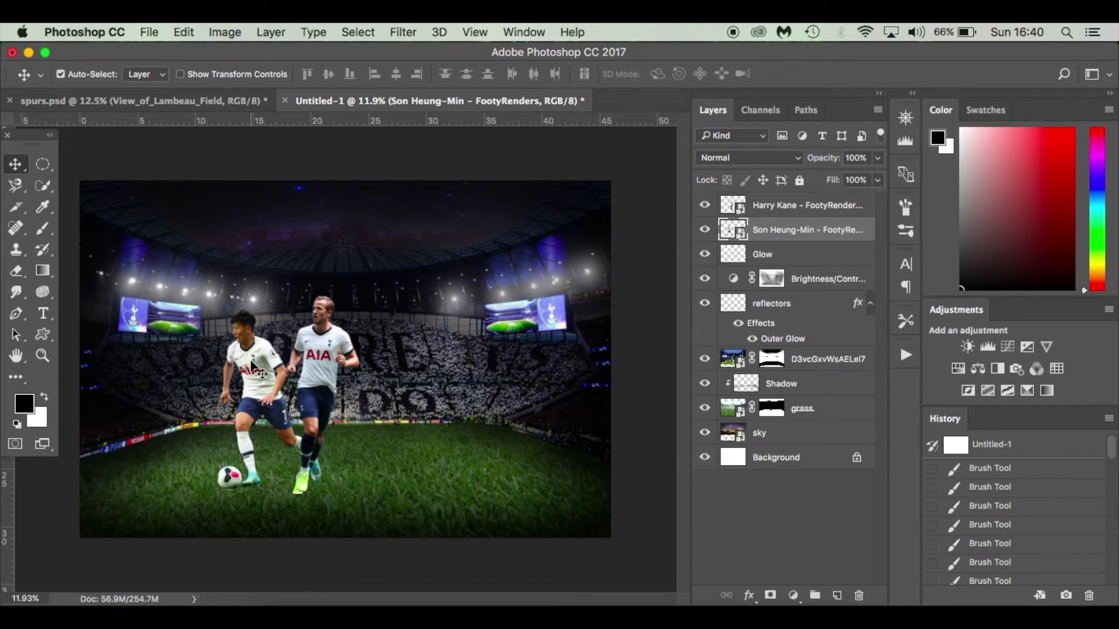
{"action": "key", "text": "super+t"}
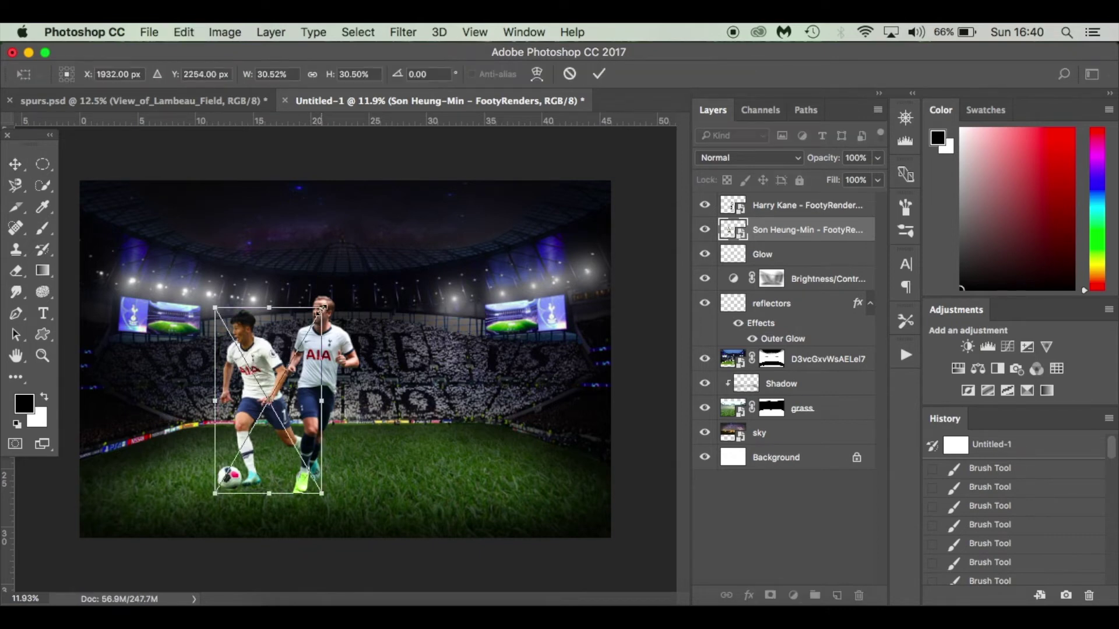
{"action": "left_click_drag", "start_coordinate": [320, 312], "coordinate": [319, 324]}
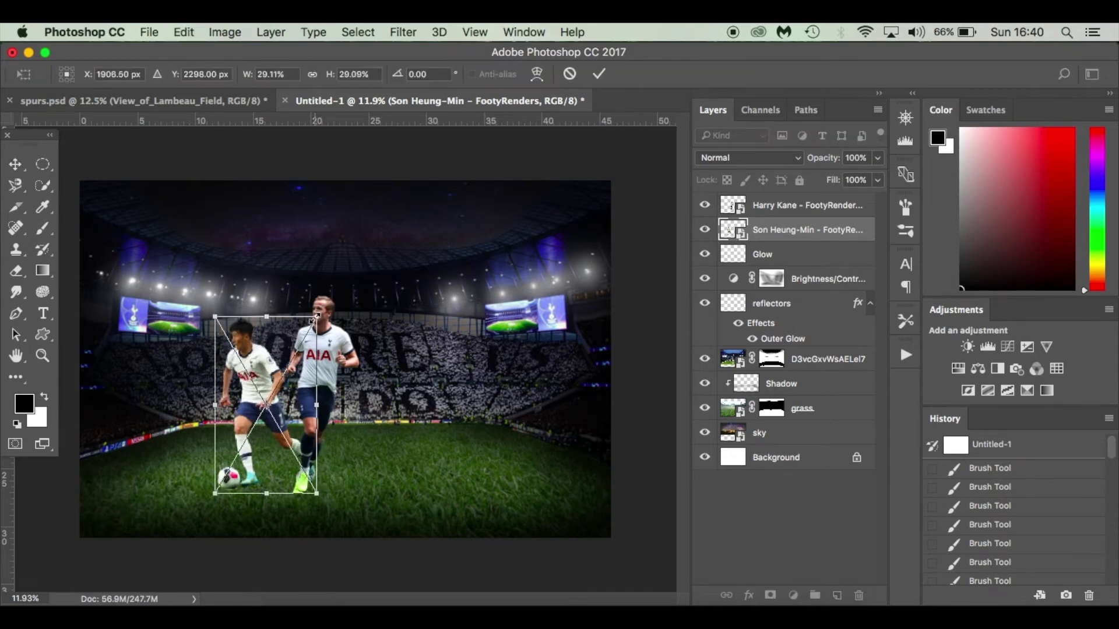
{"action": "key", "text": "Return"}
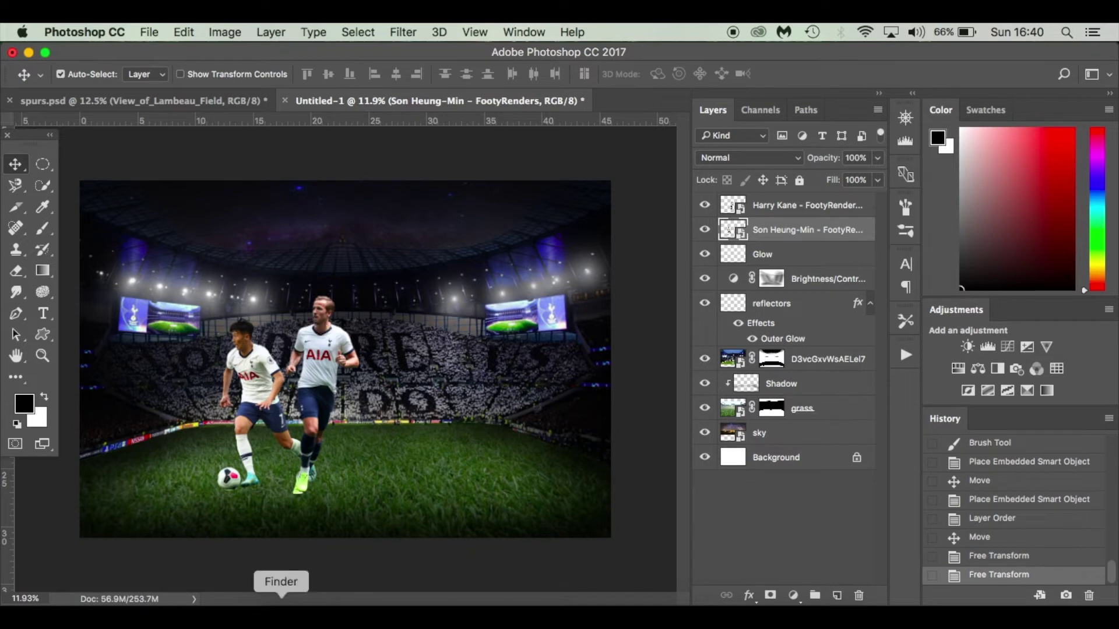
Place Lucas Moura - FootyRenders.png from the Latest Tutorial folder, scale it to about 36.6%, and position him just right of Harry Kane.
{"action": "left_click", "coordinate": [281, 612]}
{"action": "left_click", "coordinate": [673, 337]}
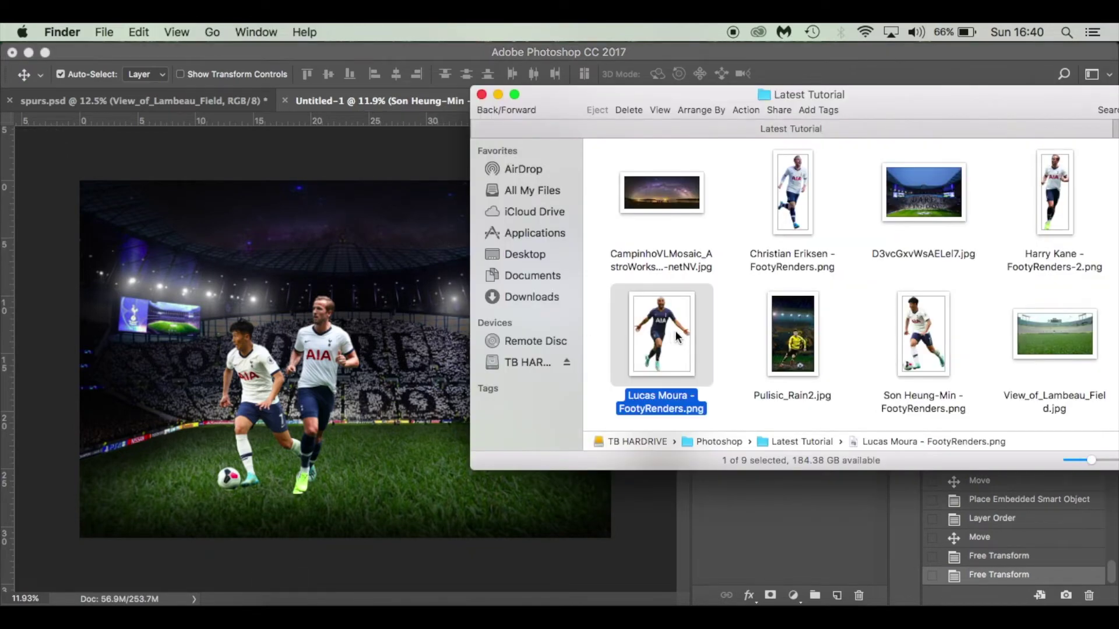
{"action": "left_click_drag", "start_coordinate": [673, 337], "coordinate": [417, 413]}
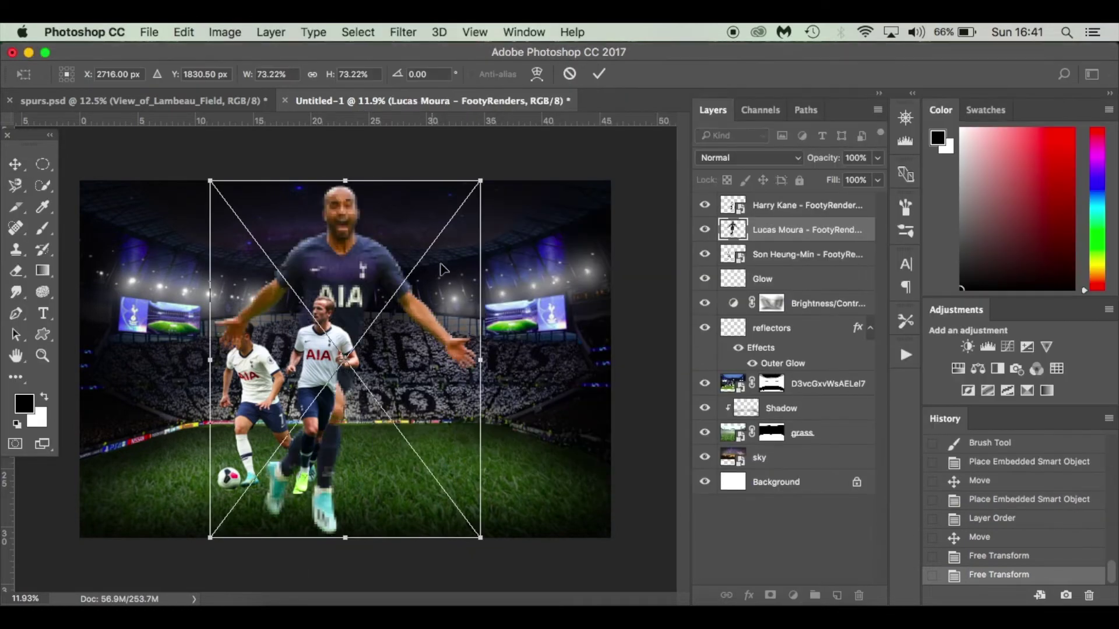
{"action": "left_click_drag", "start_coordinate": [479, 182], "coordinate": [419, 284]}
{"action": "left_click_drag", "start_coordinate": [356, 311], "coordinate": [397, 348]}
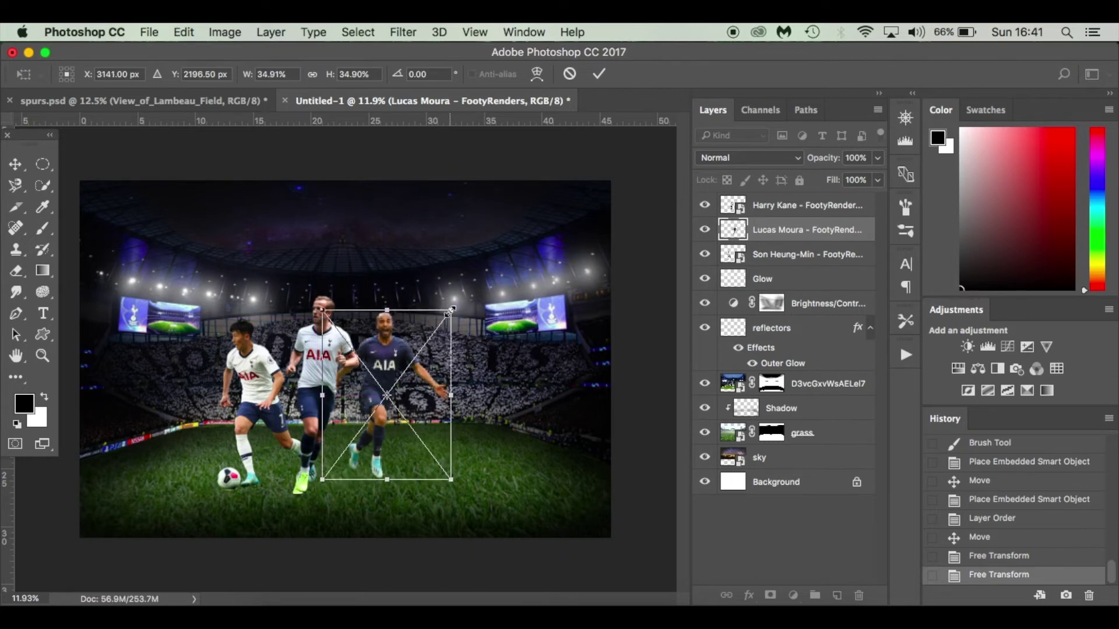
{"action": "left_click_drag", "start_coordinate": [452, 309], "coordinate": [458, 302]}
{"action": "left_click_drag", "start_coordinate": [415, 358], "coordinate": [412, 364]}
{"action": "key", "text": "Return"}
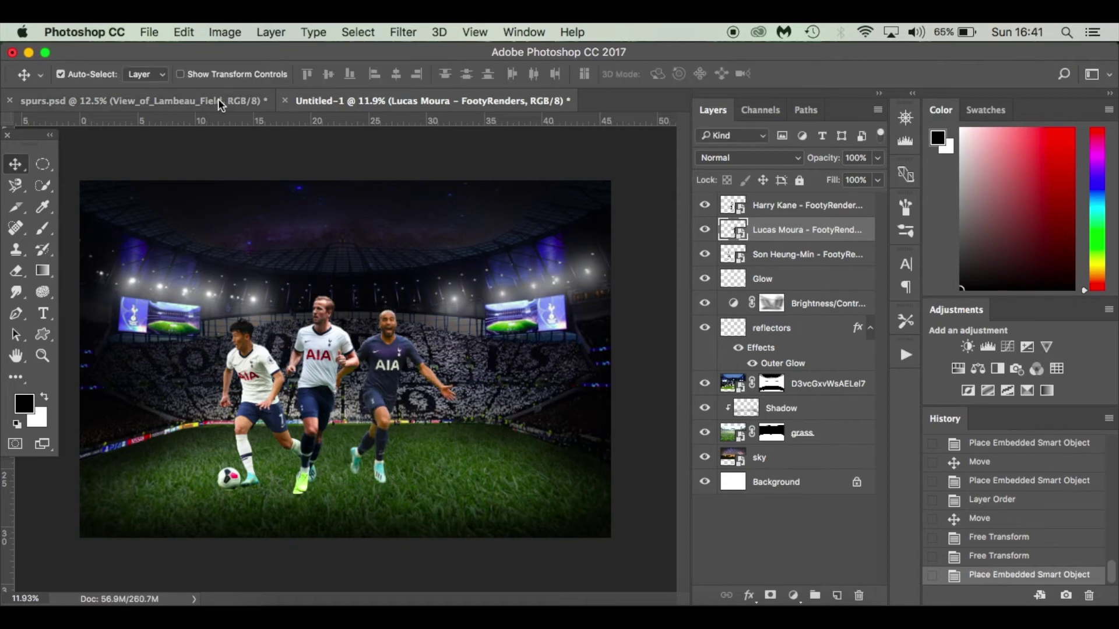
Compare Lucas Moura with spurs.psd, shift him slightly left in Untitled-1, and enlarge him to about 39%.
{"action": "left_click", "coordinate": [218, 99]}
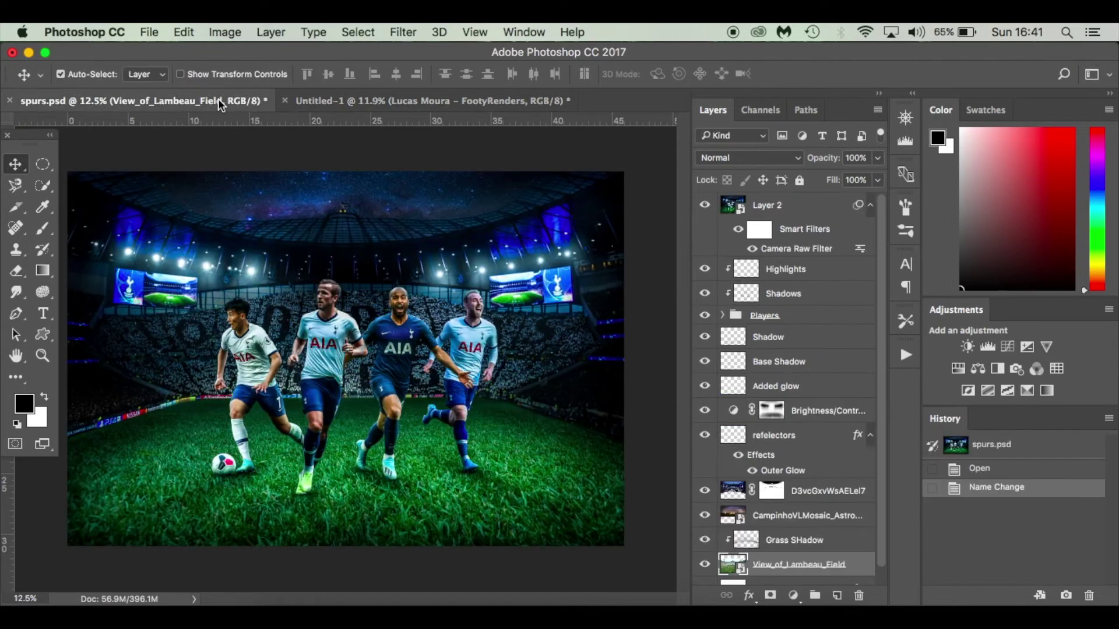
{"action": "left_click", "coordinate": [372, 100]}
{"action": "left_click_drag", "start_coordinate": [389, 367], "coordinate": [364, 349]}
{"action": "key", "text": "super+t"}
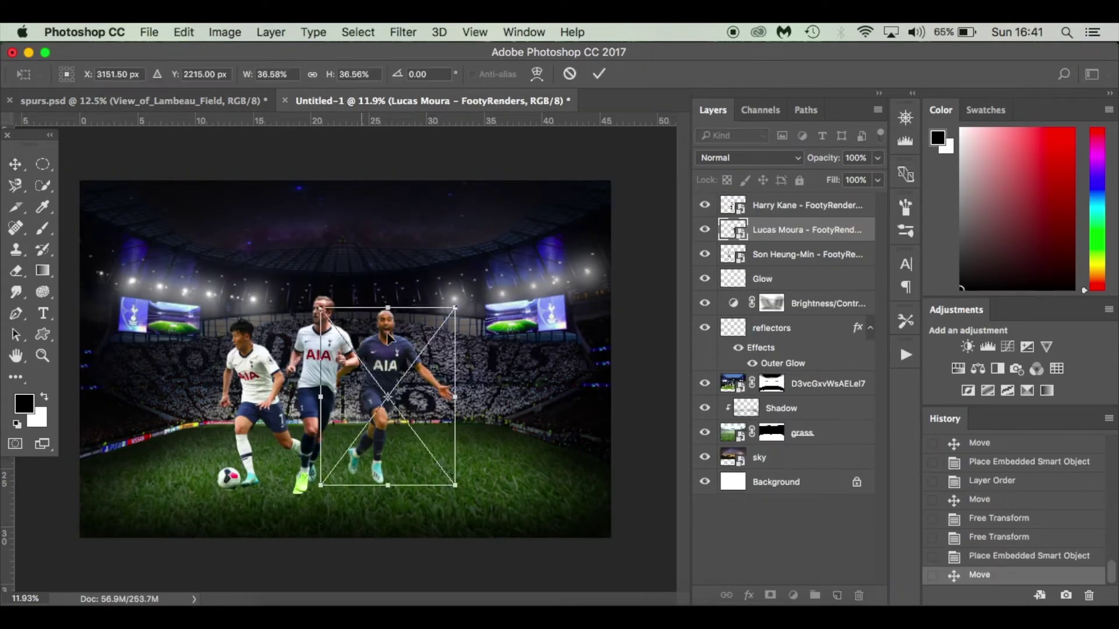
{"action": "left_click_drag", "start_coordinate": [458, 304], "coordinate": [464, 296]}
{"action": "left_click_drag", "start_coordinate": [398, 356], "coordinate": [393, 357]}
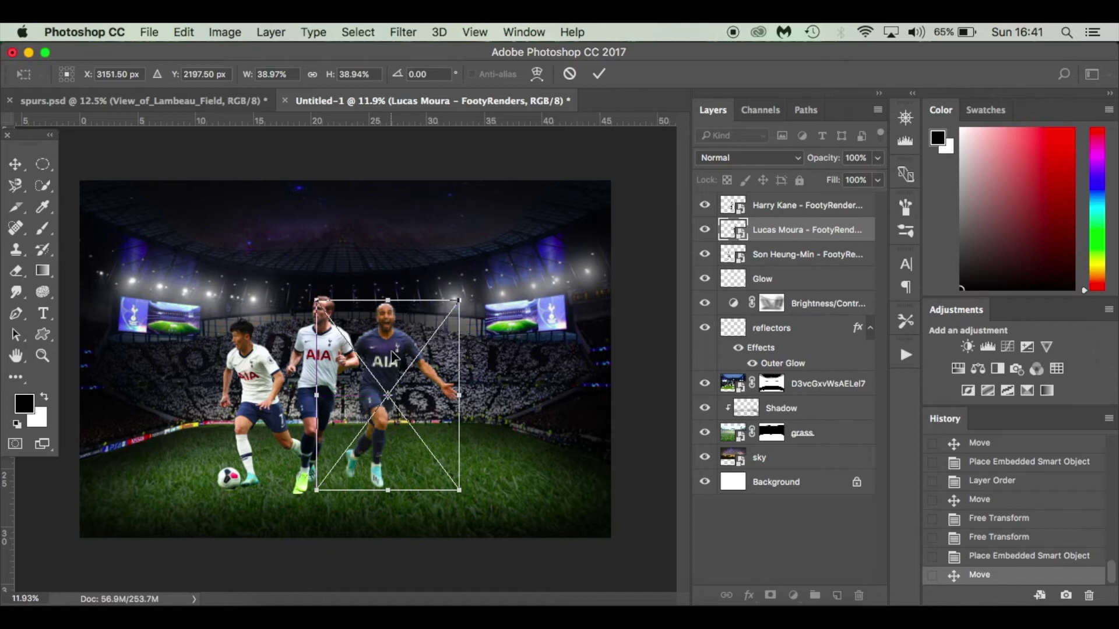
{"action": "key", "text": "Return"}
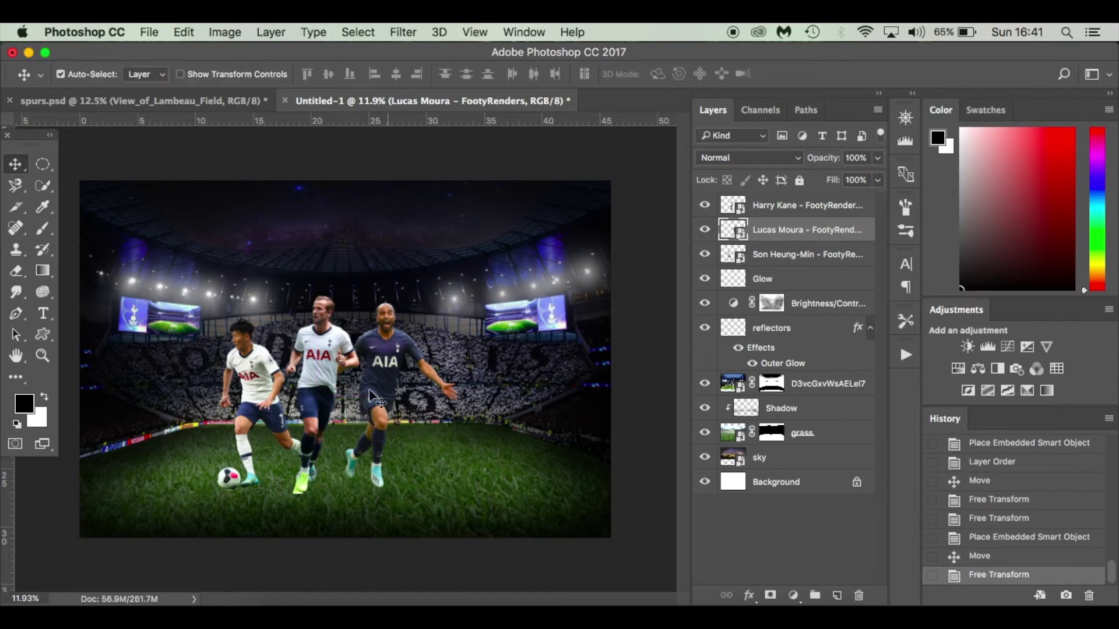
Place the Christian Eriksen - FootyRenders image from the Latest Tutorial folder, scale it down proportionally, and position him right of Lucas Moura.
{"action": "left_click", "coordinate": [282, 603]}
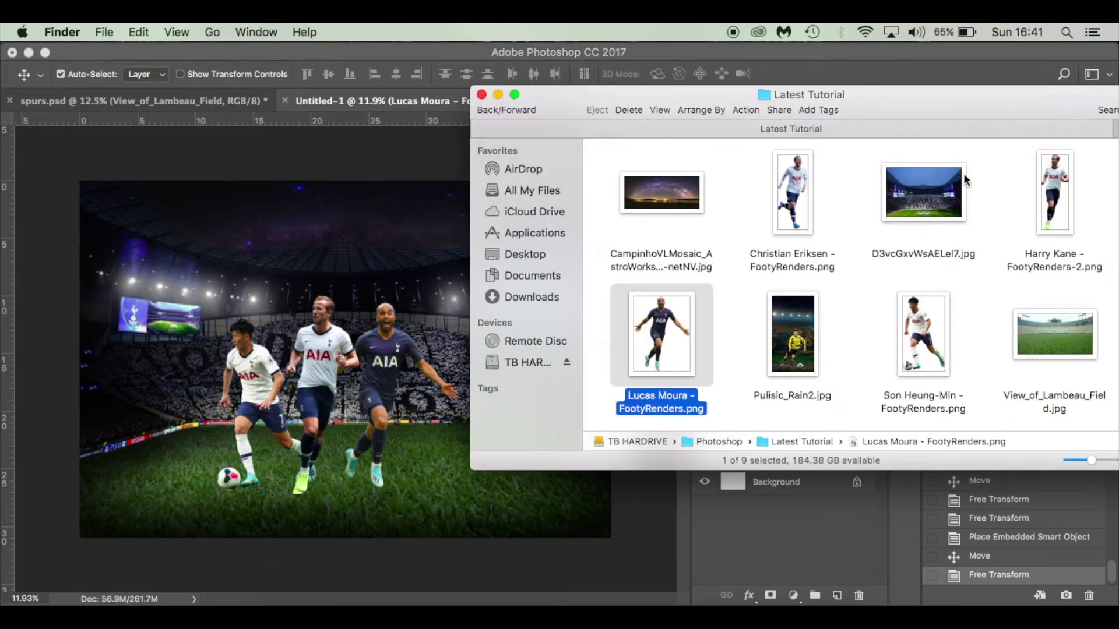
{"action": "left_click_drag", "start_coordinate": [793, 197], "coordinate": [431, 326]}
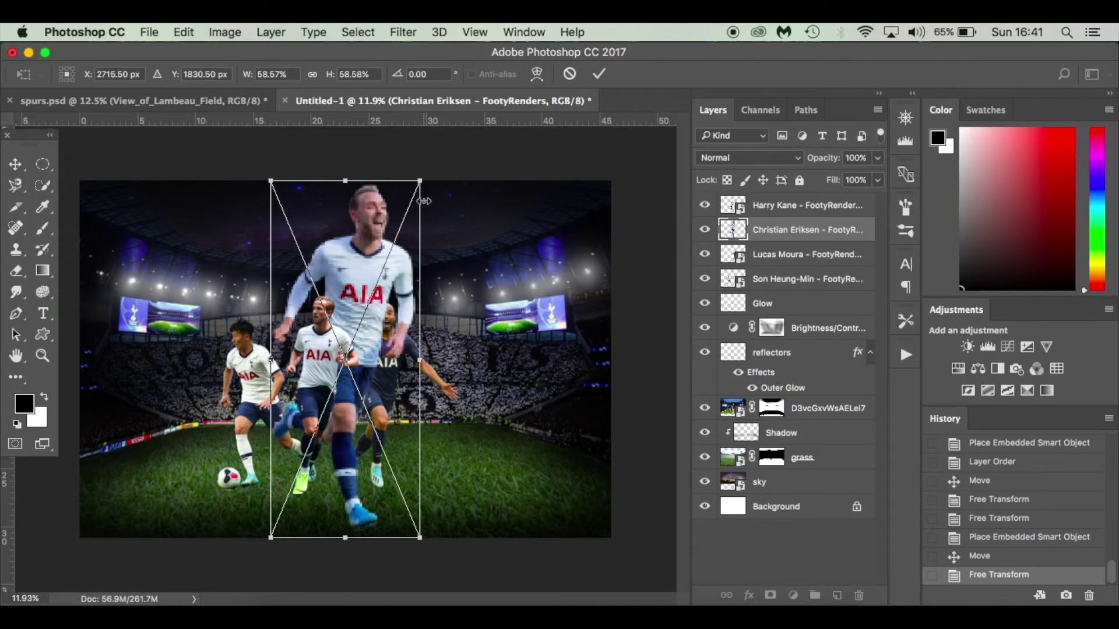
{"action": "left_click_drag", "start_coordinate": [421, 181], "coordinate": [360, 324]}
{"action": "left_click_drag", "start_coordinate": [341, 426], "coordinate": [481, 377]}
{"action": "left_click_drag", "start_coordinate": [502, 276], "coordinate": [490, 301]}
{"action": "key", "text": "Return"}
Reorder the Christian Eriksen layer below the Son Heung-Min layer, then adjust the player's position and shrink him slightly.
{"action": "left_click_drag", "start_coordinate": [790, 234], "coordinate": [786, 290]}
{"action": "left_click_drag", "start_coordinate": [470, 375], "coordinate": [462, 365]}
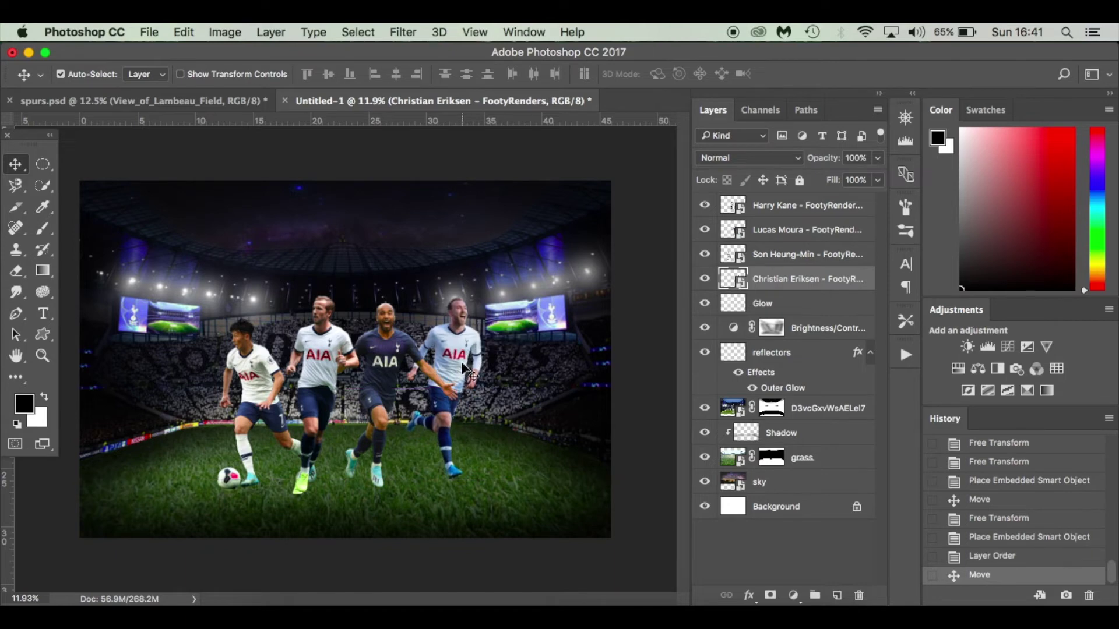
{"action": "key", "text": "ctrl+t"}
{"action": "left_click_drag", "start_coordinate": [480, 308], "coordinate": [477, 305]}
{"action": "key", "text": "Return"}
Compare Christian Eriksen's position with spurs.psd and nudge him slightly right and down in Untitled-1.
{"action": "left_click", "coordinate": [240, 100]}
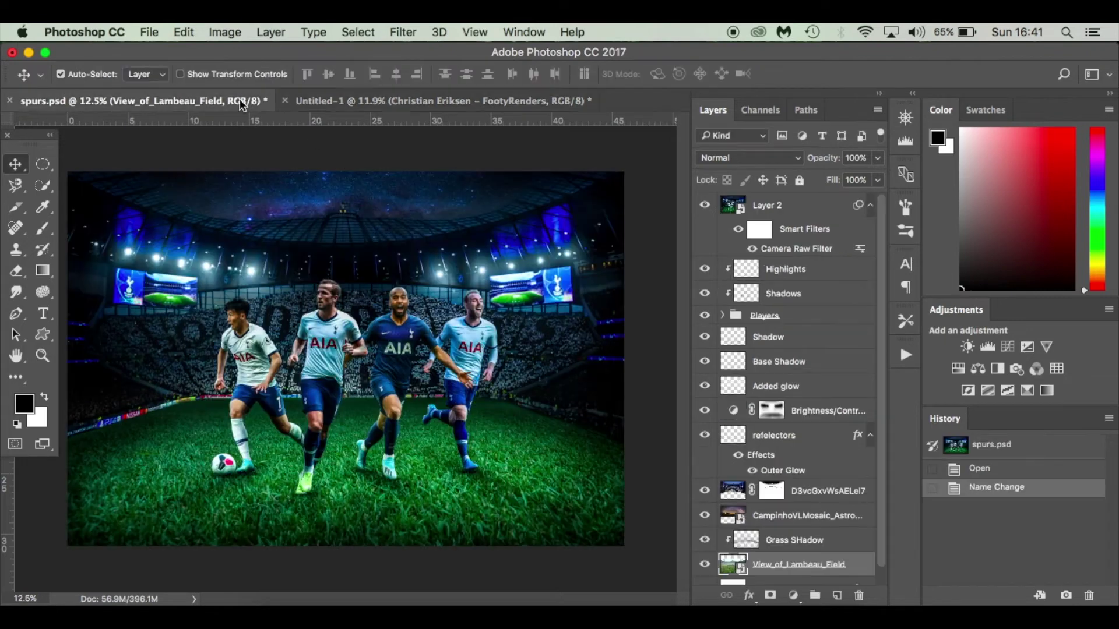
{"action": "left_click", "coordinate": [349, 100]}
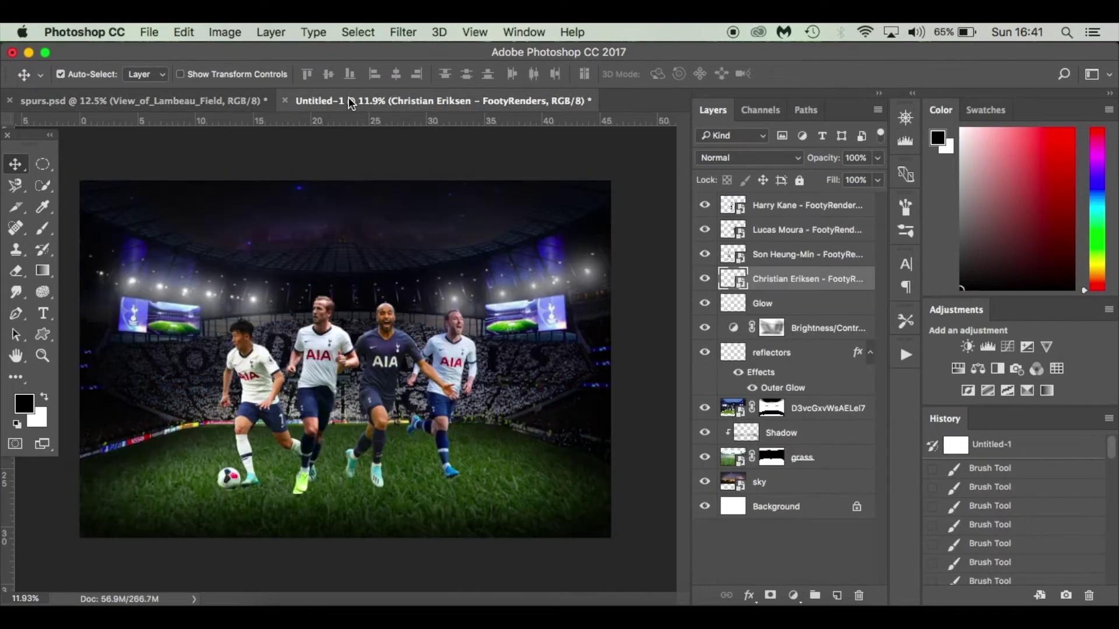
{"action": "left_click_drag", "start_coordinate": [459, 358], "coordinate": [466, 364]}
{"action": "key", "text": "shift+Down"}
{"action": "key", "text": "shift+Down"}
{"action": "key", "text": "shift+Down"}
{"action": "key", "text": "shift+Down"}
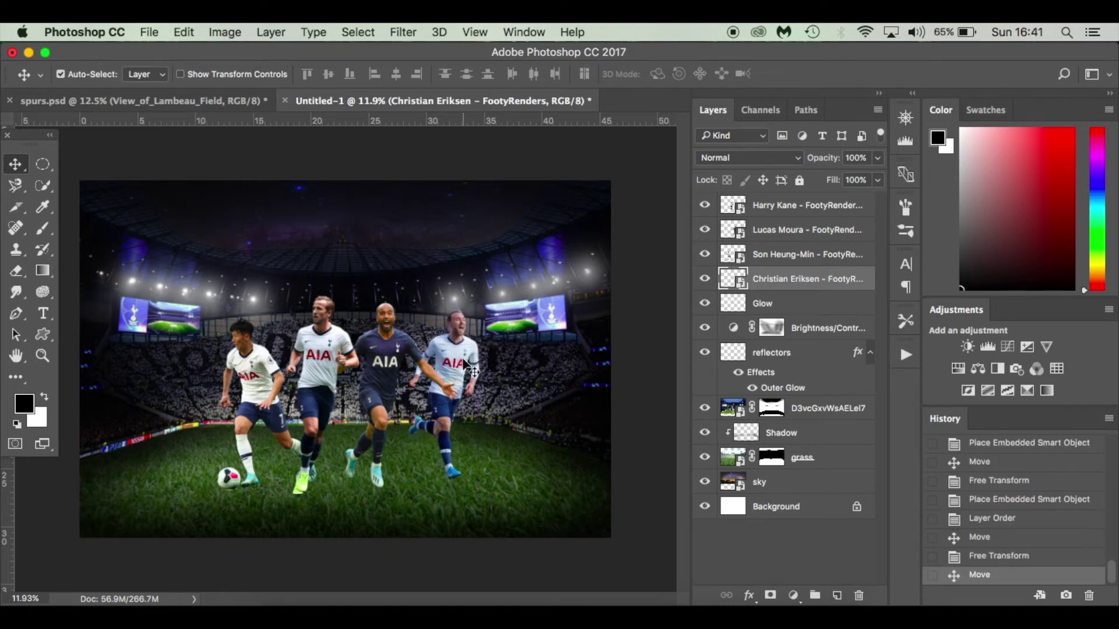
{"action": "key", "text": "shift+Right"}
{"action": "key", "text": "shift+Right"}
{"action": "key", "text": "shift+Down"}
{"action": "key", "text": "shift+Down"}
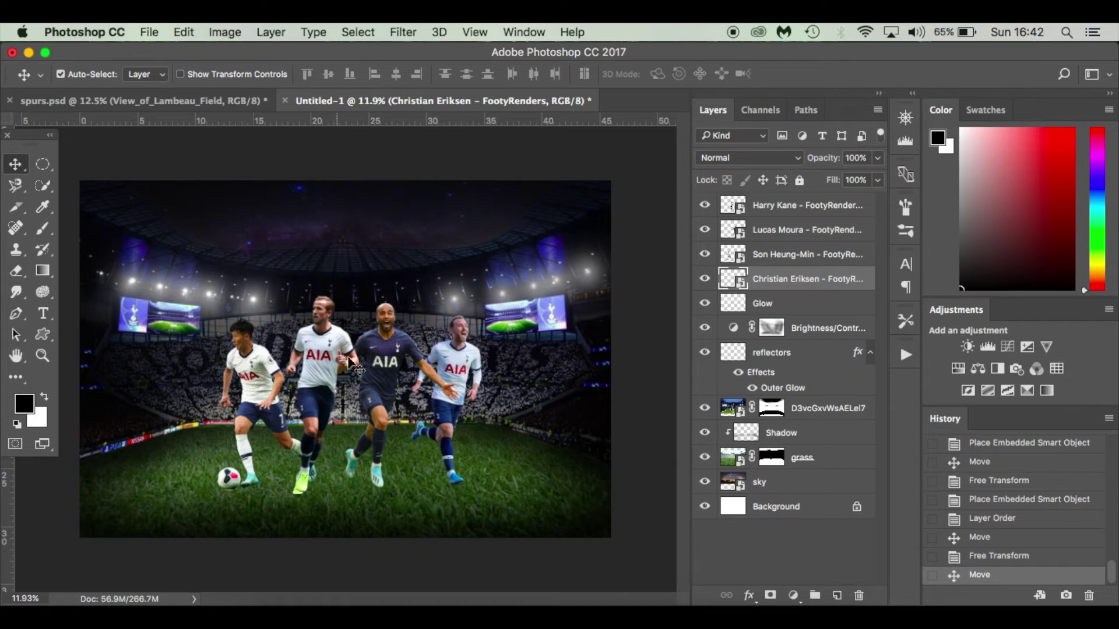
Select the Lucas Moura layer and nudge the player slightly right and down, towards Christian Eriksen.
{"action": "left_click", "coordinate": [374, 370]}
{"action": "key", "text": "shift+Down"}
{"action": "key", "text": "shift+Down"}
{"action": "key", "text": "shift+Right"}
{"action": "key", "text": "shift+Right"}
{"action": "key", "text": "shift+Down"}
{"action": "key", "text": "shift+Down"}
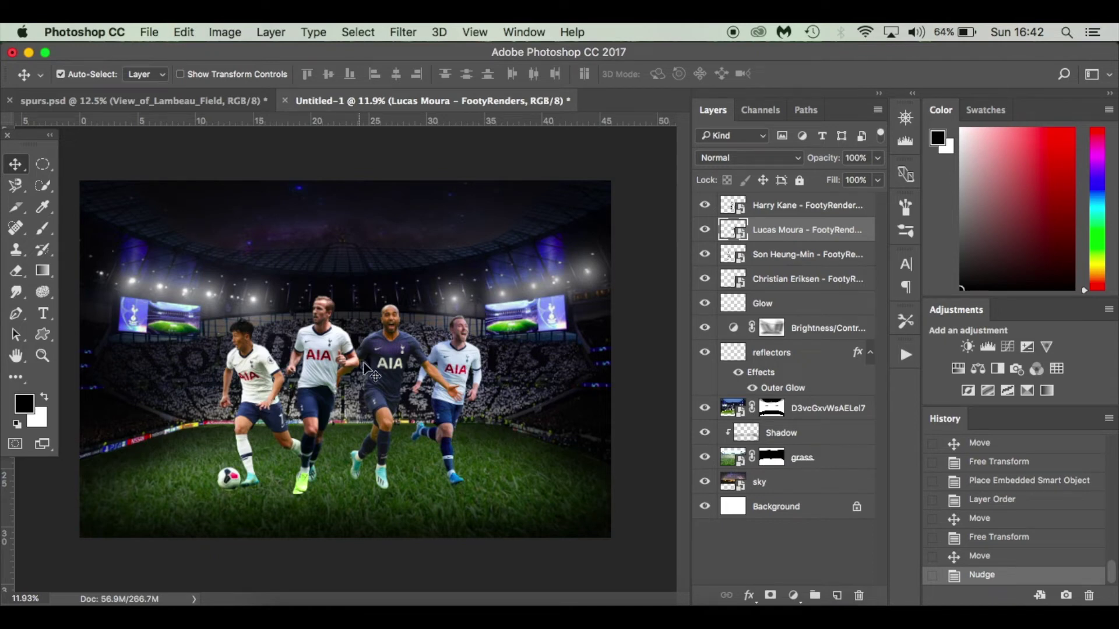
Compare Lucas Moura's size with spurs.psd and scale him down to about 38.3% in Untitled-1.
{"action": "left_click", "coordinate": [239, 98]}
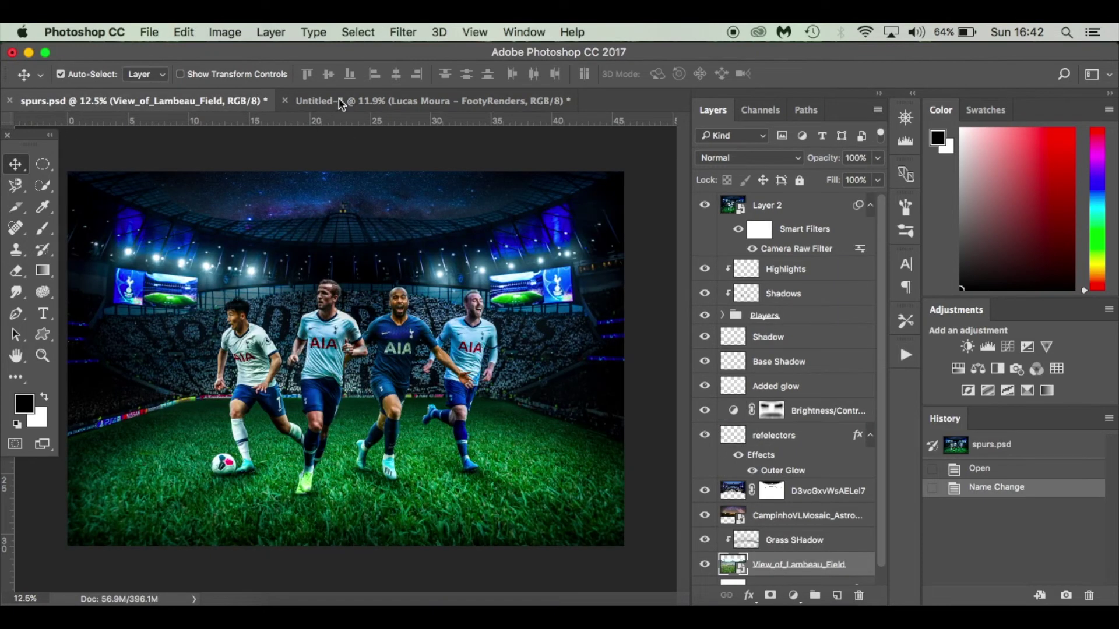
{"action": "left_click", "coordinate": [393, 101]}
{"action": "key", "text": "super+t"}
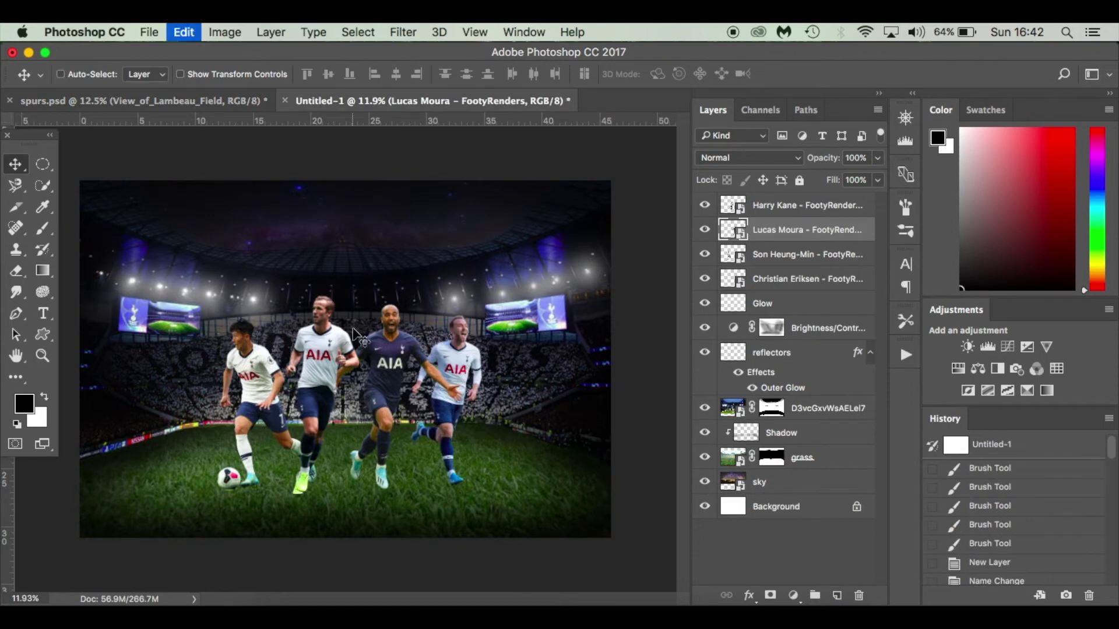
{"action": "left_click_drag", "start_coordinate": [464, 303], "coordinate": [462, 305]}
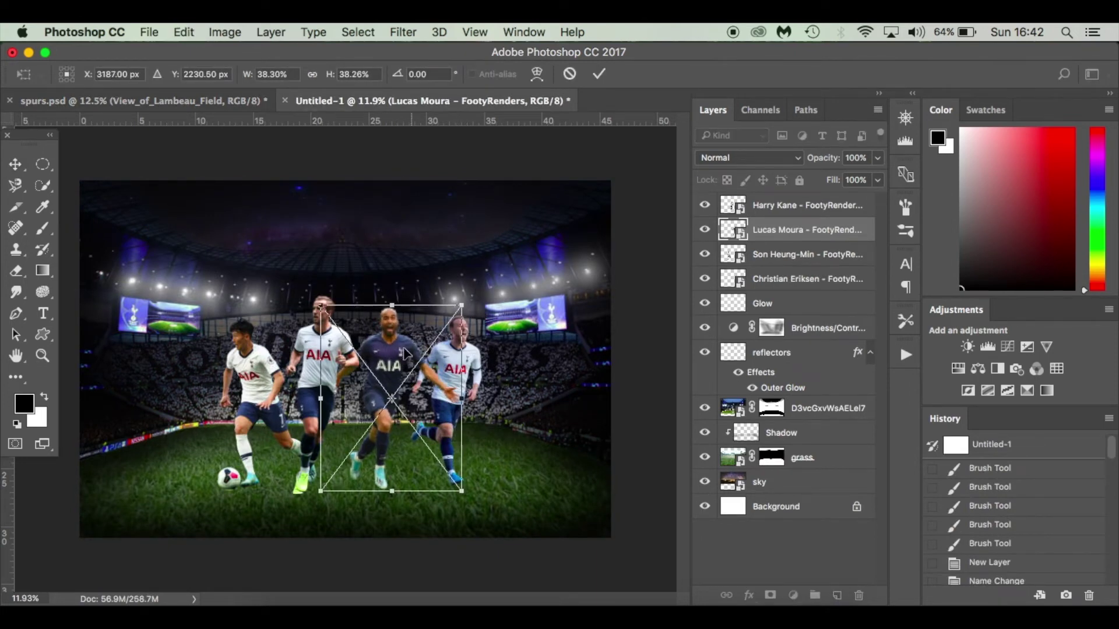
{"action": "key", "text": "Return"}
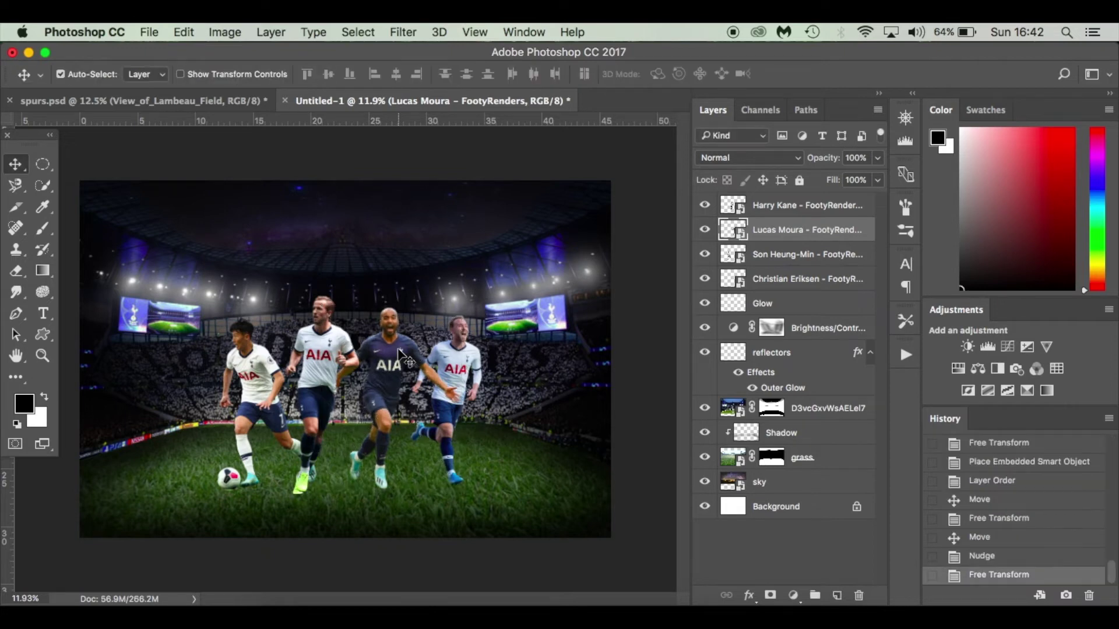
Compare the player arrangement in Untitled-1 with spurs.psd, with both documents fitted to the screen.
{"action": "left_click", "coordinate": [223, 100]}
{"action": "left_click", "coordinate": [373, 99]}
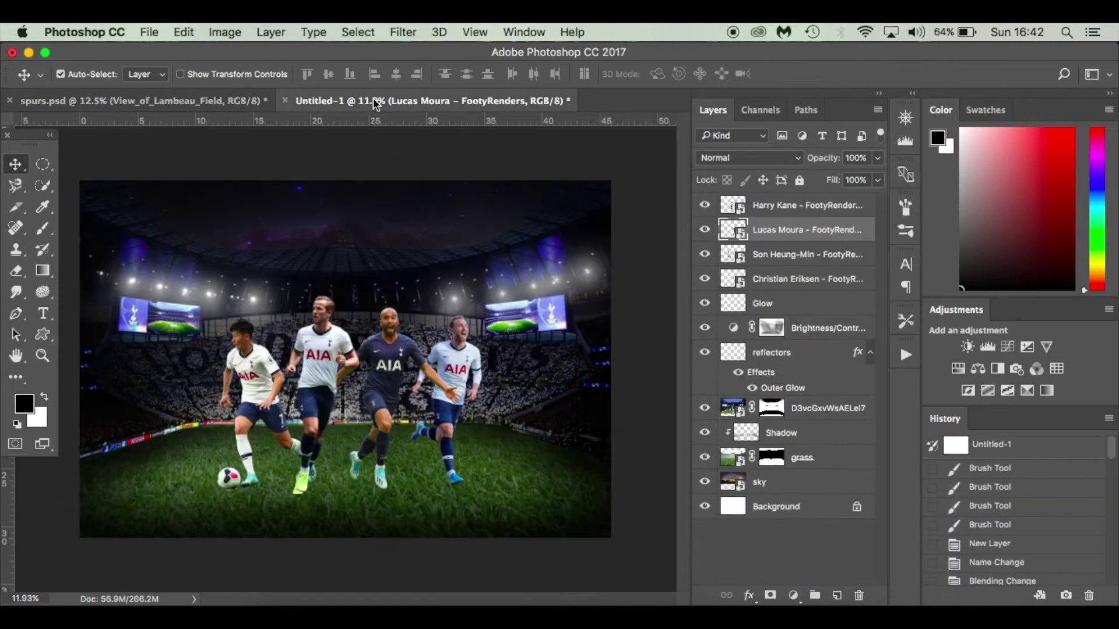
{"action": "left_click", "coordinate": [232, 101]}
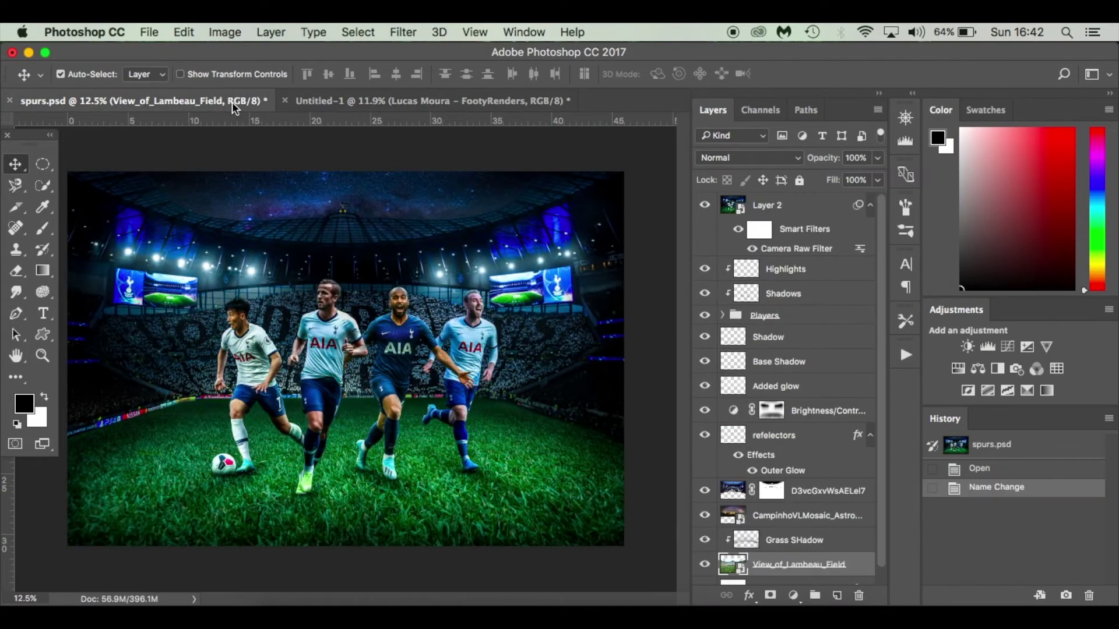
{"action": "left_click", "coordinate": [373, 99]}
{"action": "key", "text": "super+0"}
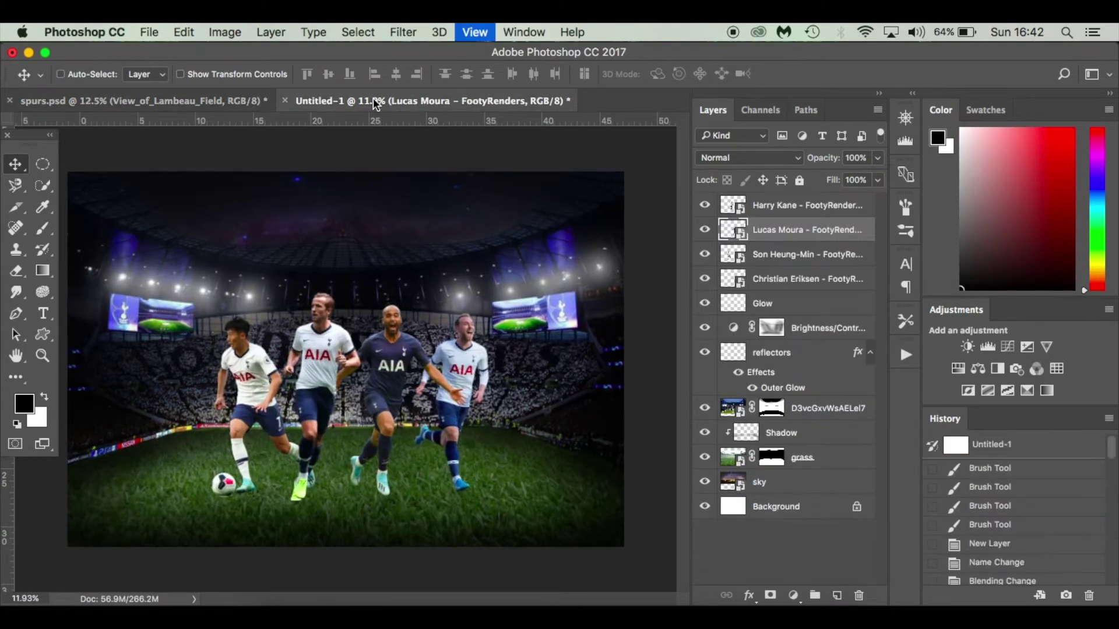
{"action": "left_click", "coordinate": [244, 95]}
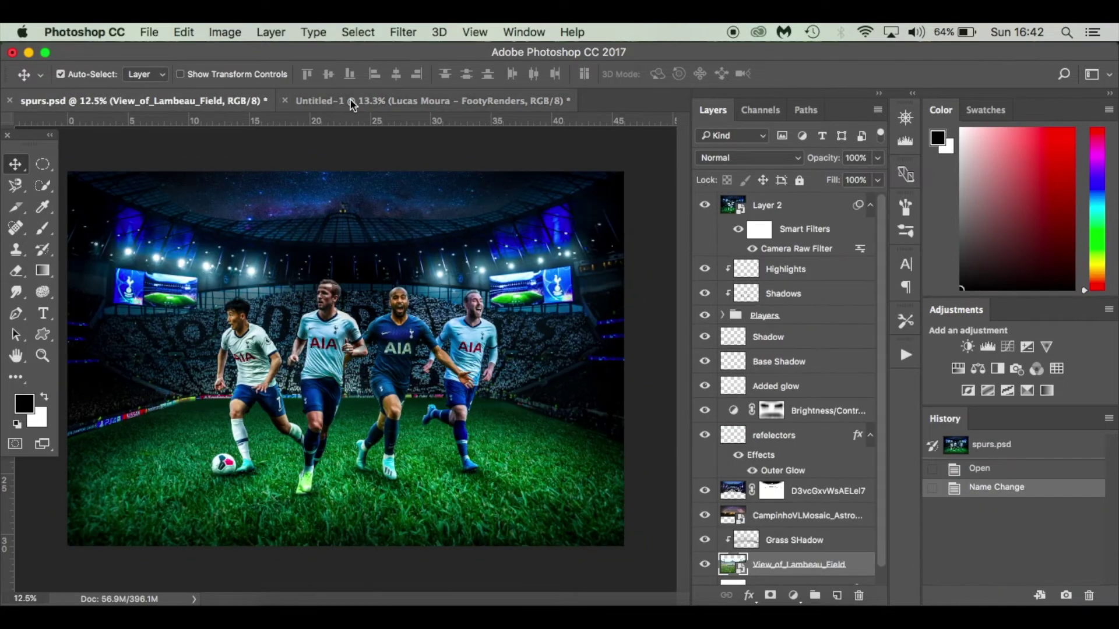
{"action": "key", "text": "super+0"}
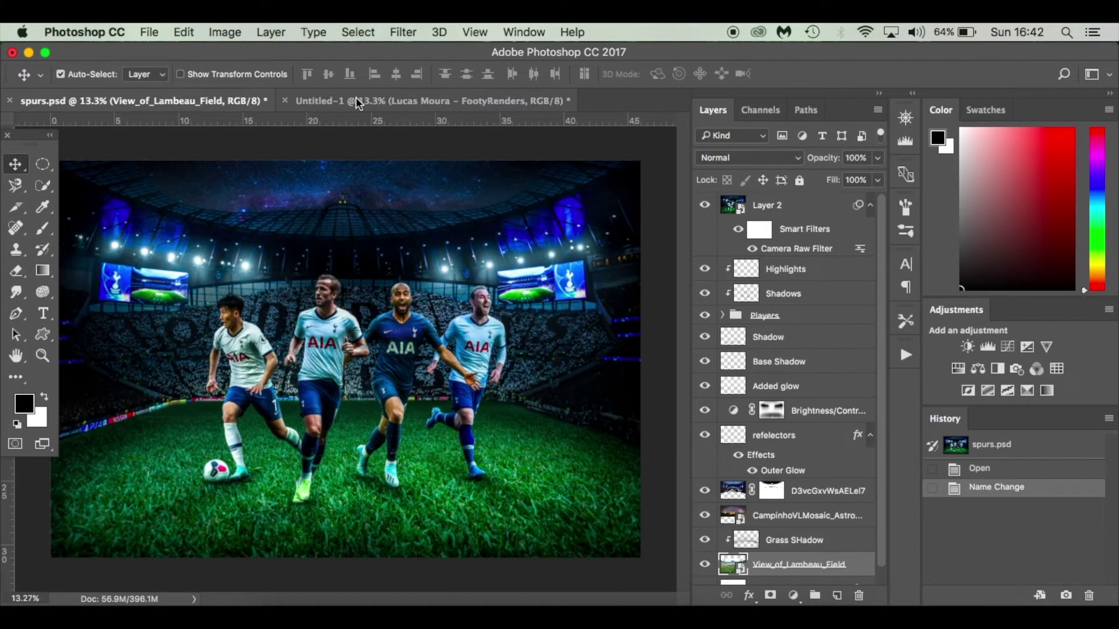
{"action": "left_click", "coordinate": [348, 99]}
{"action": "left_click", "coordinate": [240, 99]}
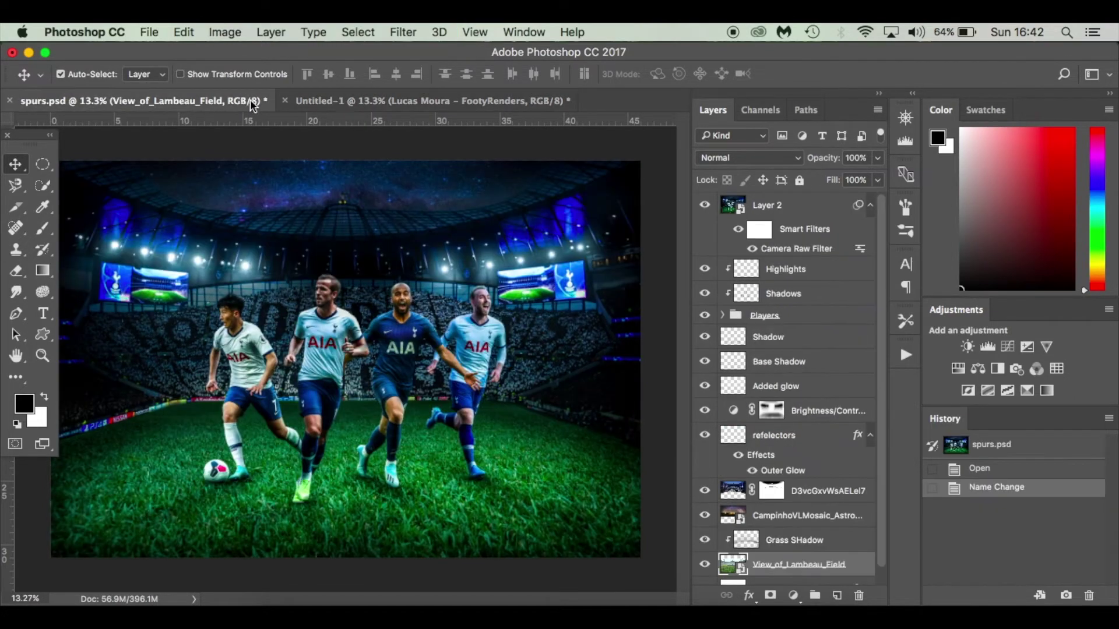
{"action": "left_click", "coordinate": [339, 105]}
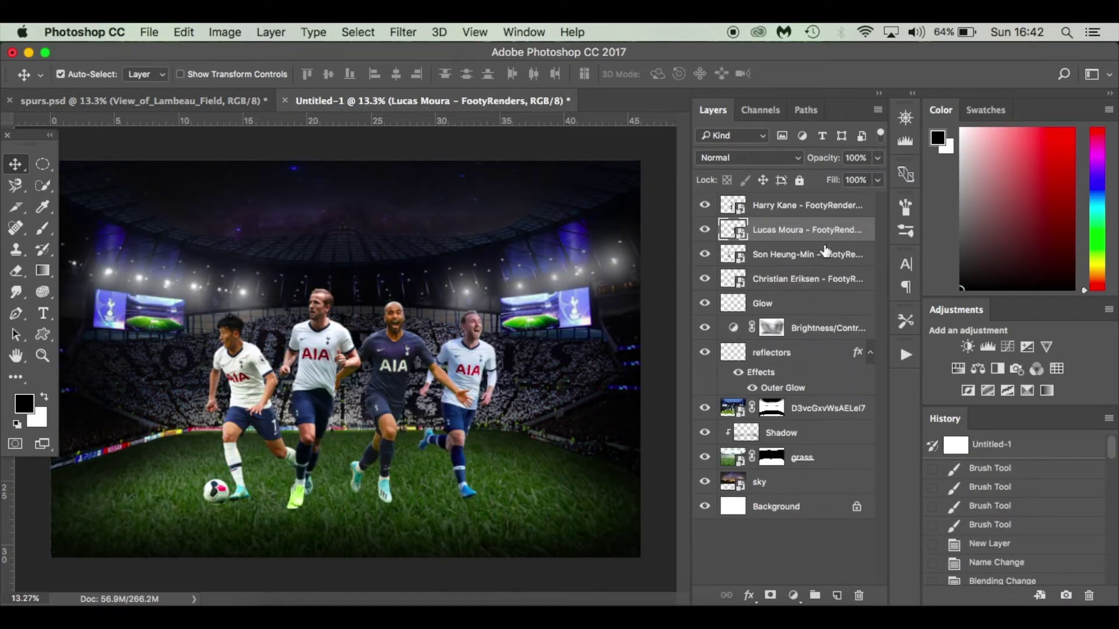
Create a new layer directly above the Glow layer and name it Base Shadow.
{"action": "left_click", "coordinate": [839, 209]}
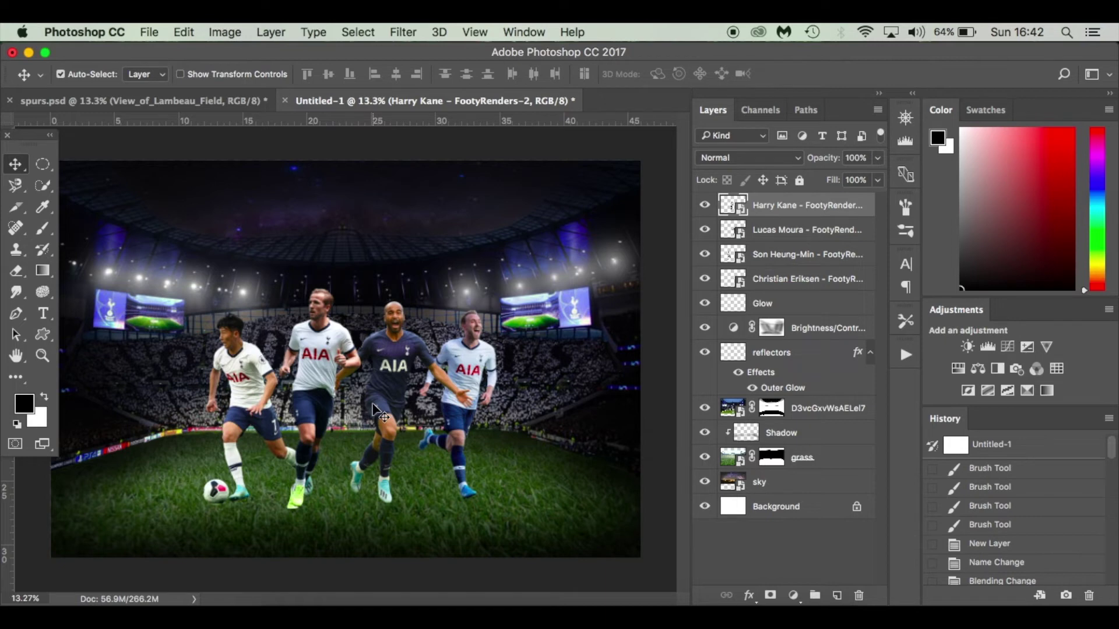
{"action": "left_click", "coordinate": [820, 304]}
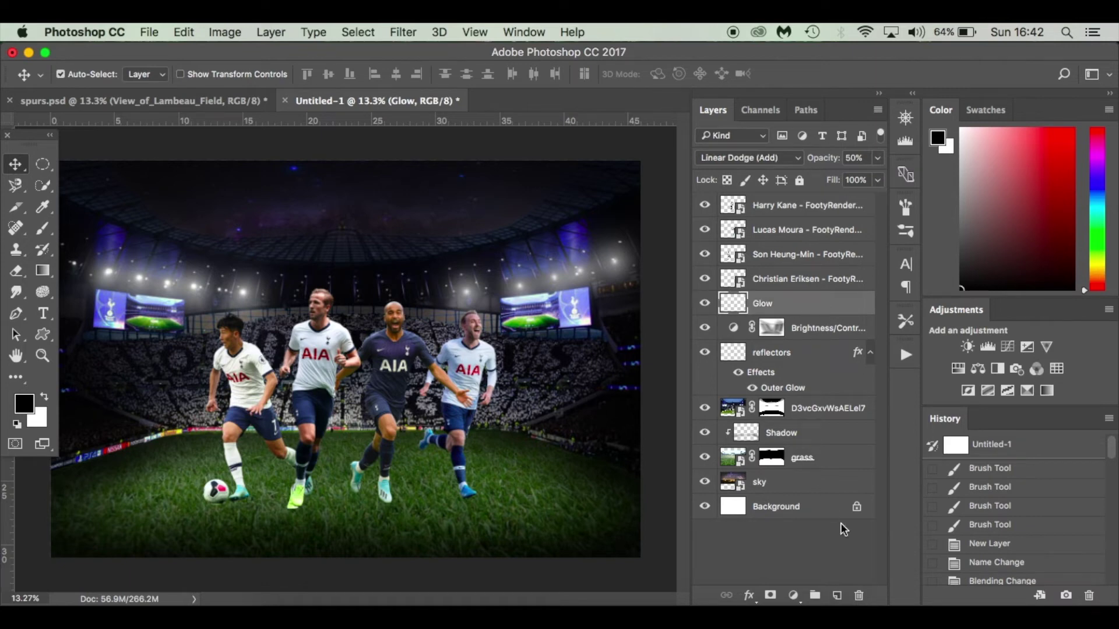
{"action": "left_click", "coordinate": [836, 595]}
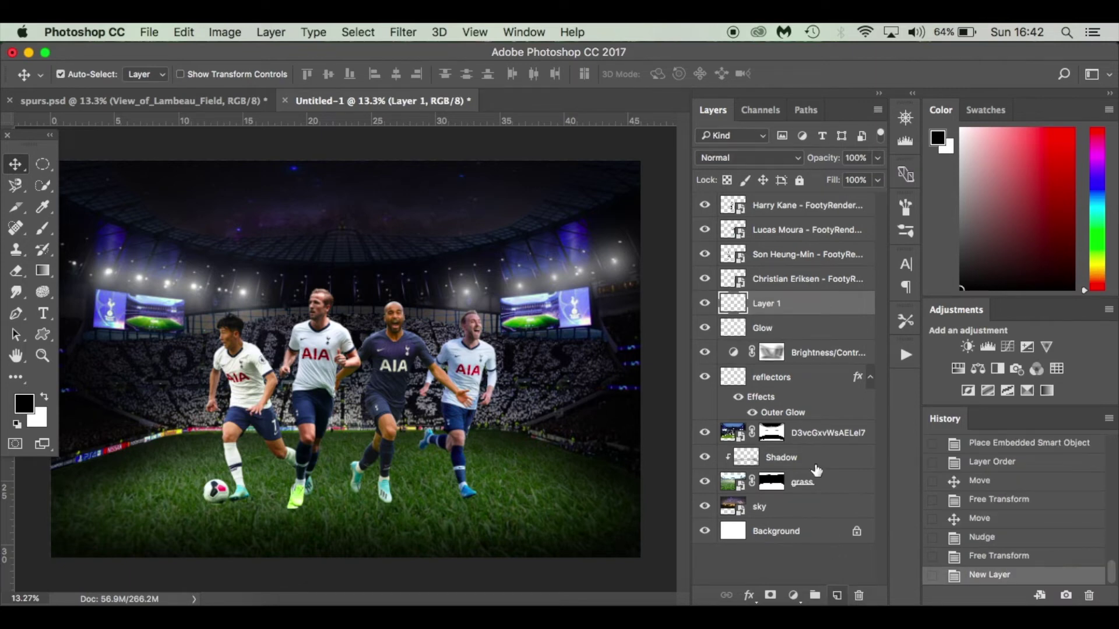
{"action": "double_click", "coordinate": [771, 302]}
{"action": "type", "text": "Base Shadow"}
{"action": "key", "text": "Return"}
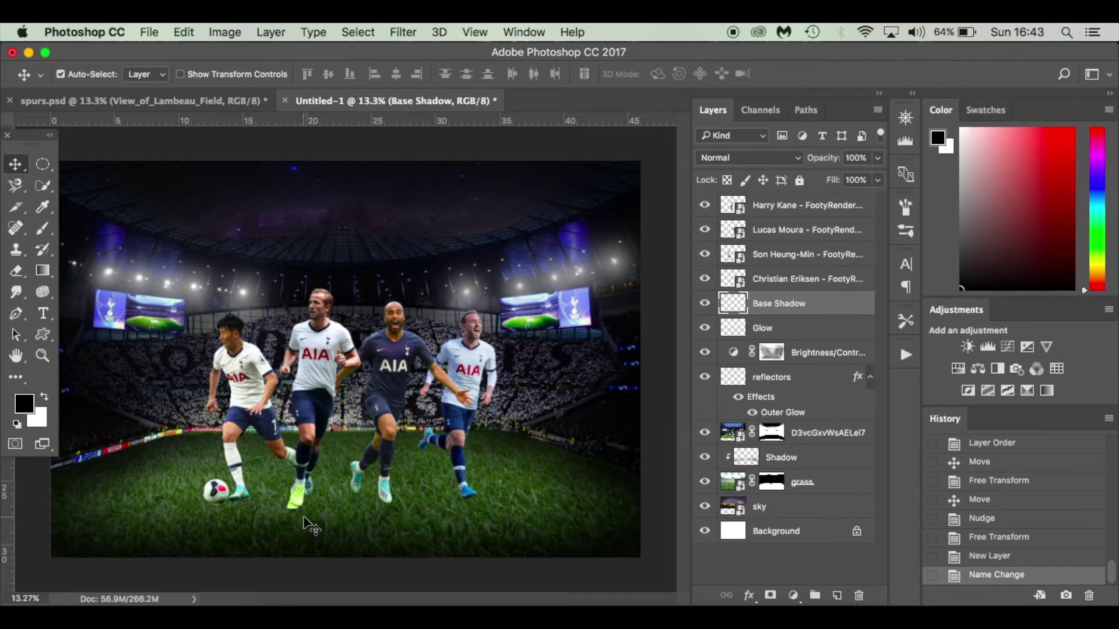
Switch to the Brush tool and add a layer mask to the Son Heung-Min layer.
{"action": "key", "text": "b"}
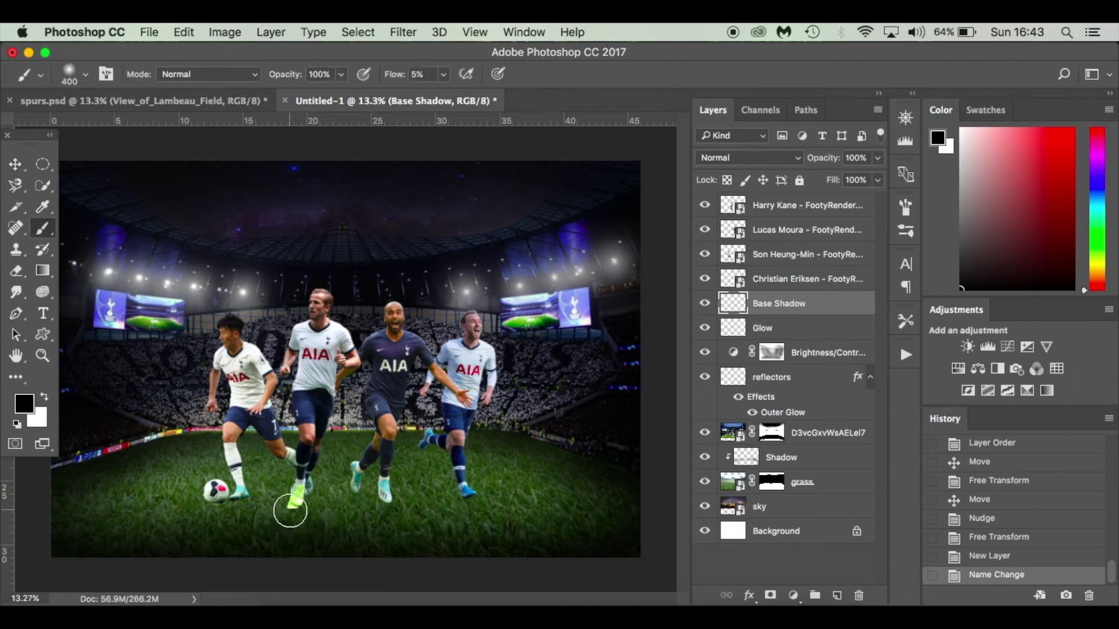
{"action": "key", "text": "bracketleft"}
{"action": "key", "text": "bracketleft"}
{"action": "scroll", "coordinate": [251, 502], "scroll_direction": "up", "scroll_amount": 5}
{"action": "scroll", "coordinate": [250, 502], "scroll_direction": "down", "scroll_amount": 5}
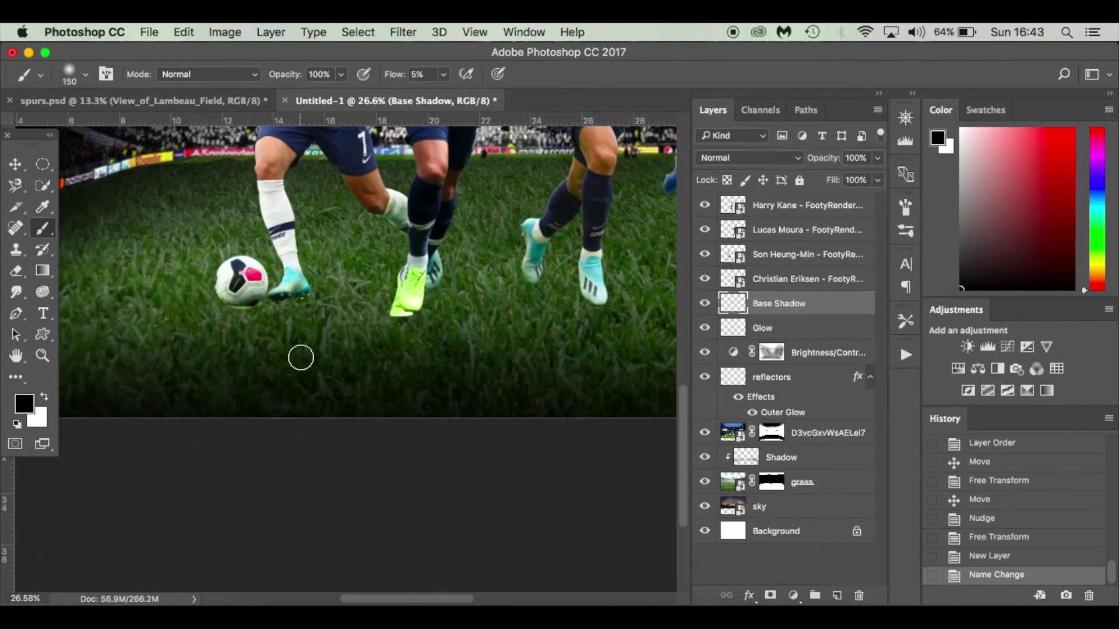
{"action": "scroll", "coordinate": [300, 357], "scroll_direction": "up", "scroll_amount": 3}
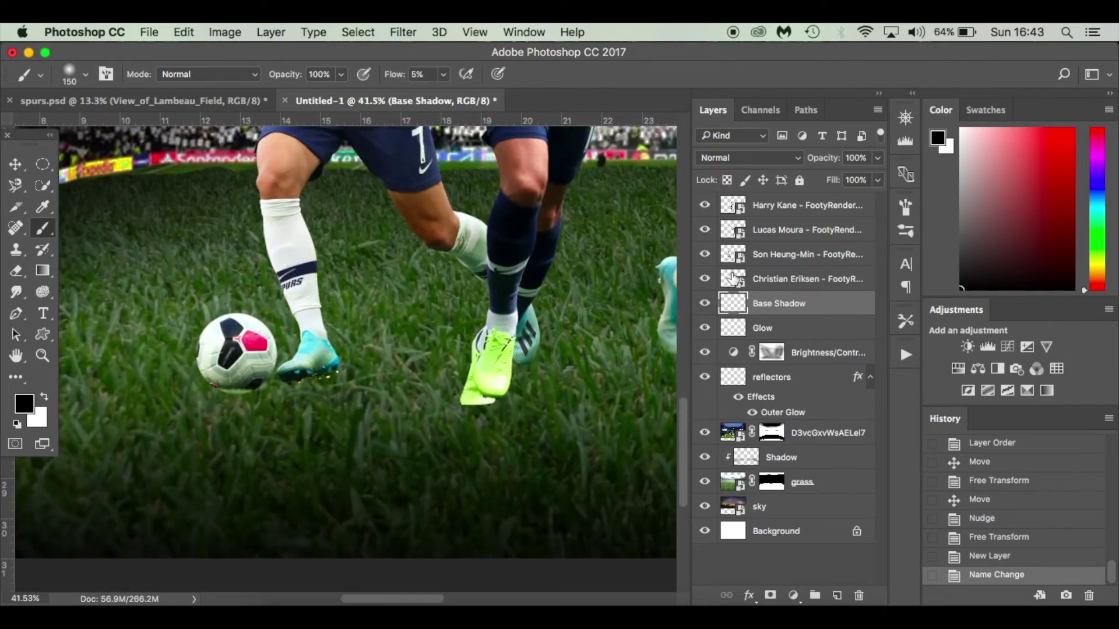
{"action": "left_click", "coordinate": [811, 255]}
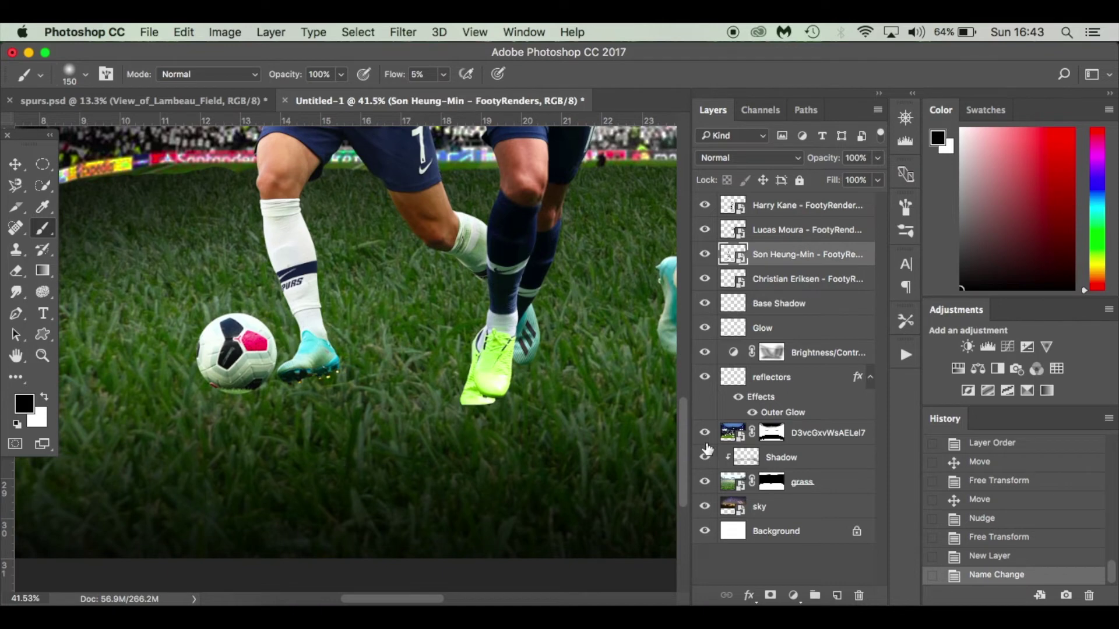
{"action": "left_click", "coordinate": [772, 595]}
Reduce the brush size to 35 and paint black on Son Heung-Min's mask along the underside of the ball.
{"action": "key", "text": "bracketleft"}
{"action": "key", "text": "bracketleft"}
{"action": "key", "text": "bracketleft"}
{"action": "key", "text": "bracketleft"}
{"action": "key", "text": "bracketleft"}
{"action": "key", "text": "bracketleft"}
{"action": "key", "text": "bracketleft"}
{"action": "key", "text": "bracketleft"}
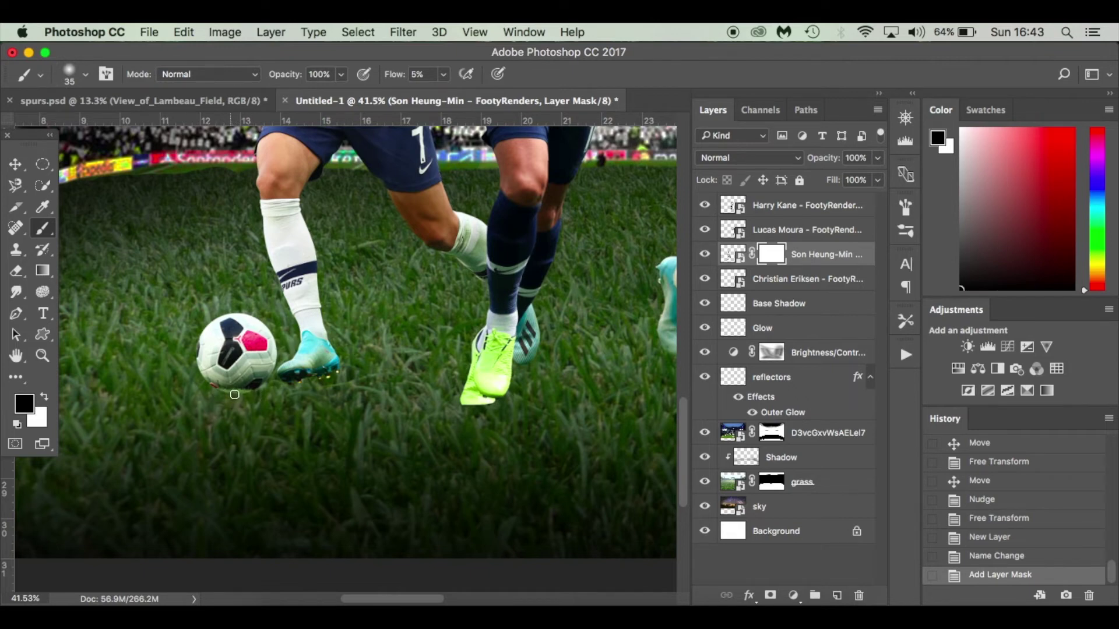
{"action": "left_click", "coordinate": [234, 394]}
Set brush size 25 and flow 8%, then mask the lower edges of the ball and Son Heung-Min's boot into the grass.
{"action": "key", "text": "bracketleft"}
{"action": "left_click", "coordinate": [446, 76]}
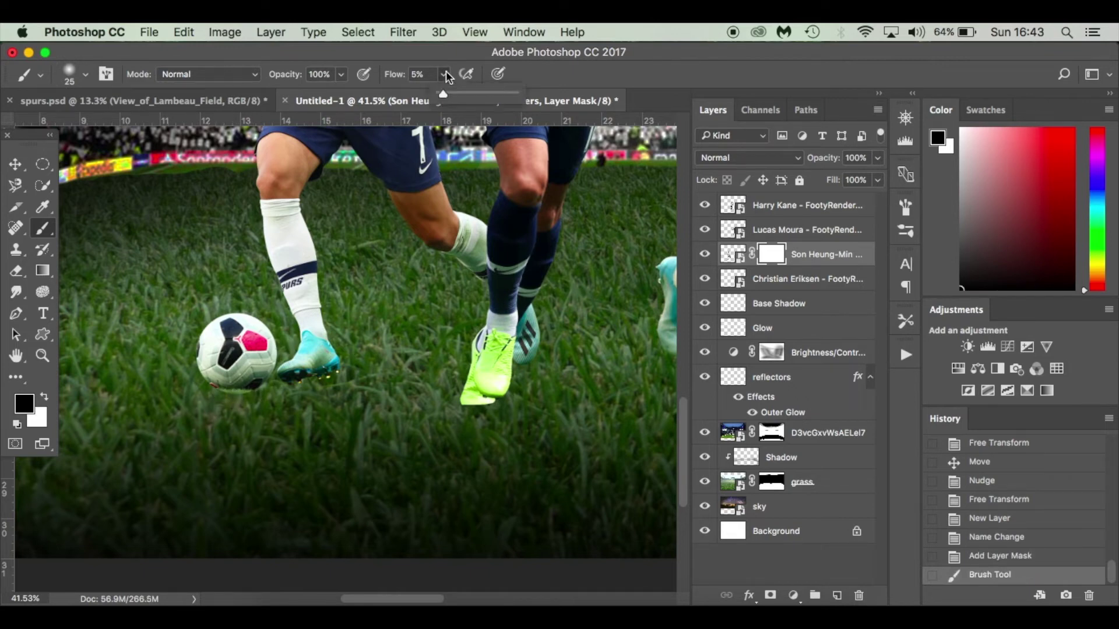
{"action": "left_click_drag", "start_coordinate": [446, 76], "coordinate": [449, 76]}
{"action": "left_click", "coordinate": [226, 397]}
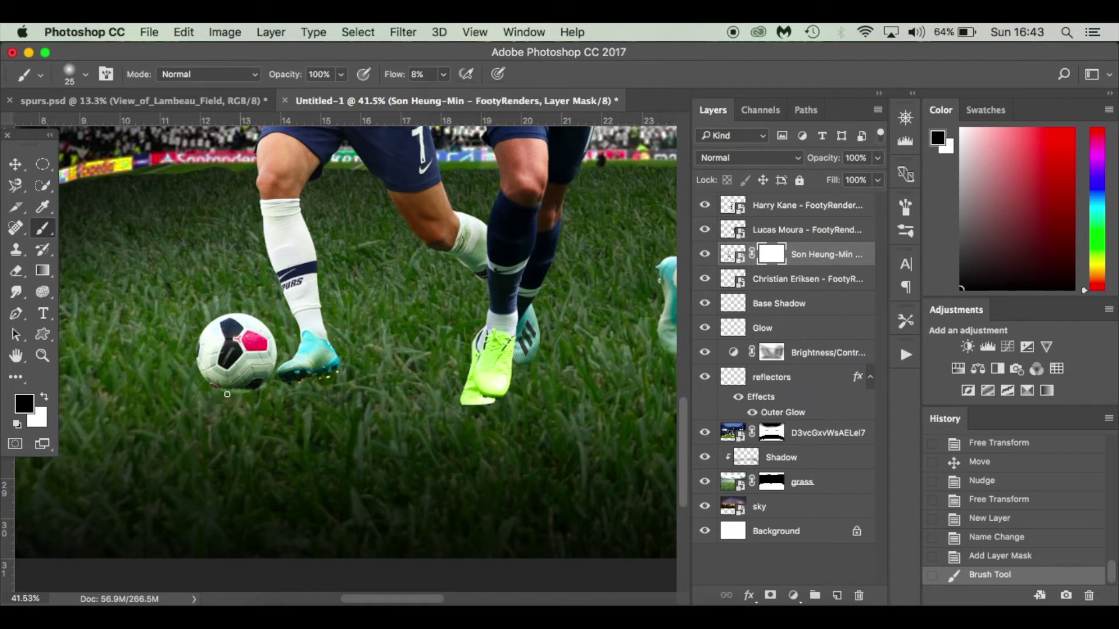
{"action": "left_click", "coordinate": [270, 389]}
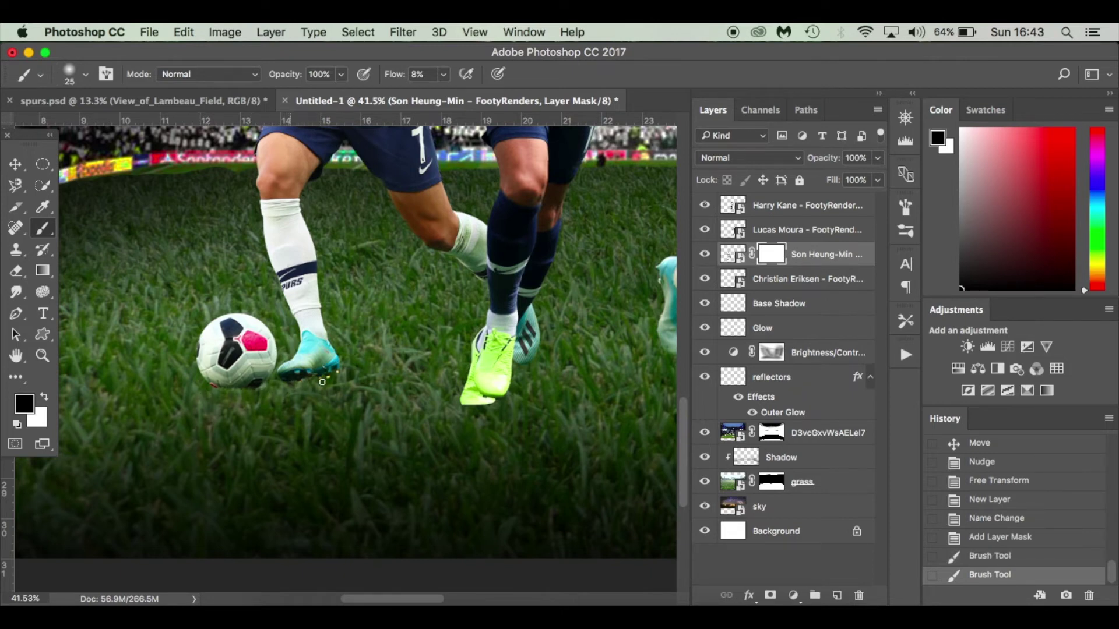
{"action": "left_click", "coordinate": [305, 379]}
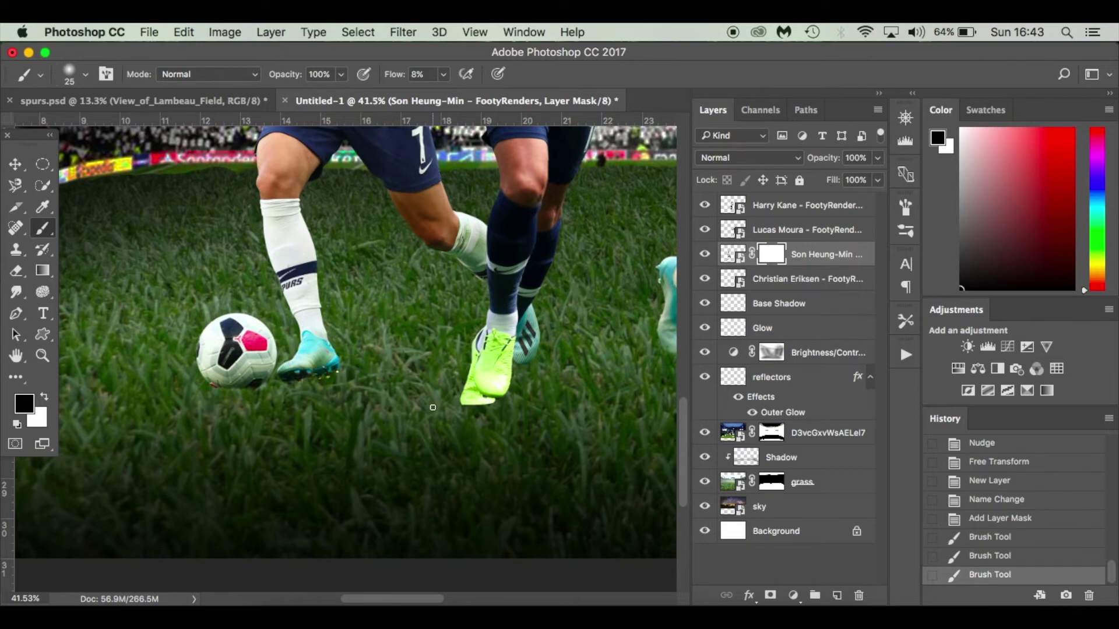
{"action": "scroll", "coordinate": [478, 399], "scroll_direction": "right", "scroll_amount": 10}
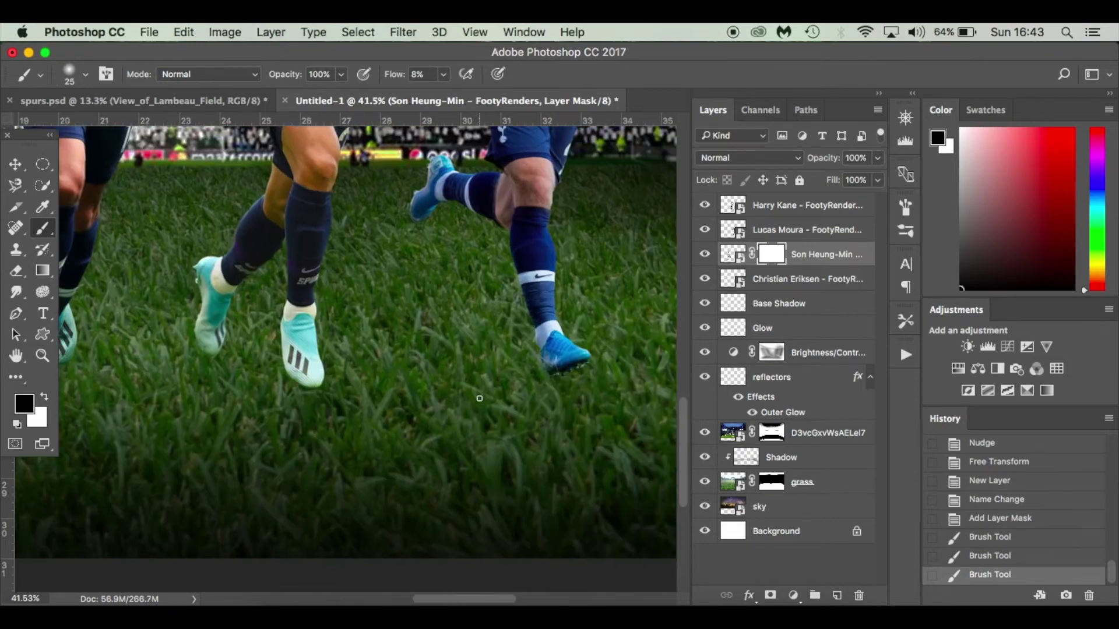
{"action": "scroll", "coordinate": [479, 399], "scroll_direction": "left", "scroll_amount": 8}
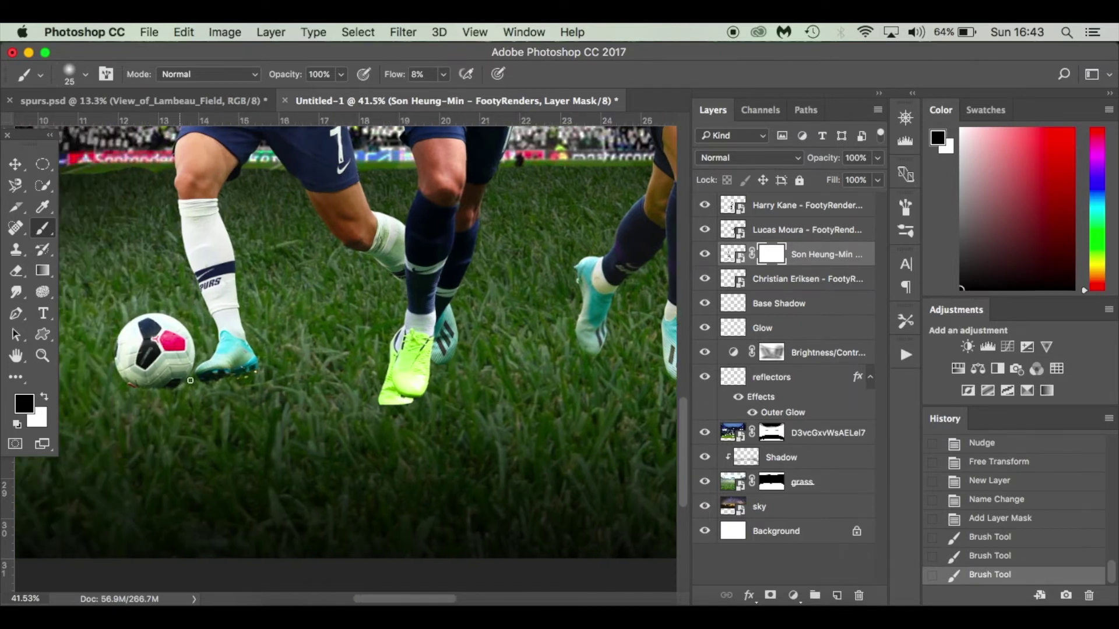
{"action": "left_click", "coordinate": [135, 393]}
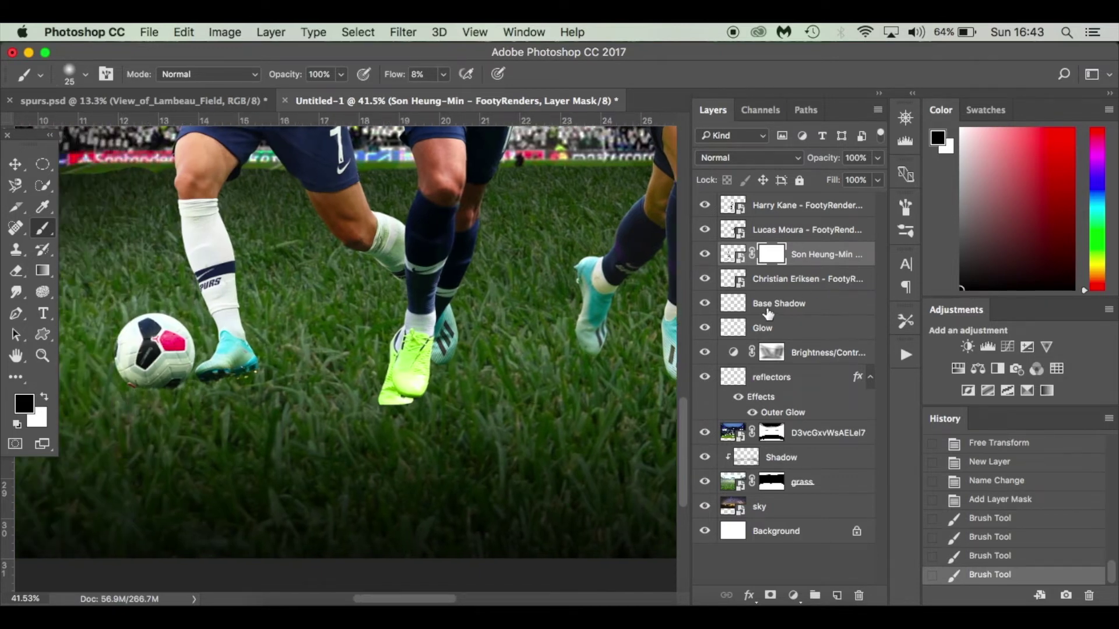
On the Base Shadow layer, paint black contact shadows under the ball, Son Heung-Min's boot and Harry Kane's boot with brush size 40 and flow 20%.
{"action": "left_click", "coordinate": [821, 302]}
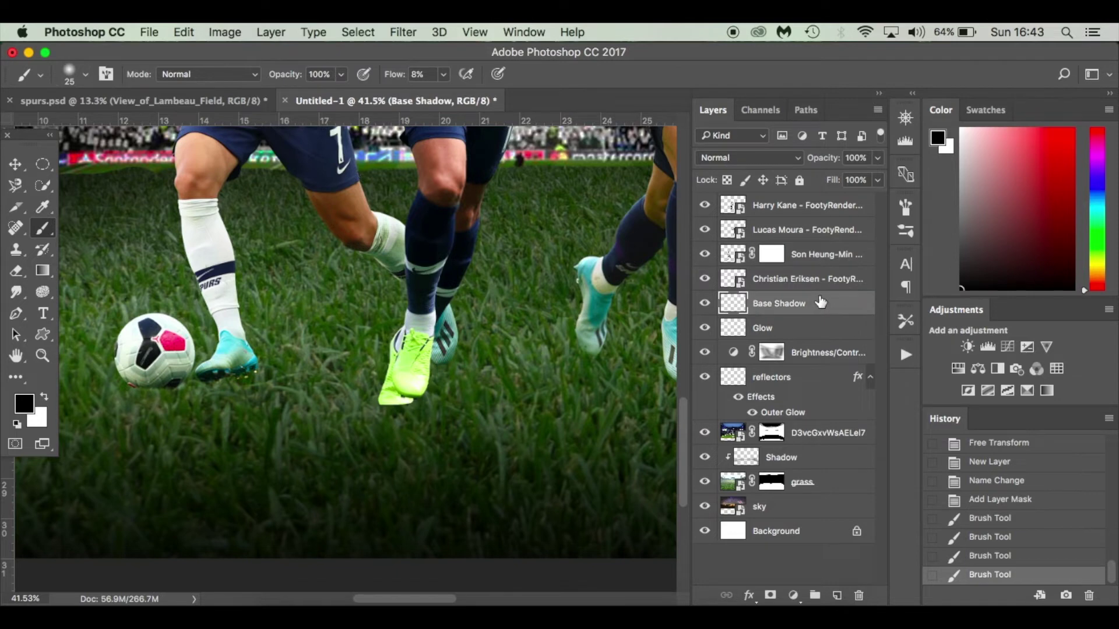
{"action": "left_click", "coordinate": [444, 75]}
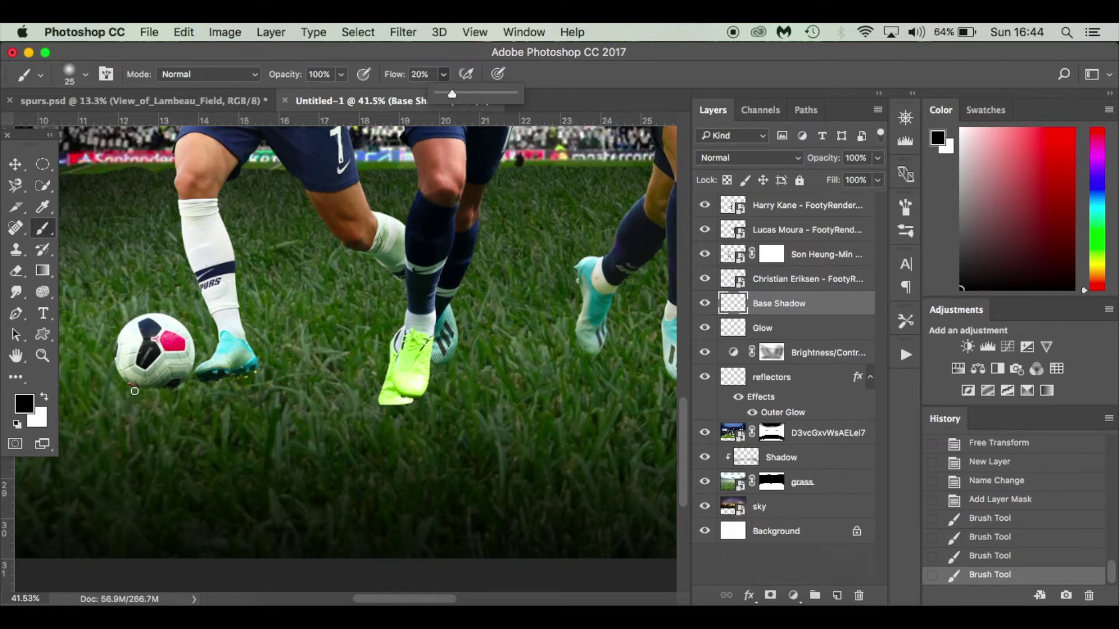
{"action": "key", "text": "bracketright"}
{"action": "mouse_move", "coordinate": [134, 388]}
{"action": "left_mouse_down"}
{"action": "mouse_move", "coordinate": [172, 388]}
{"action": "mouse_move", "coordinate": [132, 387]}
{"action": "mouse_move", "coordinate": [249, 374]}
{"action": "mouse_move", "coordinate": [134, 389]}
{"action": "mouse_move", "coordinate": [175, 389]}
{"action": "left_mouse_up"}
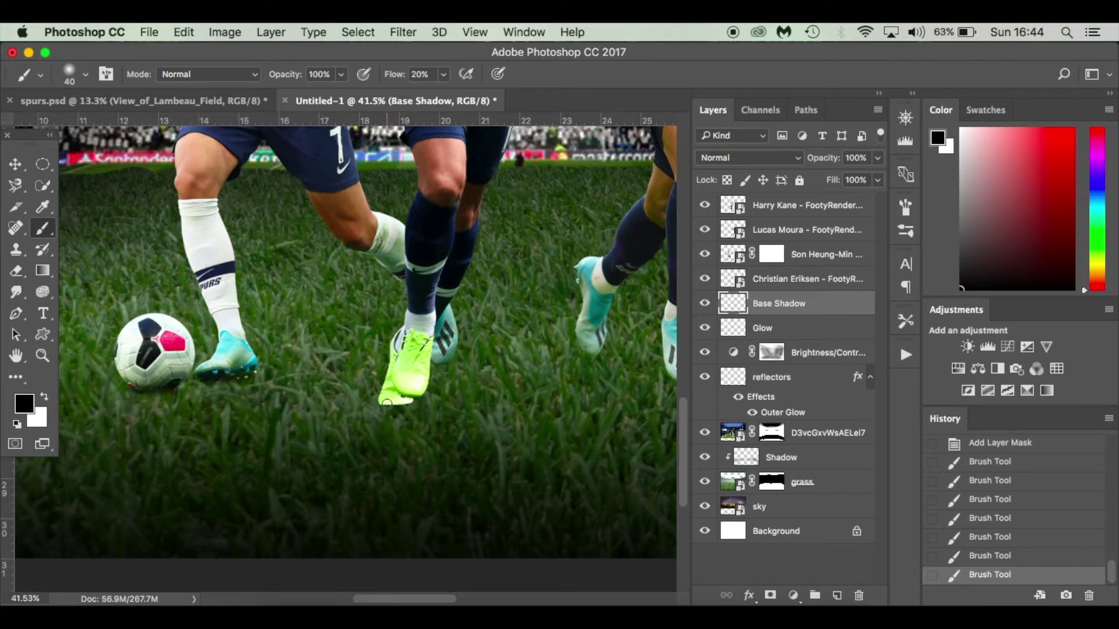
{"action": "mouse_move", "coordinate": [412, 401]}
{"action": "left_mouse_down"}
{"action": "mouse_move", "coordinate": [385, 408]}
{"action": "mouse_move", "coordinate": [408, 402]}
{"action": "left_mouse_up"}
Paint contact shadows on the Base Shadow layer beneath Lucas Moura's and Christian Eriksen's boots.
{"action": "scroll", "coordinate": [408, 402], "scroll_direction": "right", "scroll_amount": 5}
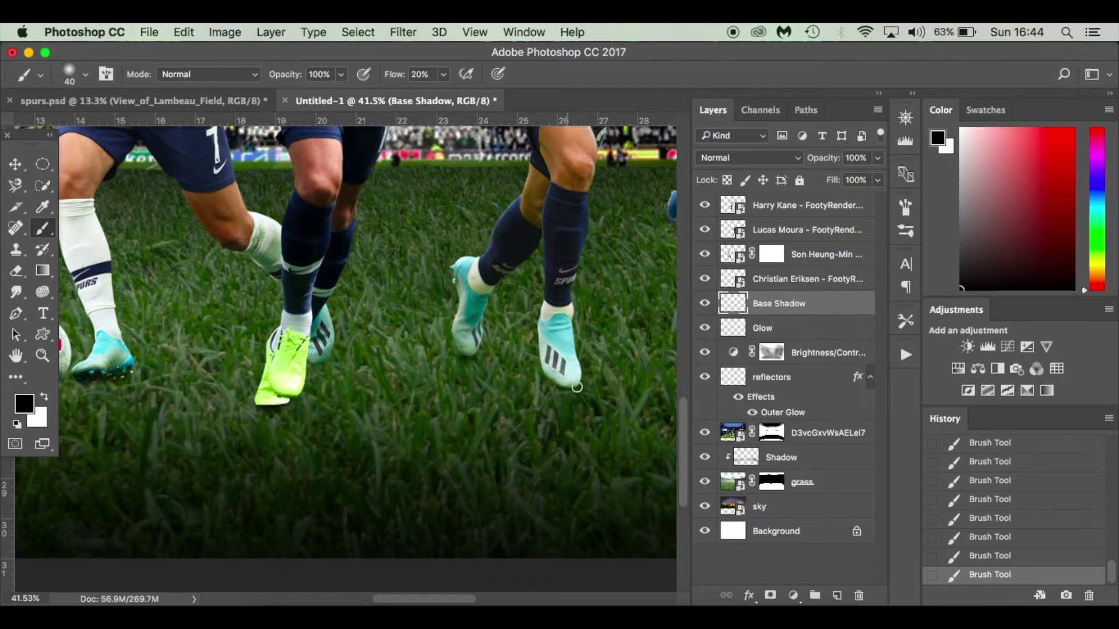
{"action": "scroll", "coordinate": [573, 387], "scroll_direction": "right", "scroll_amount": 10}
{"action": "scroll", "coordinate": [573, 387], "scroll_direction": "down", "scroll_amount": 2}
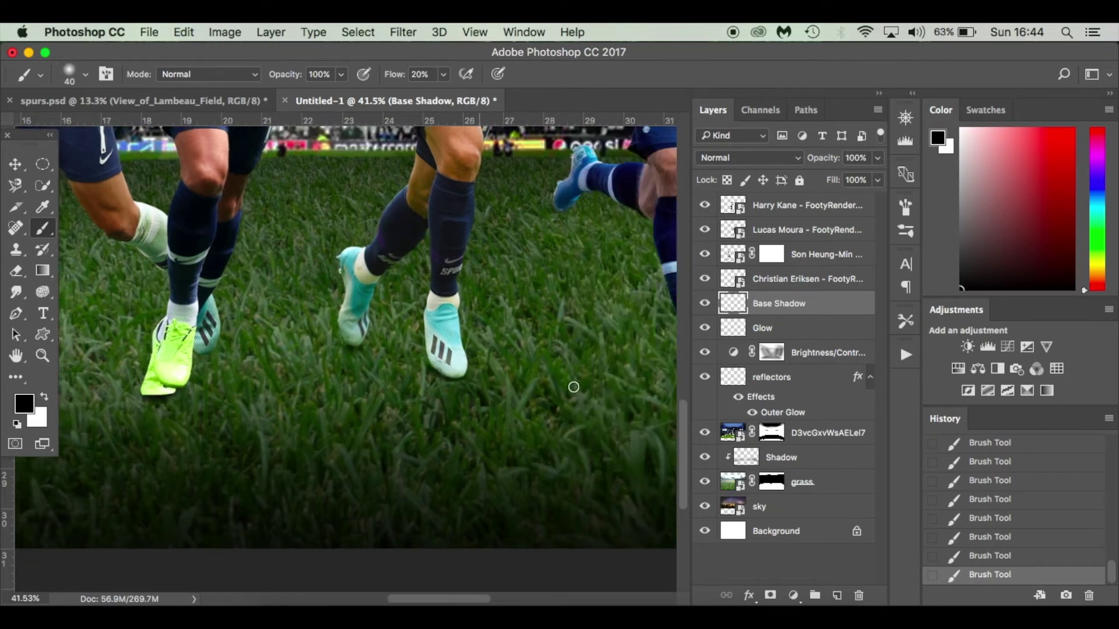
{"action": "left_click_drag", "start_coordinate": [571, 344], "coordinate": [585, 339]}
{"action": "scroll", "coordinate": [585, 338], "scroll_direction": "left", "scroll_amount": 15}
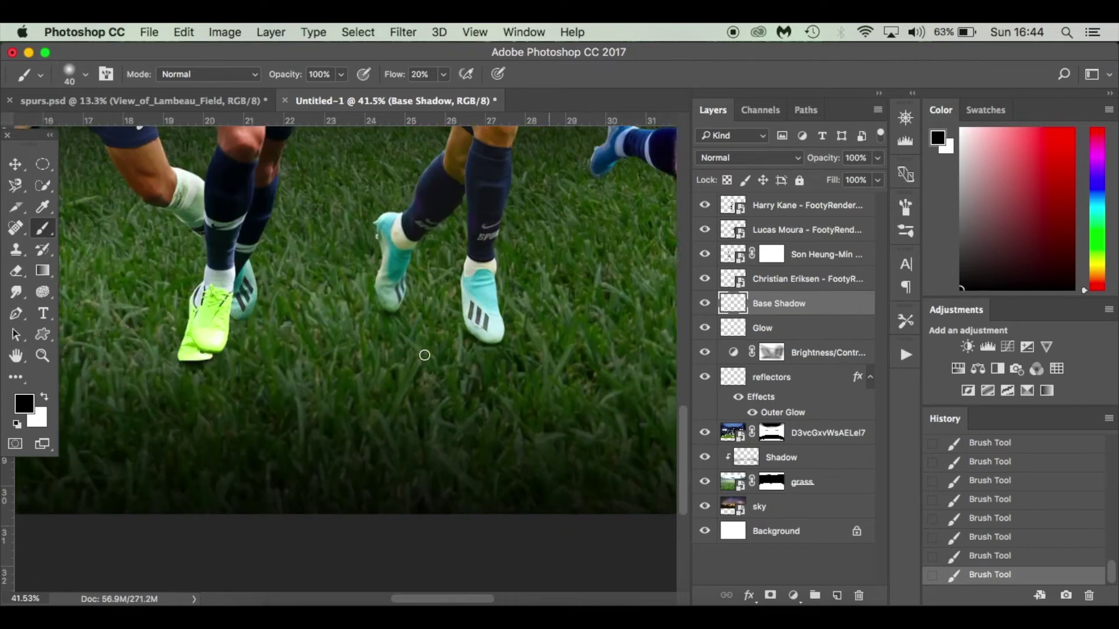
{"action": "scroll", "coordinate": [535, 293], "scroll_direction": "down", "scroll_amount": 1}
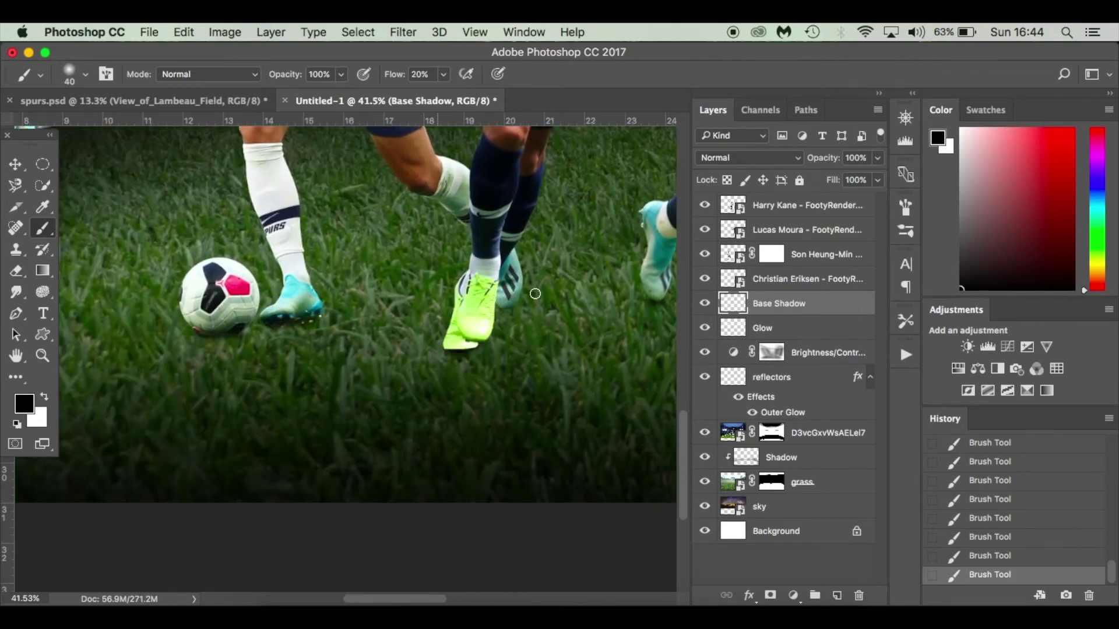
Check the painted contact shadows with the Base Shadow layer hidden and shown, and compare the composite with spurs.psd.
{"action": "left_click", "coordinate": [705, 304]}
{"action": "left_click", "coordinate": [705, 304]}
{"action": "left_click", "coordinate": [704, 304]}
{"action": "left_click", "coordinate": [704, 304]}
{"action": "left_click", "coordinate": [705, 305]}
{"action": "left_click", "coordinate": [705, 305]}
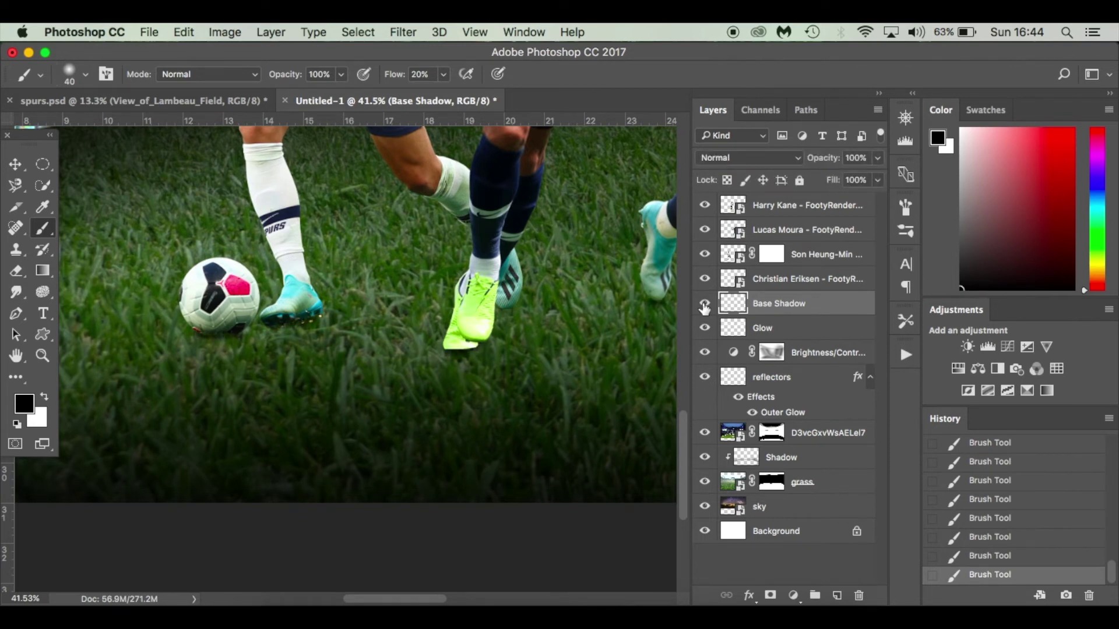
{"action": "left_click", "coordinate": [241, 99]}
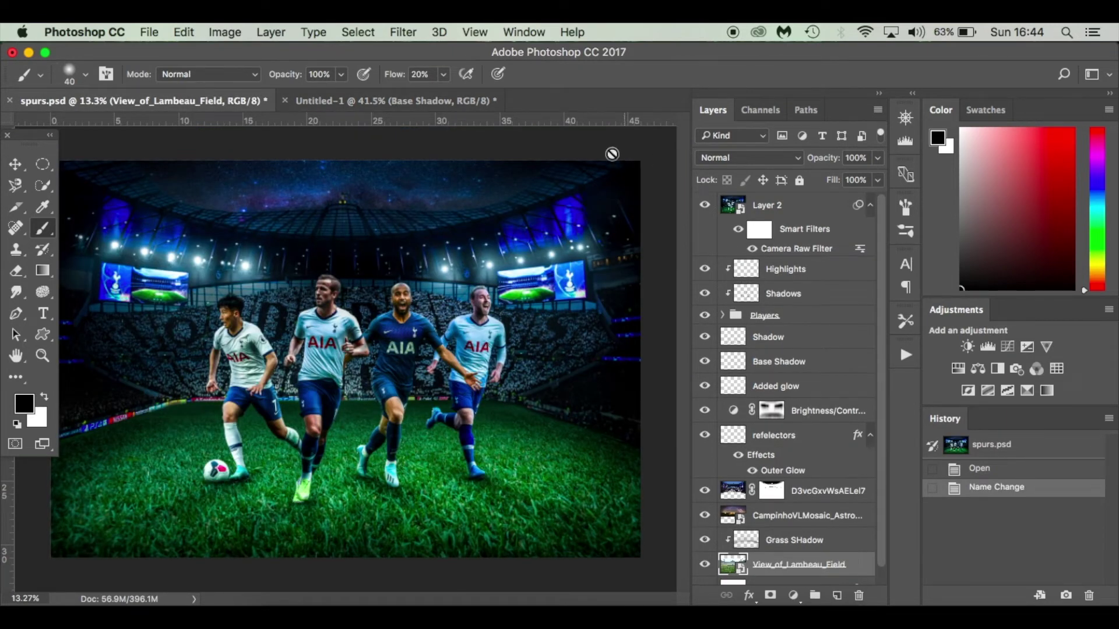
{"action": "left_click", "coordinate": [377, 104]}
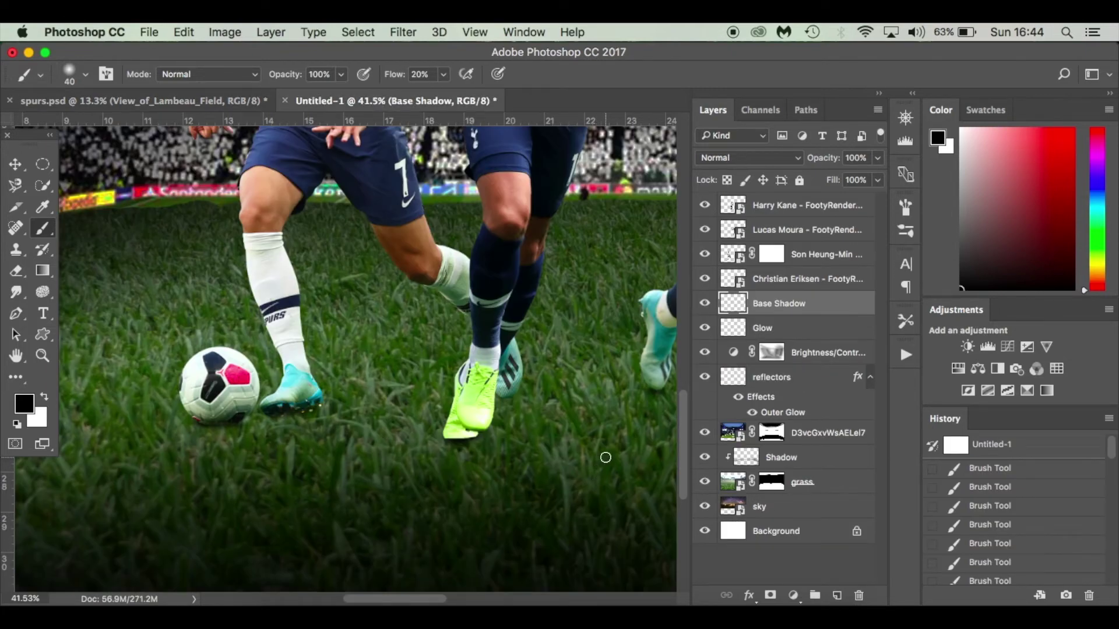
{"action": "scroll", "coordinate": [603, 457], "scroll_direction": "down", "scroll_amount": 5}
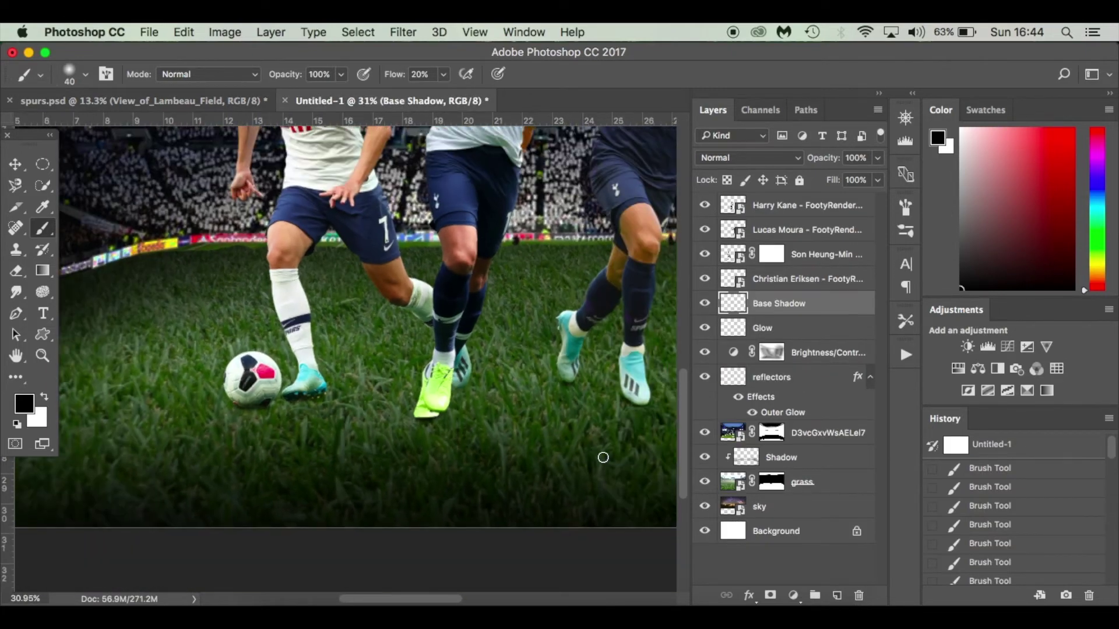
{"action": "scroll", "coordinate": [603, 457], "scroll_direction": "up", "scroll_amount": 5}
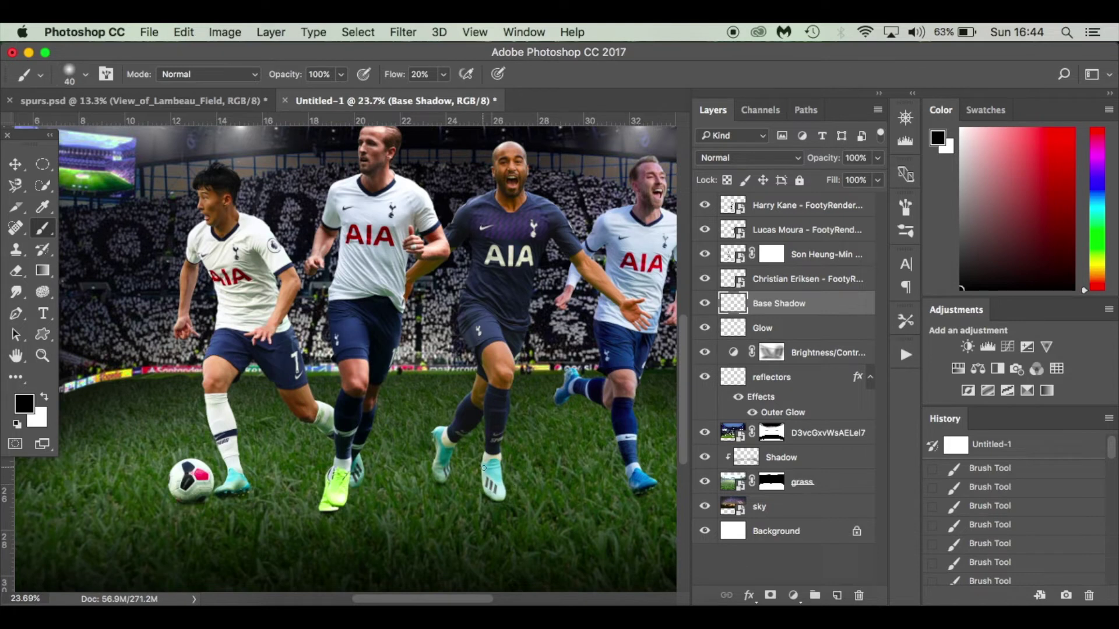
Group the four player layers under the name Players, and clip a new empty layer to that group.
{"action": "scroll", "coordinate": [460, 315], "scroll_direction": "right", "scroll_amount": 3}
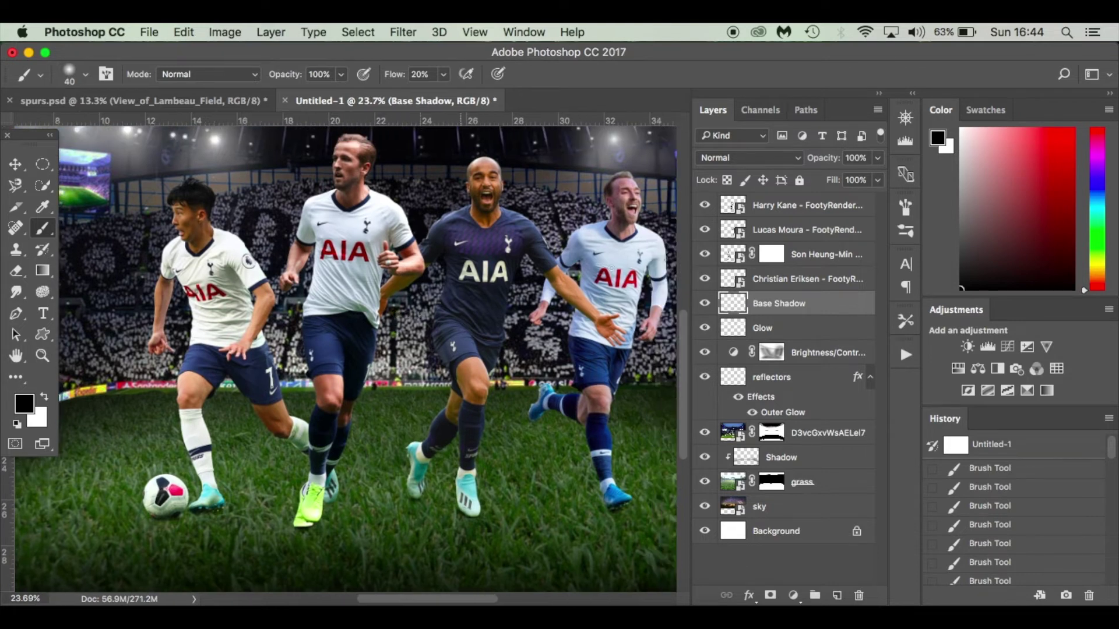
{"action": "left_click", "coordinate": [829, 205]}
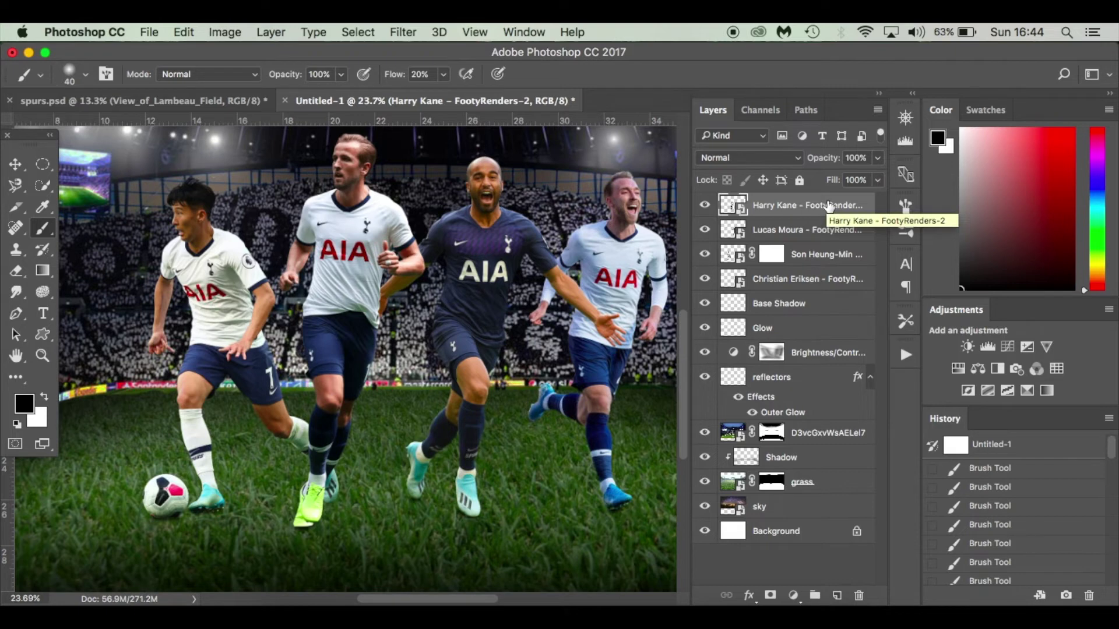
{"action": "left_click", "coordinate": [827, 280], "text": "shift"}
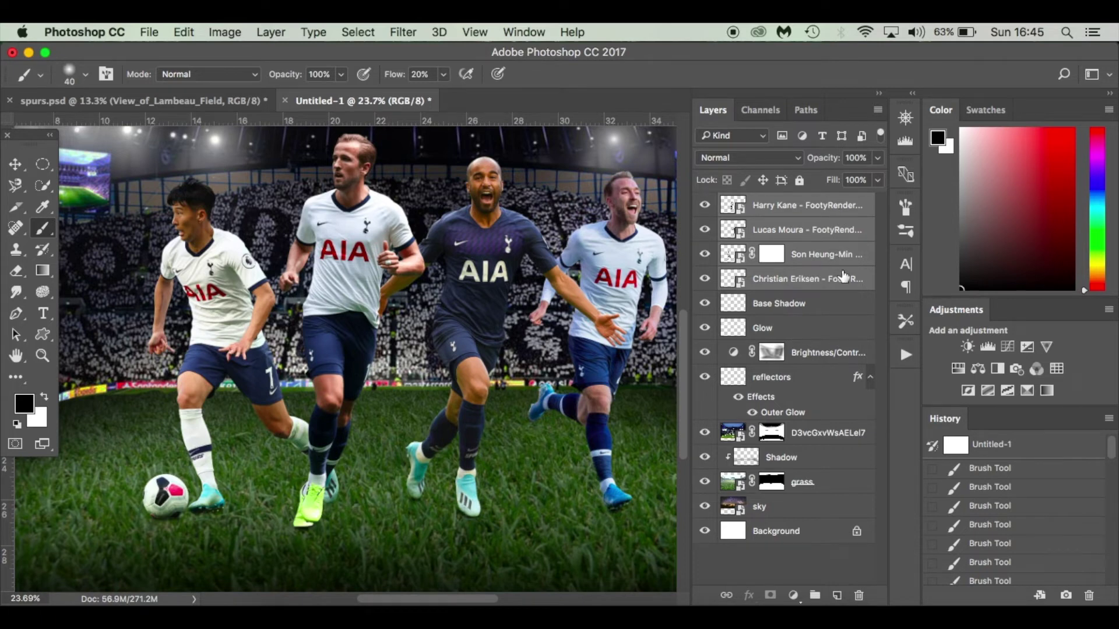
{"action": "key", "text": "super+g"}
{"action": "double_click", "coordinate": [764, 203]}
{"action": "type", "text": "Players"}
{"action": "key", "text": "Return"}
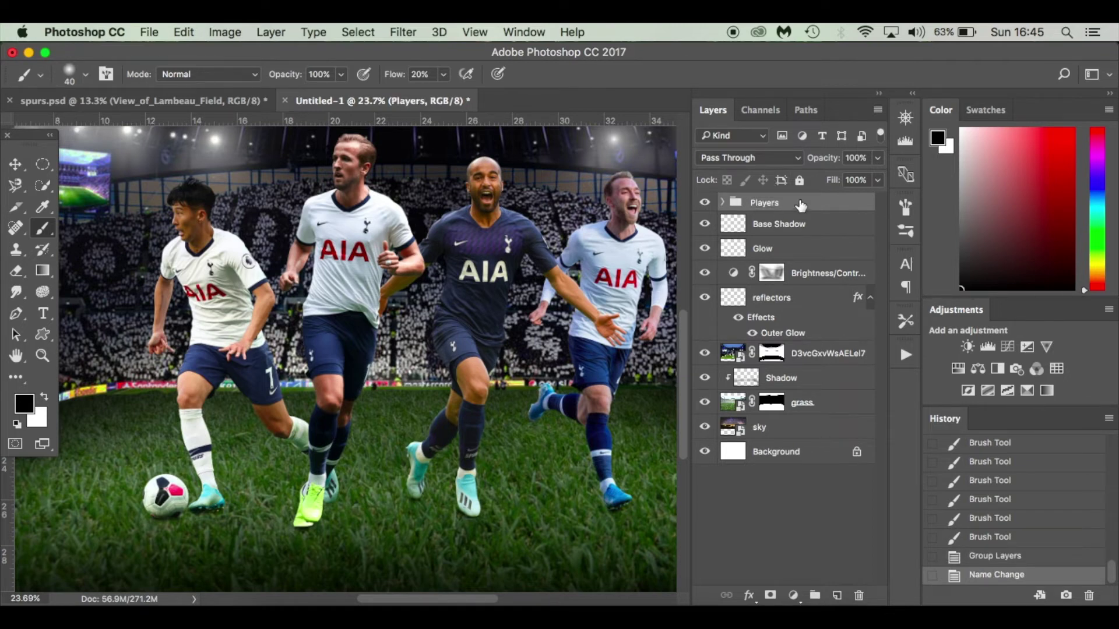
{"action": "left_click", "coordinate": [837, 595]}
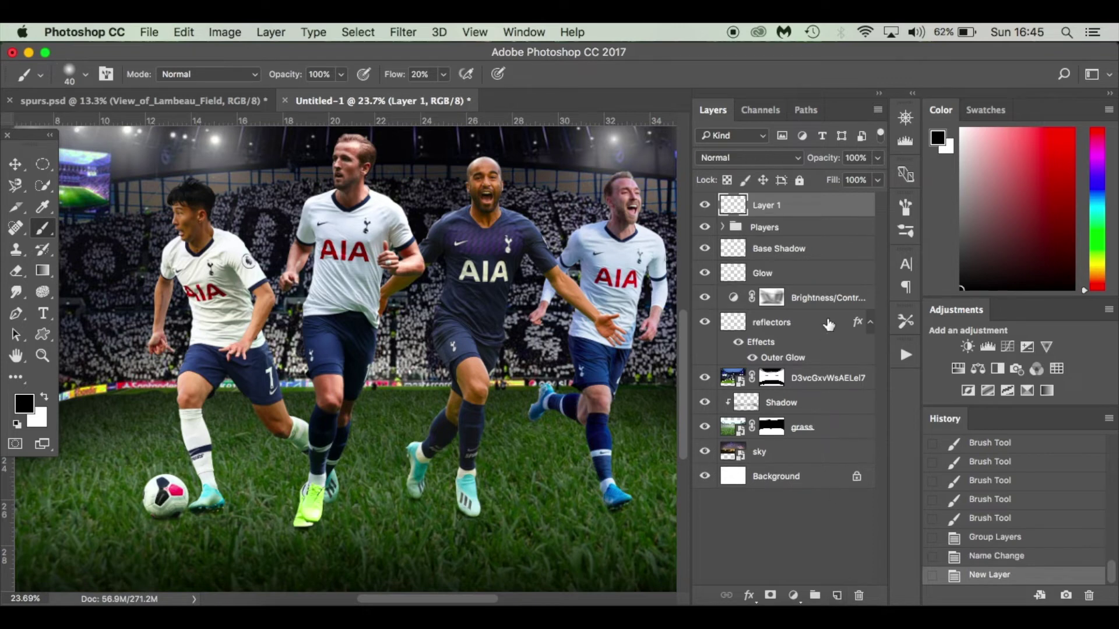
{"action": "left_click", "coordinate": [839, 215], "text": "alt"}
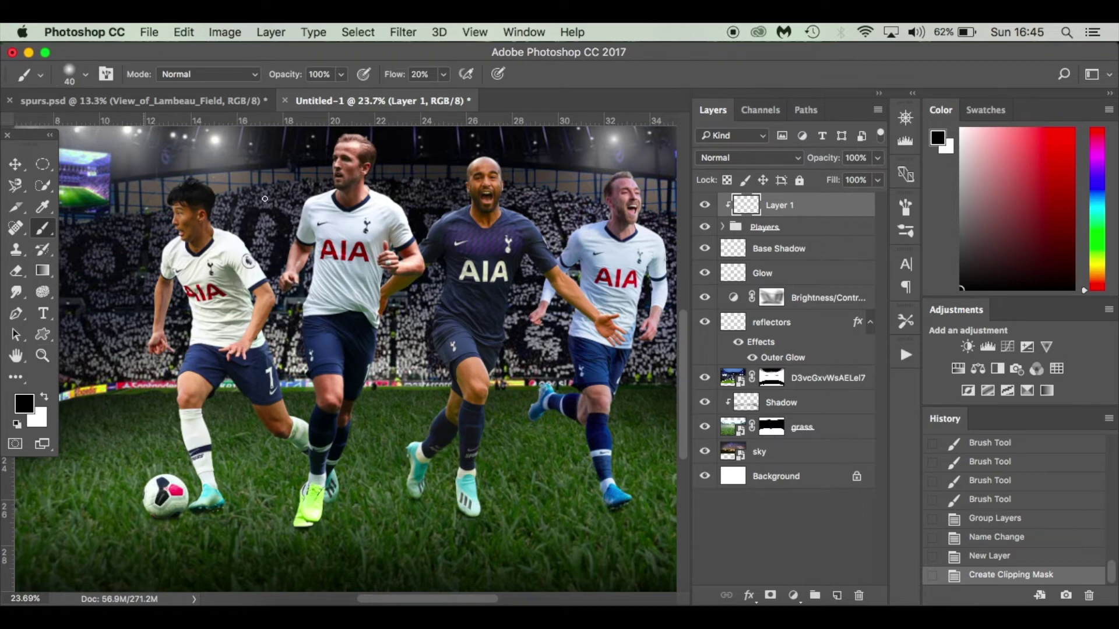
Try shading the undersides of the ball and Son Heung-Min's boot with brush size 100 and flow 3%, then undo the stroke.
{"action": "left_click", "coordinate": [444, 75]}
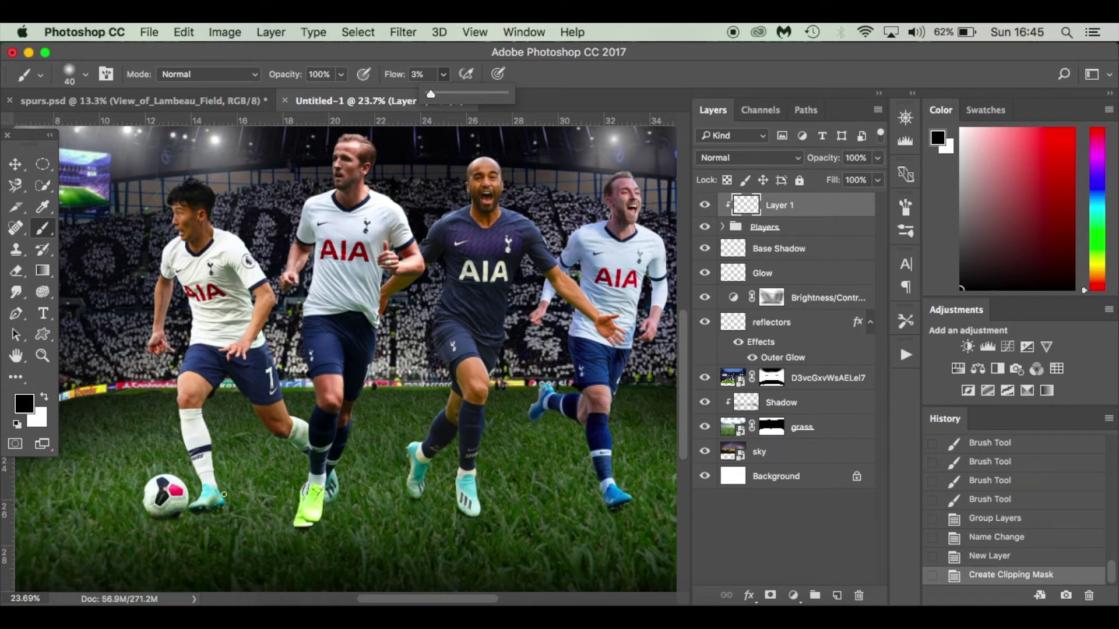
{"action": "scroll", "coordinate": [343, 404], "scroll_direction": "up", "scroll_amount": 5}
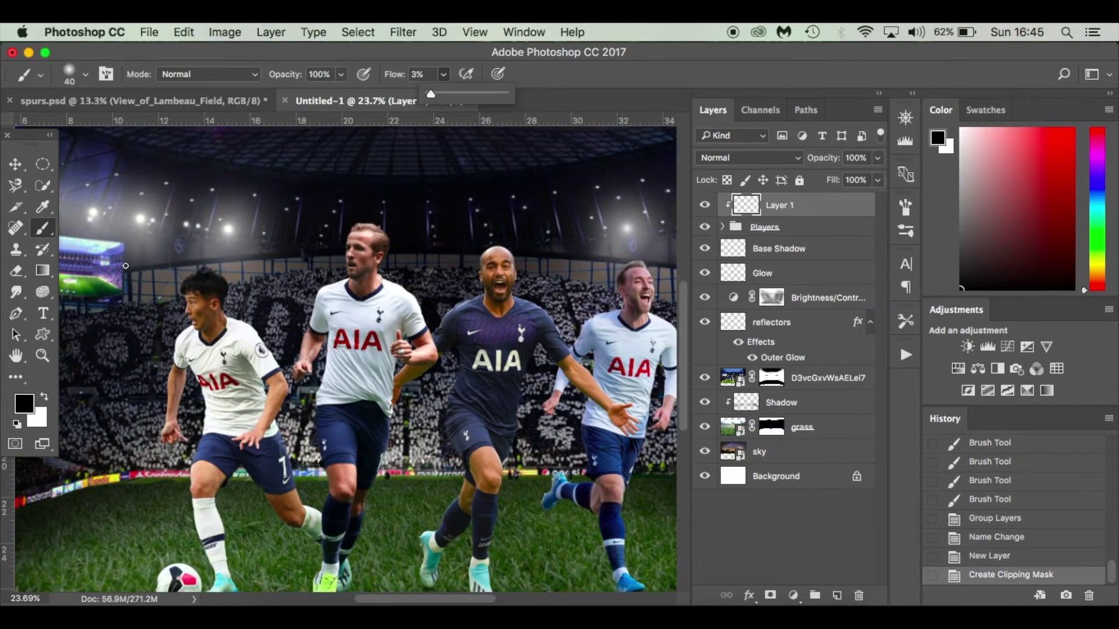
{"action": "scroll", "coordinate": [266, 313], "scroll_direction": "down", "scroll_amount": 5}
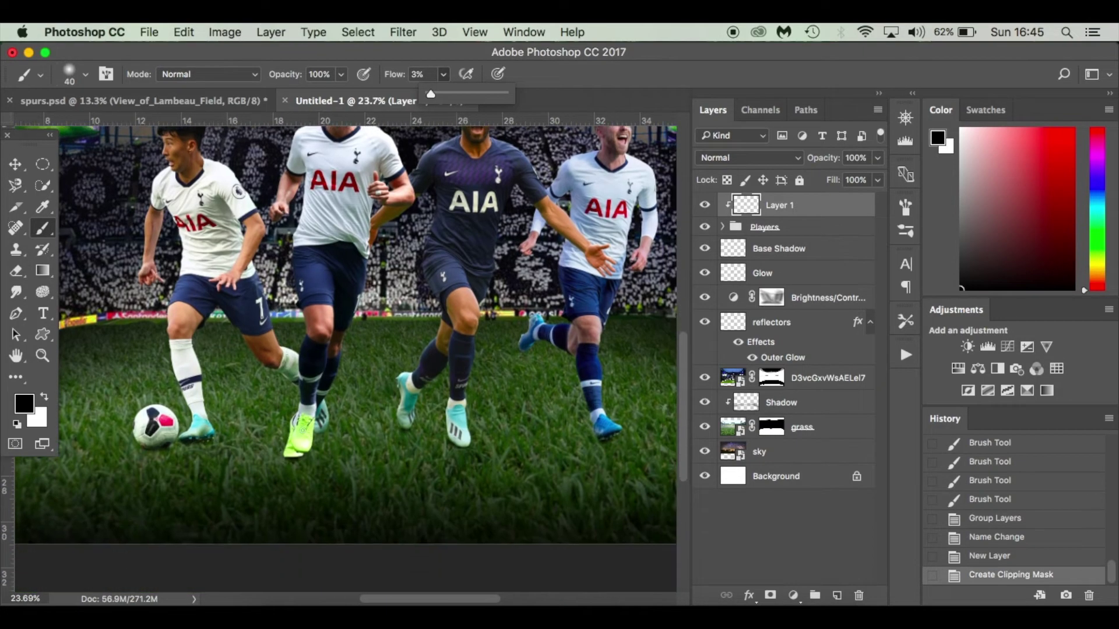
{"action": "left_click", "coordinate": [179, 440]}
{"action": "key", "text": "bracketright"}
{"action": "key", "text": "bracketright"}
{"action": "key", "text": "bracketright"}
{"action": "key", "text": "bracketright"}
{"action": "key", "text": "bracketright"}
{"action": "key", "text": "bracketright"}
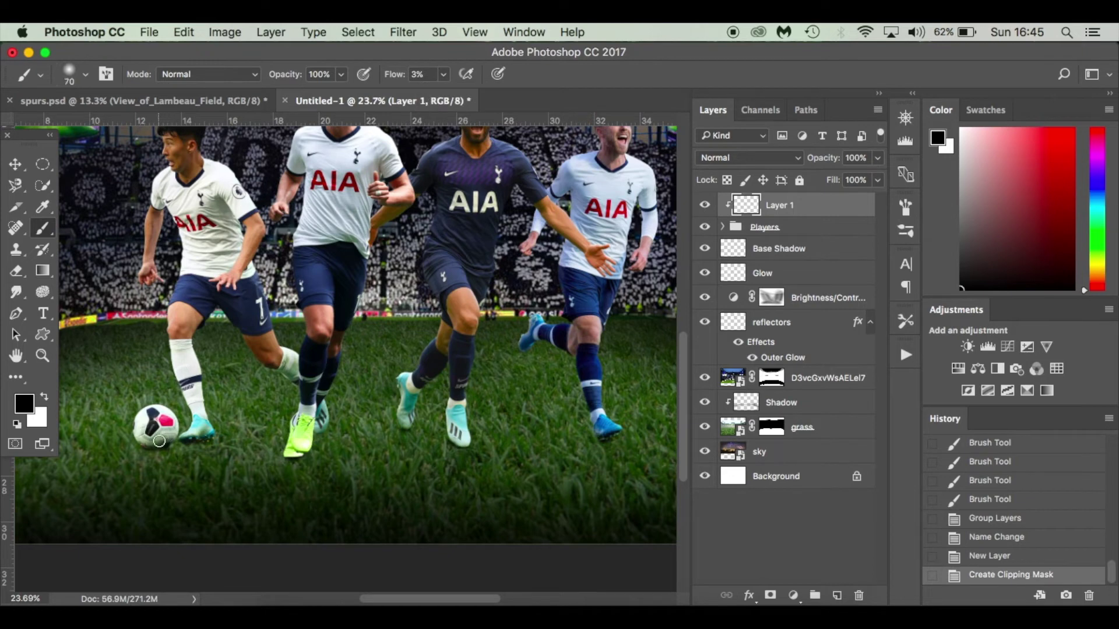
{"action": "left_click_drag", "start_coordinate": [146, 443], "coordinate": [191, 438]}
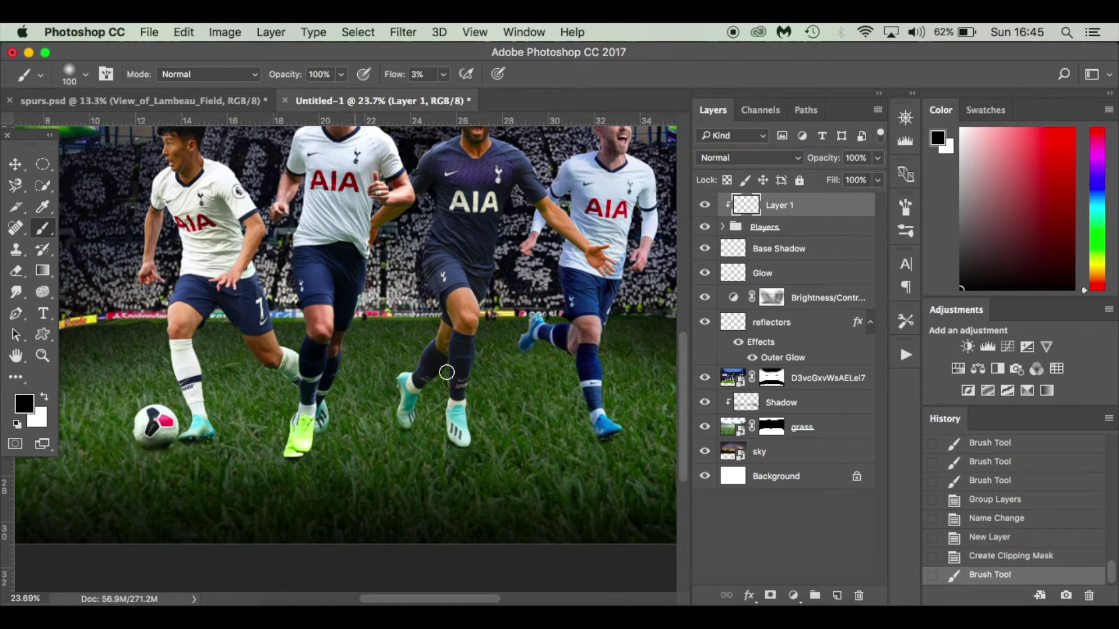
{"action": "left_click", "coordinate": [705, 206]}
{"action": "left_click", "coordinate": [705, 206]}
{"action": "left_click", "coordinate": [1046, 556]}
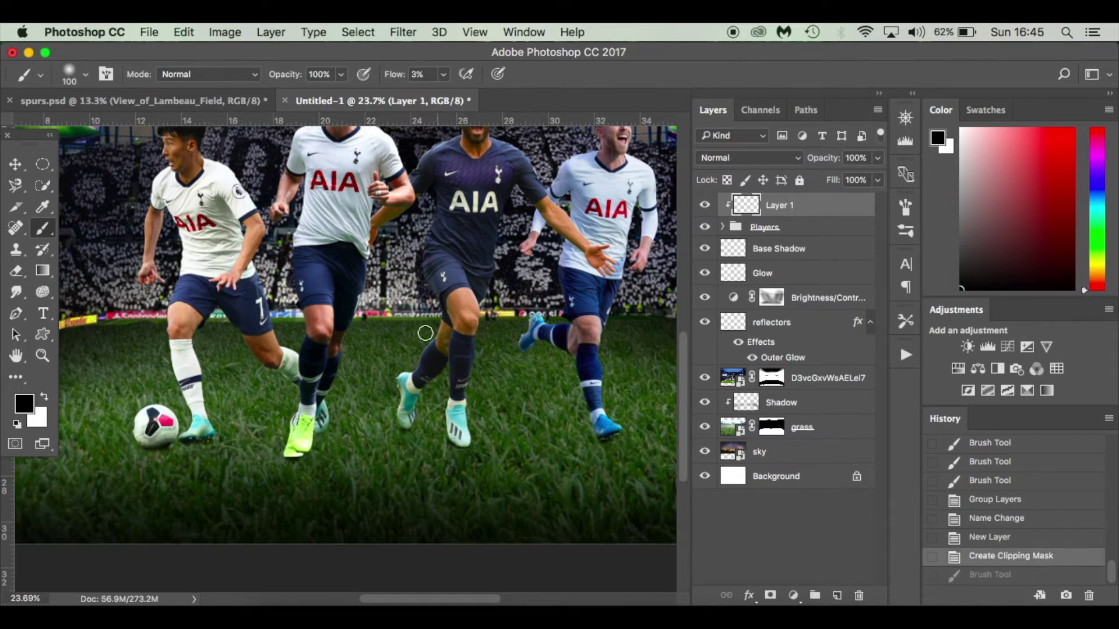
Set the brush flow to 2% and shade the ball and Son Heung-Min's legs in black on the clipped layer.
{"action": "left_click", "coordinate": [444, 78]}
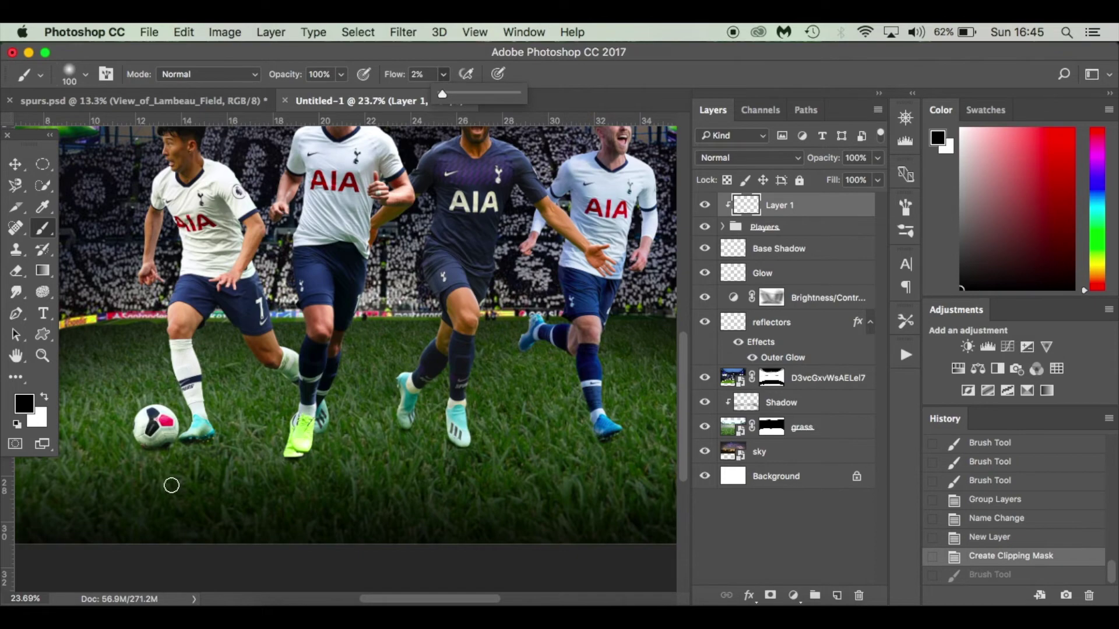
{"action": "scroll", "coordinate": [171, 463], "scroll_direction": "up", "scroll_amount": 3}
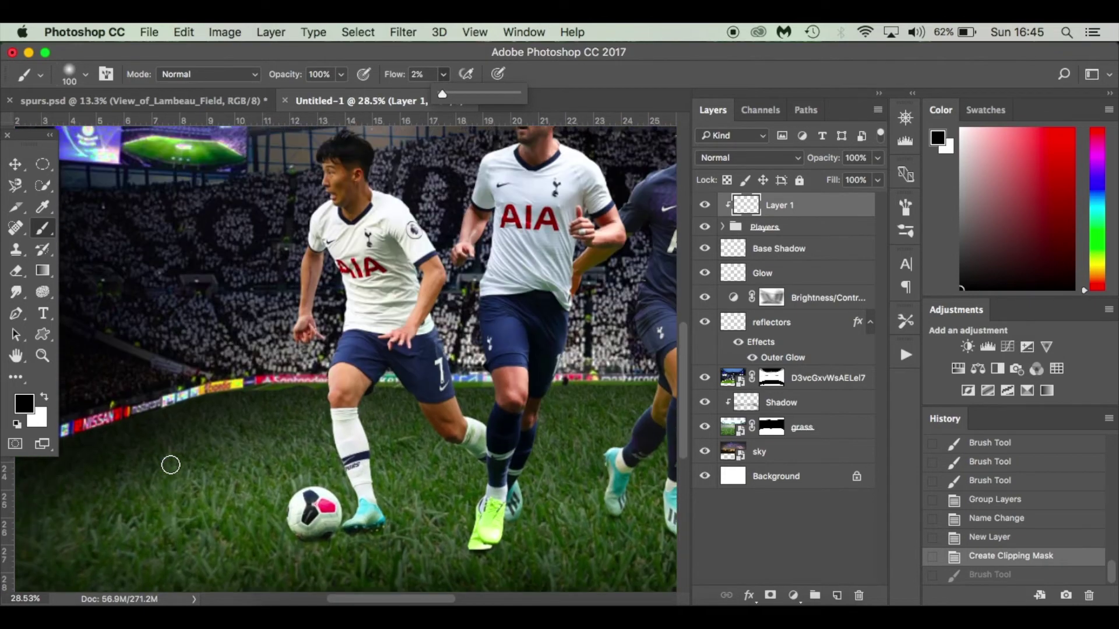
{"action": "scroll", "coordinate": [323, 515], "scroll_direction": "down", "scroll_amount": 1}
{"action": "scroll", "coordinate": [324, 515], "scroll_direction": "right", "scroll_amount": 1}
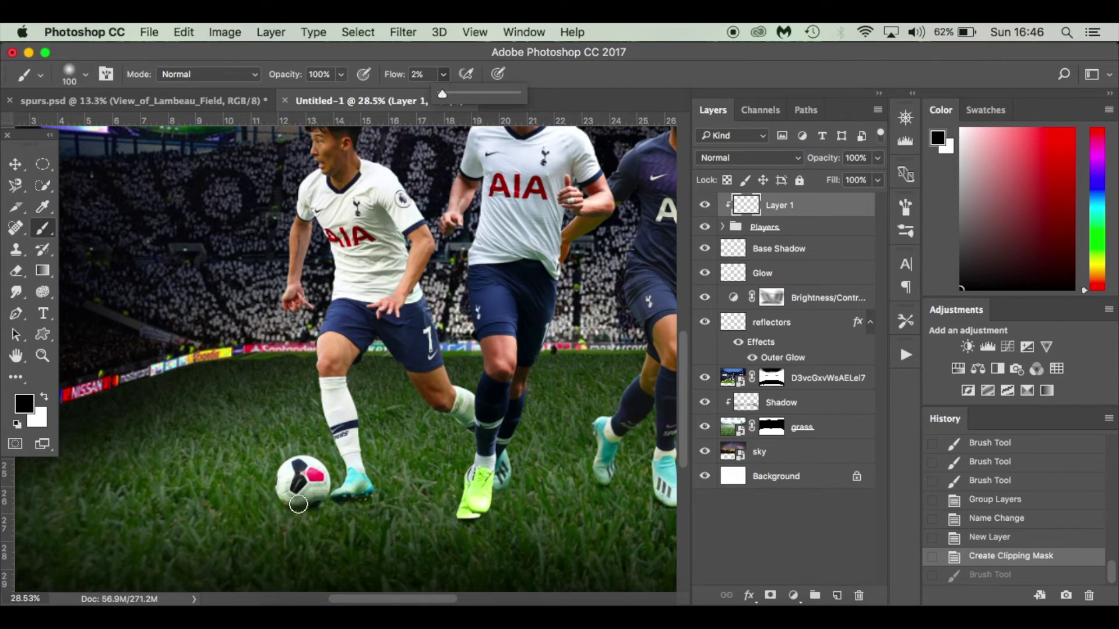
{"action": "mouse_move", "coordinate": [297, 502]}
{"action": "left_mouse_down"}
{"action": "mouse_move", "coordinate": [358, 497]}
{"action": "mouse_move", "coordinate": [350, 402]}
{"action": "mouse_move", "coordinate": [455, 414]}
{"action": "left_mouse_up"}
{"action": "left_click_drag", "start_coordinate": [442, 414], "coordinate": [422, 385]}
{"action": "left_click_drag", "start_coordinate": [361, 454], "coordinate": [350, 396]}
Paint soft black shading over Son Heung-Min's shirt and arm with a smaller brush.
{"action": "key", "text": "["}
{"action": "key", "text": "["}
{"action": "key", "text": "["}
{"action": "key", "text": "["}
{"action": "key", "text": "["}
{"action": "scroll", "coordinate": [353, 402], "scroll_direction": "up", "scroll_amount": 3}
{"action": "left_click_drag", "start_coordinate": [384, 244], "coordinate": [417, 292]}
{"action": "left_click_drag", "start_coordinate": [411, 280], "coordinate": [416, 335]}
Shade Harry Kane's shorts, legs and boots in black with brush size 80.
{"action": "key", "text": "bracketright"}
{"action": "key", "text": "bracketright"}
{"action": "key", "text": "bracketright"}
{"action": "mouse_move", "coordinate": [437, 490]}
{"action": "left_mouse_down"}
{"action": "mouse_move", "coordinate": [291, 343]}
{"action": "mouse_move", "coordinate": [306, 245]}
{"action": "mouse_move", "coordinate": [408, 310]}
{"action": "left_mouse_up"}
{"action": "scroll", "coordinate": [408, 310], "scroll_direction": "down", "scroll_amount": 5}
{"action": "left_click_drag", "start_coordinate": [465, 514], "coordinate": [466, 507]}
{"action": "scroll", "coordinate": [465, 512], "scroll_direction": "up", "scroll_amount": 2}
{"action": "left_click_drag", "start_coordinate": [446, 470], "coordinate": [443, 443]}
{"action": "scroll", "coordinate": [497, 369], "scroll_direction": "up", "scroll_amount": 10}
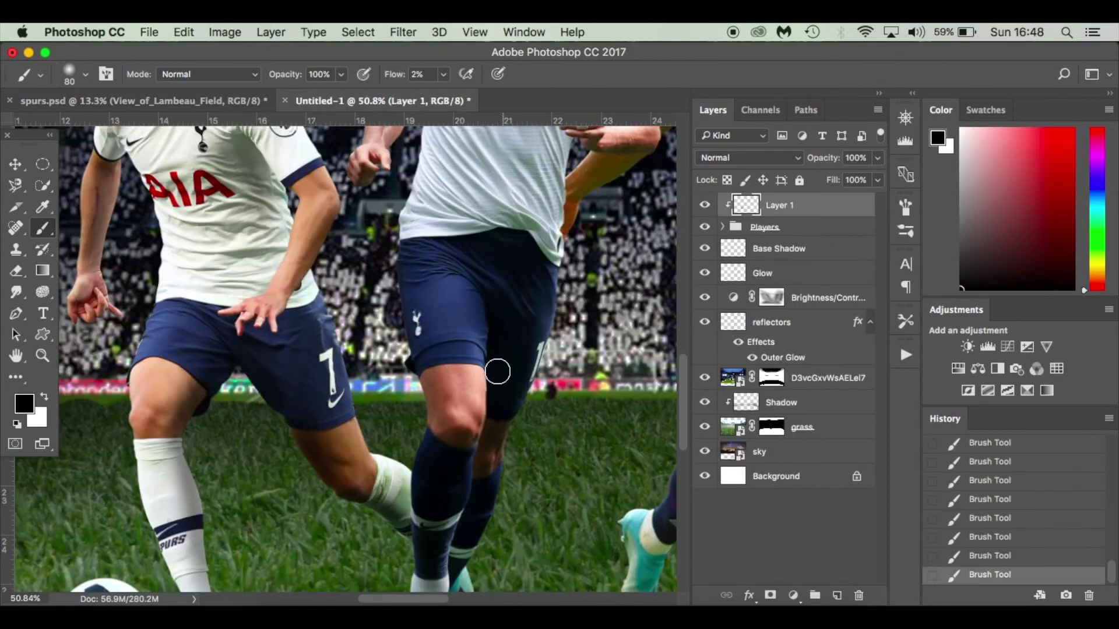
Shade Harry Kane's neck, shirt and arms, adjusting the brush size to the smaller areas.
{"action": "scroll", "coordinate": [324, 208], "scroll_direction": "right", "scroll_amount": 10}
{"action": "scroll", "coordinate": [324, 207], "scroll_direction": "up", "scroll_amount": 3}
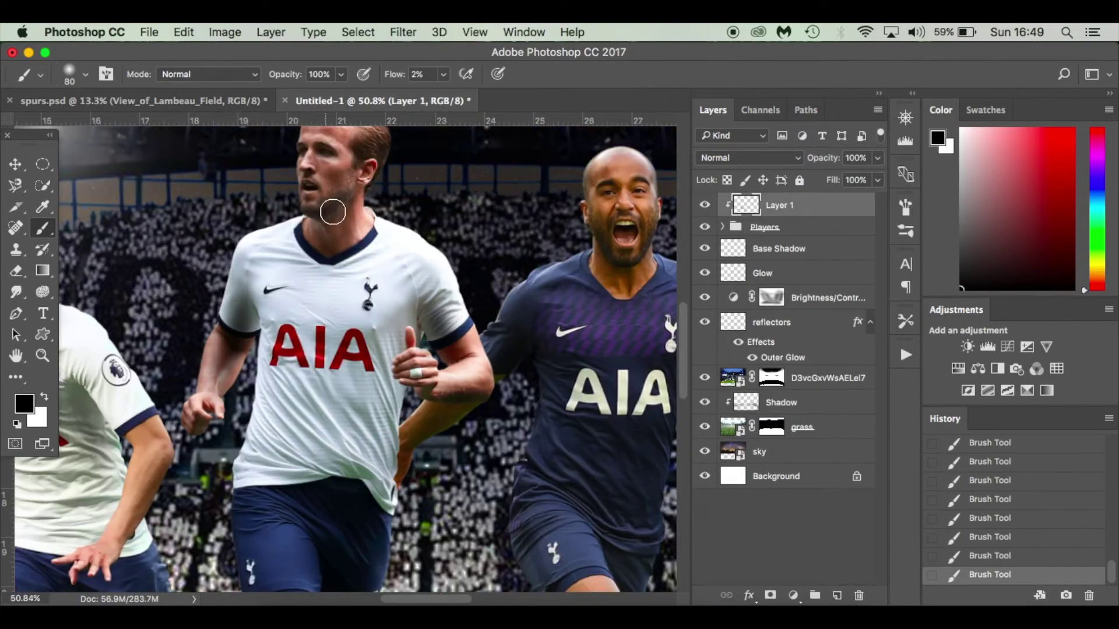
{"action": "key", "text": "bracketleft"}
{"action": "key", "text": "bracketleft"}
{"action": "key", "text": "bracketleft"}
{"action": "key", "text": "bracketleft"}
{"action": "key", "text": "bracketleft"}
{"action": "scroll", "coordinate": [337, 333], "scroll_direction": "up", "scroll_amount": 3}
{"action": "scroll", "coordinate": [341, 336], "scroll_direction": "right", "scroll_amount": 5}
{"action": "scroll", "coordinate": [340, 336], "scroll_direction": "down", "scroll_amount": 4}
Shade Lucas Moura's legs, socks and boots in black, varying the brush size around 70.
{"action": "scroll", "coordinate": [341, 336], "scroll_direction": "down", "scroll_amount": 10}
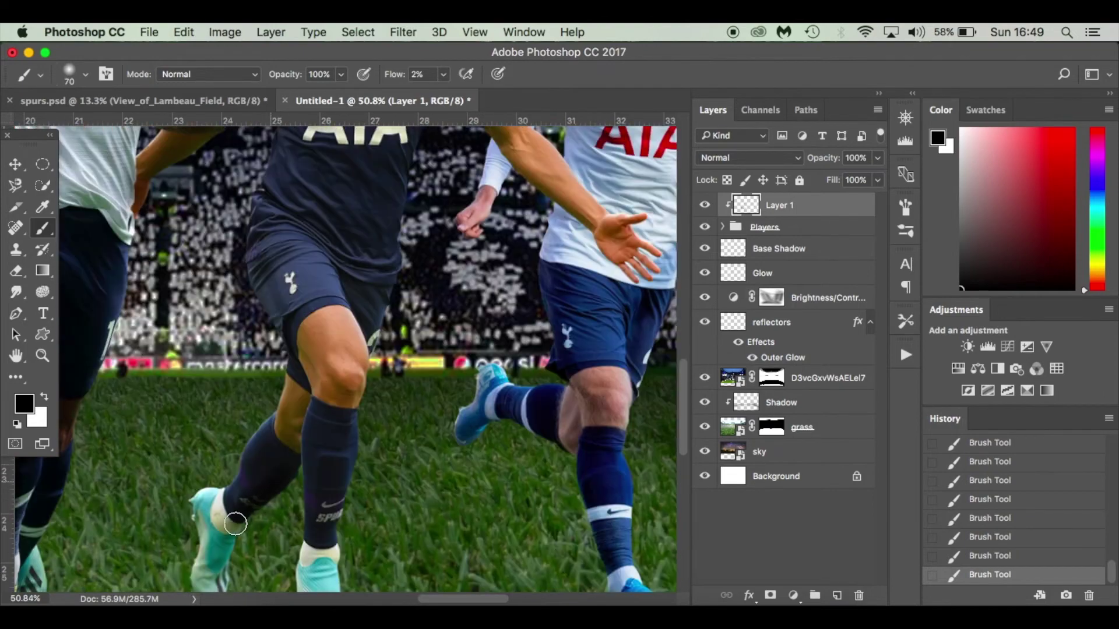
{"action": "scroll", "coordinate": [340, 336], "scroll_direction": "right", "scroll_amount": 2}
{"action": "key", "text": "bracketright"}
{"action": "key", "text": "bracketright"}
{"action": "key", "text": "bracketright"}
{"action": "key", "text": "bracketright"}
{"action": "left_click_drag", "start_coordinate": [327, 400], "coordinate": [334, 437]}
Shade the folds and edges of Lucas Moura's shirt and arms, reducing the brush size for finer areas.
{"action": "scroll", "coordinate": [334, 438], "scroll_direction": "up", "scroll_amount": 5}
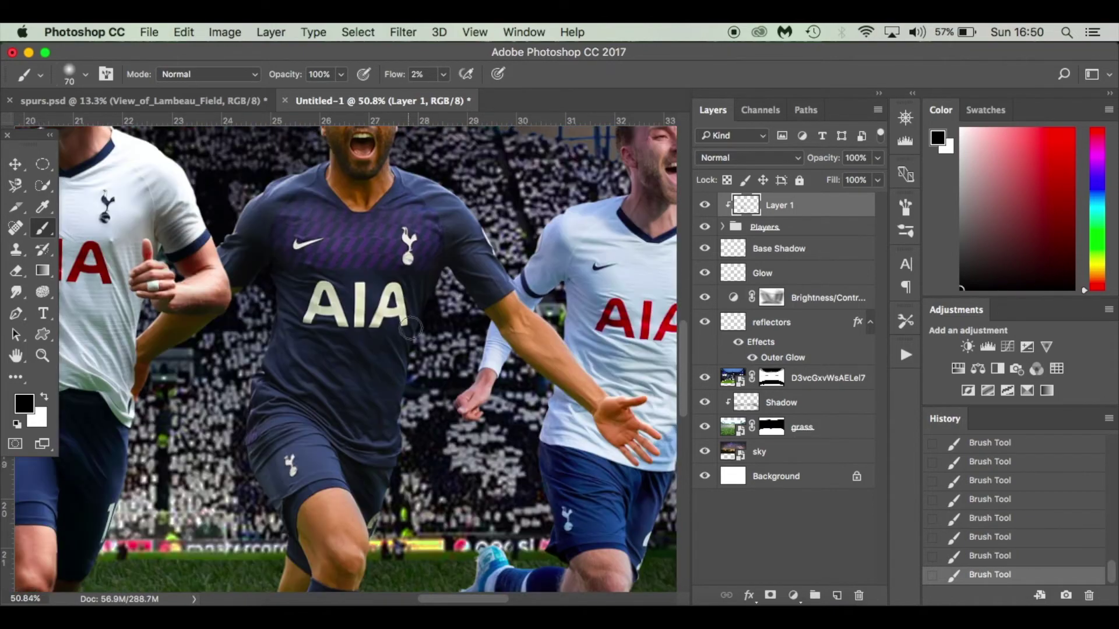
{"action": "scroll", "coordinate": [350, 327], "scroll_direction": "right", "scroll_amount": 3}
{"action": "key", "text": "bracketleft"}
{"action": "key", "text": "bracketleft"}
{"action": "key", "text": "bracketleft"}
{"action": "scroll", "coordinate": [360, 330], "scroll_direction": "right", "scroll_amount": 3}
{"action": "scroll", "coordinate": [360, 330], "scroll_direction": "down", "scroll_amount": 7}
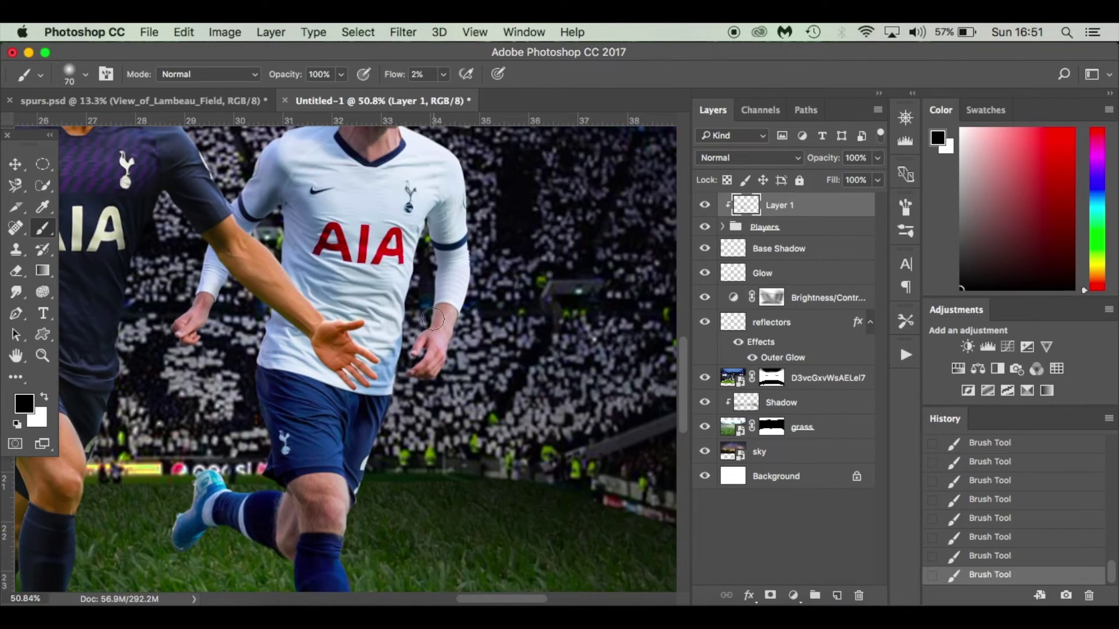
Shade Christian Eriksen's shirt, arms and legs with brush size 70, and go over all the players for missed areas.
{"action": "key", "text": "bracketright"}
{"action": "key", "text": "bracketright"}
{"action": "key", "text": "bracketright"}
{"action": "scroll", "coordinate": [347, 444], "scroll_direction": "left", "scroll_amount": 6}
{"action": "scroll", "coordinate": [229, 410], "scroll_direction": "up", "scroll_amount": 10}
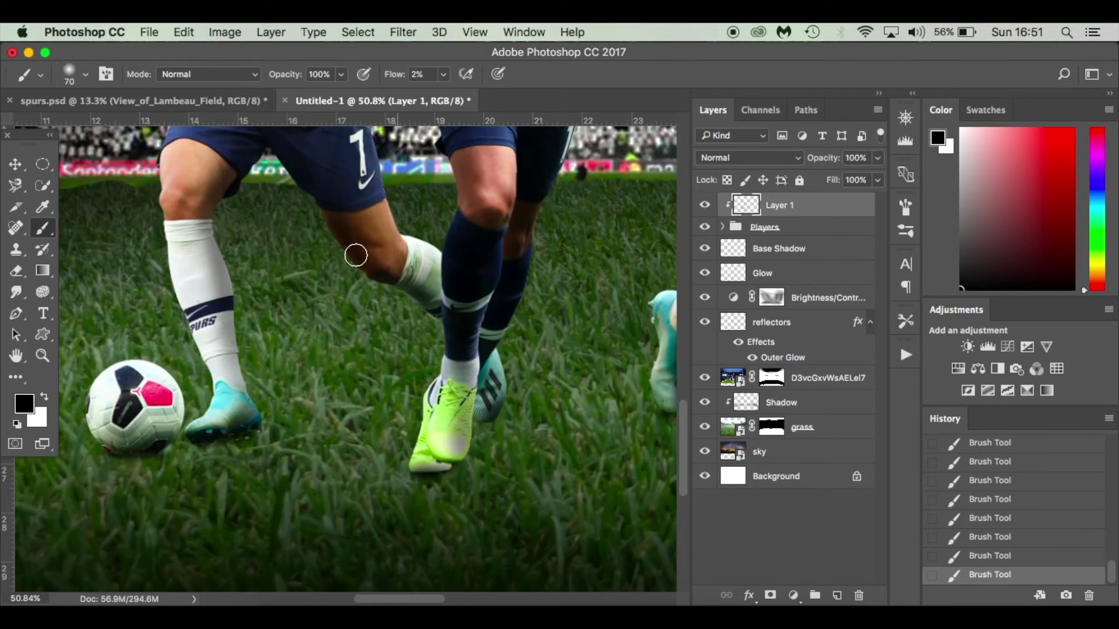
{"action": "scroll", "coordinate": [350, 324], "scroll_direction": "right", "scroll_amount": 2}
{"action": "scroll", "coordinate": [335, 457], "scroll_direction": "left", "scroll_amount": 4}
{"action": "scroll", "coordinate": [408, 245], "scroll_direction": "up", "scroll_amount": 2}
{"action": "scroll", "coordinate": [408, 245], "scroll_direction": "right", "scroll_amount": 3}
{"action": "scroll", "coordinate": [282, 227], "scroll_direction": "left", "scroll_amount": 7}
{"action": "scroll", "coordinate": [350, 327], "scroll_direction": "right", "scroll_amount": 10}
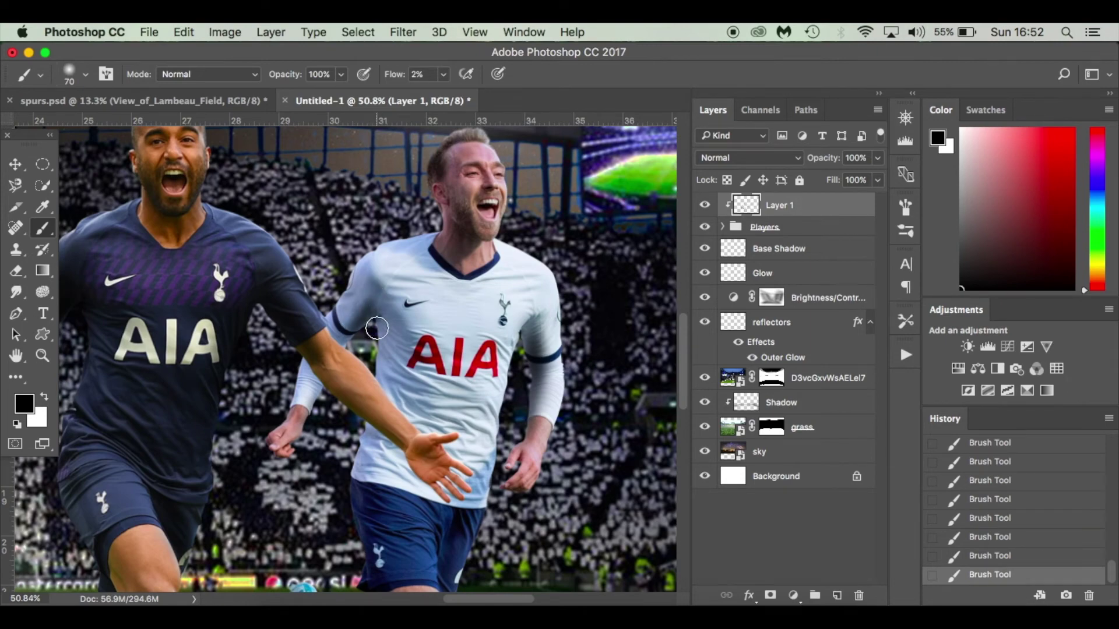
Compare the whole composite with the players' shading layer hidden and shown.
{"action": "key", "text": "super+0"}
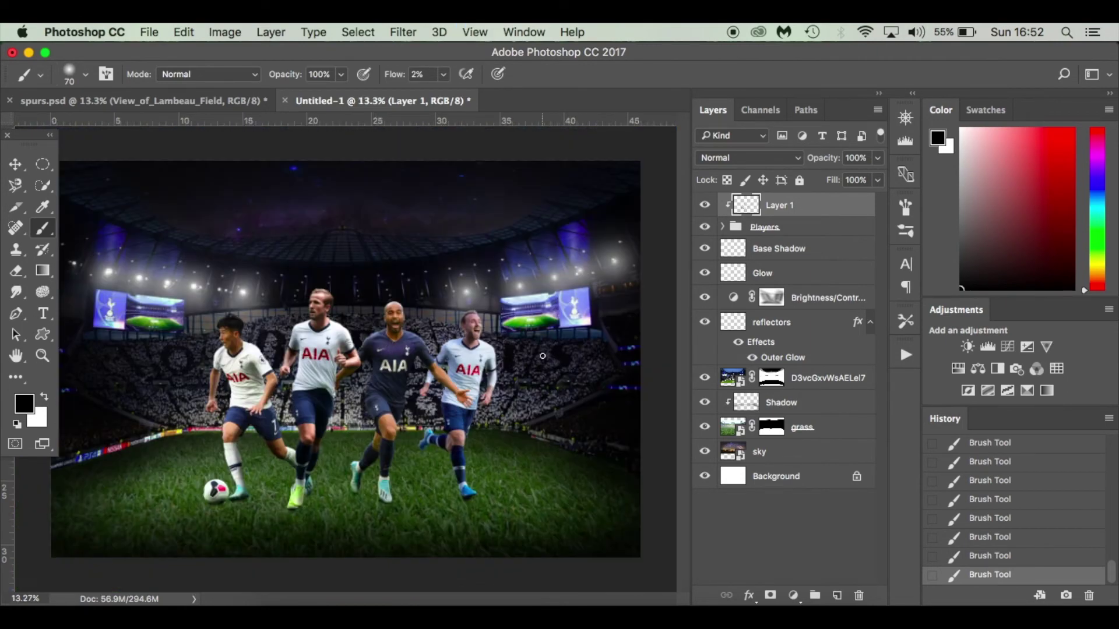
{"action": "left_click", "coordinate": [705, 205]}
{"action": "left_click", "coordinate": [705, 205]}
{"action": "left_click", "coordinate": [706, 206]}
{"action": "left_click", "coordinate": [706, 206]}
{"action": "left_click", "coordinate": [706, 207]}
{"action": "left_click", "coordinate": [706, 206]}
{"action": "left_click", "coordinate": [706, 206]}
{"action": "left_click", "coordinate": [705, 206]}
{"action": "scroll", "coordinate": [488, 488], "scroll_direction": "up", "scroll_amount": 3}
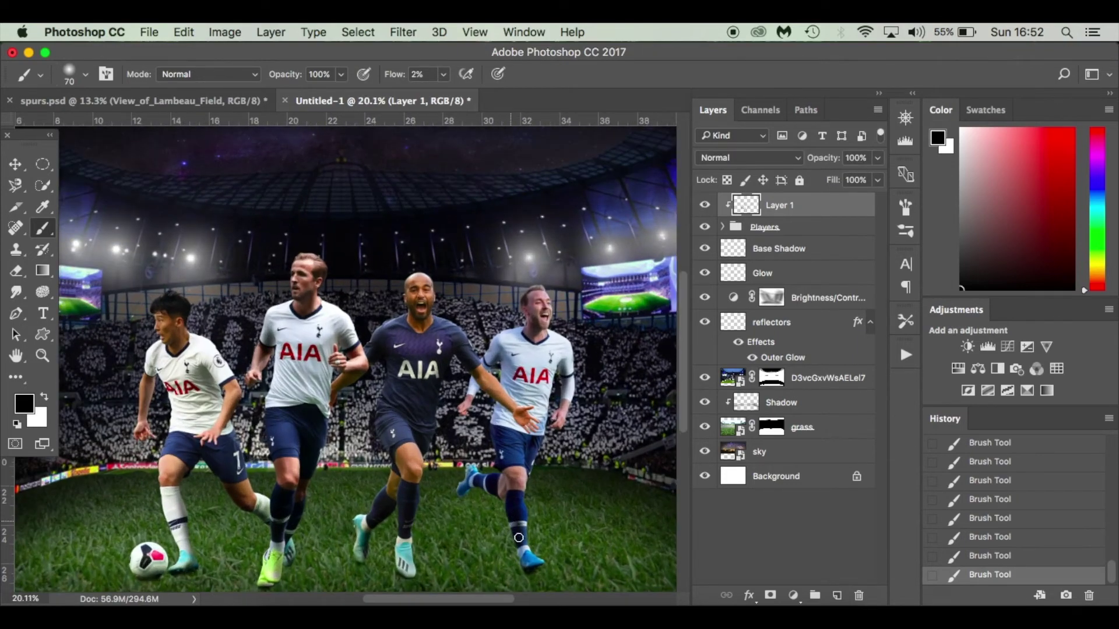
{"action": "left_click", "coordinate": [705, 206]}
{"action": "left_click", "coordinate": [706, 206]}
{"action": "key", "text": "super+0"}
{"action": "left_click", "coordinate": [706, 206]}
{"action": "left_click", "coordinate": [705, 206]}
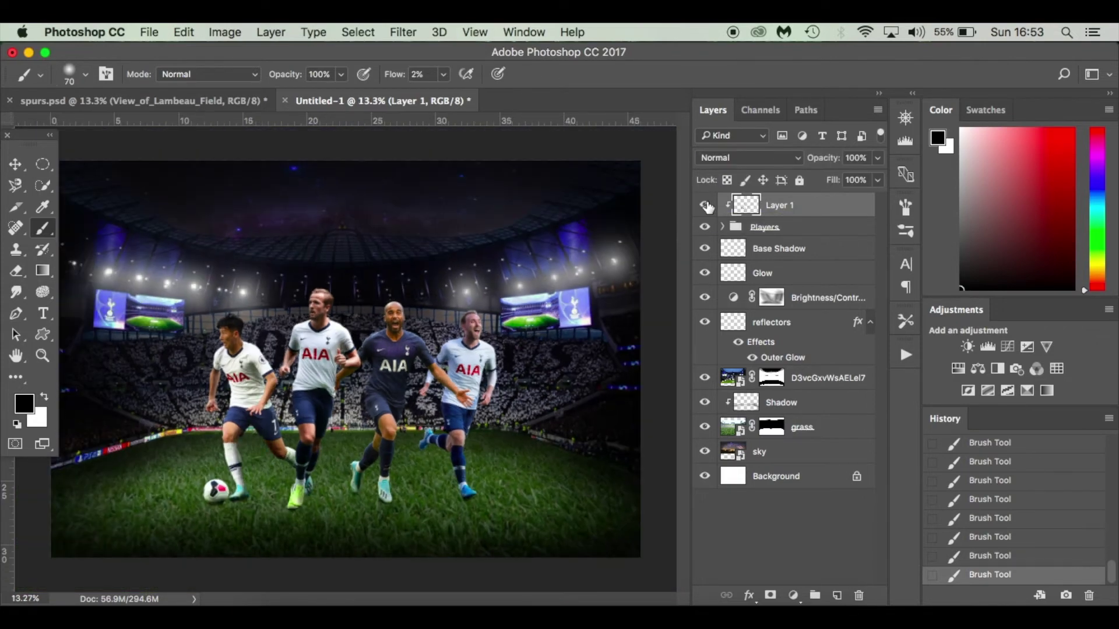
Switch to spurs.psd, hide Layer 2, and examine its Shadows layer hidden and shown before returning to the composite.
{"action": "left_click", "coordinate": [224, 100]}
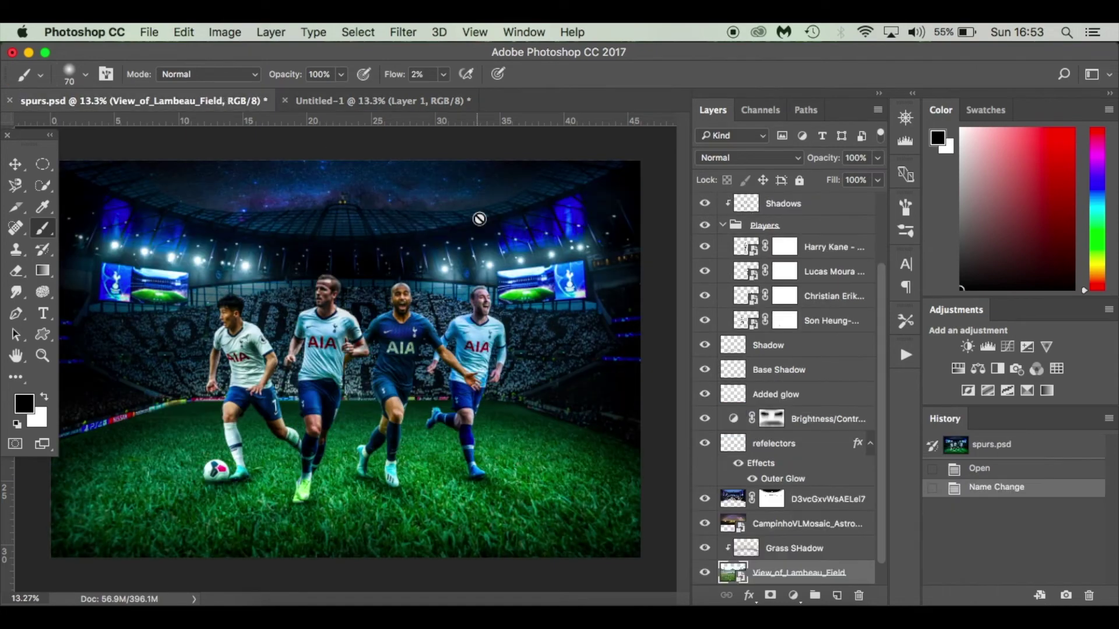
{"action": "scroll", "coordinate": [717, 226], "scroll_direction": "up", "scroll_amount": 3}
{"action": "left_click", "coordinate": [705, 206]}
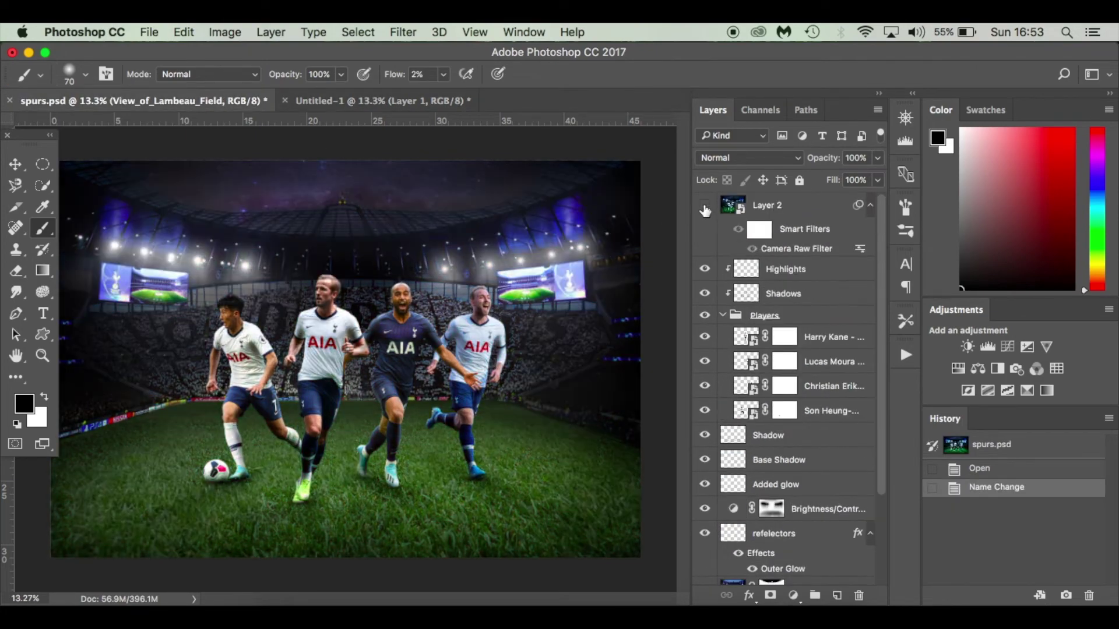
{"action": "left_click", "coordinate": [705, 293]}
{"action": "left_click", "coordinate": [704, 293]}
{"action": "left_click", "coordinate": [385, 102]}
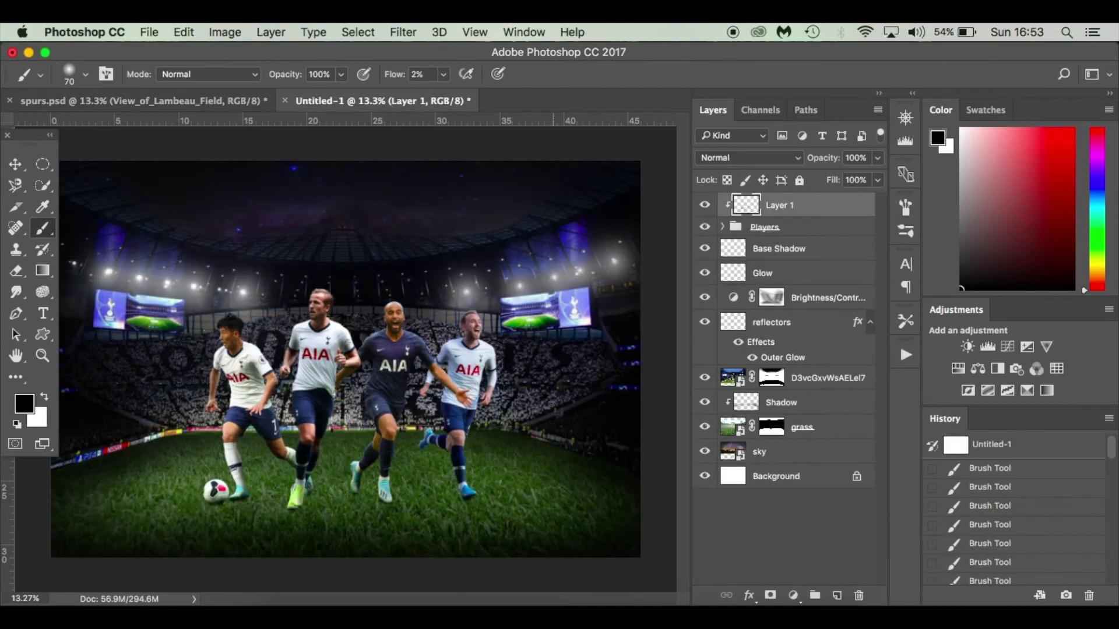
Deepen the black shading on Christian Eriksen's socks and raised boot with brush size 70 and flow 2%.
{"action": "scroll", "coordinate": [448, 473], "scroll_direction": "up", "scroll_amount": 5}
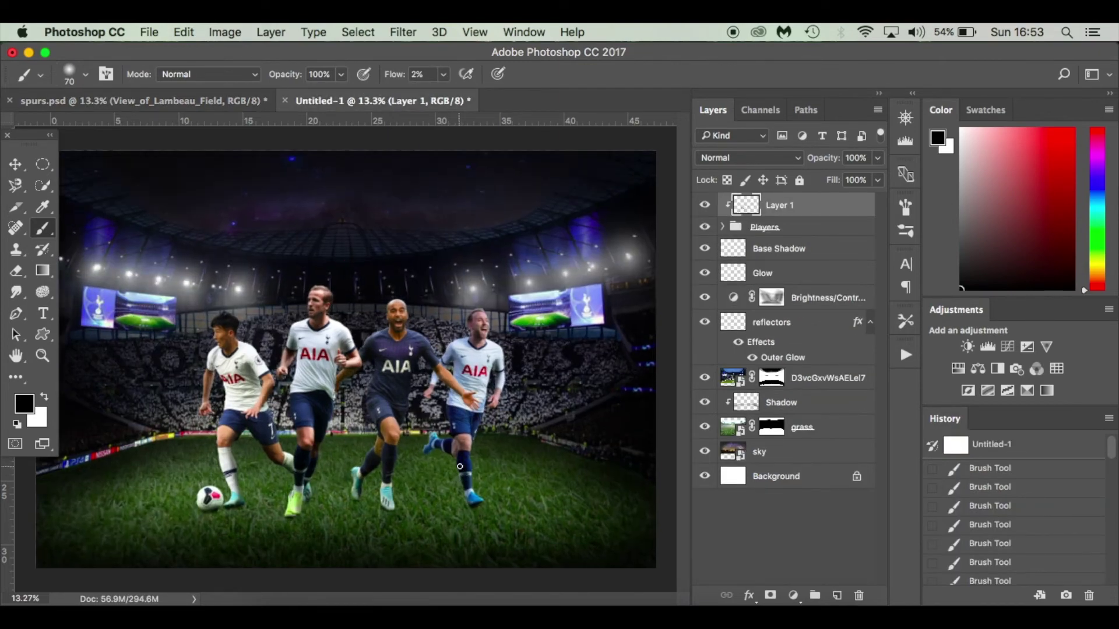
{"action": "scroll", "coordinate": [459, 467], "scroll_direction": "up", "scroll_amount": 2}
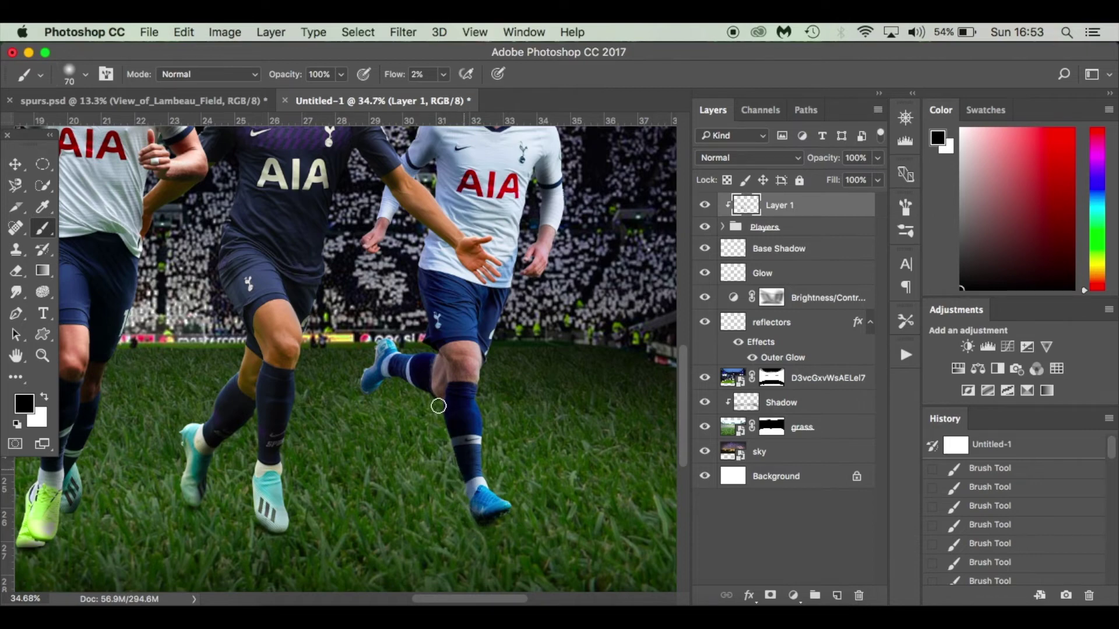
{"action": "left_click", "coordinate": [460, 466]}
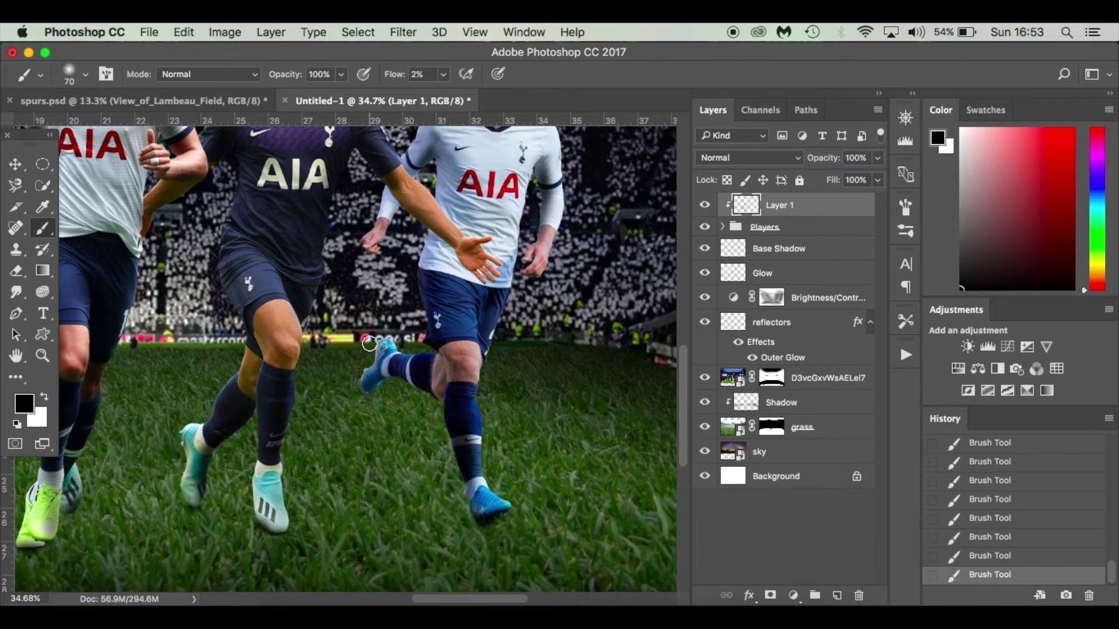
{"action": "scroll", "coordinate": [369, 344], "scroll_direction": "up", "scroll_amount": 3}
{"action": "mouse_move", "coordinate": [369, 391]}
{"action": "left_mouse_down"}
{"action": "mouse_move", "coordinate": [382, 379]}
{"action": "mouse_move", "coordinate": [392, 405]}
{"action": "mouse_move", "coordinate": [399, 390]}
{"action": "mouse_move", "coordinate": [394, 402]}
{"action": "mouse_move", "coordinate": [450, 377]}
{"action": "mouse_move", "coordinate": [449, 395]}
{"action": "mouse_move", "coordinate": [410, 379]}
{"action": "mouse_move", "coordinate": [489, 414]}
{"action": "mouse_move", "coordinate": [437, 380]}
{"action": "mouse_move", "coordinate": [437, 392]}
{"action": "mouse_move", "coordinate": [403, 397]}
{"action": "mouse_move", "coordinate": [455, 409]}
{"action": "mouse_move", "coordinate": [444, 384]}
{"action": "mouse_move", "coordinate": [454, 396]}
{"action": "mouse_move", "coordinate": [378, 409]}
{"action": "mouse_move", "coordinate": [395, 393]}
{"action": "left_mouse_up"}
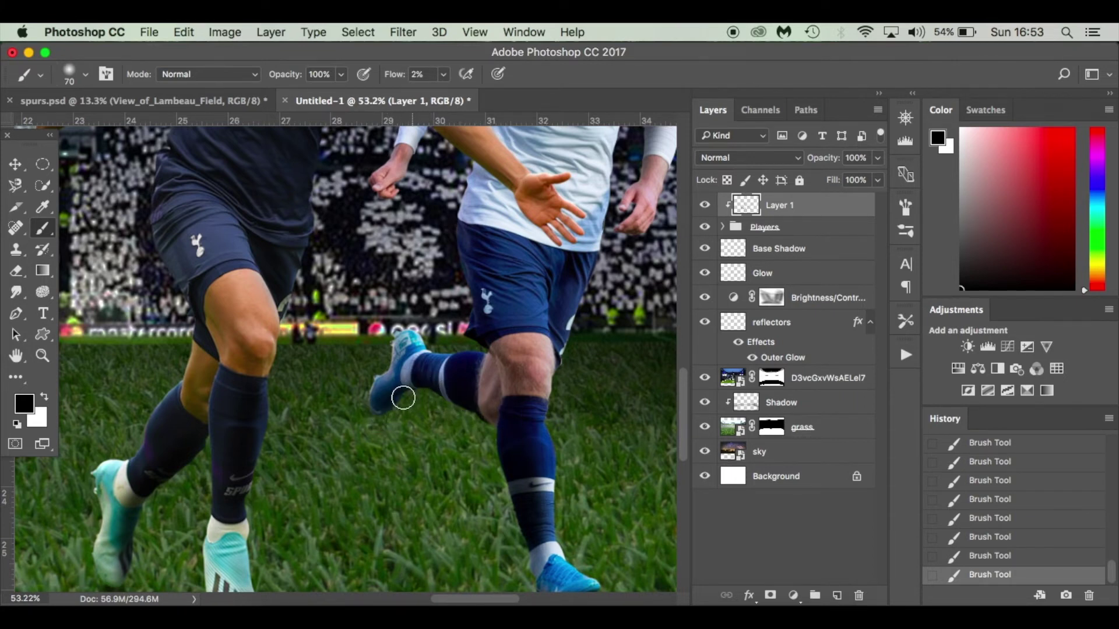
Show Layer 2 again in spurs.psd and return to the Untitled-1 composite.
{"action": "left_click", "coordinate": [218, 95]}
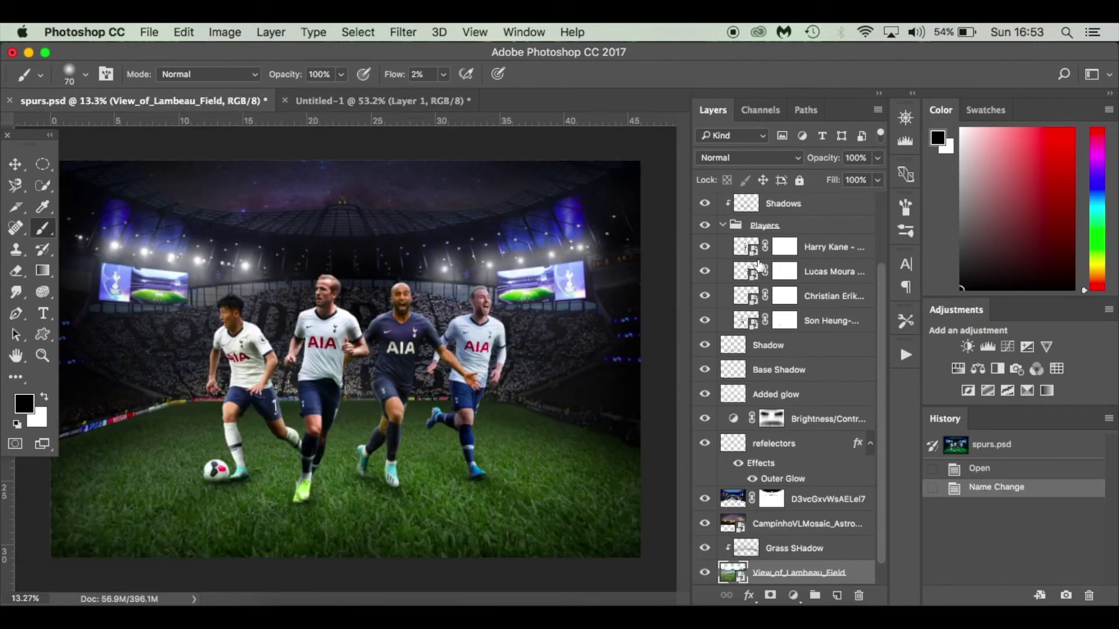
{"action": "scroll", "coordinate": [751, 257], "scroll_direction": "up", "scroll_amount": 3}
{"action": "left_click", "coordinate": [704, 206]}
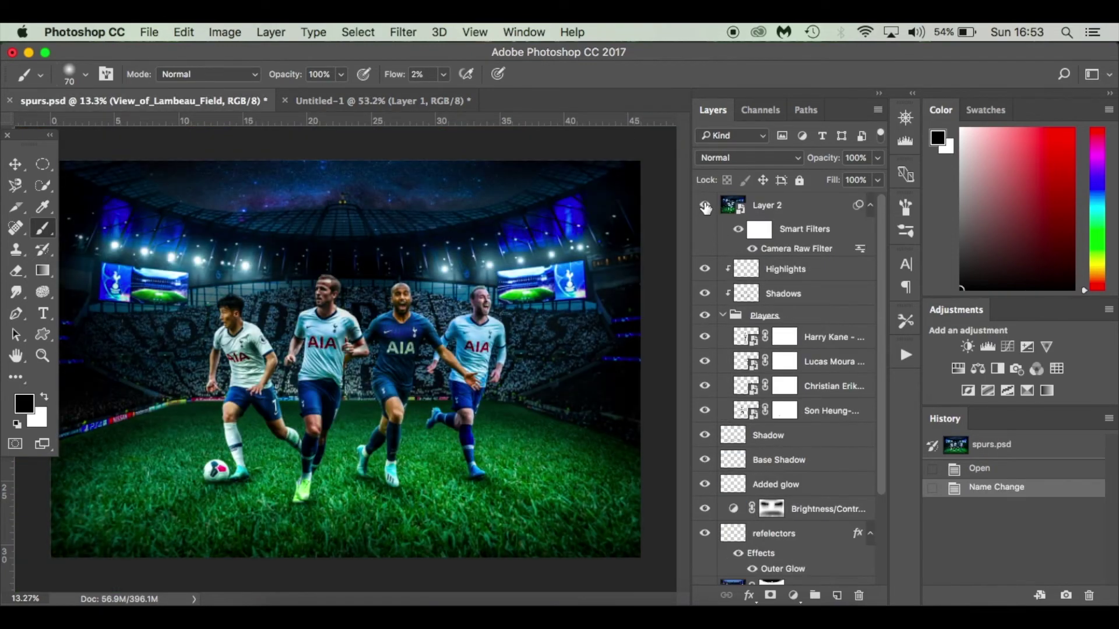
{"action": "left_click", "coordinate": [421, 100]}
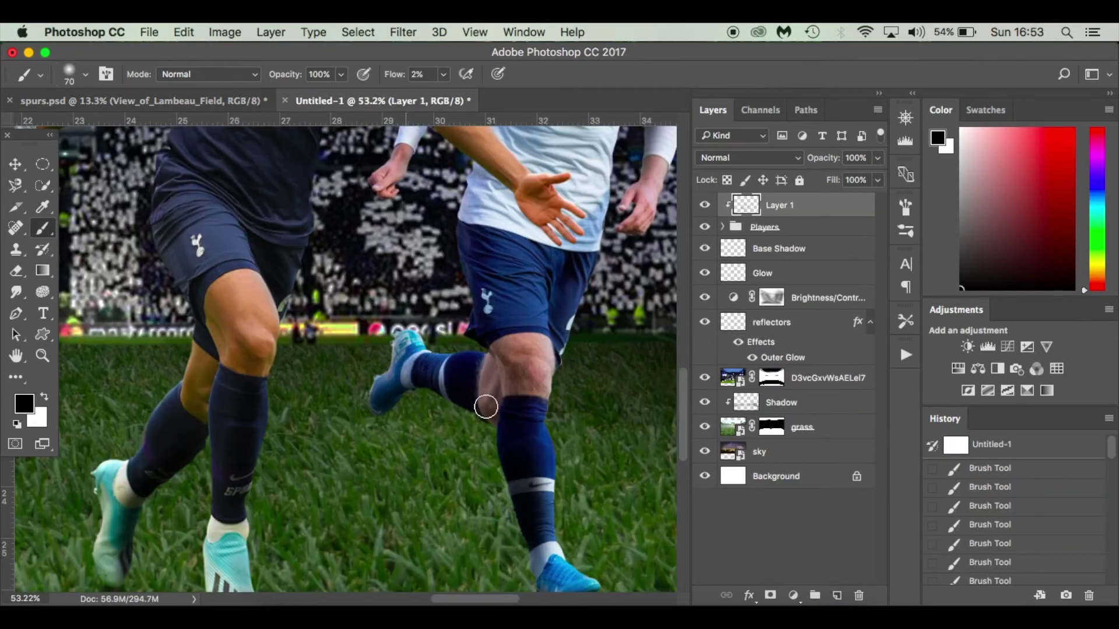
Finish the black shading on the rightmost player's raised leg and rename the shading layer Shadows.
{"action": "mouse_move", "coordinate": [380, 399]}
{"action": "left_mouse_down"}
{"action": "mouse_move", "coordinate": [423, 384]}
{"action": "mouse_move", "coordinate": [469, 406]}
{"action": "left_mouse_up"}
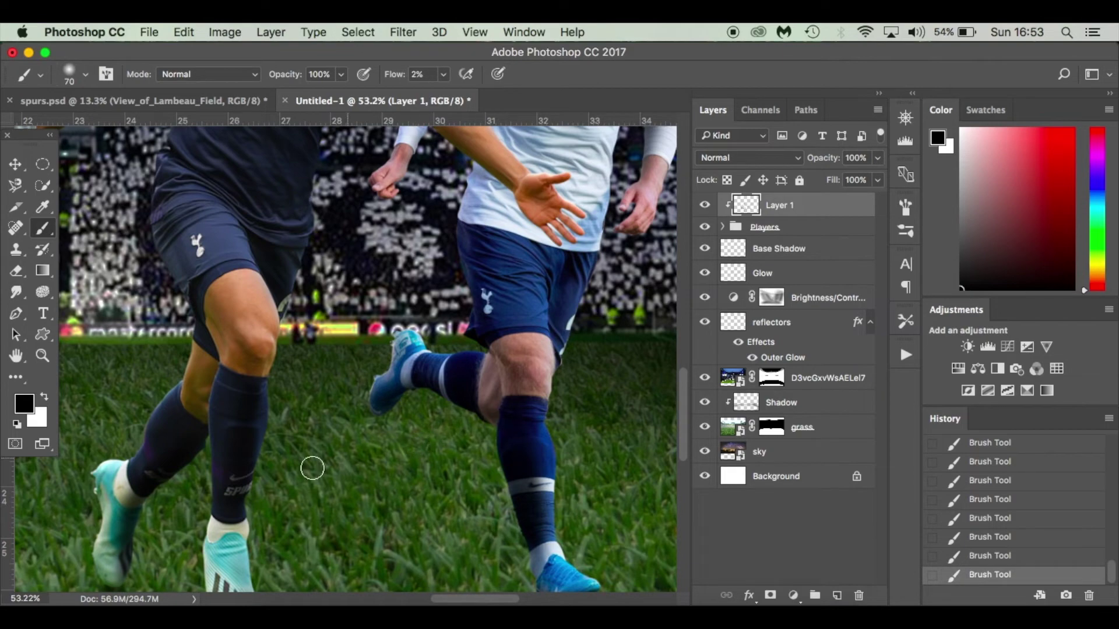
{"action": "scroll", "coordinate": [375, 460], "scroll_direction": "up", "scroll_amount": 5}
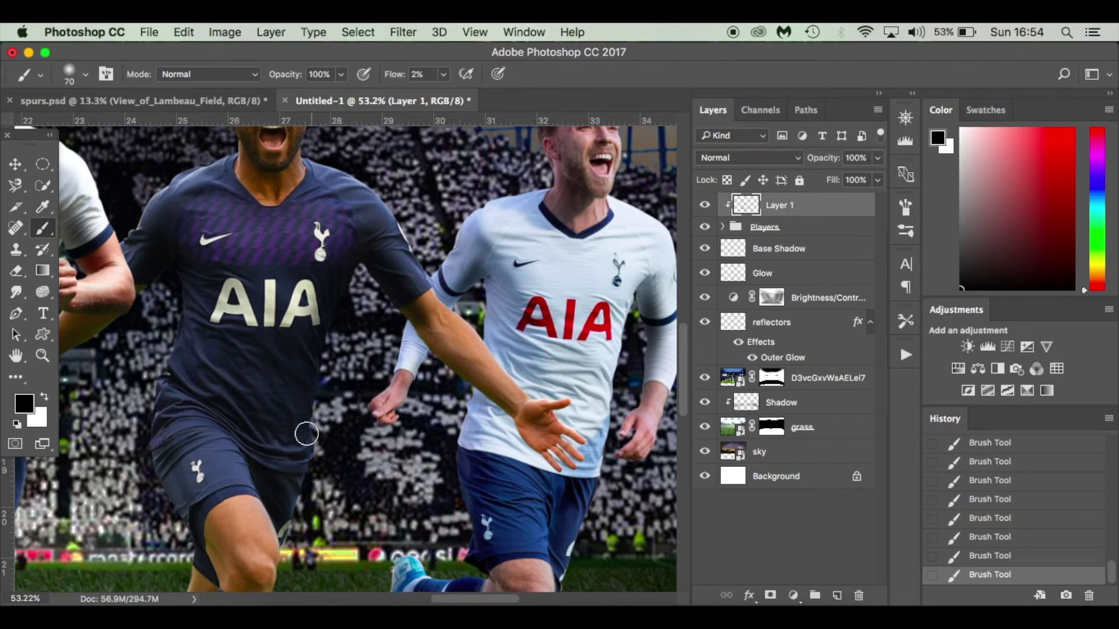
{"action": "scroll", "coordinate": [335, 283], "scroll_direction": "left", "scroll_amount": 10}
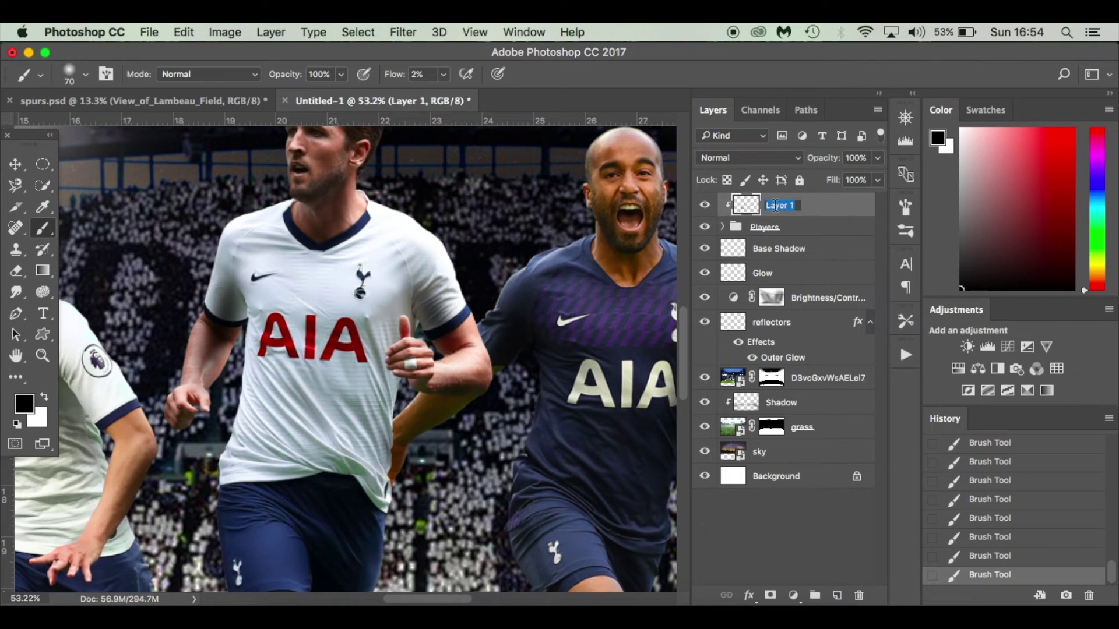
{"action": "type", "text": "Shad"}
{"action": "key", "text": "Return"}
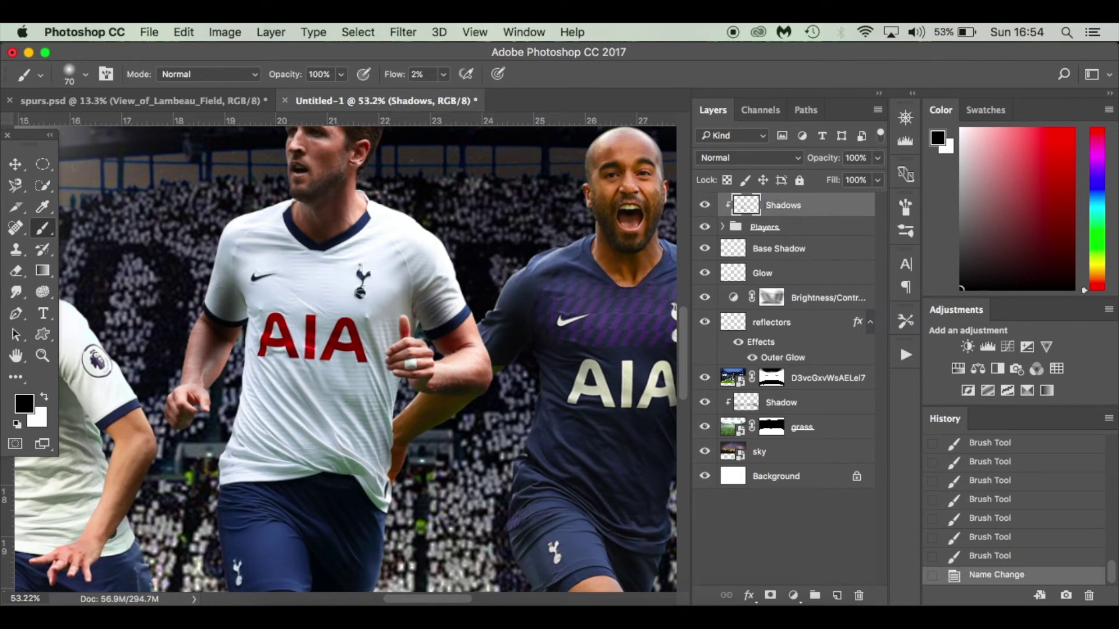
Add a new layer above Shadows, clip it to the Players group, and make white the painting colour.
{"action": "left_click", "coordinate": [837, 595]}
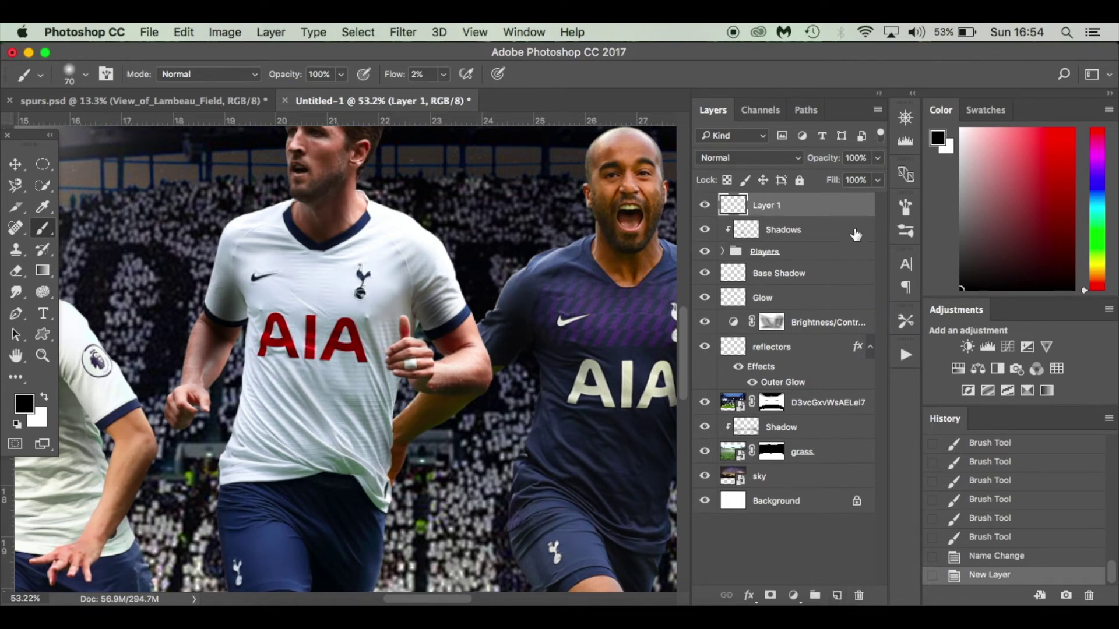
{"action": "left_click", "coordinate": [817, 216], "text": "alt"}
{"action": "scroll", "coordinate": [312, 321], "scroll_direction": "left", "scroll_amount": 5}
{"action": "key", "text": "x"}
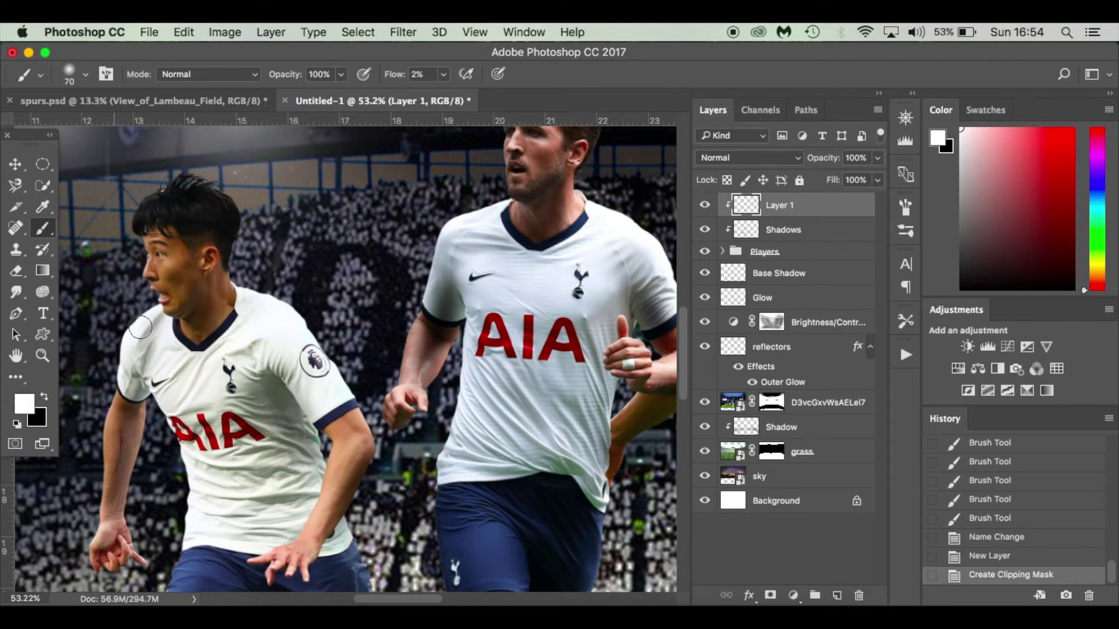
Paint soft white highlights on the arms, shirt and front leg of the number 7 player with brush size 70 and flow 2%.
{"action": "mouse_move", "coordinate": [105, 454]}
{"action": "left_mouse_down"}
{"action": "mouse_move", "coordinate": [112, 412]}
{"action": "mouse_move", "coordinate": [92, 512]}
{"action": "mouse_move", "coordinate": [118, 392]}
{"action": "mouse_move", "coordinate": [131, 464]}
{"action": "mouse_move", "coordinate": [145, 416]}
{"action": "mouse_move", "coordinate": [132, 529]}
{"action": "mouse_move", "coordinate": [147, 435]}
{"action": "left_mouse_up"}
{"action": "mouse_move", "coordinate": [139, 213]}
{"action": "left_mouse_down"}
{"action": "mouse_move", "coordinate": [192, 177]}
{"action": "mouse_move", "coordinate": [232, 177]}
{"action": "mouse_move", "coordinate": [132, 187]}
{"action": "mouse_move", "coordinate": [203, 181]}
{"action": "mouse_move", "coordinate": [285, 205]}
{"action": "mouse_move", "coordinate": [251, 198]}
{"action": "left_mouse_up"}
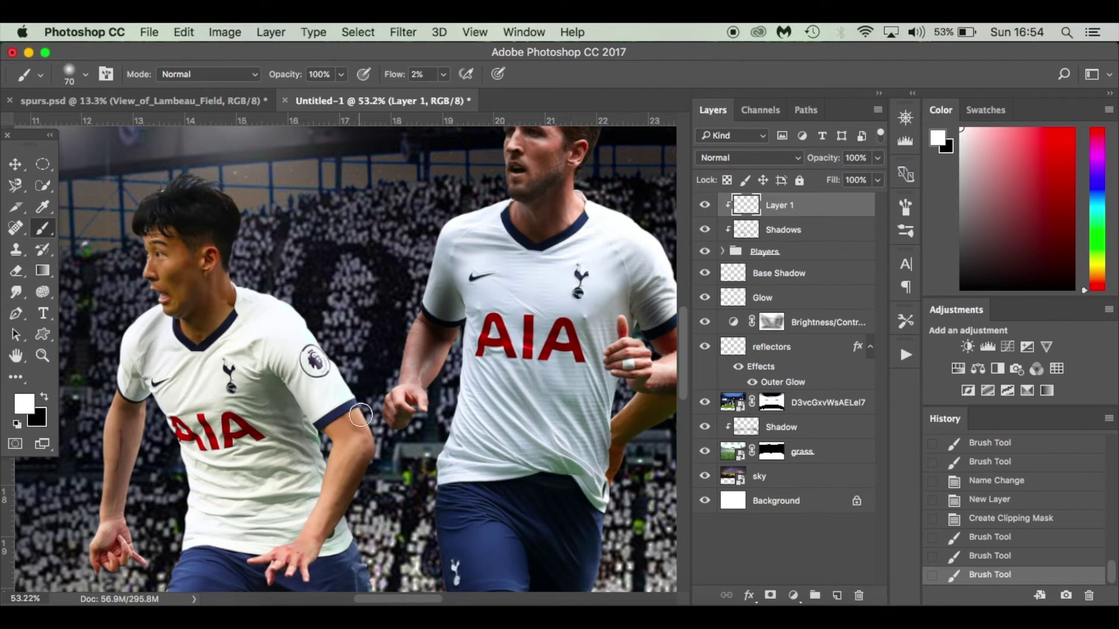
{"action": "mouse_move", "coordinate": [368, 420]}
{"action": "left_mouse_down"}
{"action": "mouse_move", "coordinate": [340, 374]}
{"action": "mouse_move", "coordinate": [367, 420]}
{"action": "left_mouse_up"}
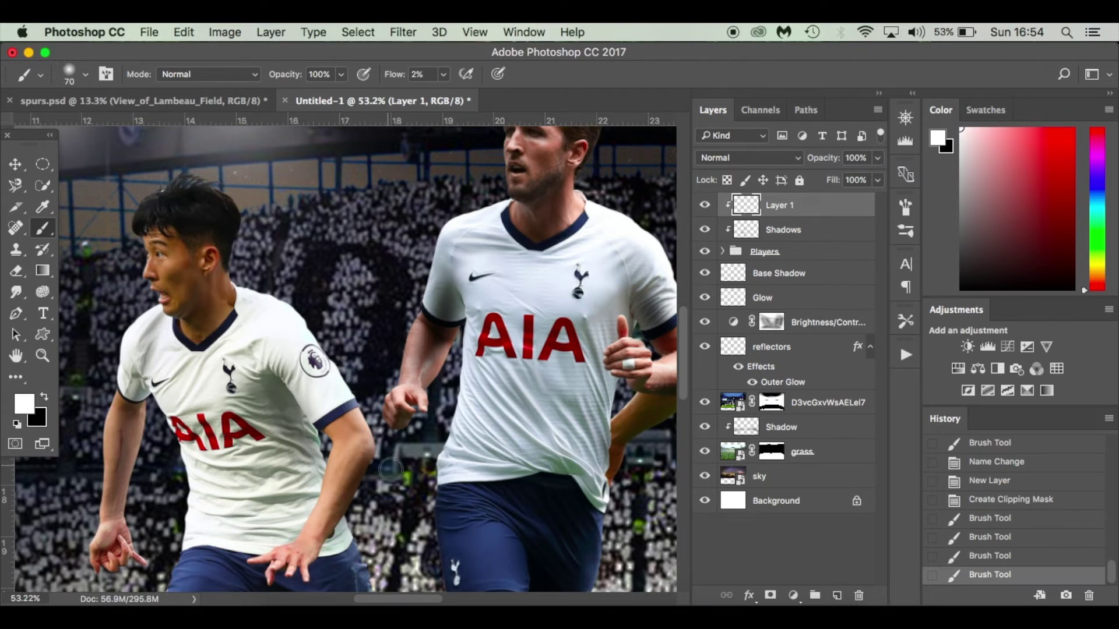
{"action": "left_click_drag", "start_coordinate": [235, 281], "coordinate": [237, 217]}
{"action": "scroll", "coordinate": [259, 302], "scroll_direction": "down", "scroll_amount": 5}
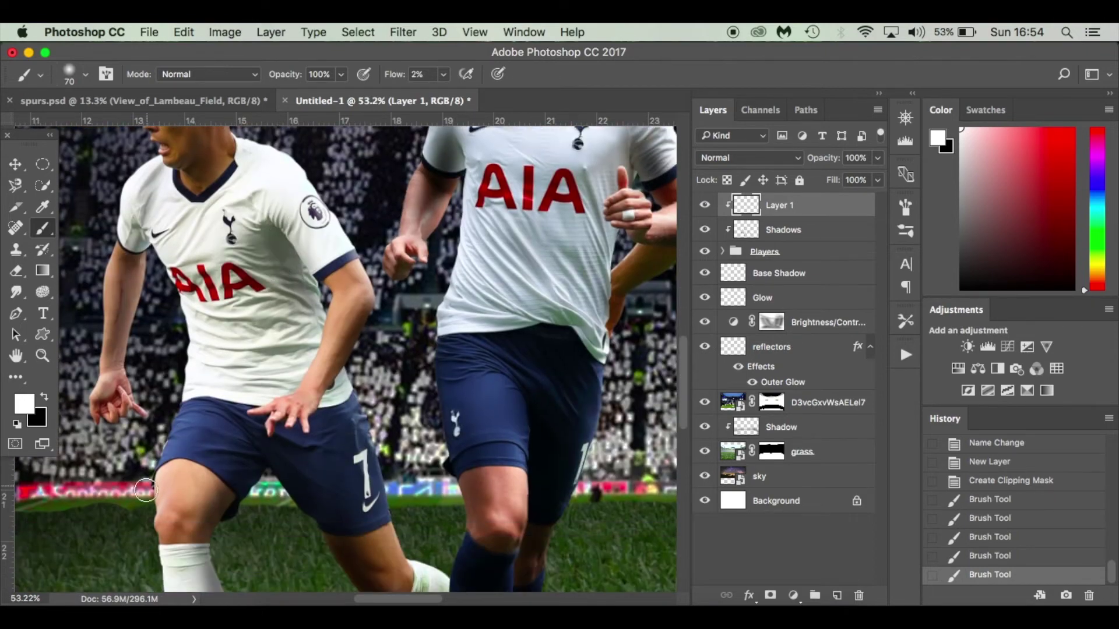
{"action": "left_click_drag", "start_coordinate": [159, 464], "coordinate": [178, 415]}
{"action": "scroll", "coordinate": [154, 430], "scroll_direction": "down", "scroll_amount": 5}
{"action": "scroll", "coordinate": [155, 429], "scroll_direction": "left", "scroll_amount": 8}
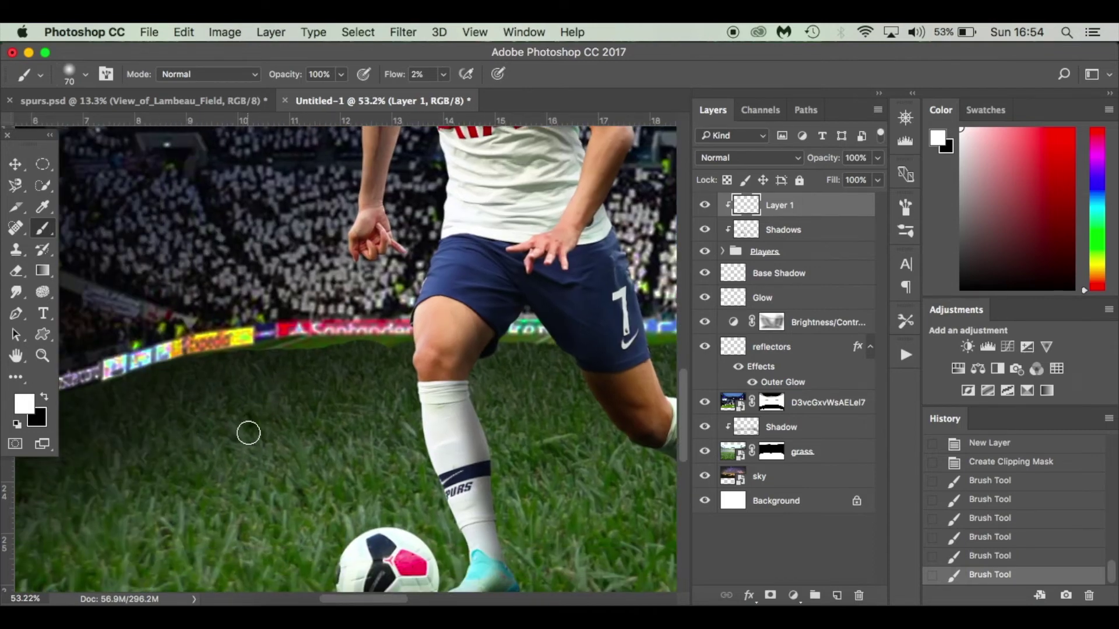
{"action": "scroll", "coordinate": [248, 433], "scroll_direction": "right", "scroll_amount": 8}
{"action": "key", "text": "super+0"}
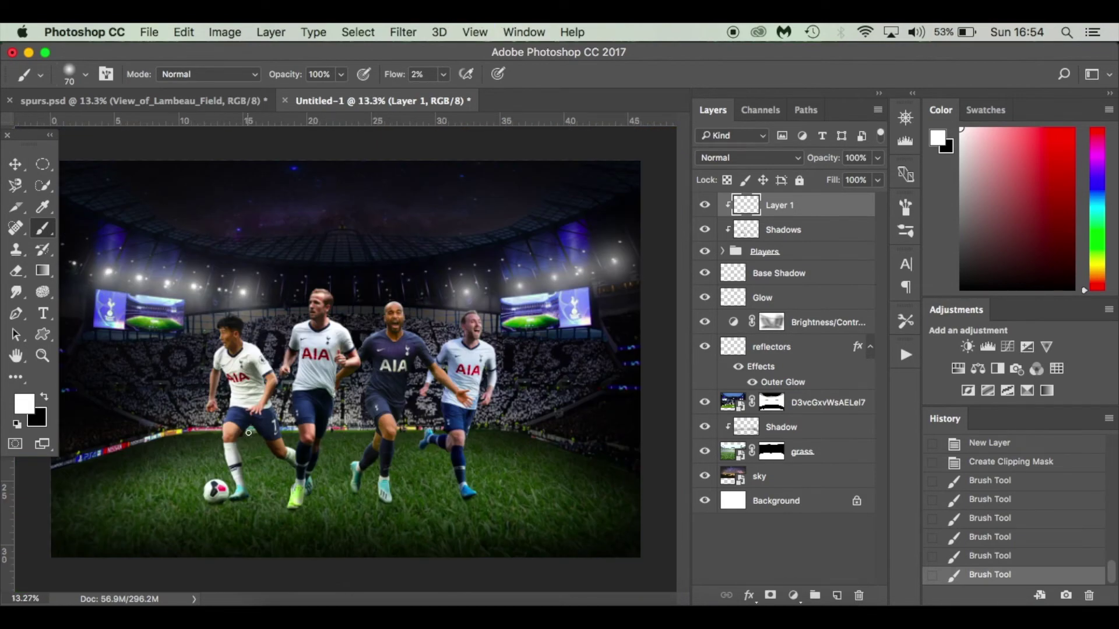
Mask out the stadium photo's leftover pitch strip behind the number 7 player, painting black on the D3vcGxvWsAELel7 layer mask at 100% flow.
{"action": "scroll", "coordinate": [280, 472], "scroll_direction": "up", "scroll_amount": 6}
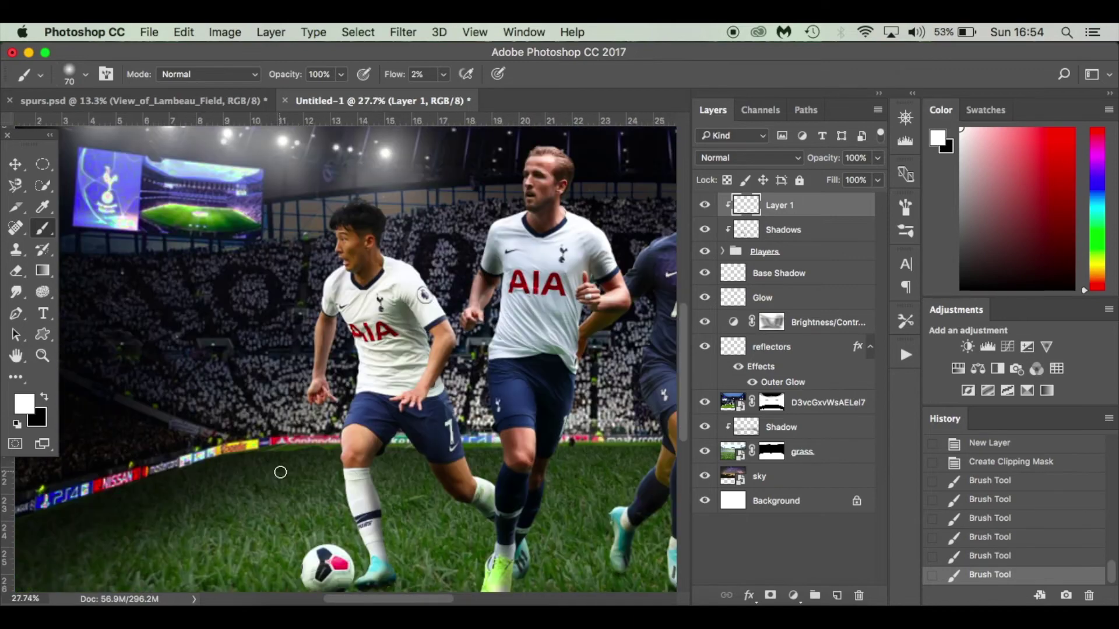
{"action": "scroll", "coordinate": [280, 472], "scroll_direction": "down", "scroll_amount": 4}
{"action": "scroll", "coordinate": [280, 472], "scroll_direction": "left", "scroll_amount": 2}
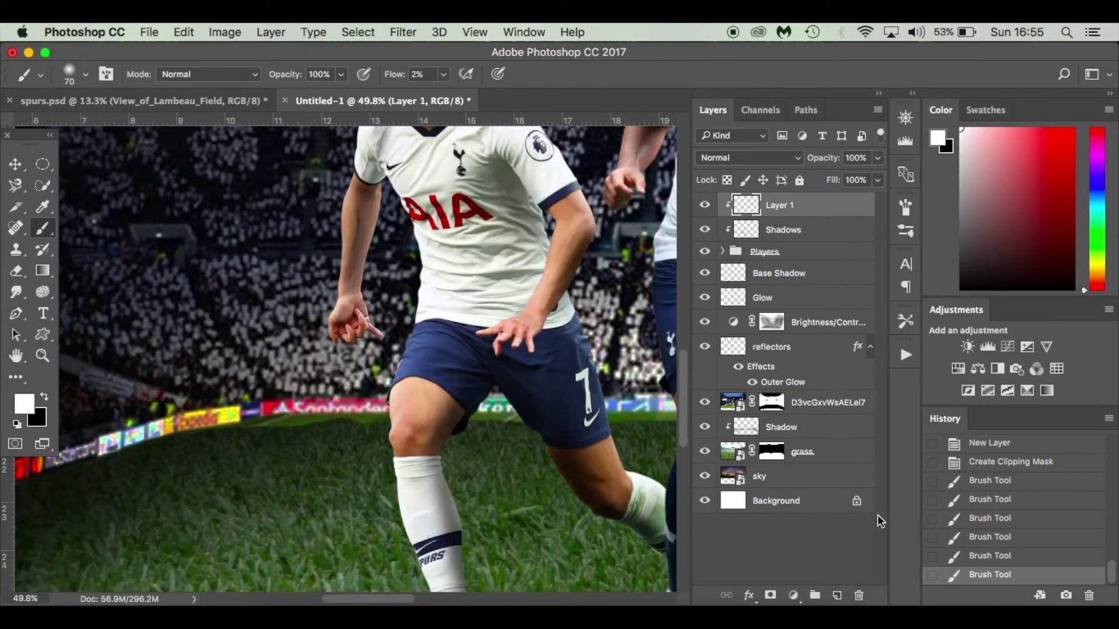
{"action": "left_click", "coordinate": [775, 454]}
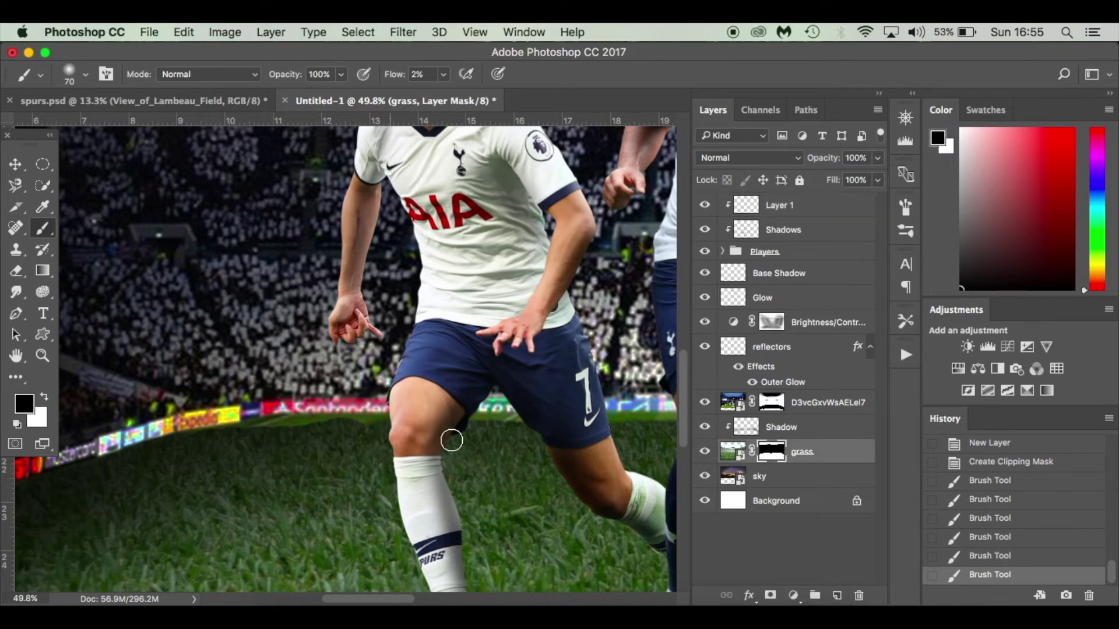
{"action": "key", "text": "x"}
{"action": "left_click", "coordinate": [249, 439]}
{"action": "key", "text": "x"}
{"action": "key", "text": "alt+bracketright"}
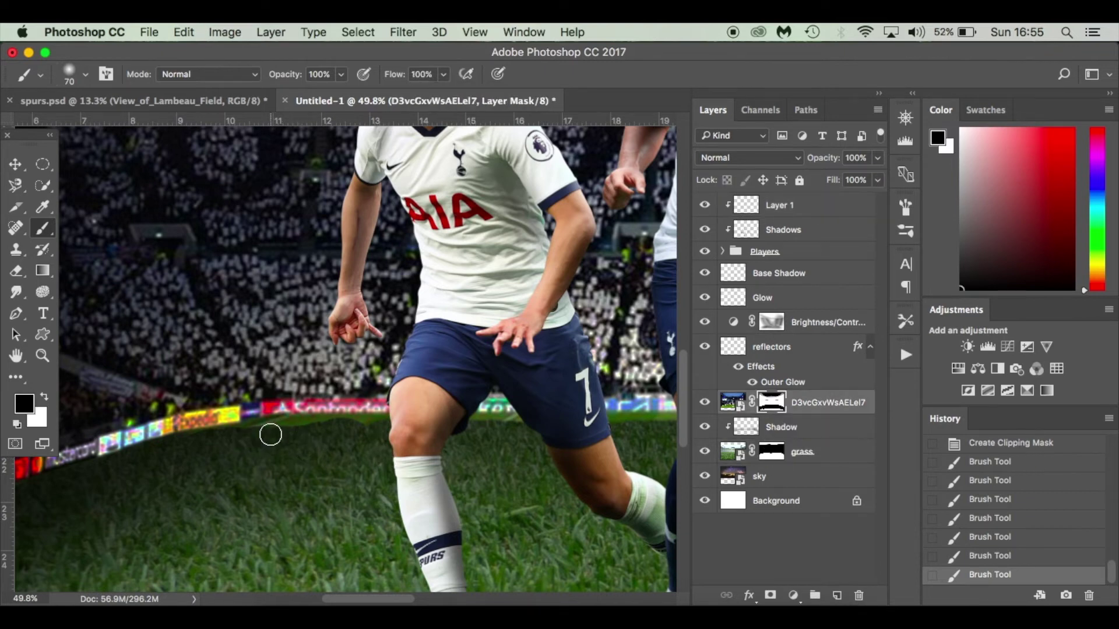
{"action": "key", "text": "shift+0"}
{"action": "left_click_drag", "start_coordinate": [500, 428], "coordinate": [537, 429]}
{"action": "scroll", "coordinate": [469, 430], "scroll_direction": "right", "scroll_amount": 5}
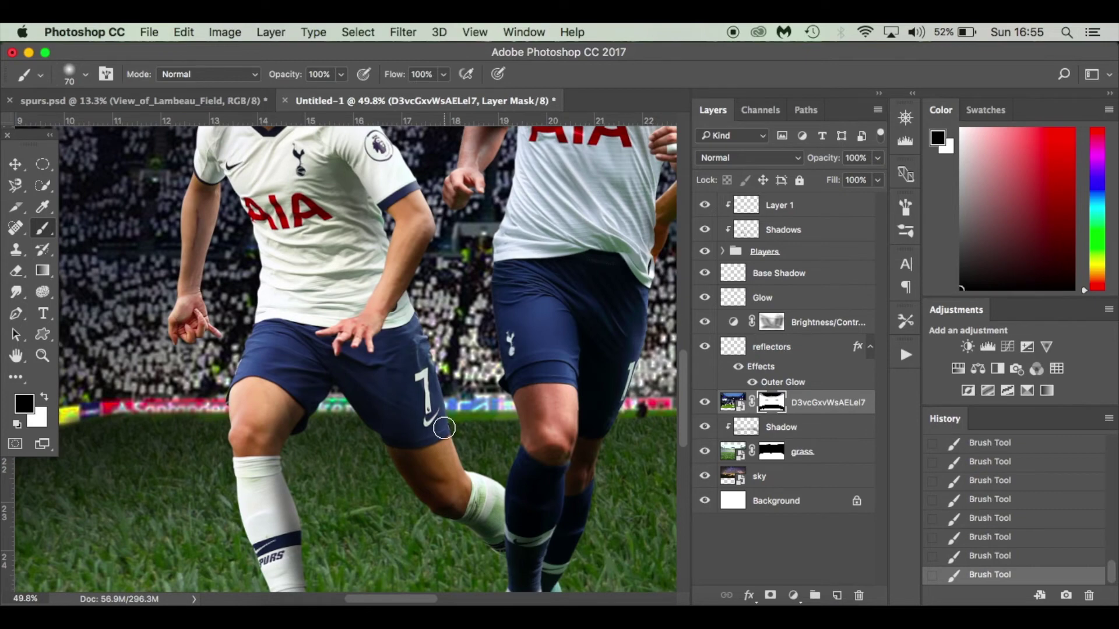
{"action": "scroll", "coordinate": [460, 428], "scroll_direction": "right", "scroll_amount": 5}
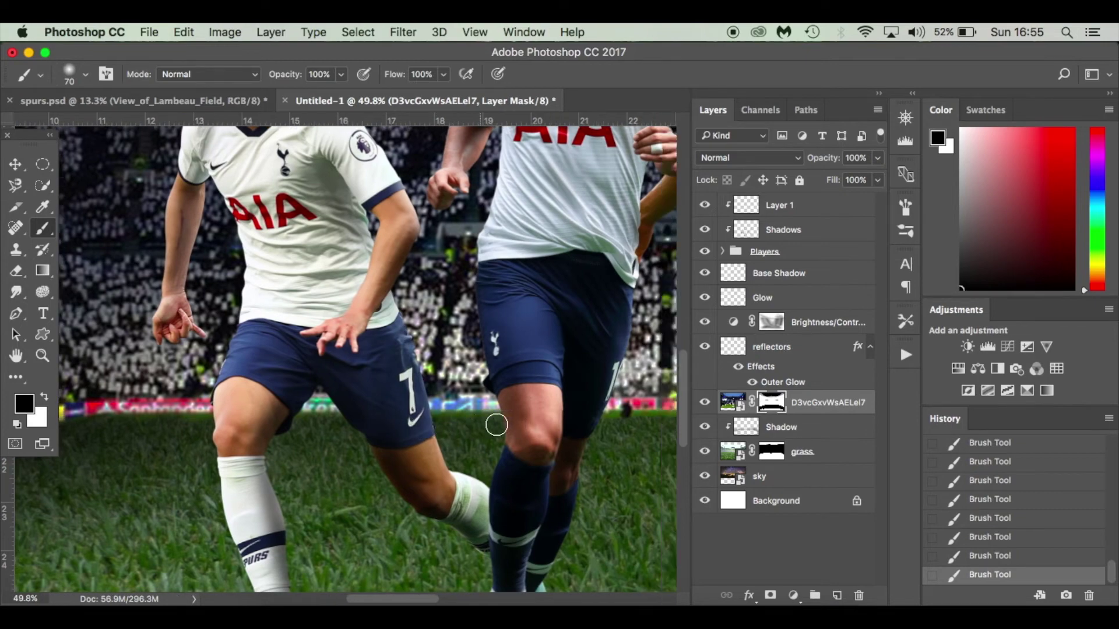
Extend the black masking along the stadium's lower edge behind the other three players and check the pitch boundary across the image.
{"action": "mouse_move", "coordinate": [418, 434]}
{"action": "left_mouse_down"}
{"action": "mouse_move", "coordinate": [412, 422]}
{"action": "mouse_move", "coordinate": [579, 423]}
{"action": "left_mouse_up"}
{"action": "scroll", "coordinate": [580, 423], "scroll_direction": "right", "scroll_amount": 4}
{"action": "left_click_drag", "start_coordinate": [440, 427], "coordinate": [532, 419]}
{"action": "scroll", "coordinate": [532, 420], "scroll_direction": "right", "scroll_amount": 4}
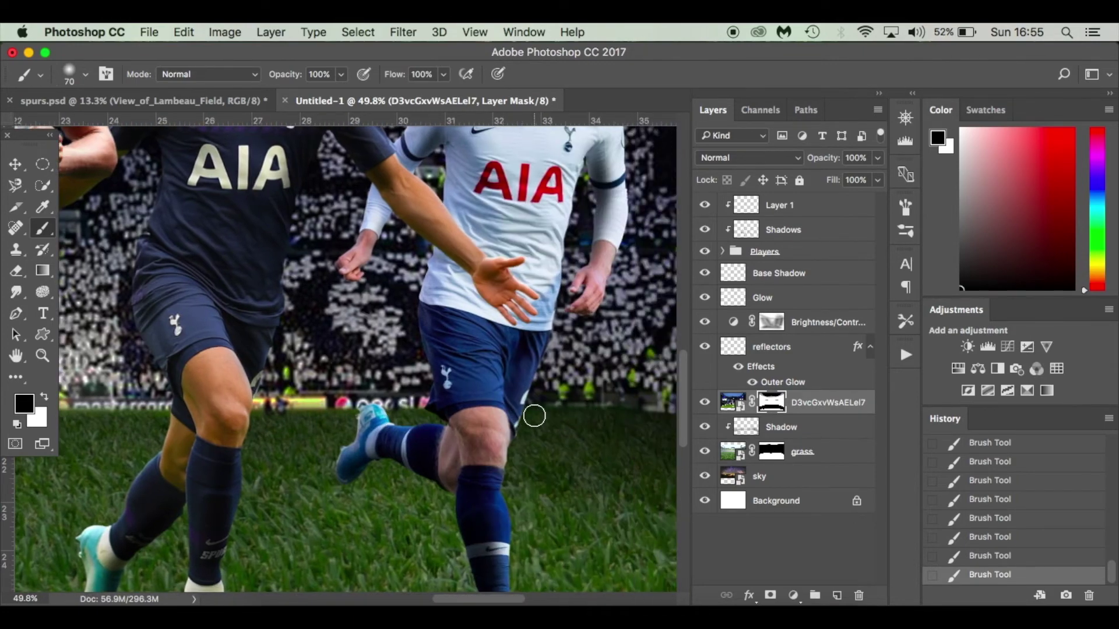
{"action": "scroll", "coordinate": [532, 412], "scroll_direction": "right", "scroll_amount": 4}
{"action": "scroll", "coordinate": [599, 431], "scroll_direction": "right", "scroll_amount": 5}
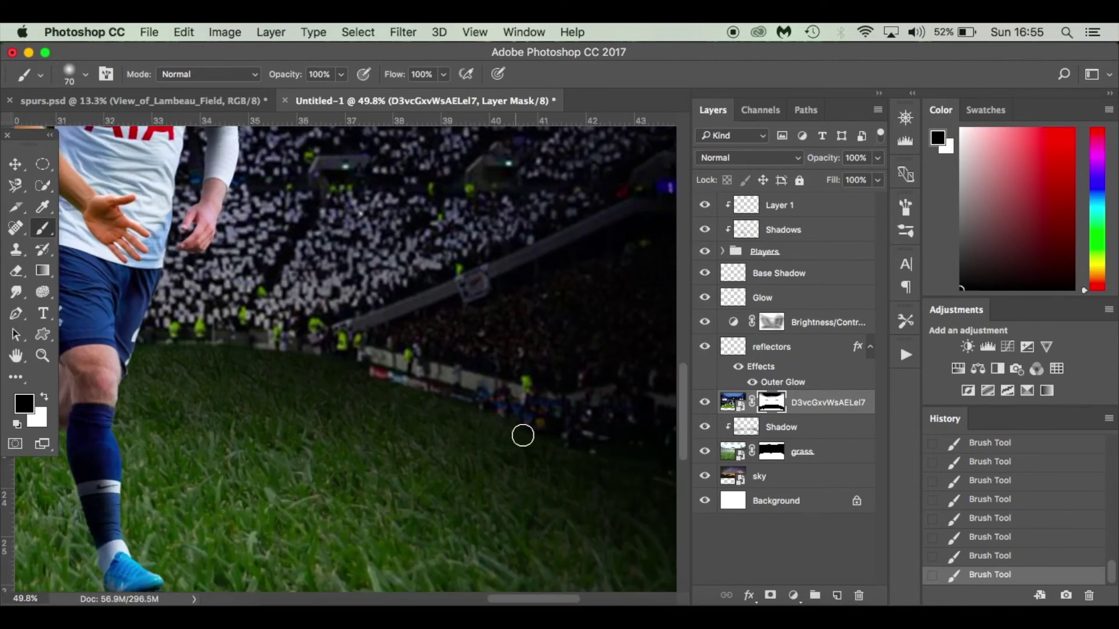
{"action": "scroll", "coordinate": [673, 492], "scroll_direction": "right", "scroll_amount": 1}
{"action": "scroll", "coordinate": [673, 492], "scroll_direction": "right", "scroll_amount": 6}
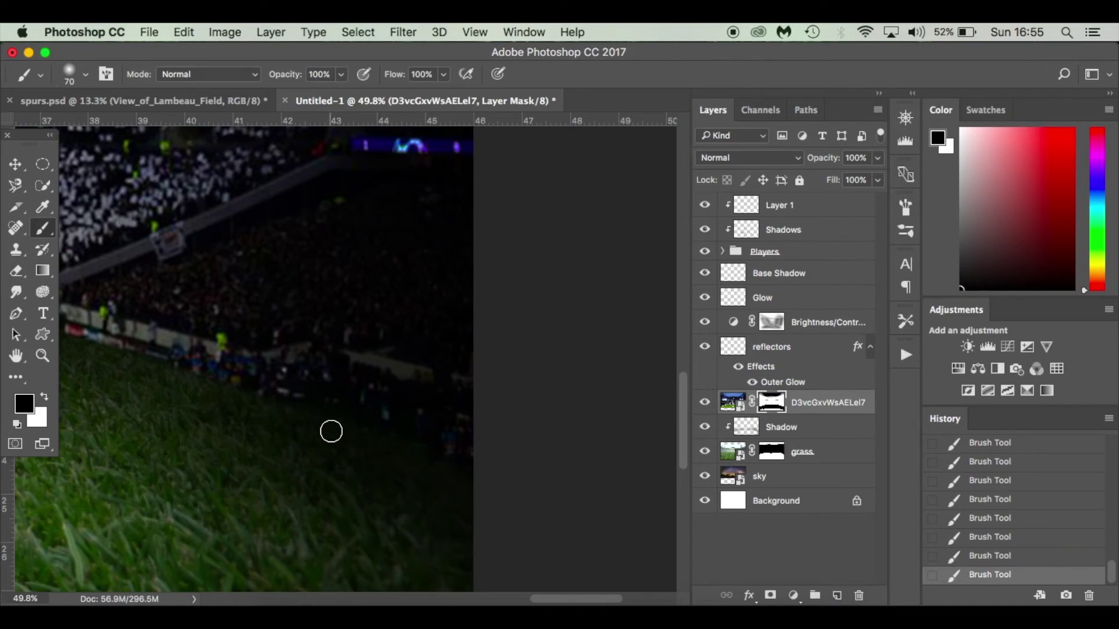
{"action": "scroll", "coordinate": [162, 431], "scroll_direction": "left", "scroll_amount": 12}
{"action": "scroll", "coordinate": [162, 431], "scroll_direction": "left", "scroll_amount": 20}
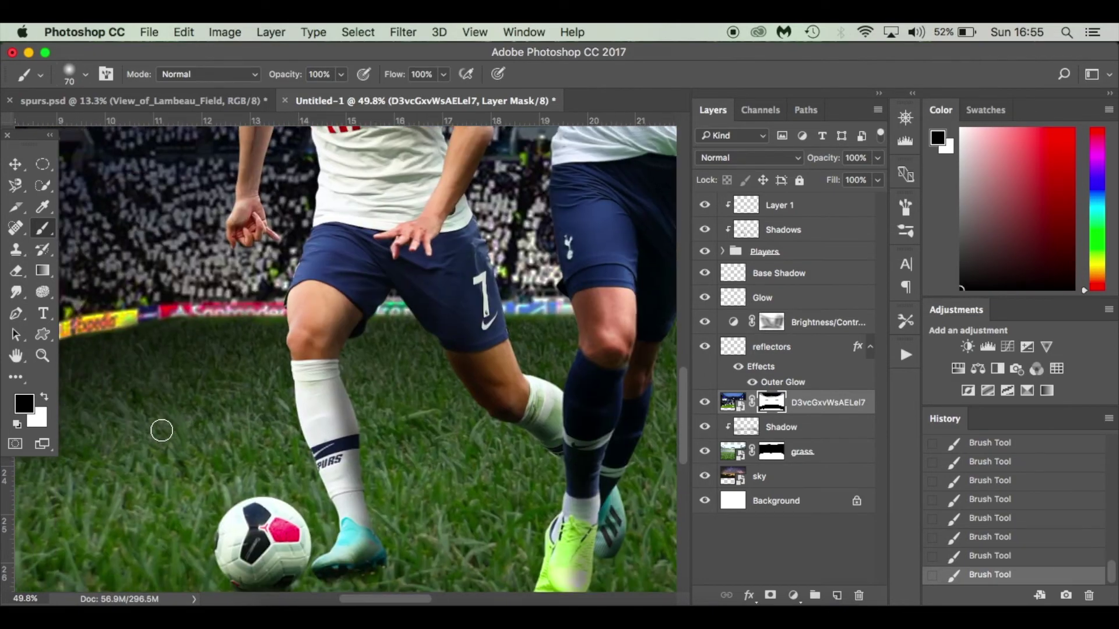
{"action": "scroll", "coordinate": [165, 431], "scroll_direction": "right", "scroll_amount": 10}
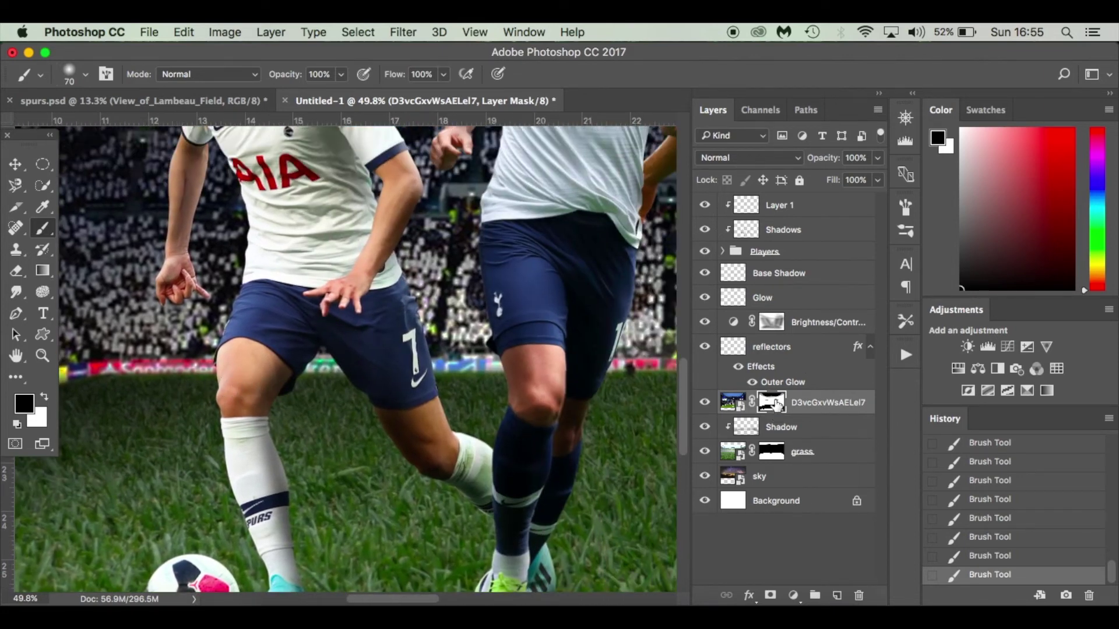
Return to Layer 1, set the white brush's flow to 2%, and highlight the outer edge of the number 7 player's front sock.
{"action": "left_click", "coordinate": [780, 255]}
{"action": "key", "text": "x"}
{"action": "left_click", "coordinate": [807, 209]}
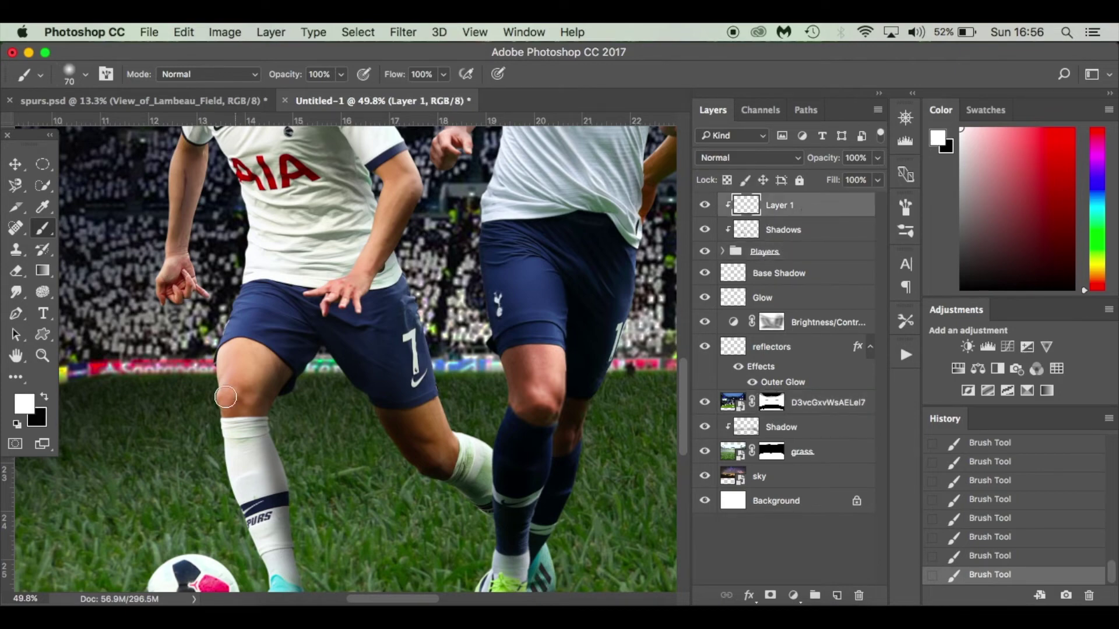
{"action": "scroll", "coordinate": [219, 405], "scroll_direction": "up", "scroll_amount": 5}
{"action": "scroll", "coordinate": [218, 405], "scroll_direction": "left", "scroll_amount": 4}
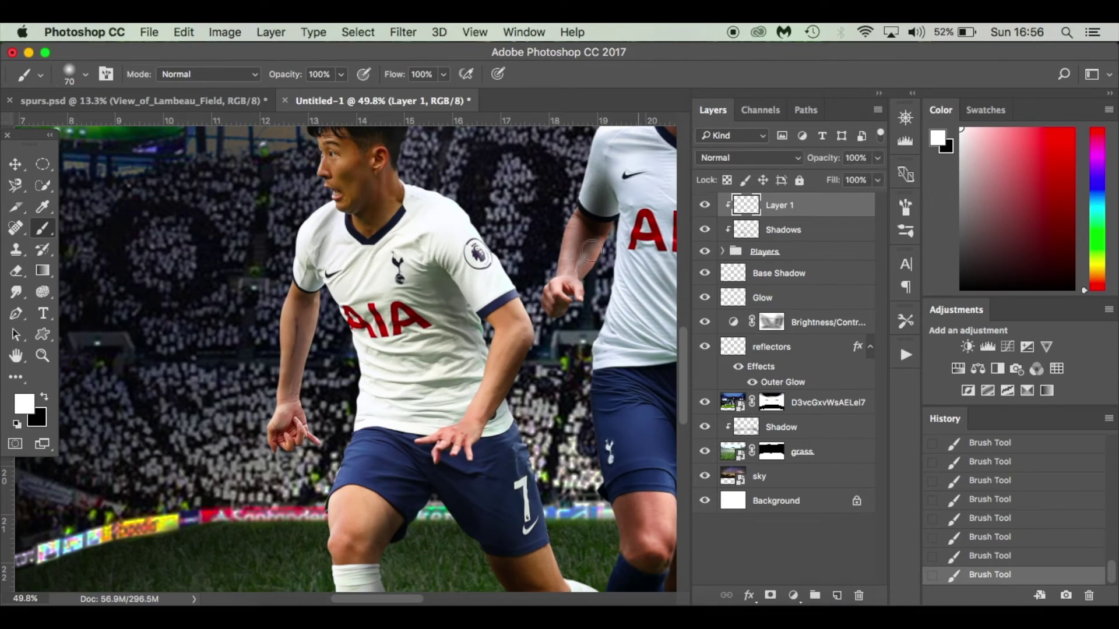
{"action": "scroll", "coordinate": [375, 440], "scroll_direction": "down", "scroll_amount": 3}
{"action": "left_click_drag", "start_coordinate": [353, 329], "coordinate": [336, 463]}
{"action": "key", "text": "super+z"}
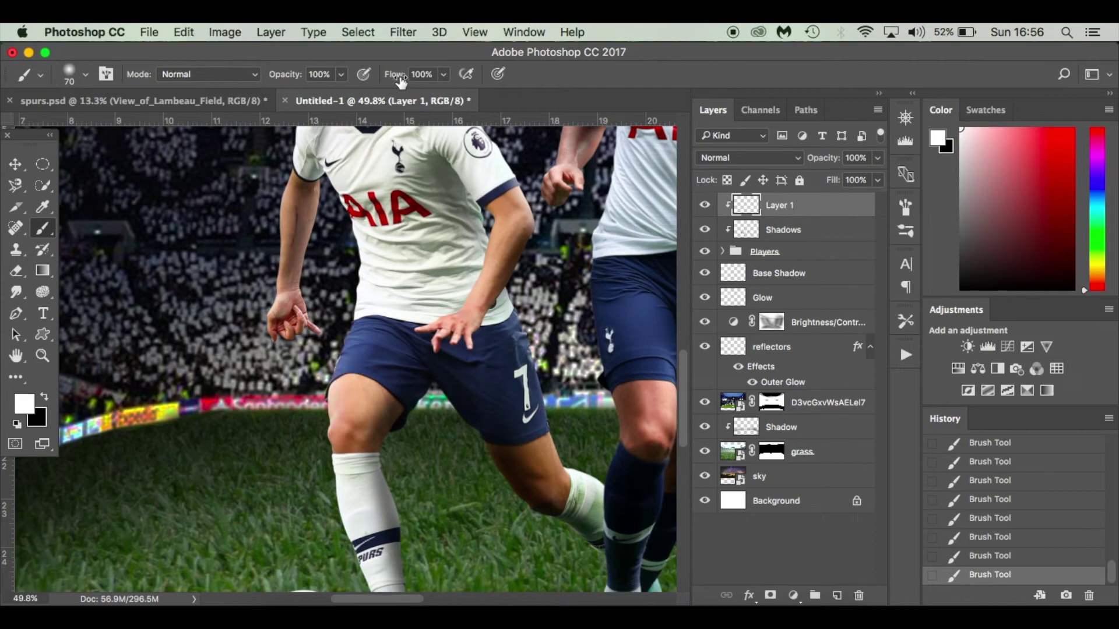
{"action": "left_click", "coordinate": [442, 76]}
{"action": "left_click", "coordinate": [368, 93]}
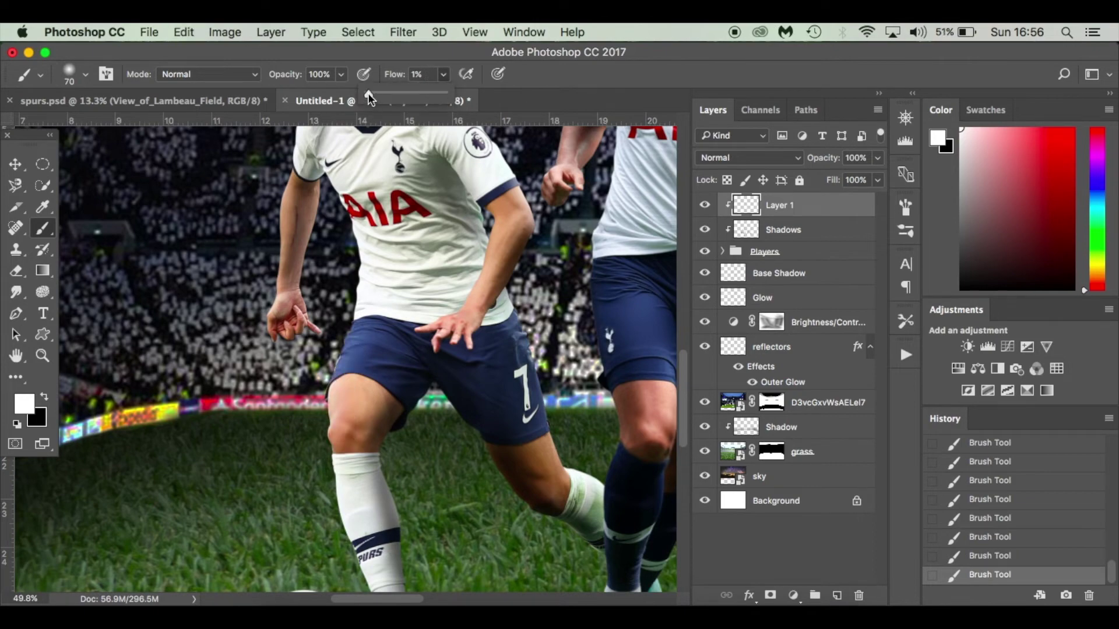
{"action": "left_click_drag", "start_coordinate": [368, 92], "coordinate": [369, 92]}
{"action": "scroll", "coordinate": [324, 307], "scroll_direction": "down", "scroll_amount": 4}
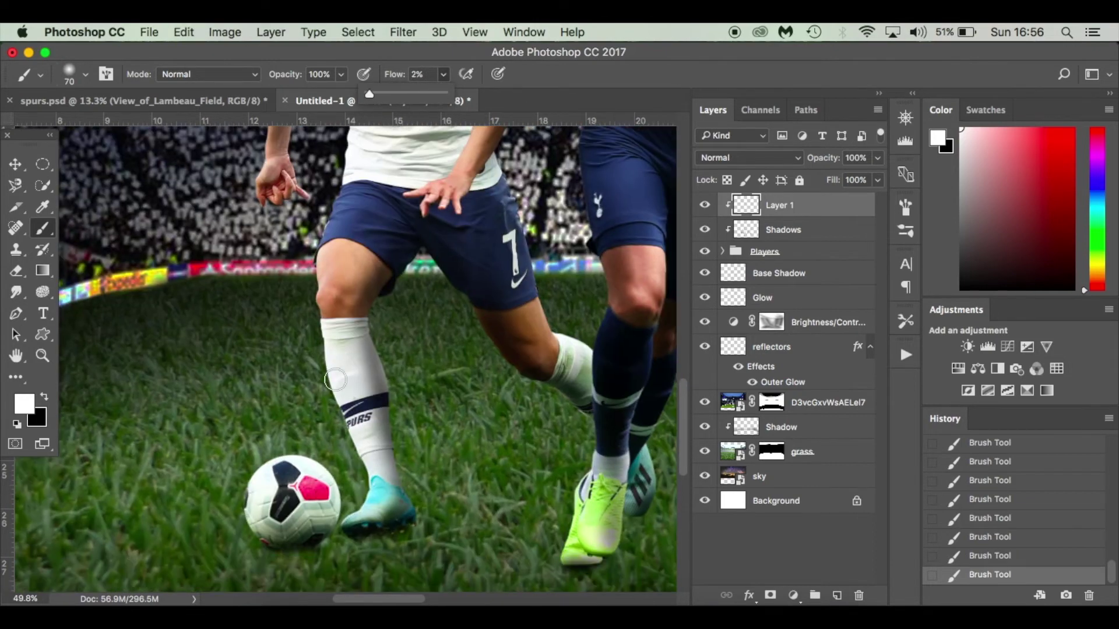
{"action": "left_click", "coordinate": [319, 346]}
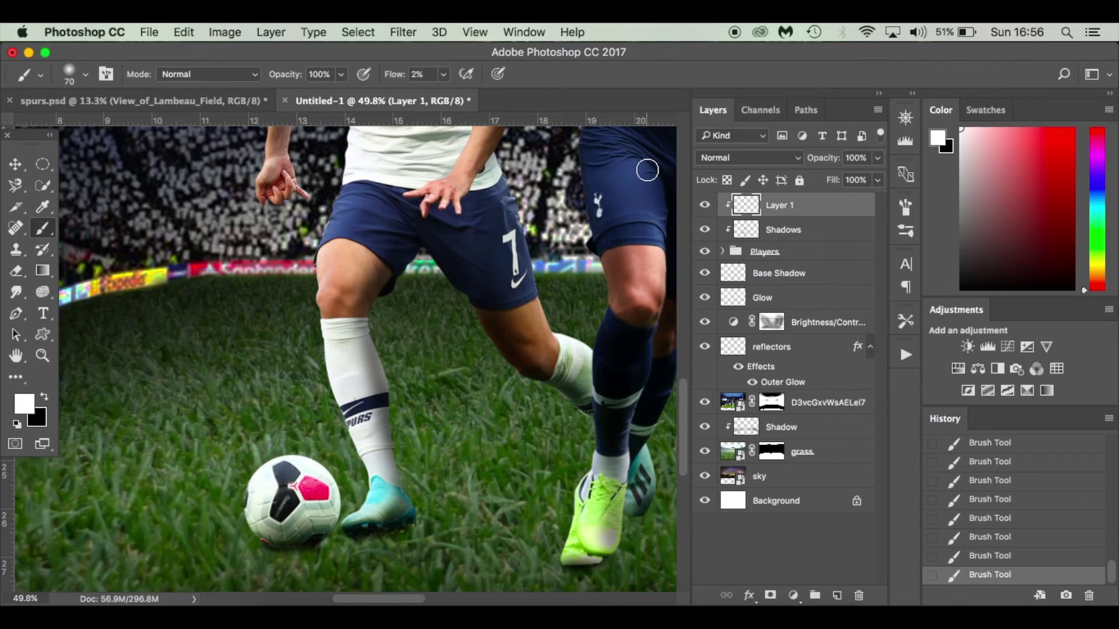
Compare the whole composite with the highlight layer, Layer 1, hidden and shown.
{"action": "key", "text": "super+0"}
{"action": "left_click", "coordinate": [705, 205]}
{"action": "left_click", "coordinate": [705, 205]}
{"action": "left_click", "coordinate": [706, 206]}
{"action": "left_click", "coordinate": [706, 206]}
{"action": "left_click", "coordinate": [706, 206]}
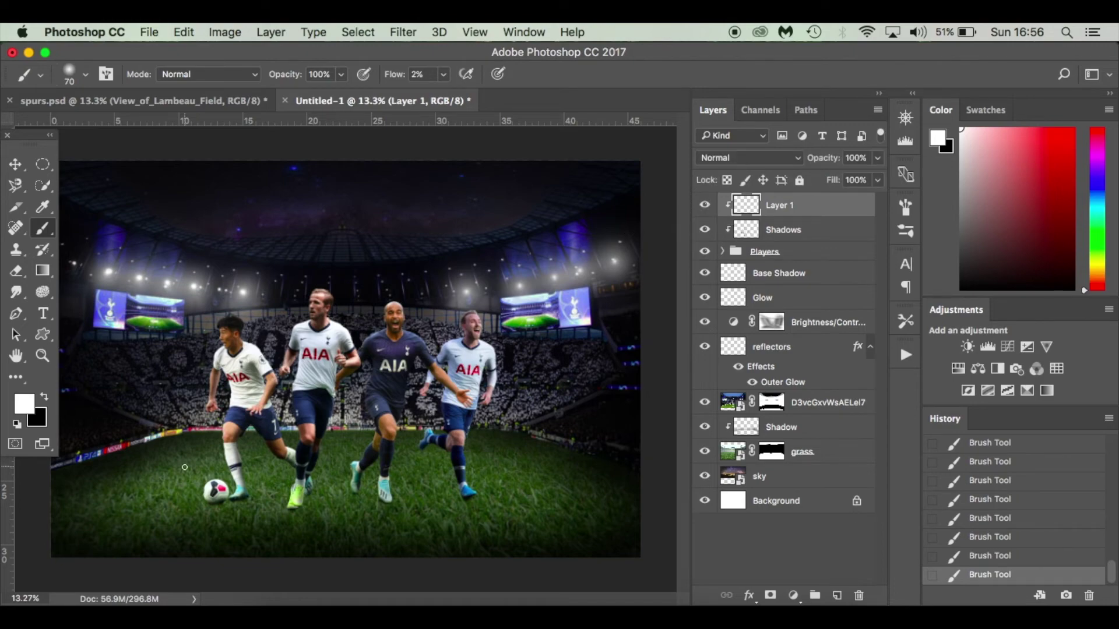
Step back through the brush history and discard the most recent strokes, comparing the result on the players.
{"action": "scroll", "coordinate": [264, 412], "scroll_direction": "up", "scroll_amount": 5}
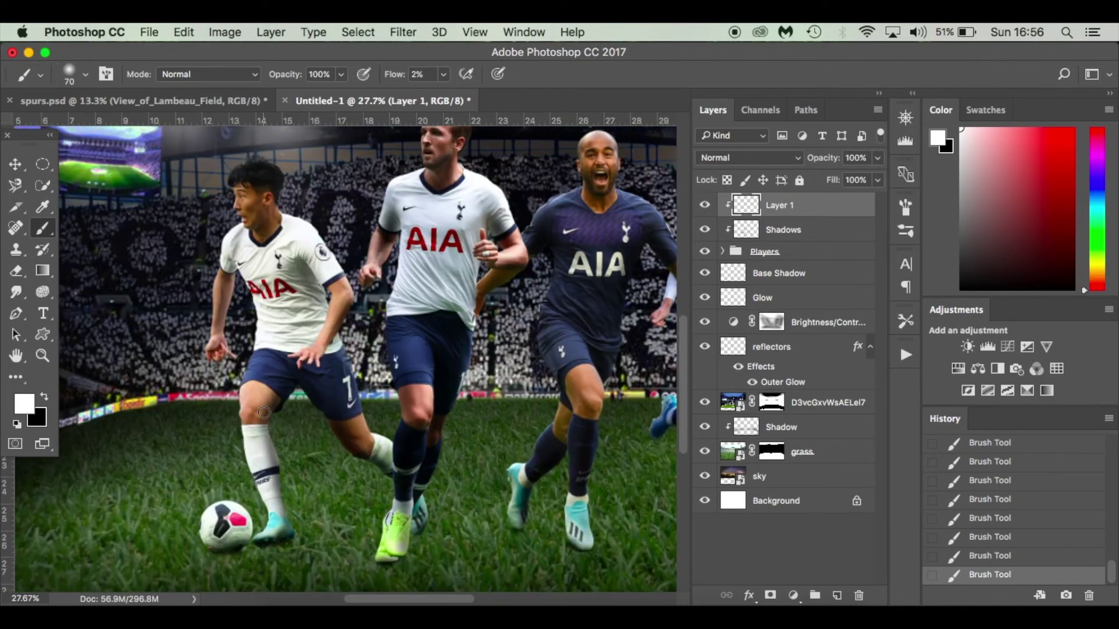
{"action": "scroll", "coordinate": [264, 412], "scroll_direction": "up", "scroll_amount": 3}
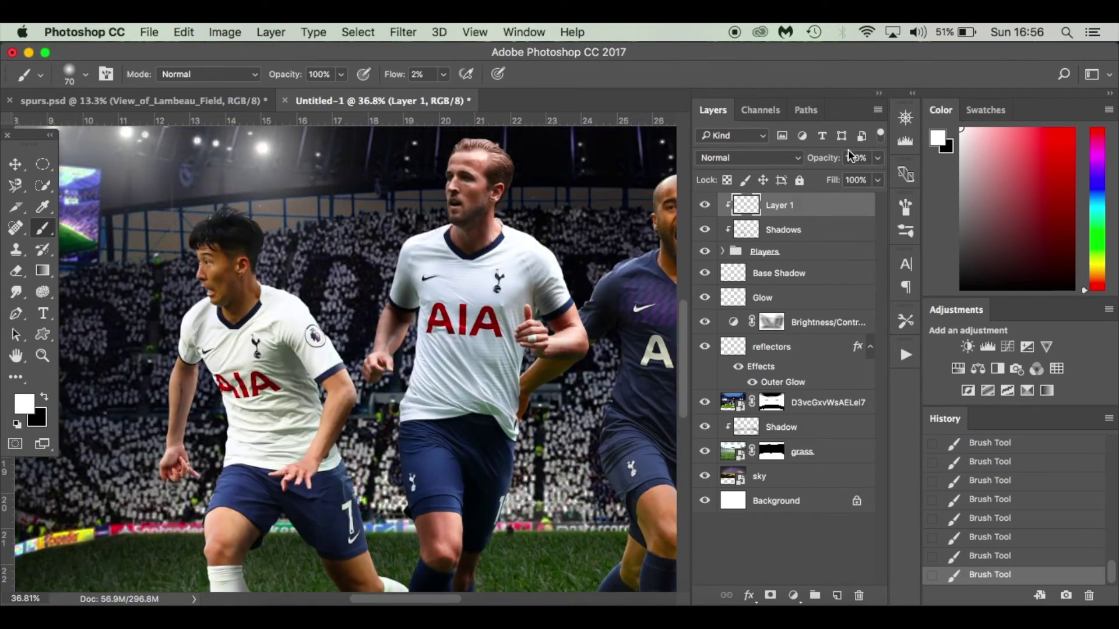
{"action": "scroll", "coordinate": [1031, 474], "scroll_direction": "up", "scroll_amount": 1}
{"action": "scroll", "coordinate": [1031, 473], "scroll_direction": "up", "scroll_amount": 1}
{"action": "left_click", "coordinate": [1034, 468]}
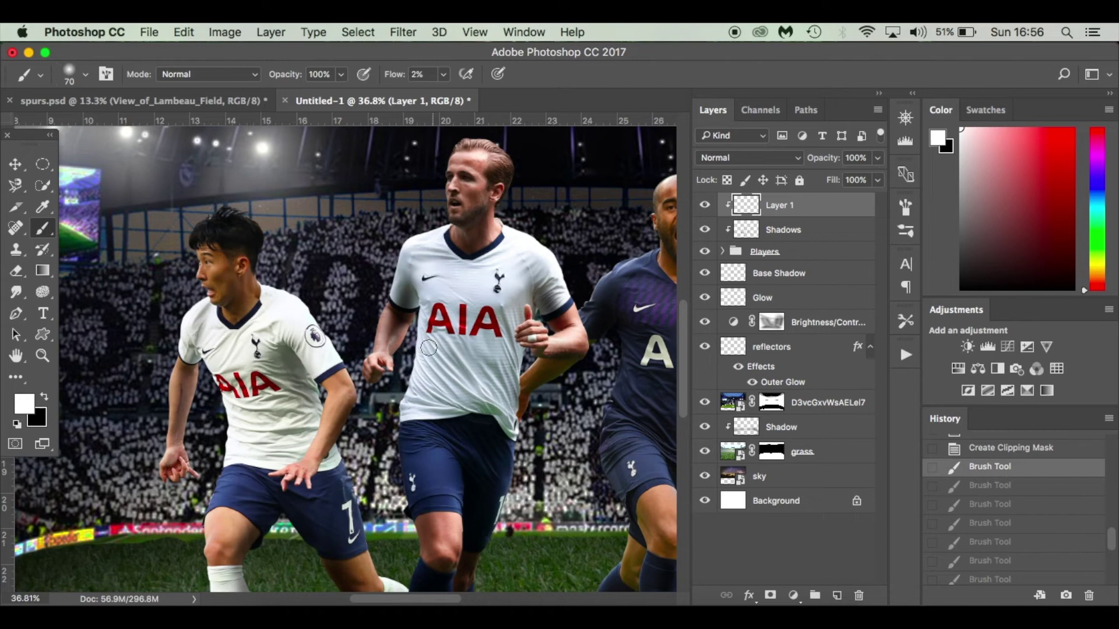
{"action": "scroll", "coordinate": [1029, 558], "scroll_direction": "down", "scroll_amount": 3}
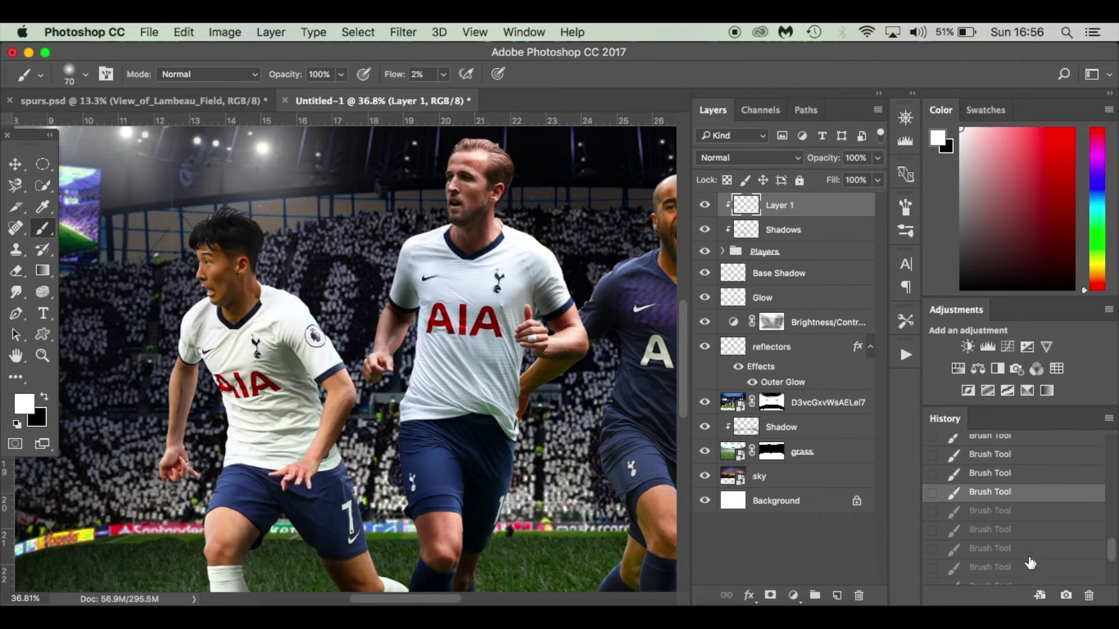
{"action": "left_click", "coordinate": [1031, 536]}
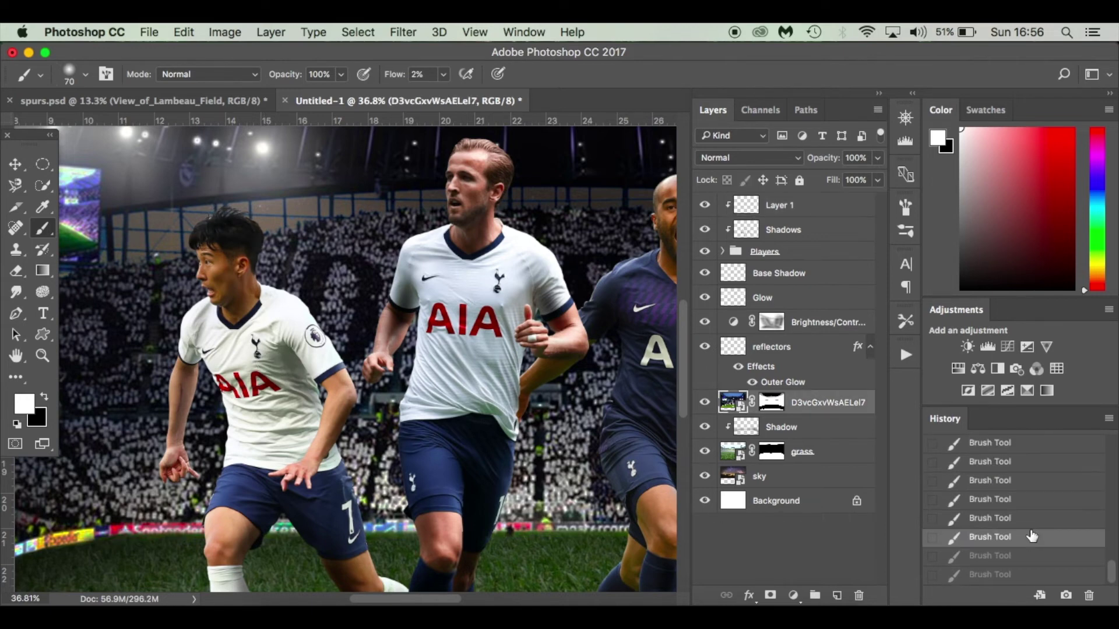
{"action": "left_click", "coordinate": [1030, 521]}
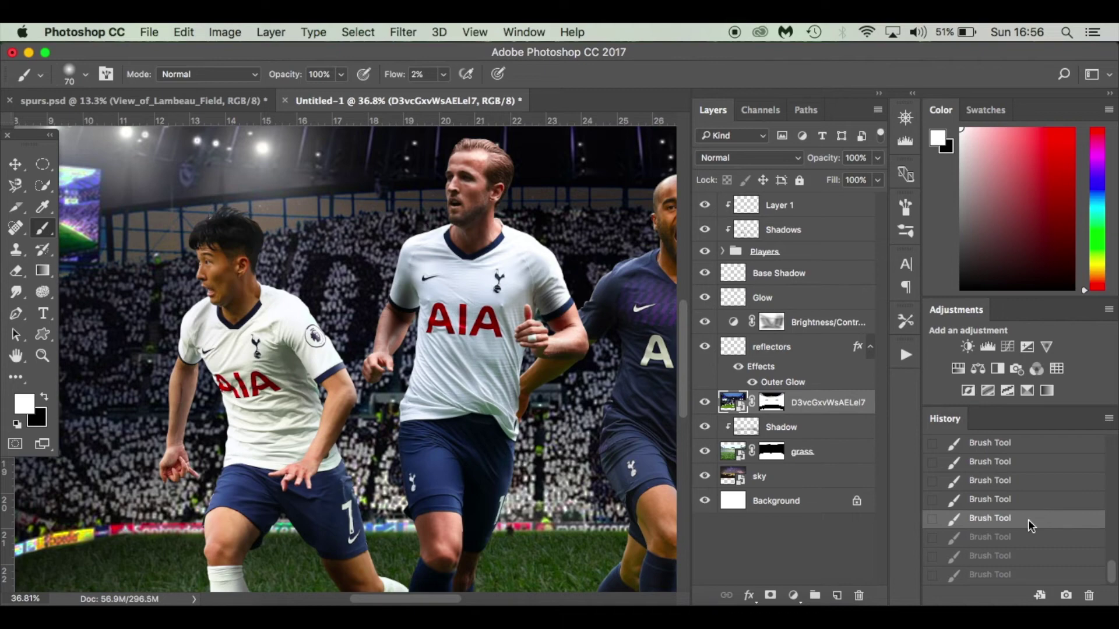
{"action": "left_click", "coordinate": [1028, 538]}
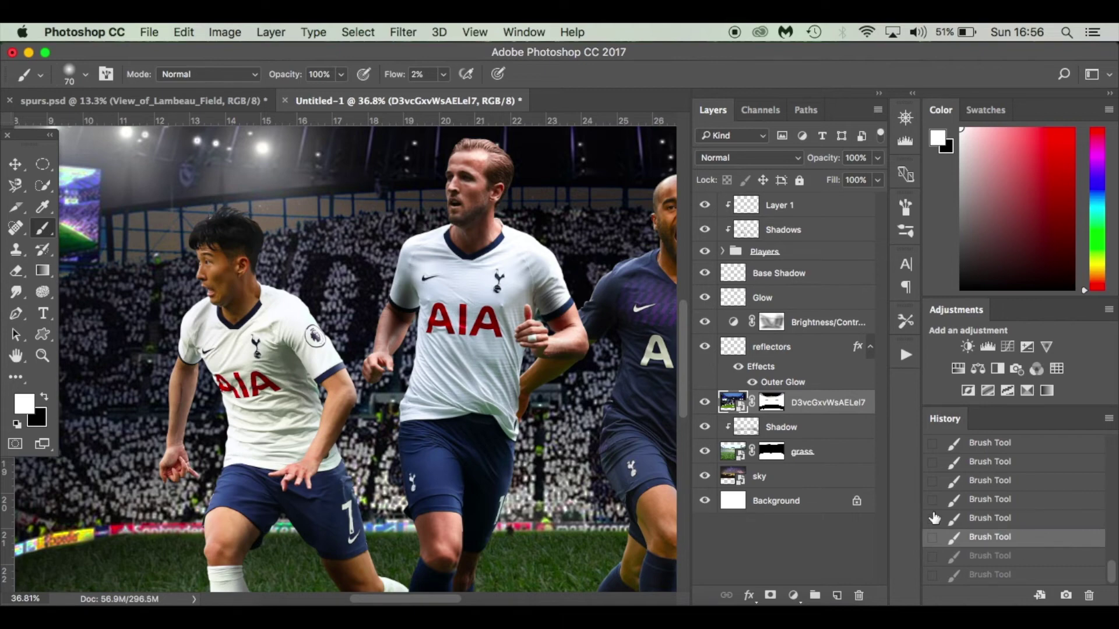
{"action": "scroll", "coordinate": [318, 350], "scroll_direction": "down", "scroll_amount": 5}
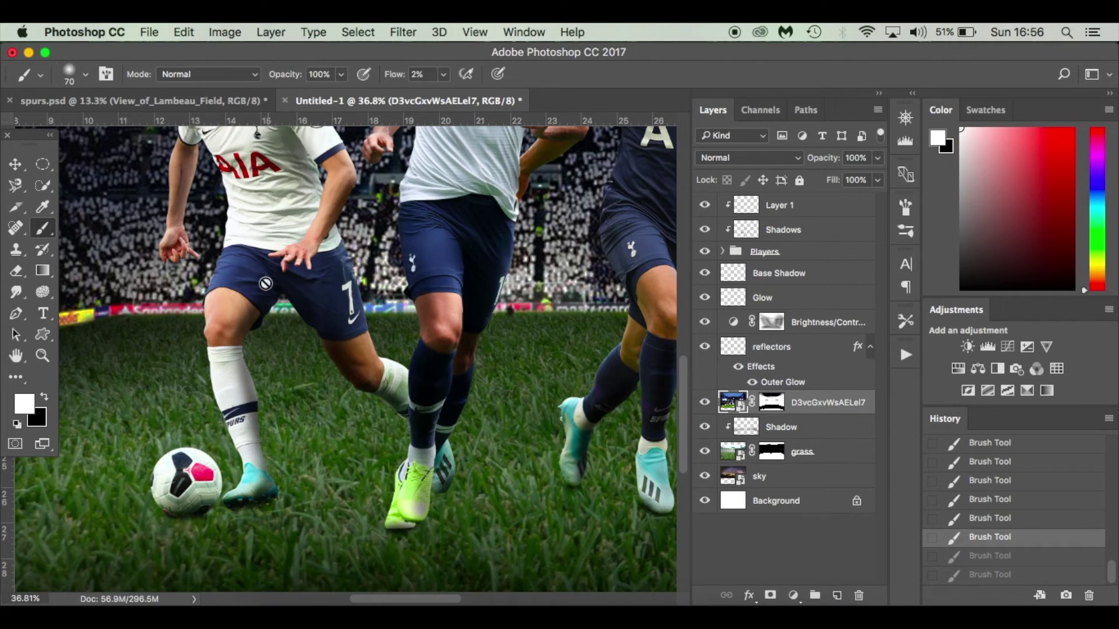
Rename Layer 1, clipped above the Shadows layer, to "highlights".
{"action": "left_click", "coordinate": [807, 210]}
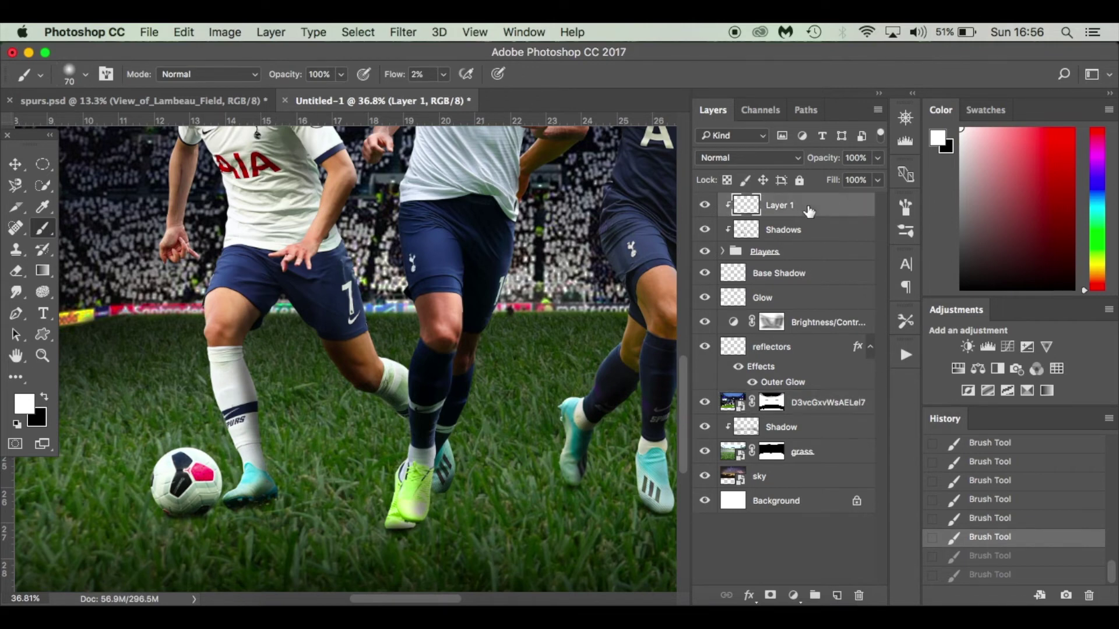
{"action": "double_click", "coordinate": [778, 207]}
{"action": "type", "text": "highlights"}
{"action": "key", "text": "Return"}
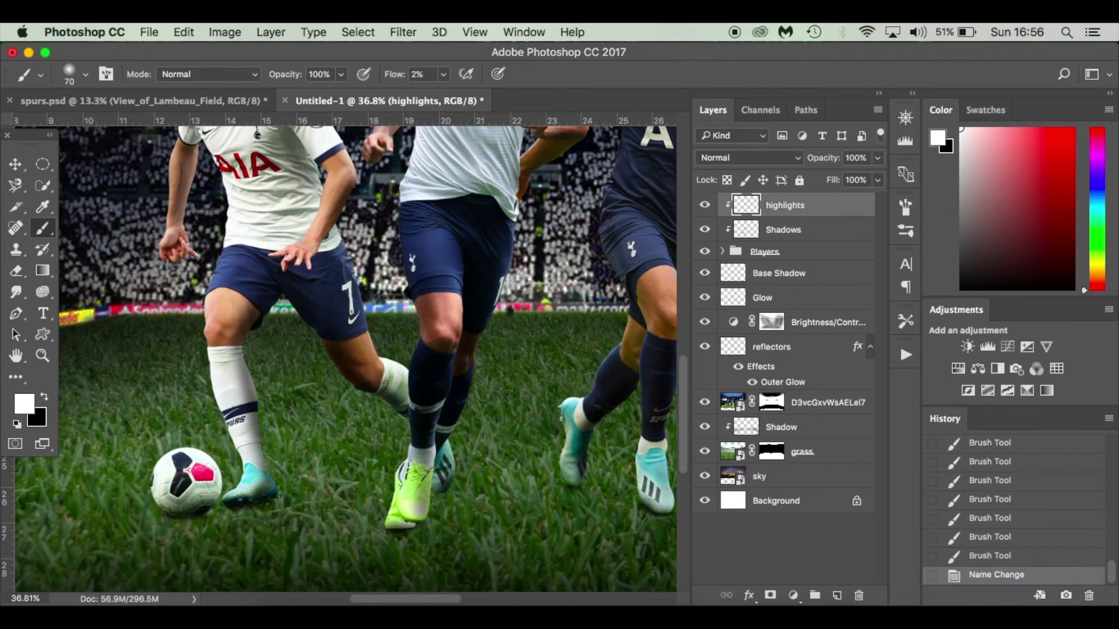
Set the white brush to 1% flow and 125 px, and highlight the outer edges of the ball and the number 7 player's front sock.
{"action": "left_click", "coordinate": [421, 76]}
{"action": "key", "text": "Return"}
{"action": "left_click_drag", "start_coordinate": [149, 395], "coordinate": [153, 458]}
{"action": "key", "text": "bracketright"}
{"action": "key", "text": "bracketright"}
{"action": "key", "text": "bracketright"}
{"action": "key", "text": "bracketright"}
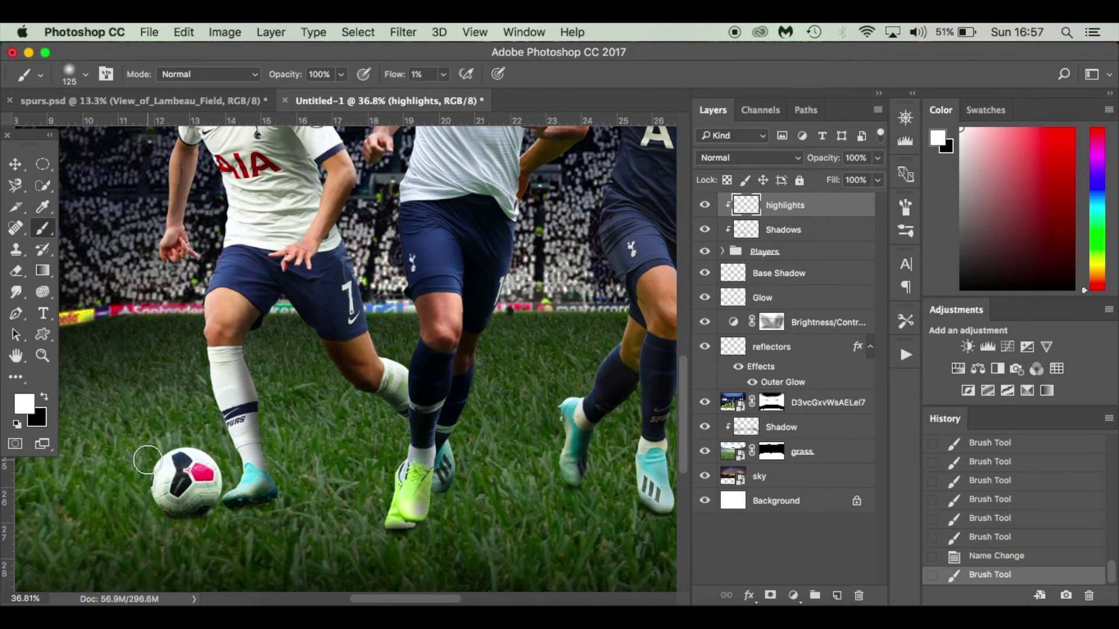
{"action": "mouse_move", "coordinate": [139, 465]}
{"action": "left_mouse_down"}
{"action": "mouse_move", "coordinate": [200, 427]}
{"action": "mouse_move", "coordinate": [210, 377]}
{"action": "mouse_move", "coordinate": [202, 349]}
{"action": "left_mouse_up"}
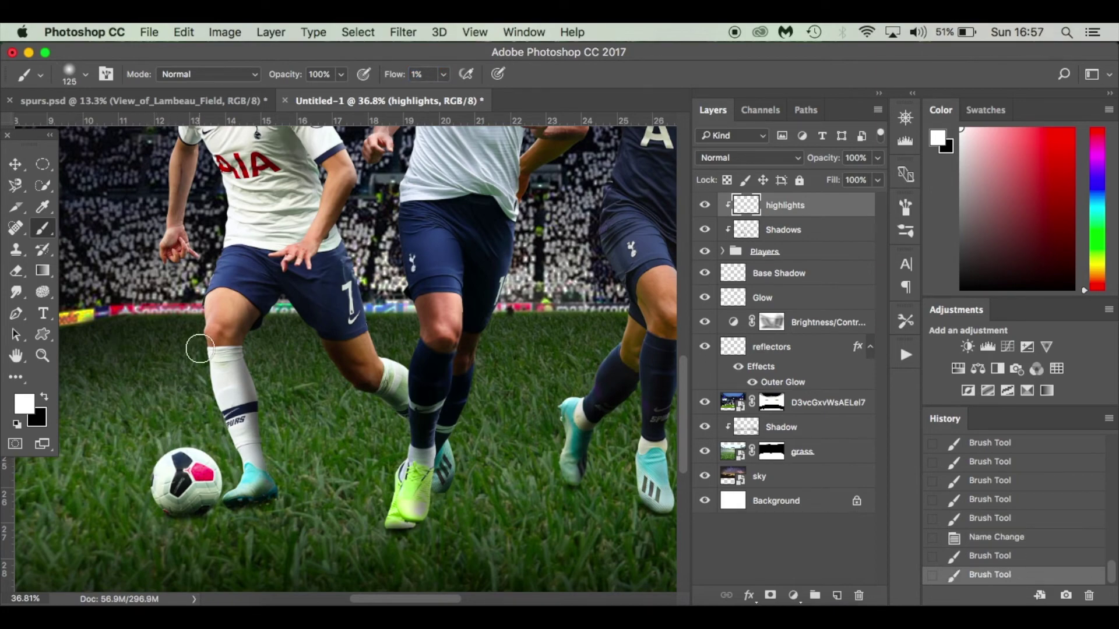
Continue painting soft white highlights at 1% flow along the other three players, resizing the brush between 60 and 125 px.
{"action": "scroll", "coordinate": [207, 382], "scroll_direction": "up", "scroll_amount": 10}
{"action": "left_click", "coordinate": [516, 309]}
{"action": "scroll", "coordinate": [483, 222], "scroll_direction": "right", "scroll_amount": 10}
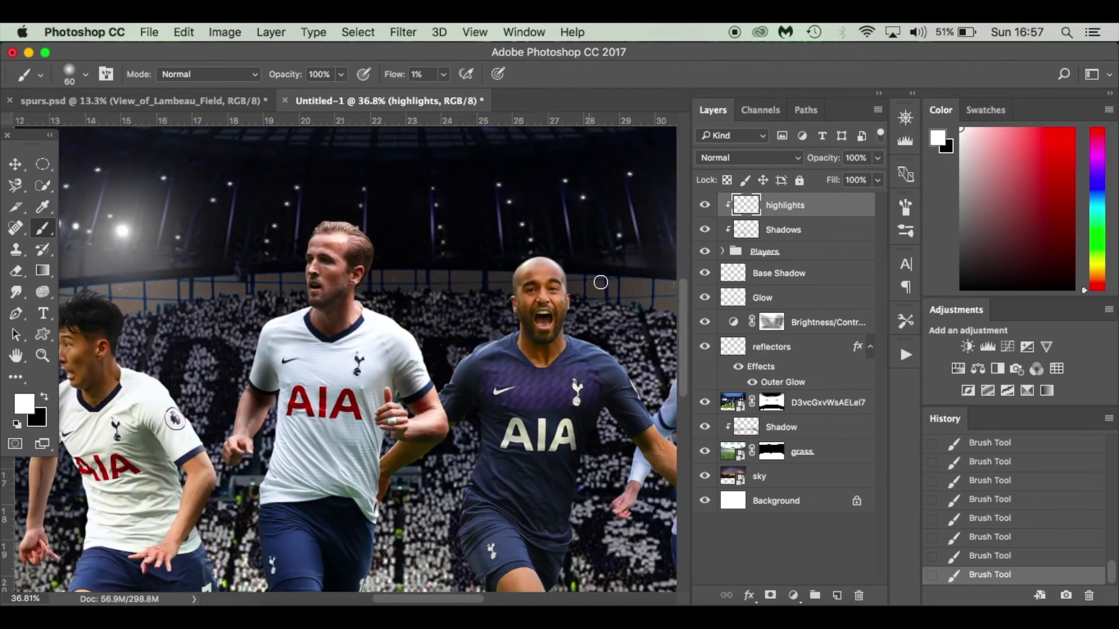
{"action": "scroll", "coordinate": [488, 175], "scroll_direction": "up", "scroll_amount": 3}
{"action": "key", "text": "bracketleft"}
{"action": "key", "text": "bracketleft"}
{"action": "key", "text": "bracketleft"}
{"action": "key", "text": "bracketleft"}
{"action": "key", "text": "bracketleft"}
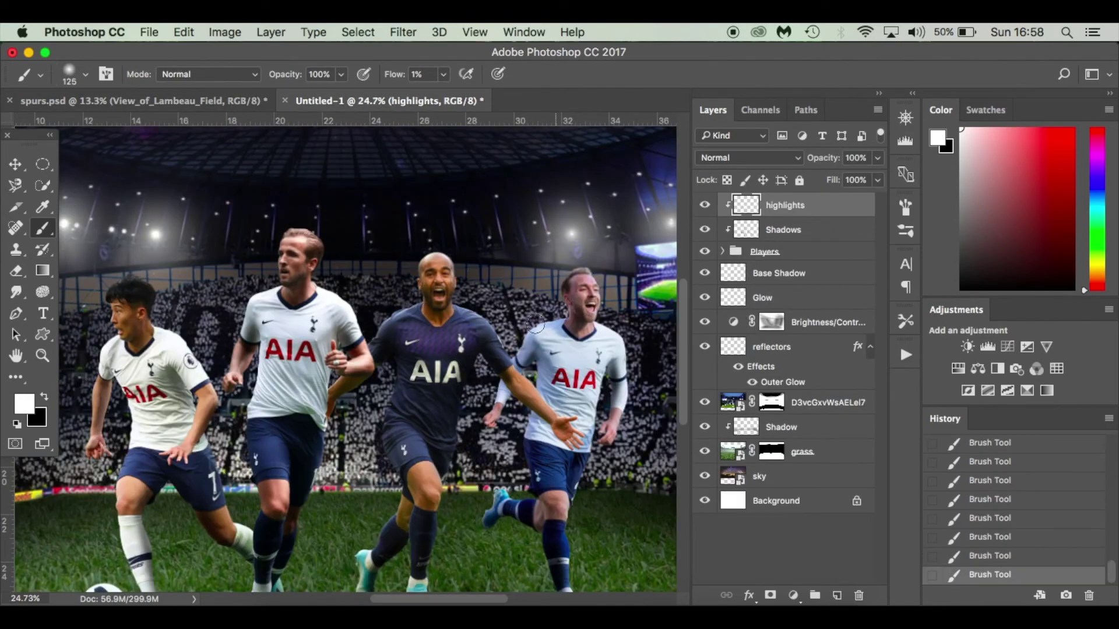
{"action": "scroll", "coordinate": [535, 323], "scroll_direction": "down", "scroll_amount": 5}
{"action": "scroll", "coordinate": [121, 460], "scroll_direction": "up", "scroll_amount": 2}
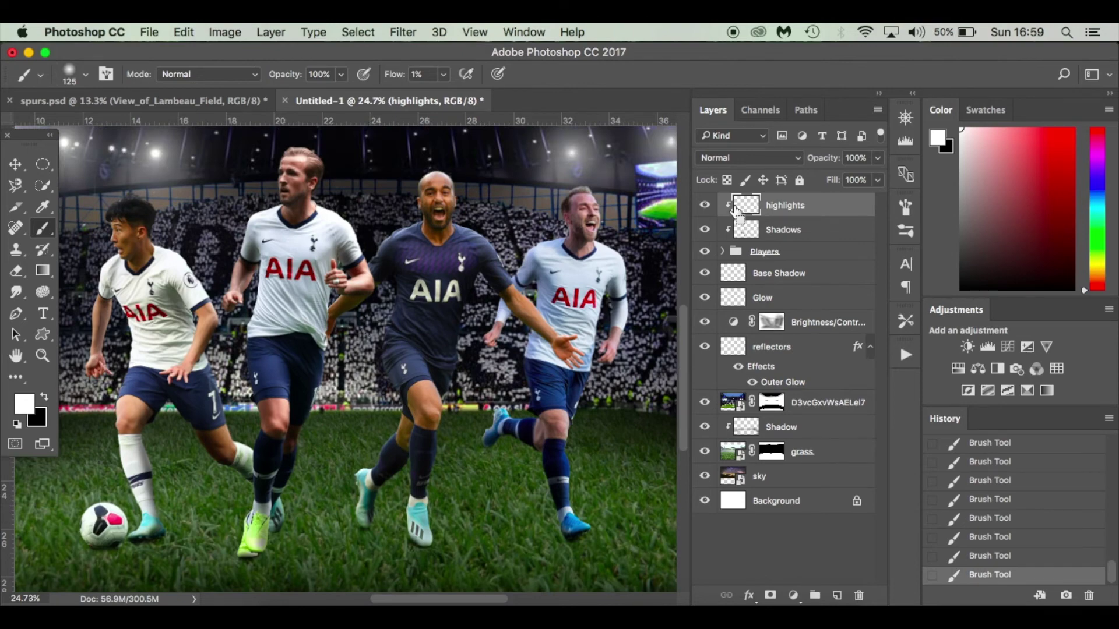
Compare the whole composite with the highlights layer hidden and shown.
{"action": "key", "text": "super+0"}
{"action": "left_click", "coordinate": [704, 206]}
{"action": "left_click", "coordinate": [705, 208]}
{"action": "left_click", "coordinate": [705, 208]}
{"action": "left_click", "coordinate": [704, 208]}
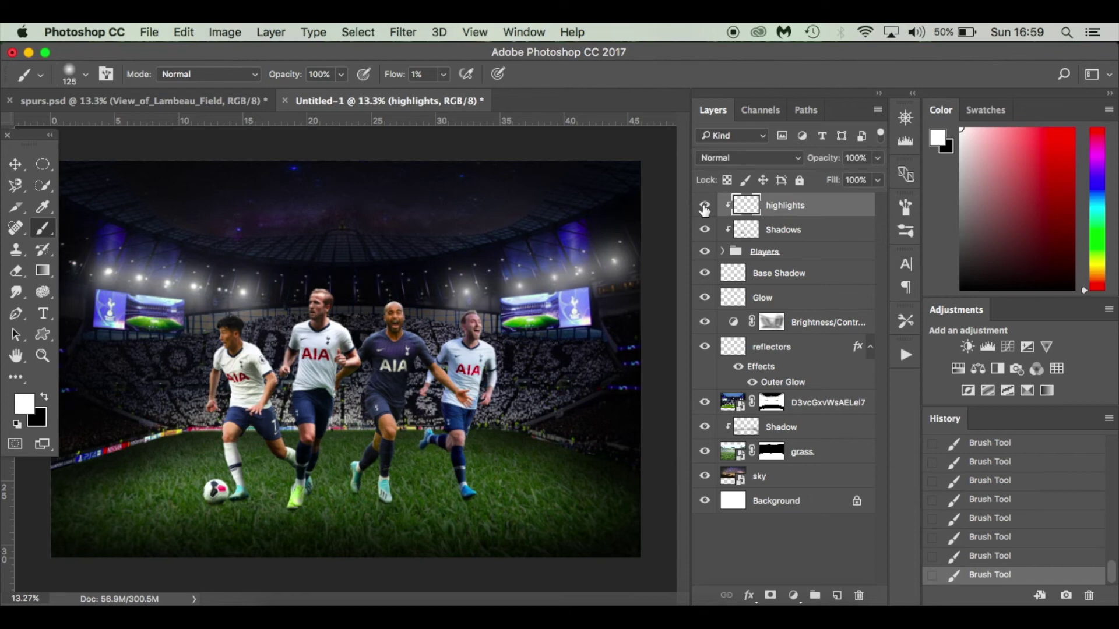
{"action": "left_click", "coordinate": [705, 207]}
Add a new layer directly above Base Shadow and make black the brush colour.
{"action": "left_click", "coordinate": [816, 255]}
{"action": "left_click", "coordinate": [819, 273]}
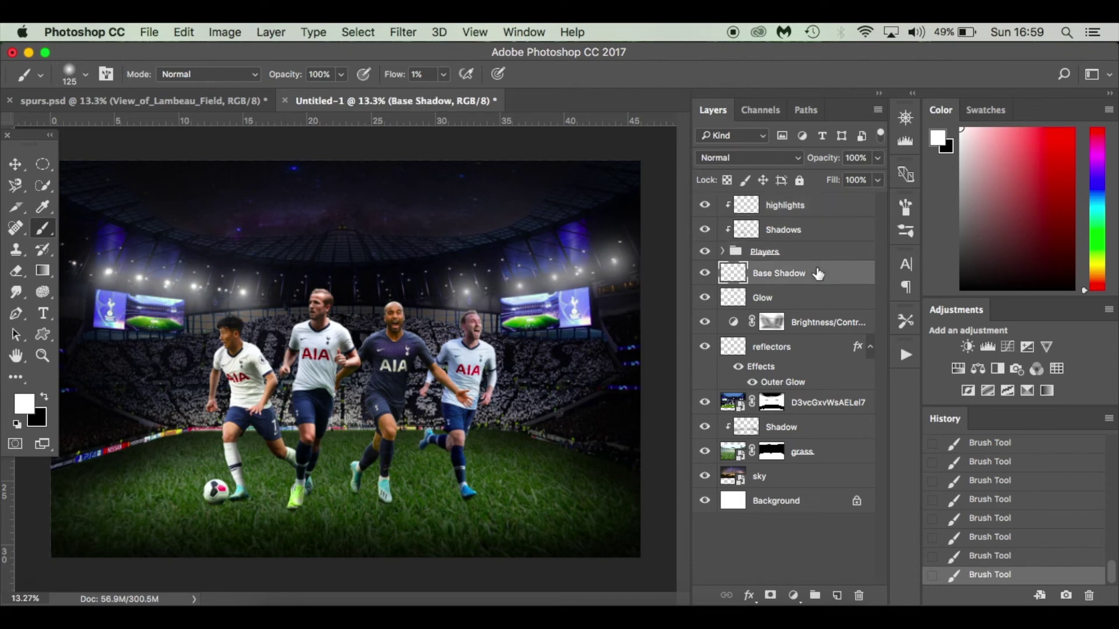
{"action": "left_click", "coordinate": [837, 595]}
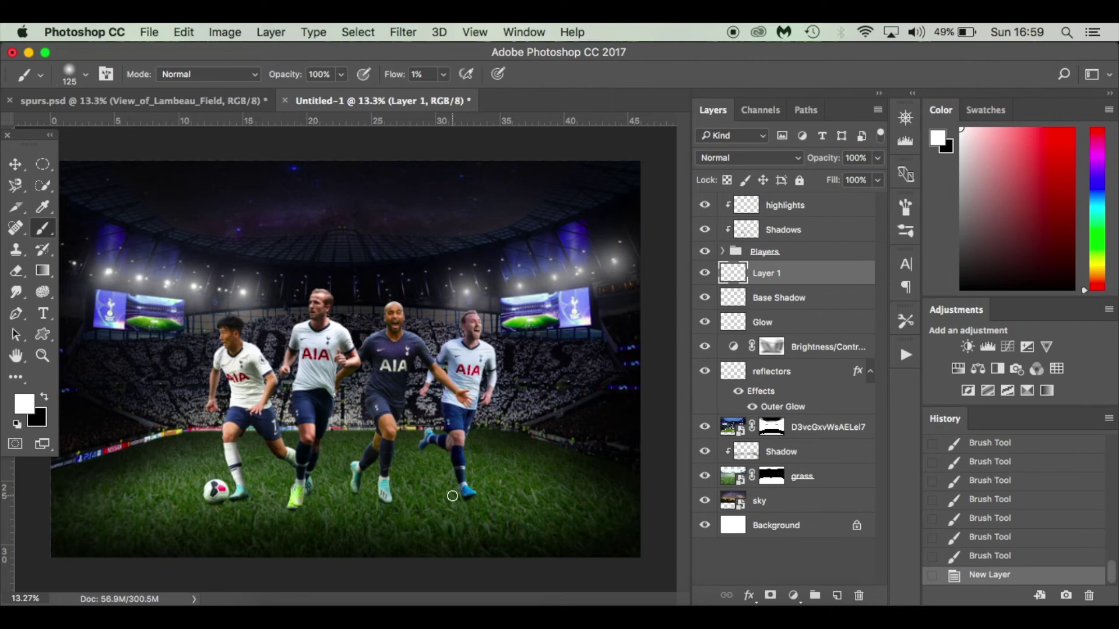
{"action": "key", "text": "x"}
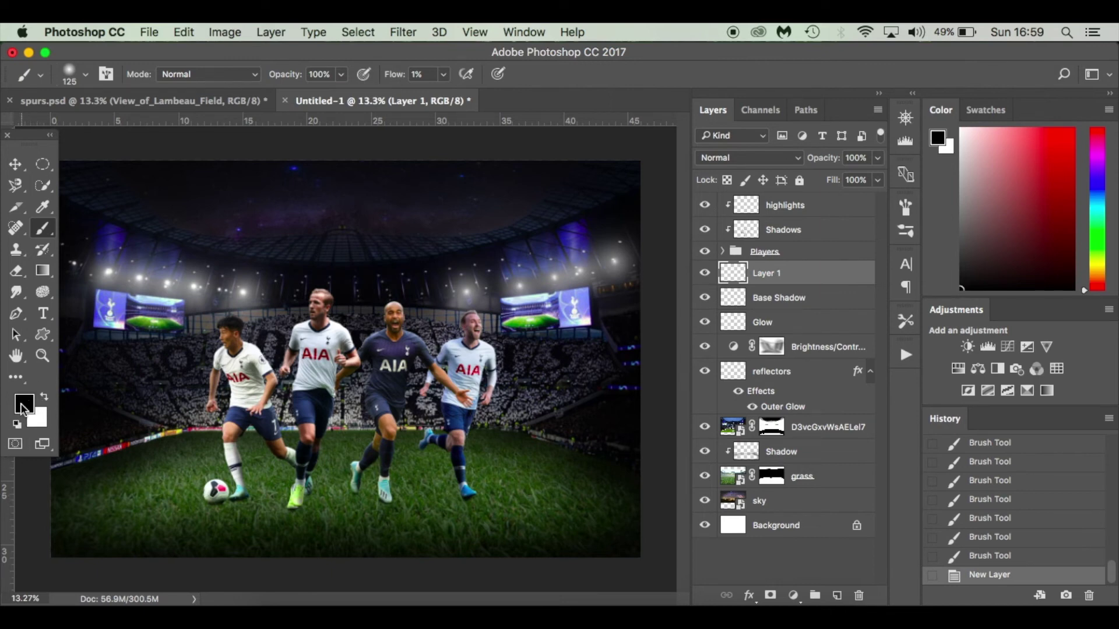
Raise the brush flow to 7% and paint a black ground shadow beneath the boots of the player farthest from the ball.
{"action": "left_click", "coordinate": [444, 75]}
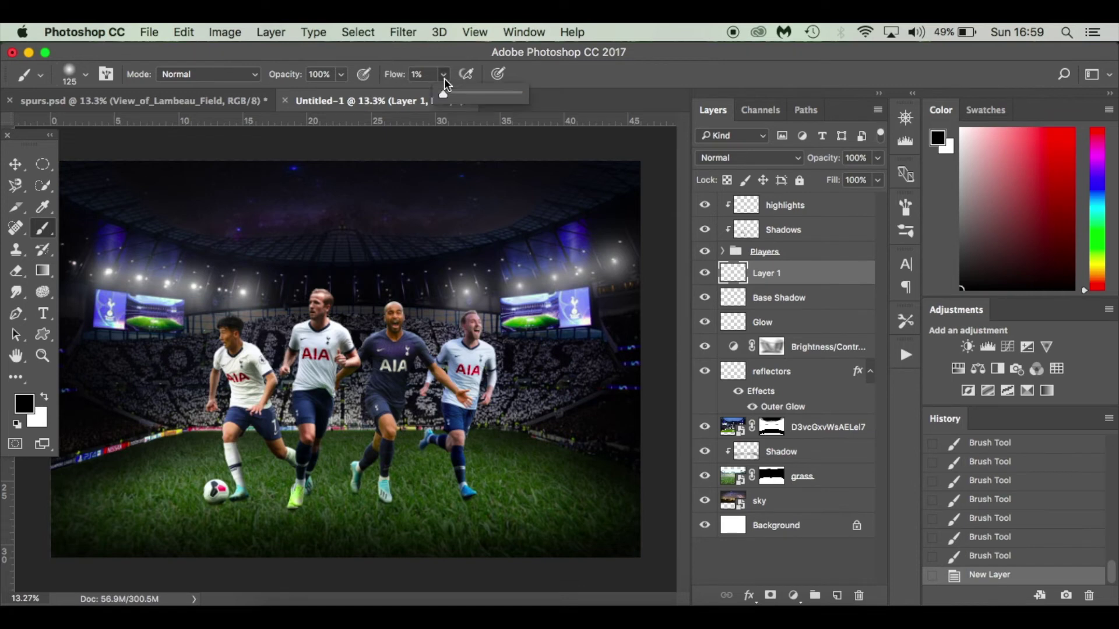
{"action": "left_click_drag", "start_coordinate": [445, 93], "coordinate": [447, 94]}
{"action": "left_click", "coordinate": [466, 500]}
{"action": "left_click_drag", "start_coordinate": [466, 499], "coordinate": [419, 490]}
{"action": "key", "text": "super+z"}
{"action": "mouse_move", "coordinate": [417, 482]}
{"action": "left_mouse_down"}
{"action": "mouse_move", "coordinate": [470, 499]}
{"action": "mouse_move", "coordinate": [421, 483]}
{"action": "mouse_move", "coordinate": [470, 514]}
{"action": "left_mouse_up"}
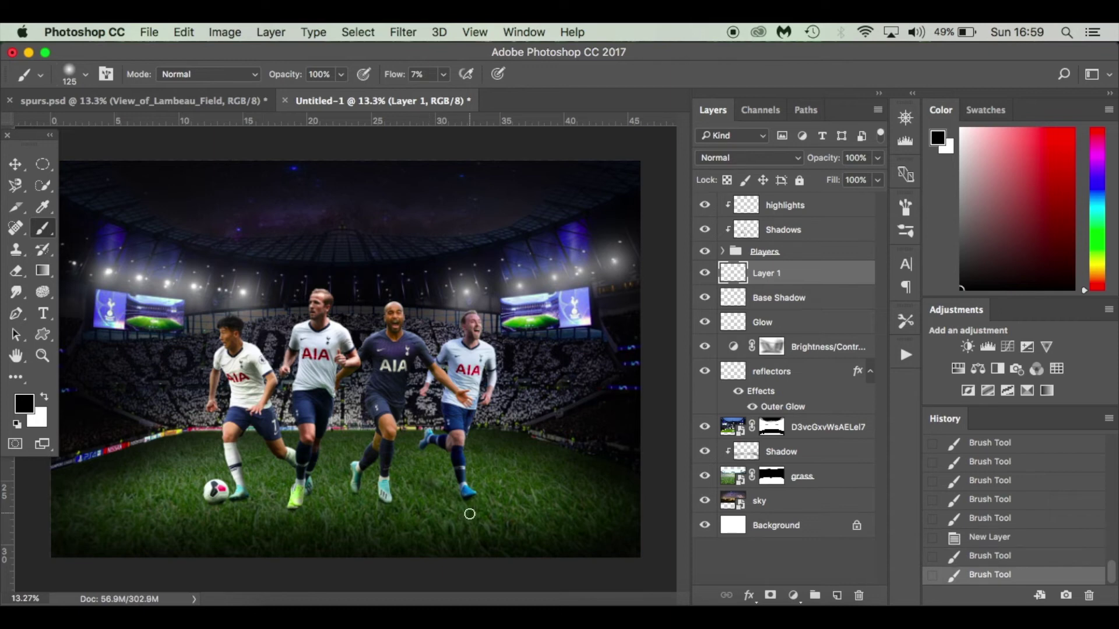
Paint black ground shadows beneath the boots of the remaining three players and under the ball.
{"action": "left_click_drag", "start_coordinate": [345, 490], "coordinate": [386, 505]}
{"action": "left_click", "coordinate": [353, 488]}
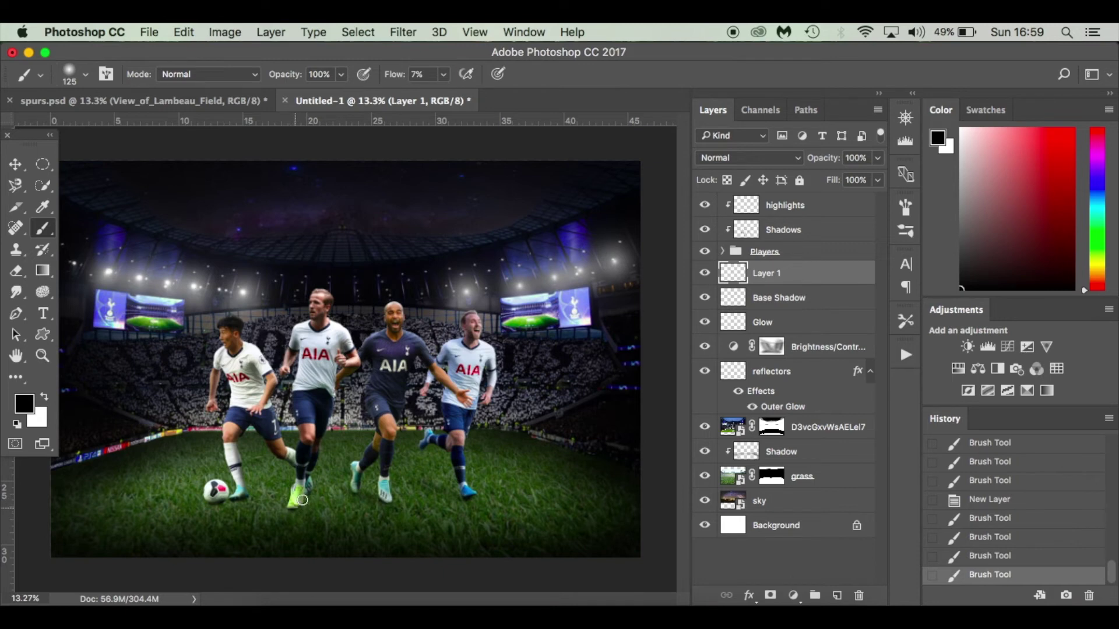
{"action": "left_click", "coordinate": [291, 507]}
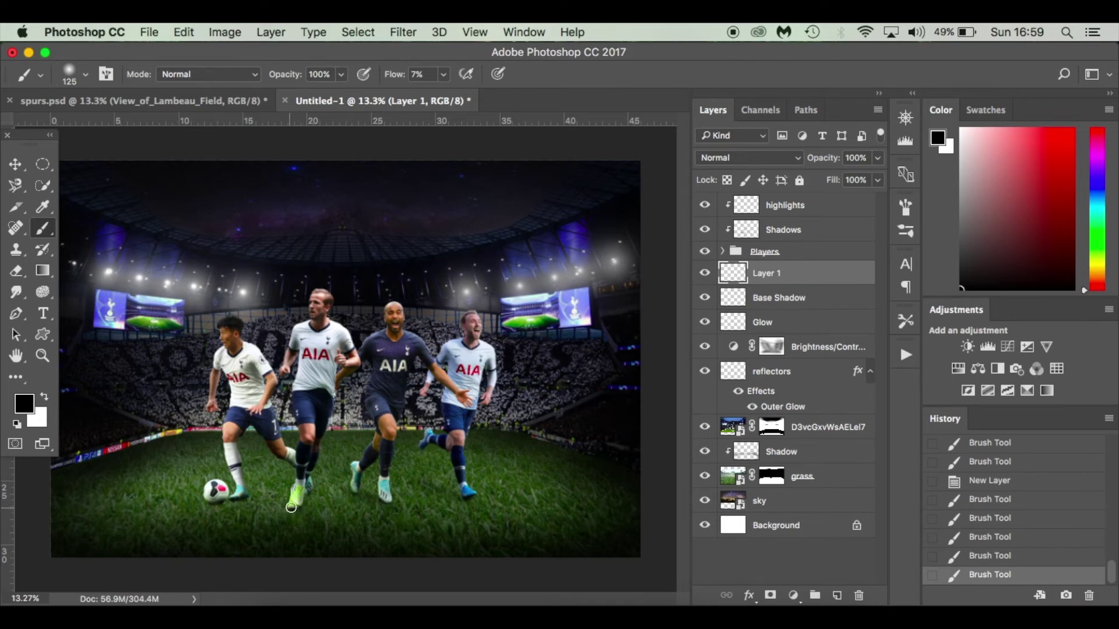
{"action": "left_click", "coordinate": [296, 490]}
{"action": "left_click", "coordinate": [302, 494]}
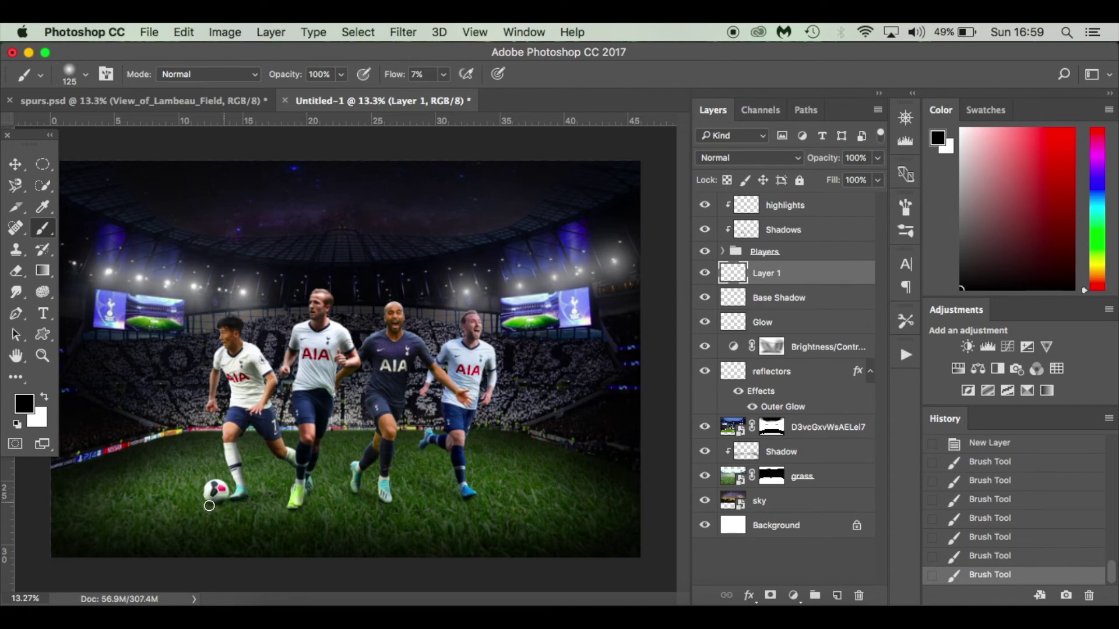
{"action": "left_click", "coordinate": [254, 502]}
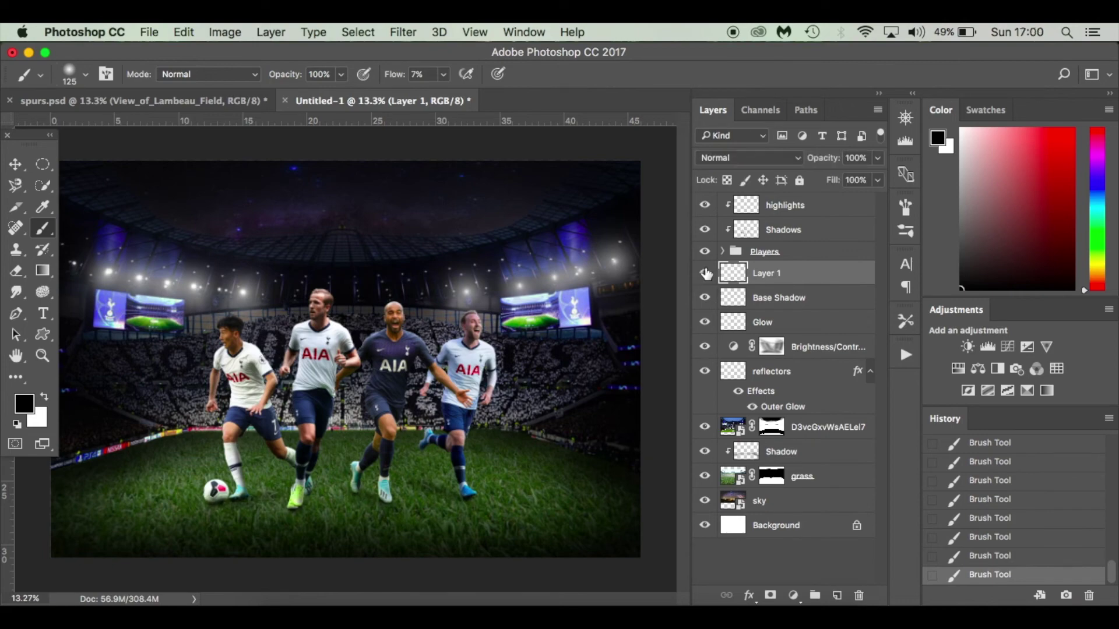
Check the ground shadows in spurs.psd, return to Untitled-1, and paint broader shadows under the players with a 400 px brush.
{"action": "left_click", "coordinate": [140, 101]}
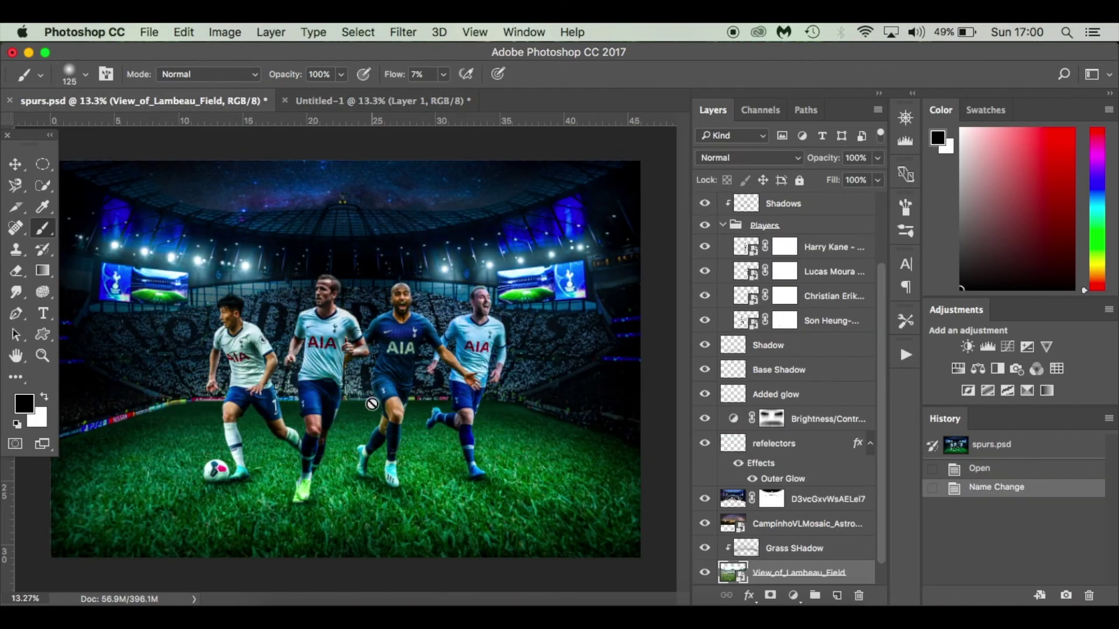
{"action": "left_click", "coordinate": [397, 96]}
{"action": "key", "text": "bracketright"}
{"action": "key", "text": "bracketright"}
{"action": "key", "text": "bracketright"}
{"action": "key", "text": "bracketright"}
{"action": "key", "text": "bracketright"}
{"action": "key", "text": "bracketright"}
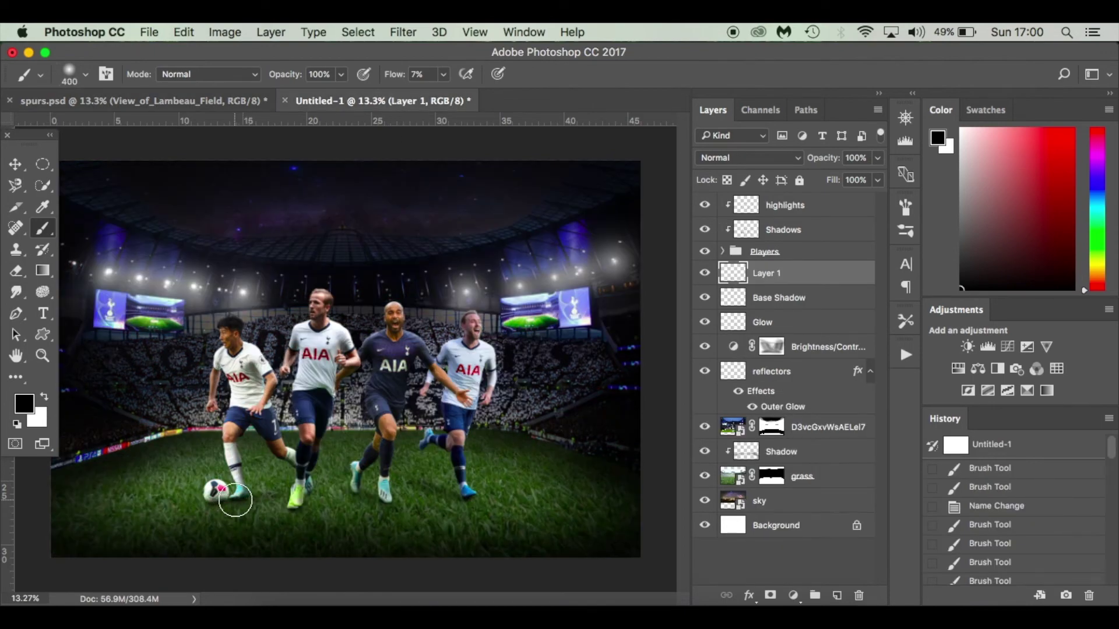
{"action": "left_click", "coordinate": [114, 557]}
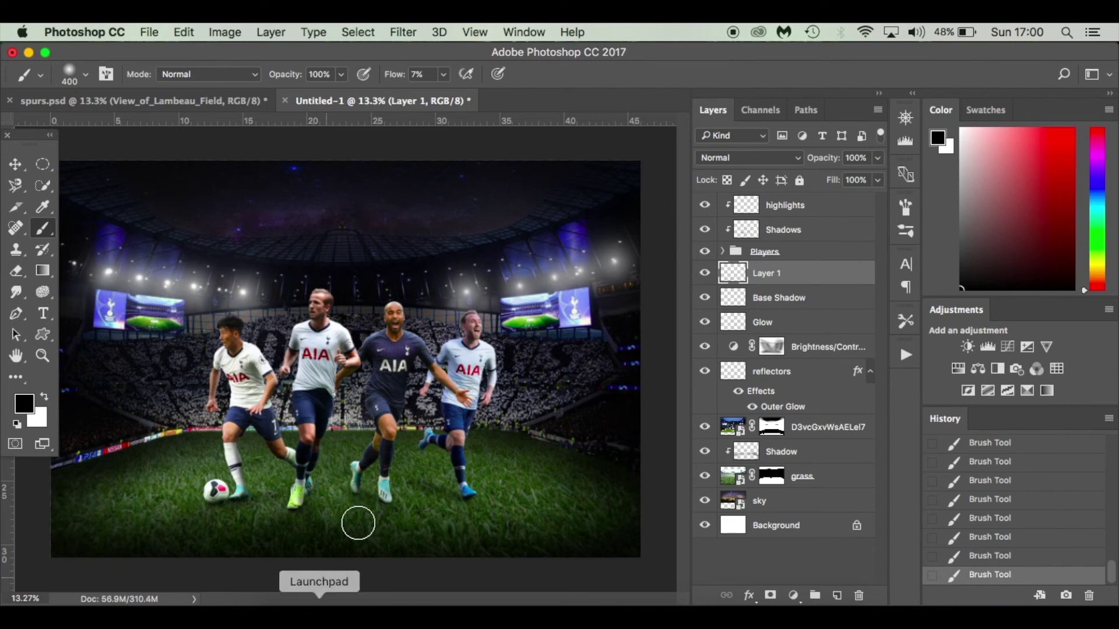
Deepen the ground shadows from the ball across to the farthest player's boots, using a 200 to 300 px brush at 7% flow.
{"action": "key", "text": "bracketleft"}
{"action": "key", "text": "bracketleft"}
{"action": "key", "text": "bracketleft"}
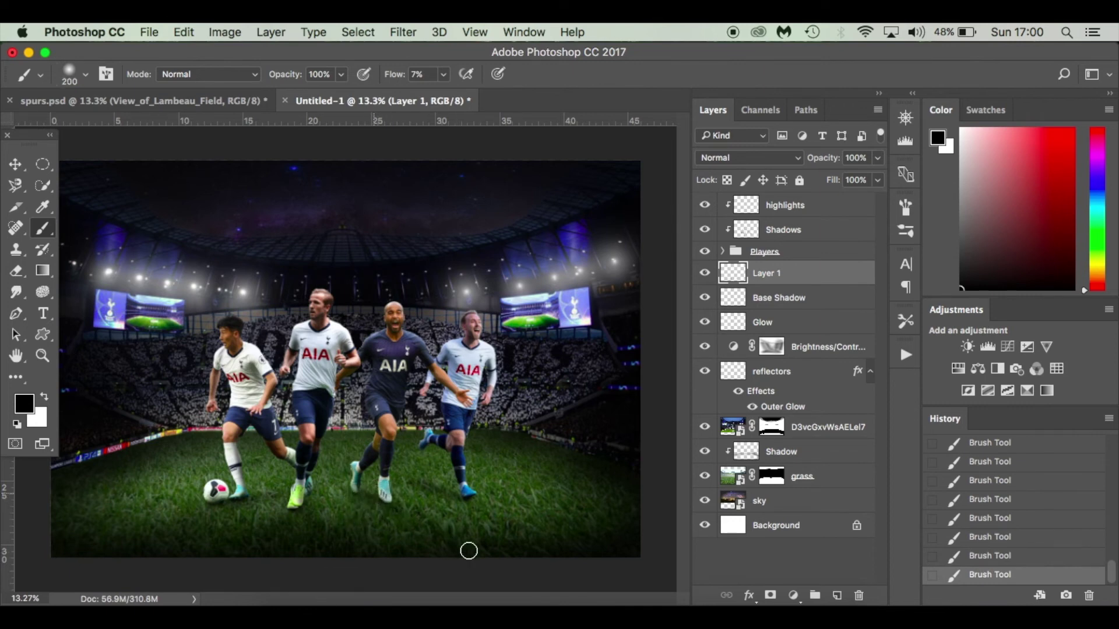
{"action": "left_click_drag", "start_coordinate": [482, 512], "coordinate": [462, 501]}
{"action": "key", "text": "bracketright"}
{"action": "key", "text": "bracketright"}
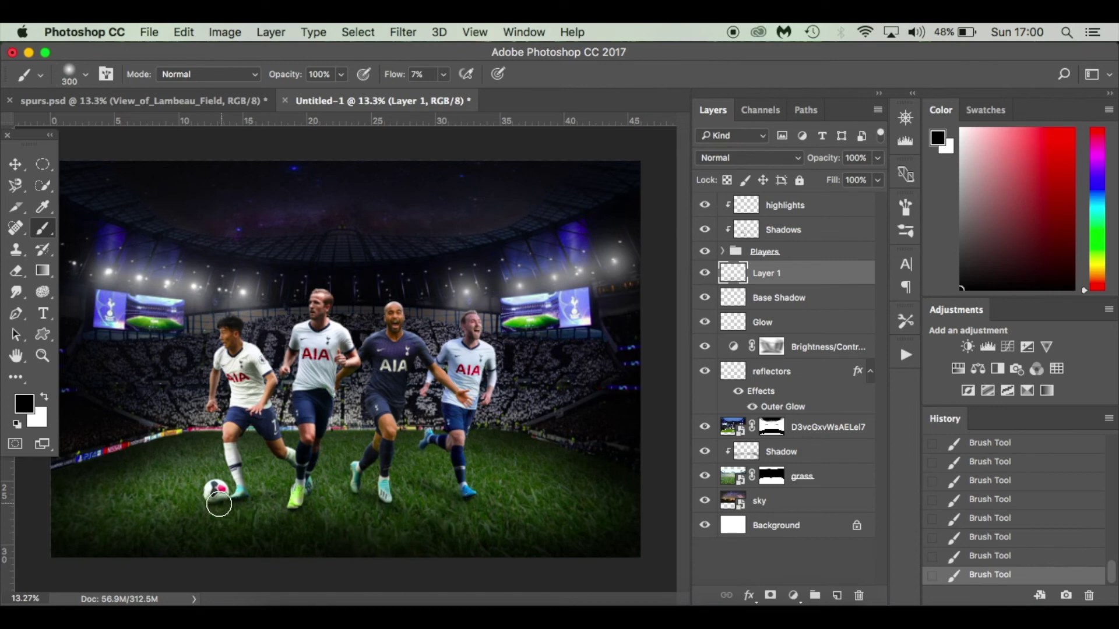
{"action": "key", "text": "bracketleft"}
{"action": "mouse_move", "coordinate": [218, 503]}
{"action": "left_mouse_down"}
{"action": "mouse_move", "coordinate": [167, 507]}
{"action": "mouse_move", "coordinate": [232, 502]}
{"action": "mouse_move", "coordinate": [85, 551]}
{"action": "mouse_move", "coordinate": [252, 491]}
{"action": "mouse_move", "coordinate": [295, 507]}
{"action": "mouse_move", "coordinate": [385, 505]}
{"action": "mouse_move", "coordinate": [507, 565]}
{"action": "mouse_move", "coordinate": [473, 504]}
{"action": "left_mouse_up"}
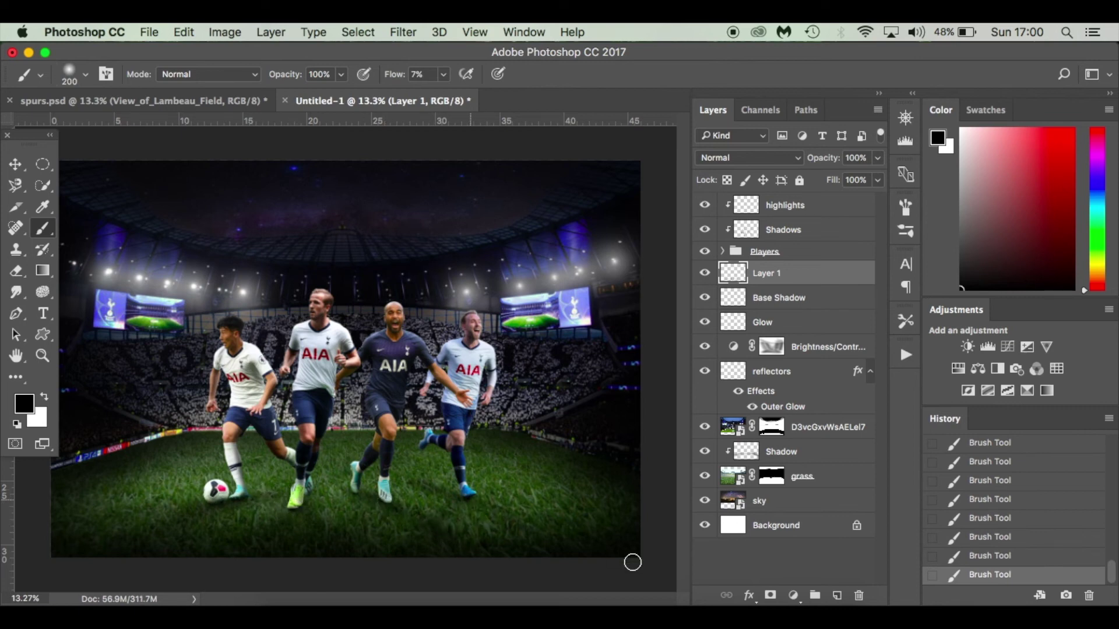
{"action": "left_click_drag", "start_coordinate": [532, 524], "coordinate": [467, 500]}
Flatten the soft round brush tip into a tilted ellipse and enlarge it to 600 px for the ground shadows.
{"action": "right_click", "coordinate": [376, 507]}
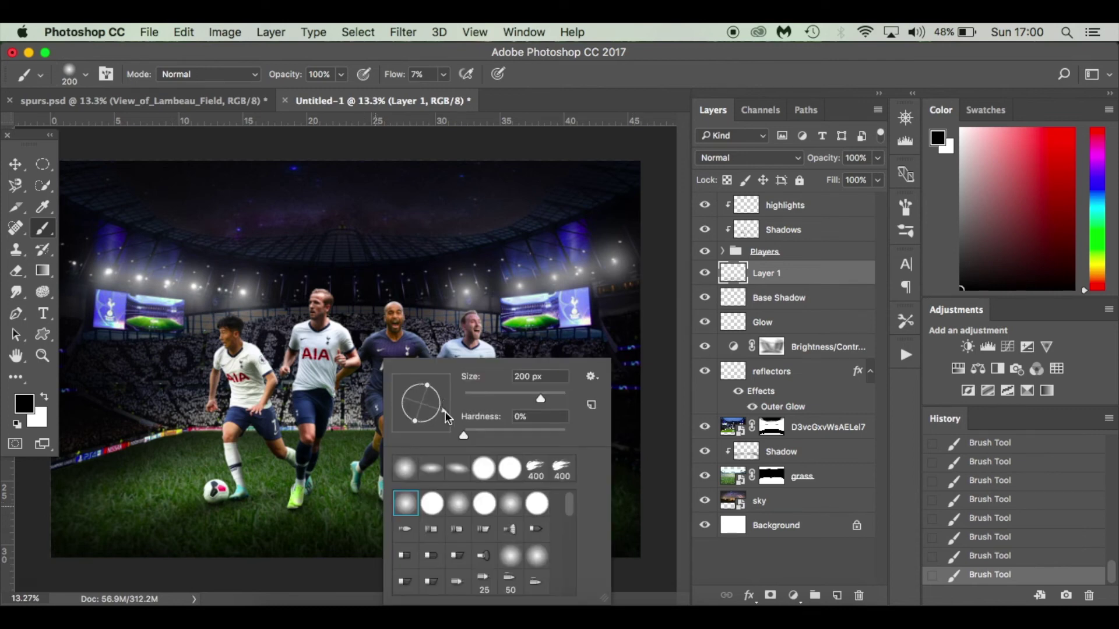
{"action": "left_click_drag", "start_coordinate": [431, 390], "coordinate": [424, 408]}
{"action": "left_click", "coordinate": [360, 496]}
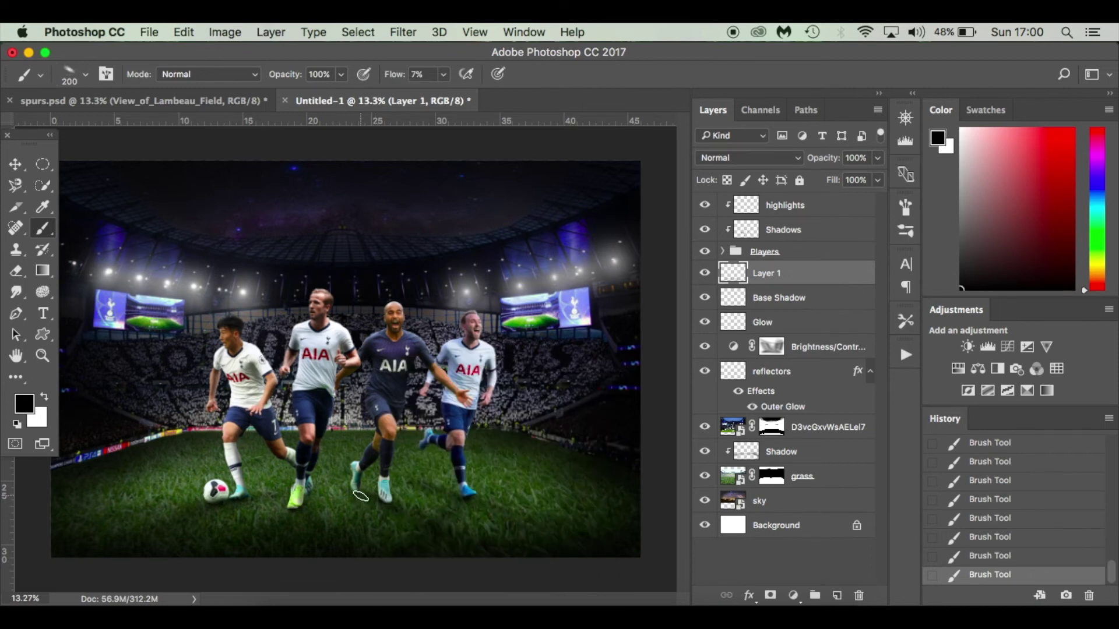
{"action": "key", "text": "bracketright"}
{"action": "key", "text": "bracketright"}
{"action": "key", "text": "bracketright"}
{"action": "key", "text": "bracketright"}
{"action": "key", "text": "bracketright"}
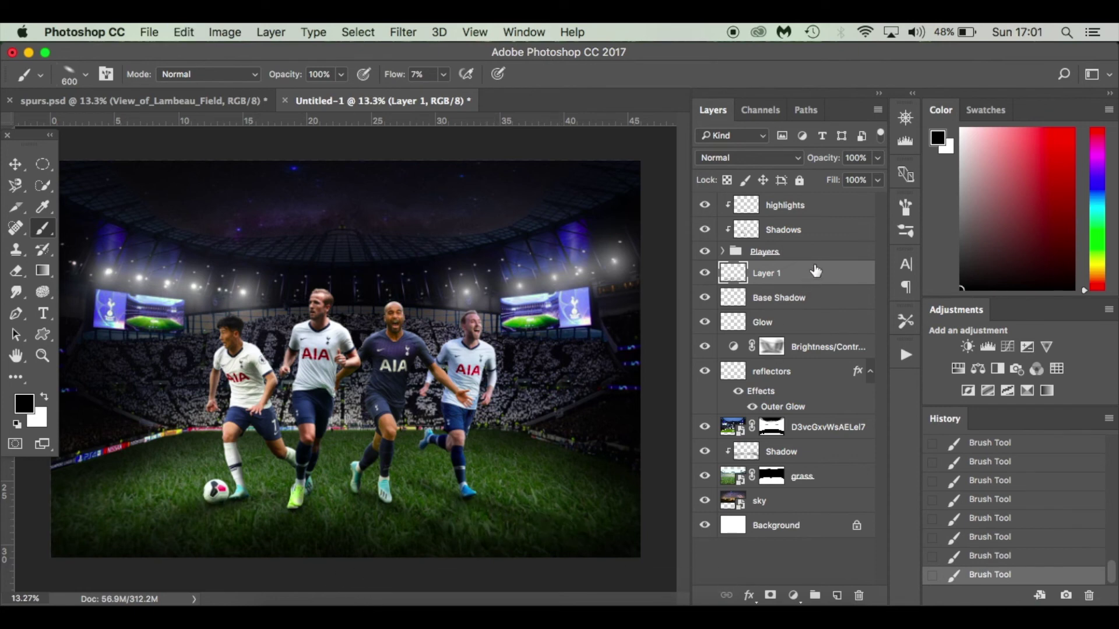
Lower the opacity of Layer 1, the new ground shadow layer, to 72%.
{"action": "left_click", "coordinate": [877, 159]}
{"action": "left_click_drag", "start_coordinate": [875, 178], "coordinate": [854, 179]}
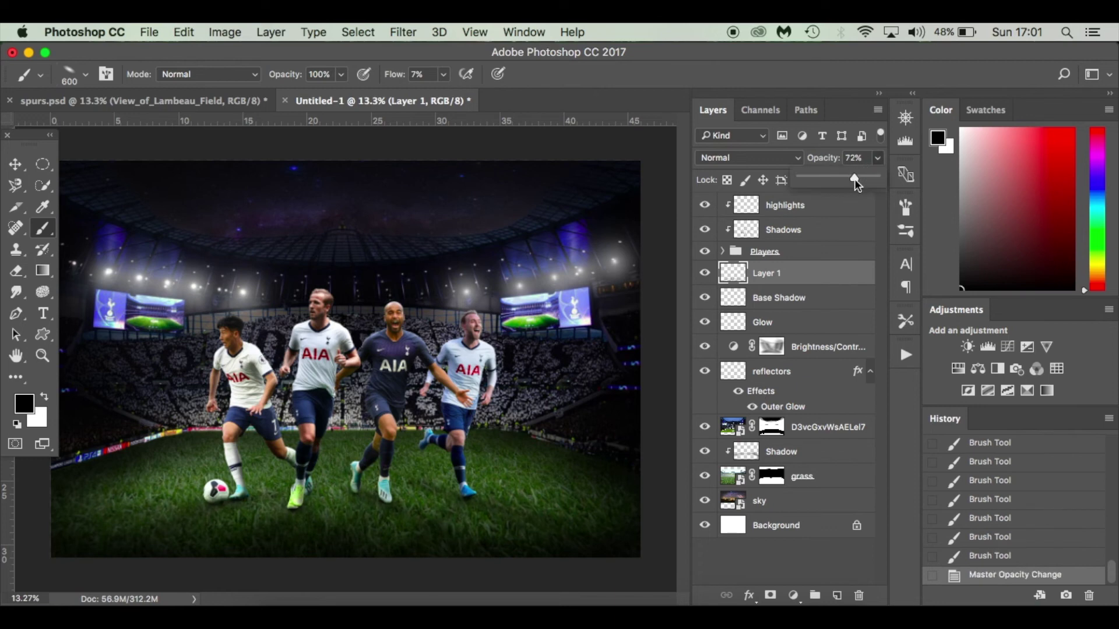
Compare the ground shadows with spurs.psd, toggle Layer 1's visibility in Untitled-1, and rename that layer Main Shadow.
{"action": "key", "text": "v"}
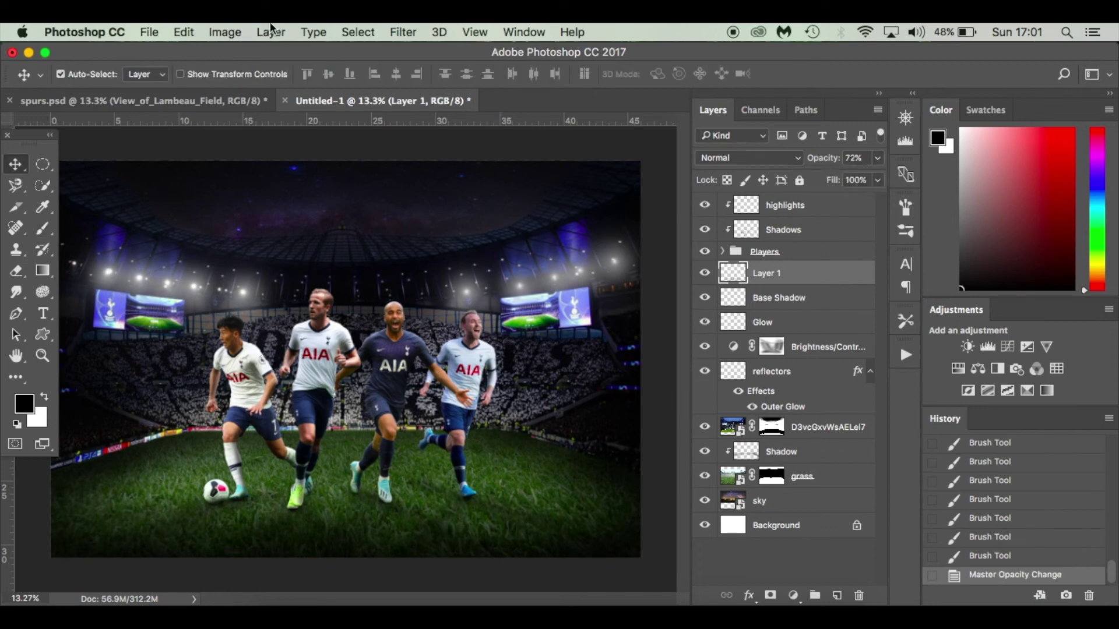
{"action": "left_click", "coordinate": [246, 103]}
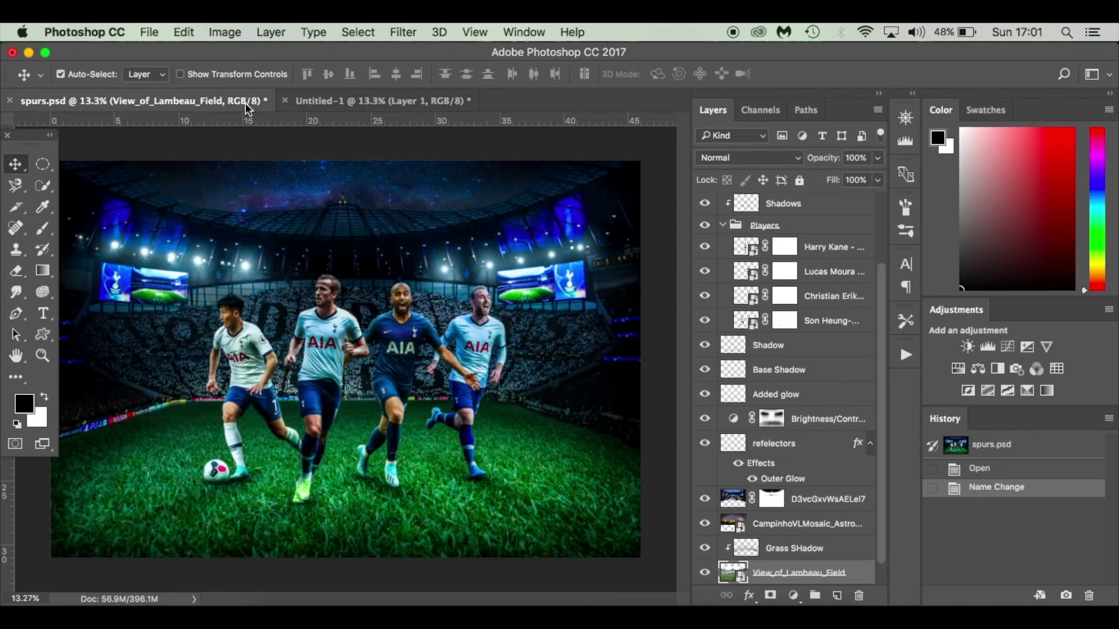
{"action": "left_click", "coordinate": [337, 100]}
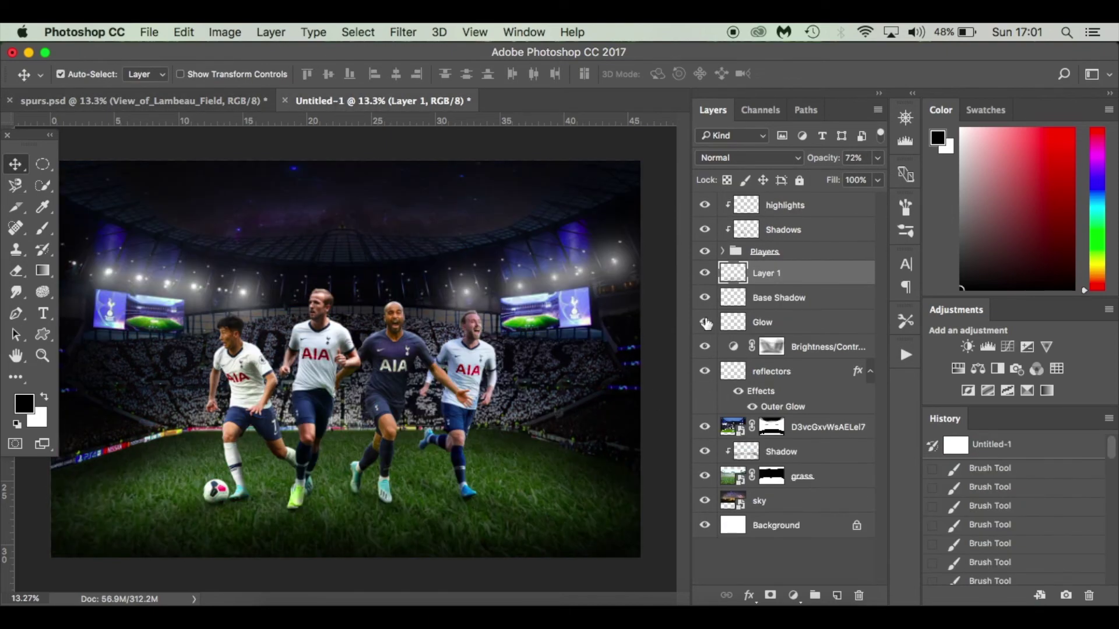
{"action": "left_click", "coordinate": [705, 273]}
{"action": "left_click", "coordinate": [705, 273]}
{"action": "double_click", "coordinate": [782, 278]}
{"action": "type", "text": "Main Shadow"}
{"action": "key", "text": "Return"}
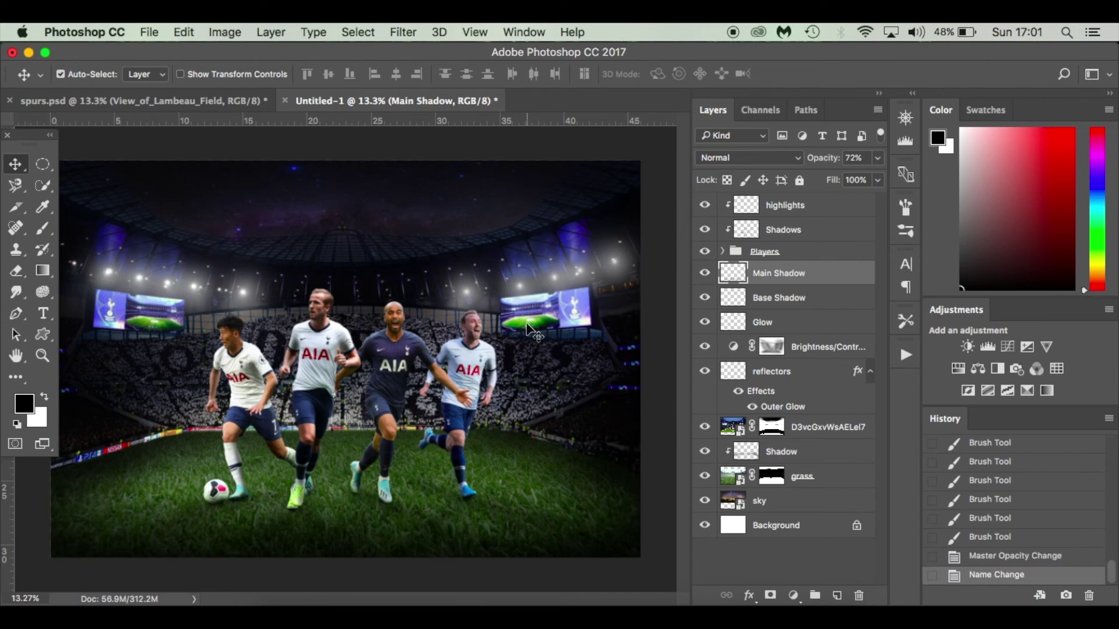
Stamp all visible layers into a new layer above the highlights layer and convert it to a smart object.
{"action": "left_click", "coordinate": [843, 209]}
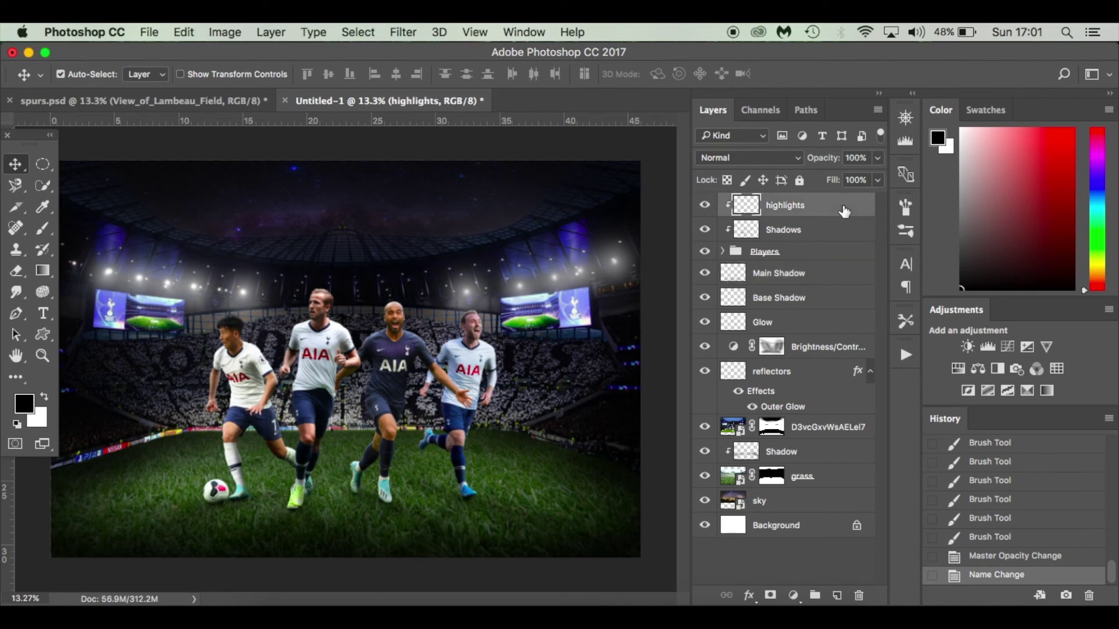
{"action": "key", "text": "super"}
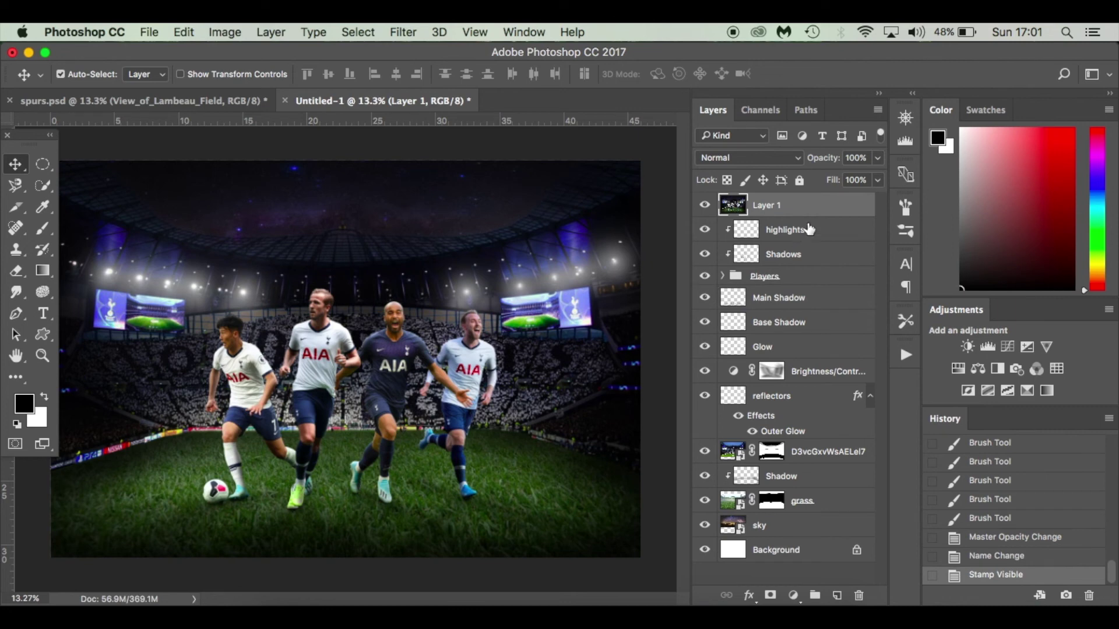
{"action": "right_click", "coordinate": [817, 205]}
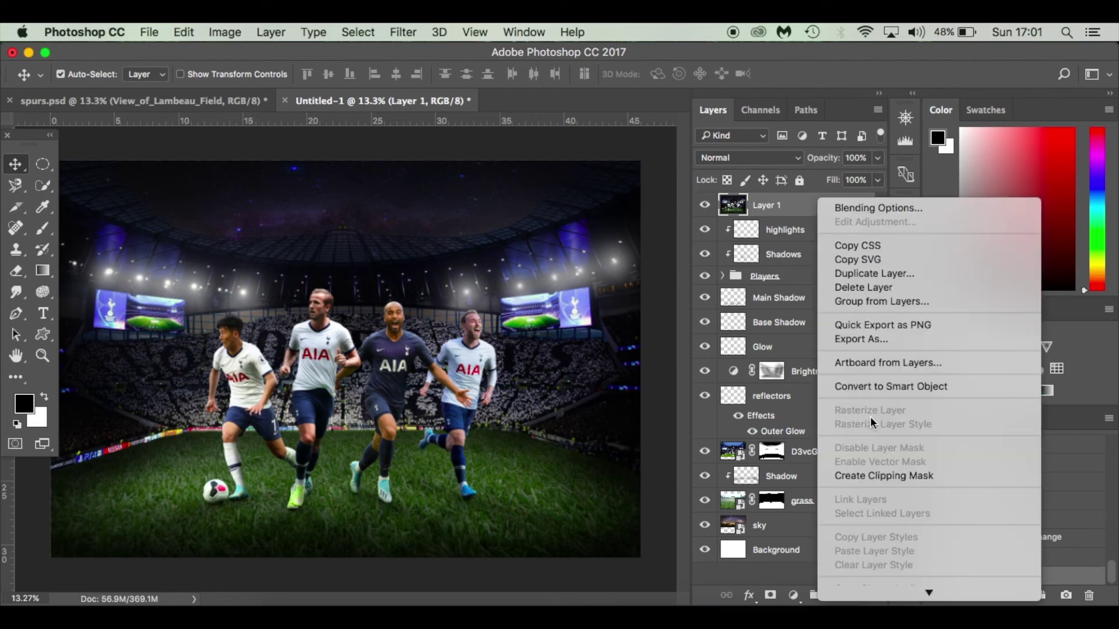
{"action": "scroll", "coordinate": [884, 386], "scroll_direction": "down", "scroll_amount": 5}
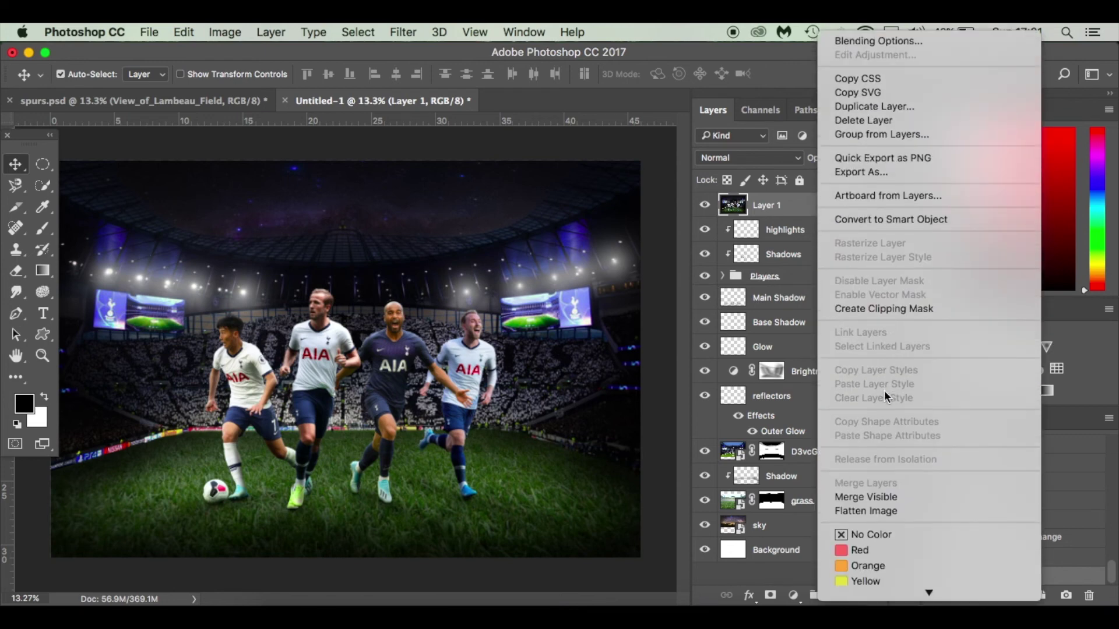
{"action": "scroll", "coordinate": [884, 390], "scroll_direction": "down", "scroll_amount": 3}
{"action": "scroll", "coordinate": [885, 396], "scroll_direction": "up", "scroll_amount": 3}
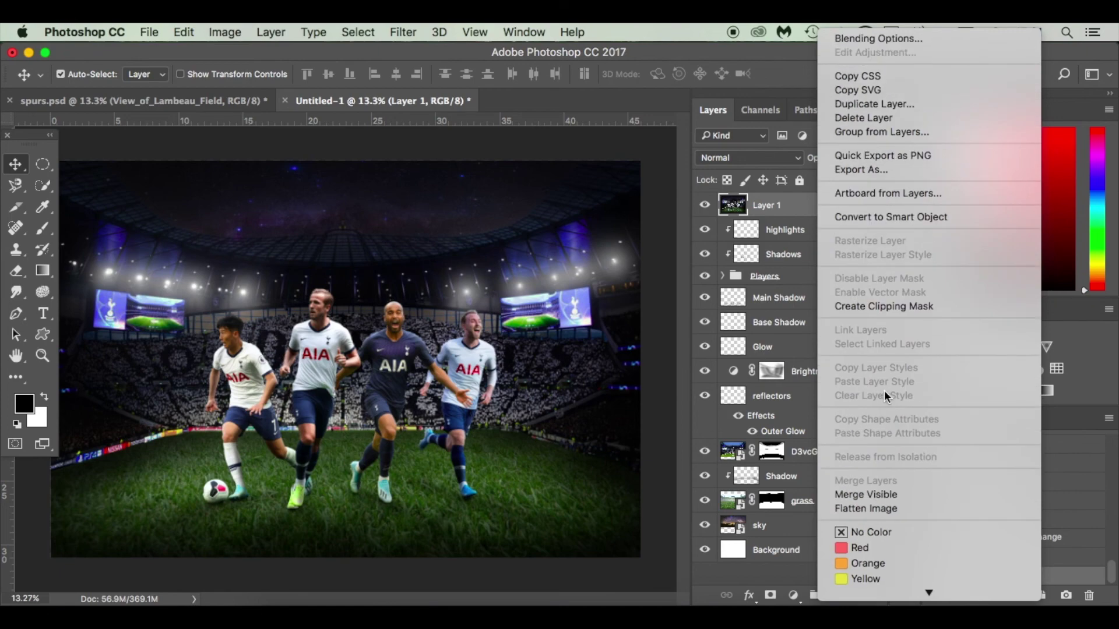
{"action": "left_click", "coordinate": [925, 217]}
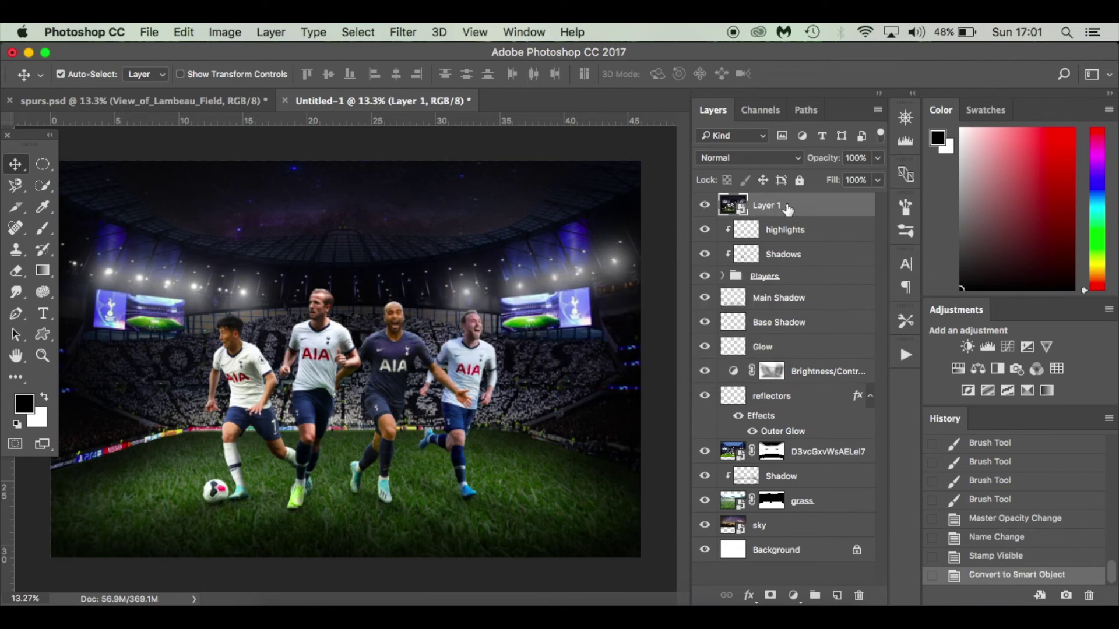
Start the Camera Raw Filter on the stamped layer with Temperature -20, Tint -20, Exposure -0.60 and Contrast +20.
{"action": "left_click", "coordinate": [403, 34]}
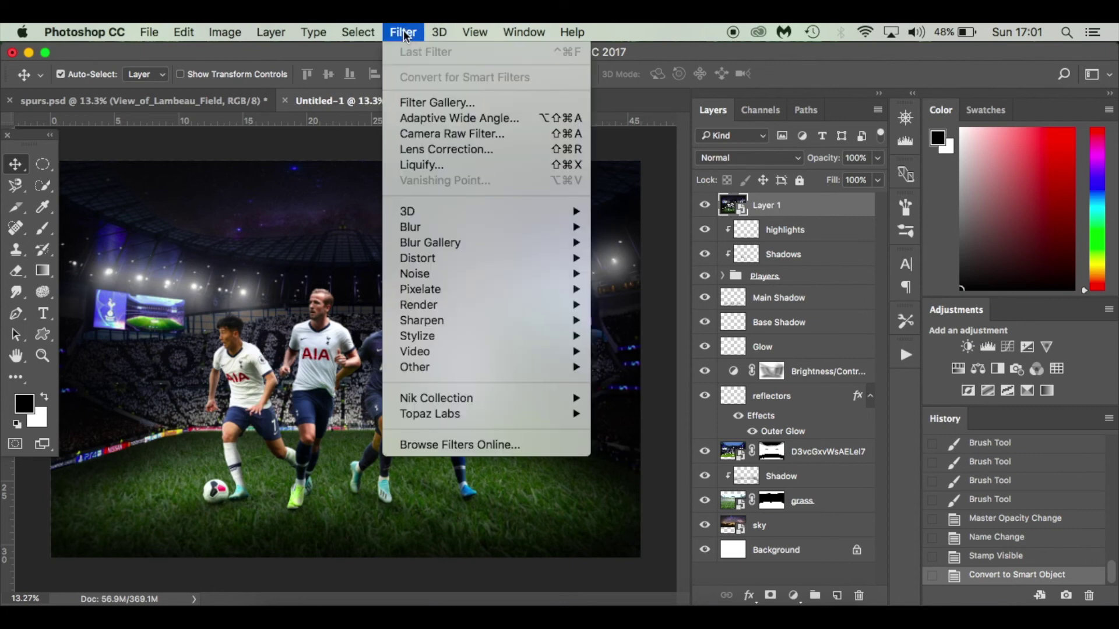
{"action": "left_click", "coordinate": [522, 134]}
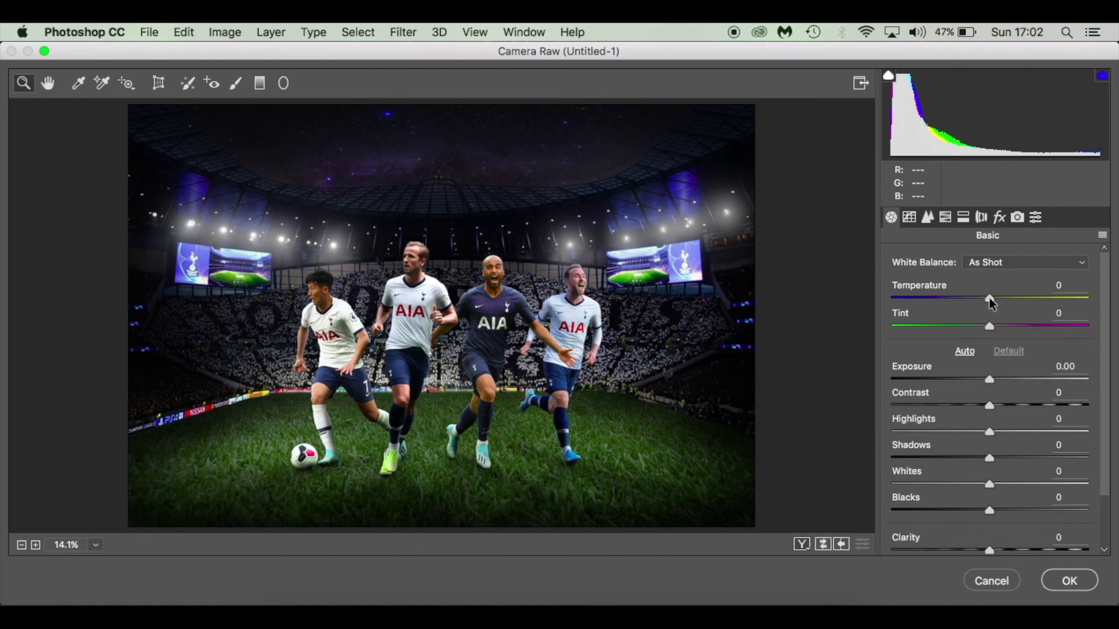
{"action": "left_click_drag", "start_coordinate": [985, 298], "coordinate": [971, 326]}
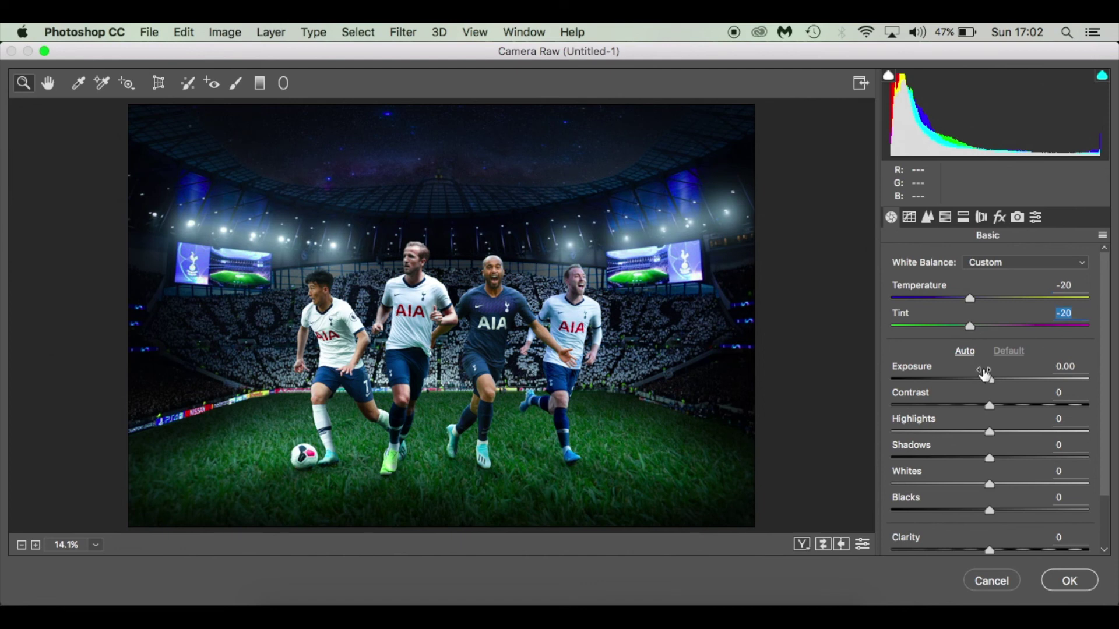
{"action": "left_click_drag", "start_coordinate": [991, 380], "coordinate": [978, 379]}
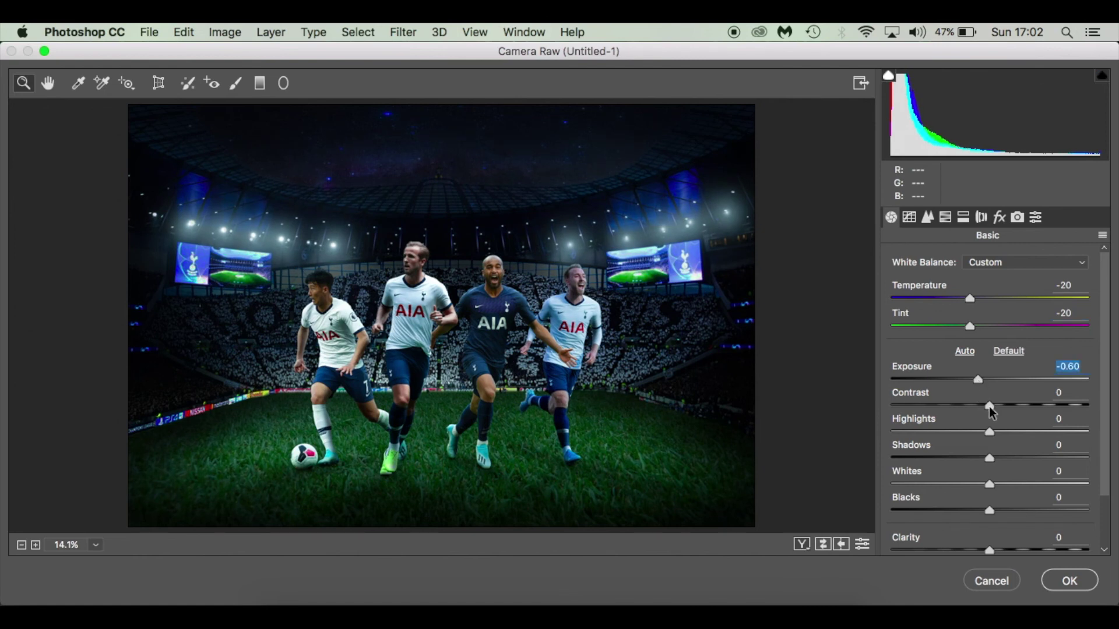
{"action": "left_click_drag", "start_coordinate": [988, 407], "coordinate": [1009, 404]}
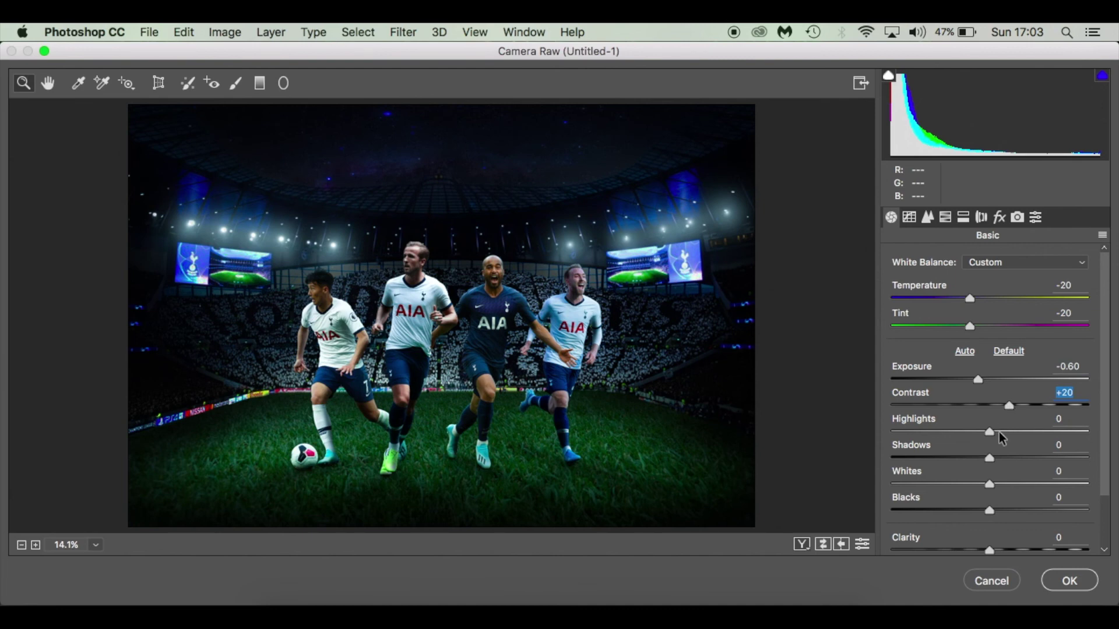
Set the Camera Raw tones to Highlights -80, Shadows +74, Whites +60 and Blacks -40.
{"action": "left_click", "coordinate": [949, 432]}
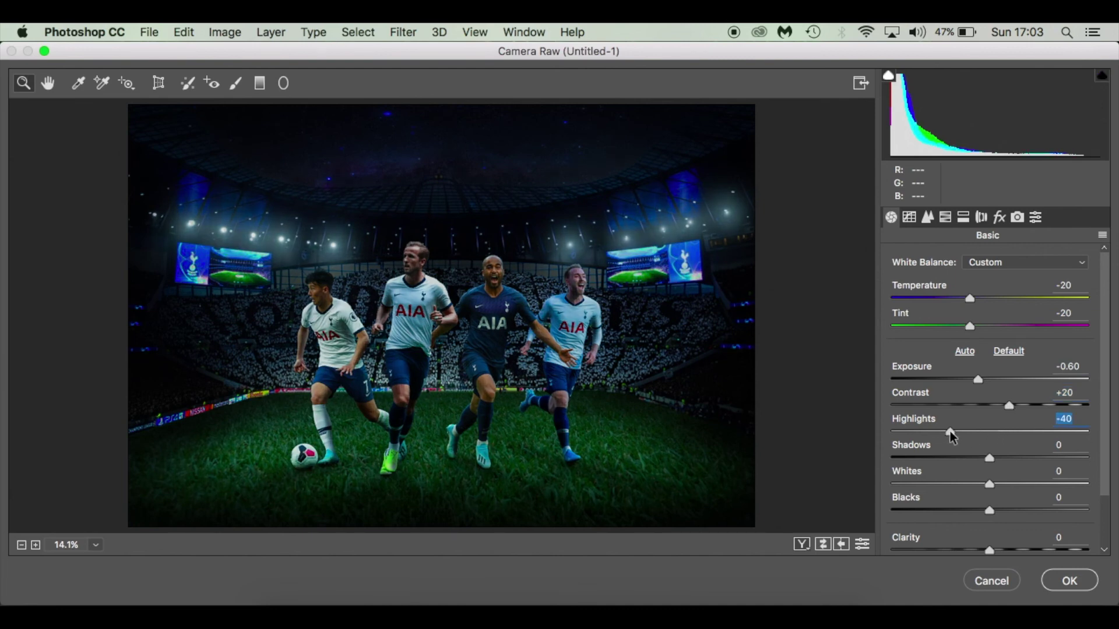
{"action": "left_click_drag", "start_coordinate": [950, 431], "coordinate": [922, 432]}
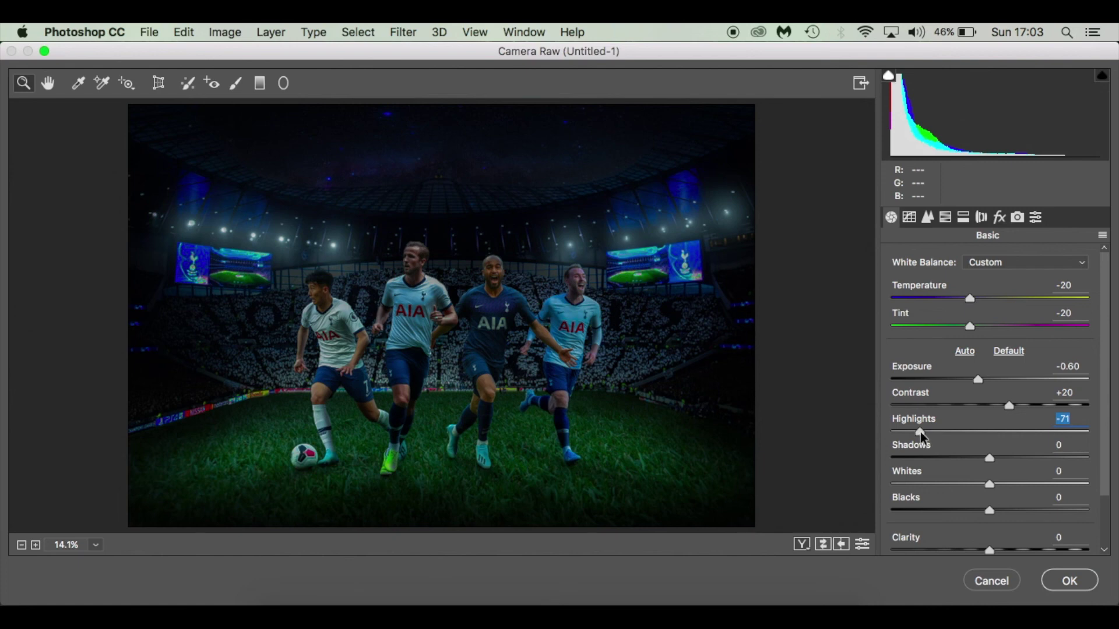
{"action": "left_click_drag", "start_coordinate": [920, 432], "coordinate": [910, 431]}
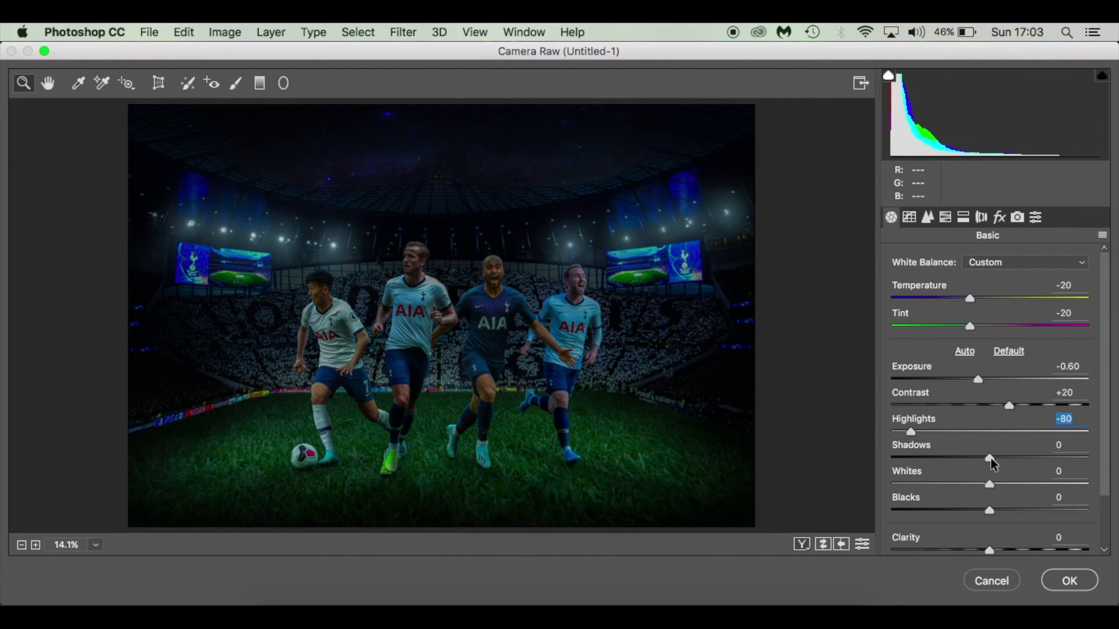
{"action": "left_click_drag", "start_coordinate": [990, 458], "coordinate": [1045, 462]}
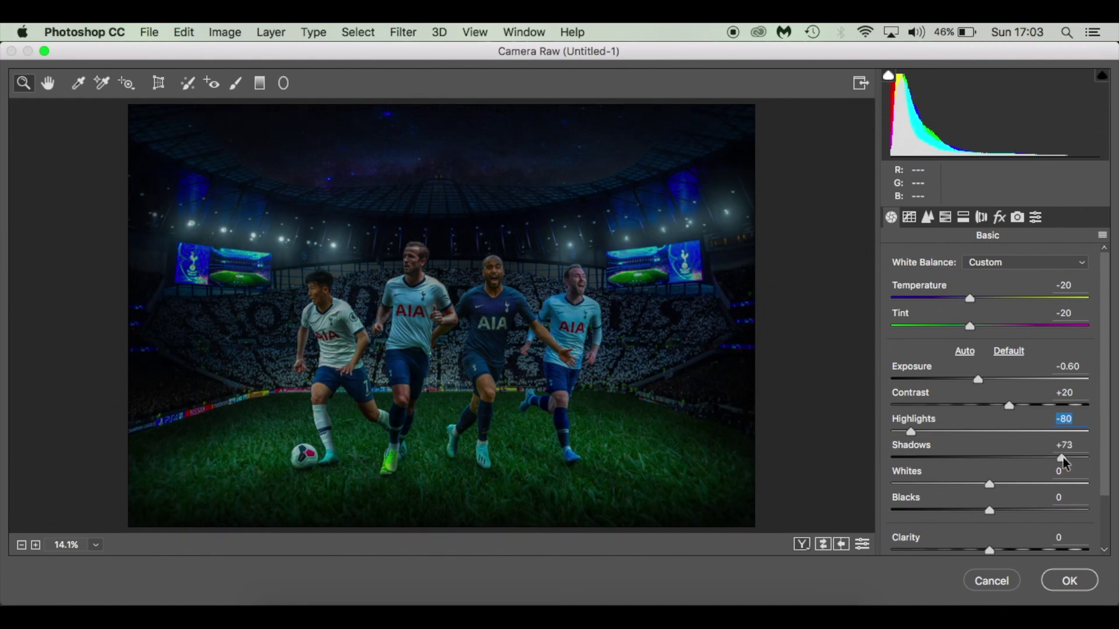
{"action": "left_click_drag", "start_coordinate": [1064, 457], "coordinate": [1064, 457]}
{"action": "left_click_drag", "start_coordinate": [989, 483], "coordinate": [1048, 490]}
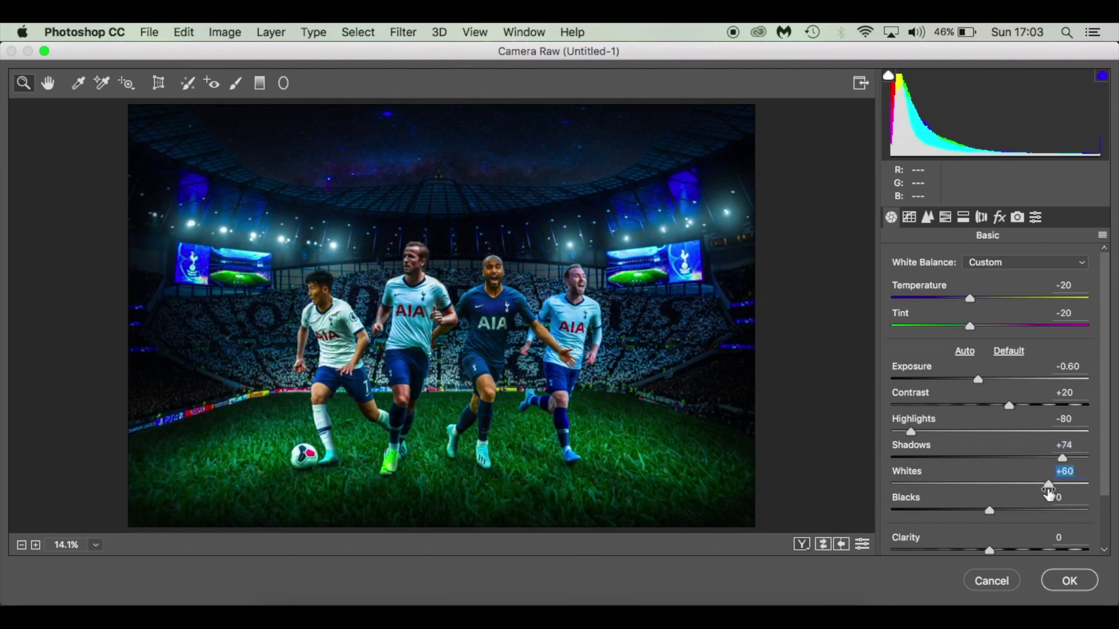
{"action": "left_click_drag", "start_coordinate": [992, 508], "coordinate": [952, 512]}
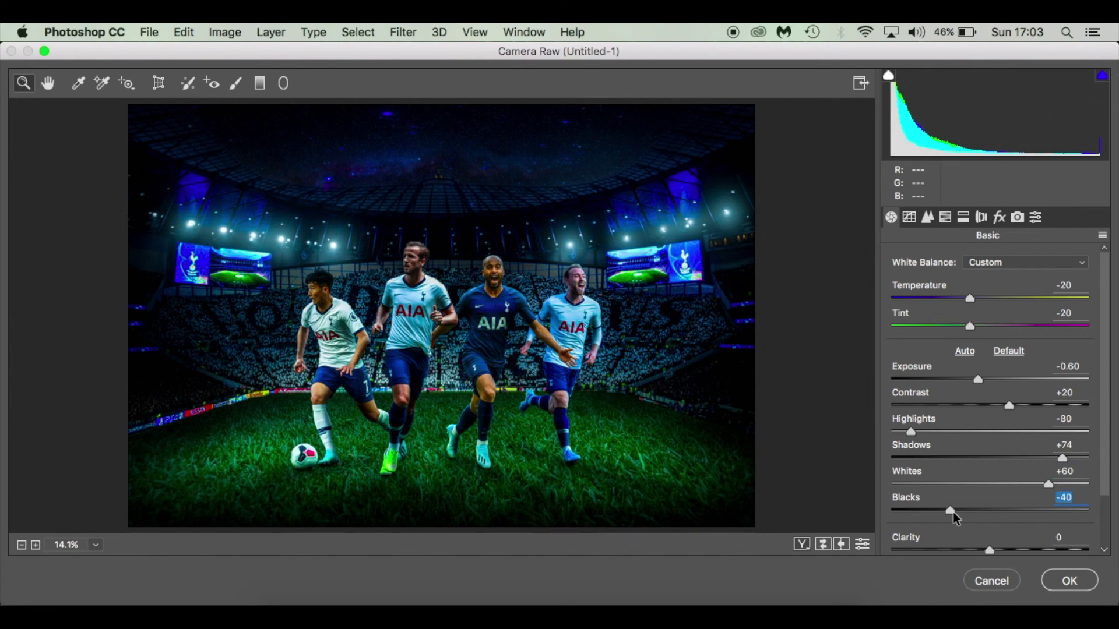
Set Clarity to +40, Vibrance to +9 and Saturation to -13, and apply the Camera Raw Filter.
{"action": "scroll", "coordinate": [953, 512], "scroll_direction": "down", "scroll_amount": 3}
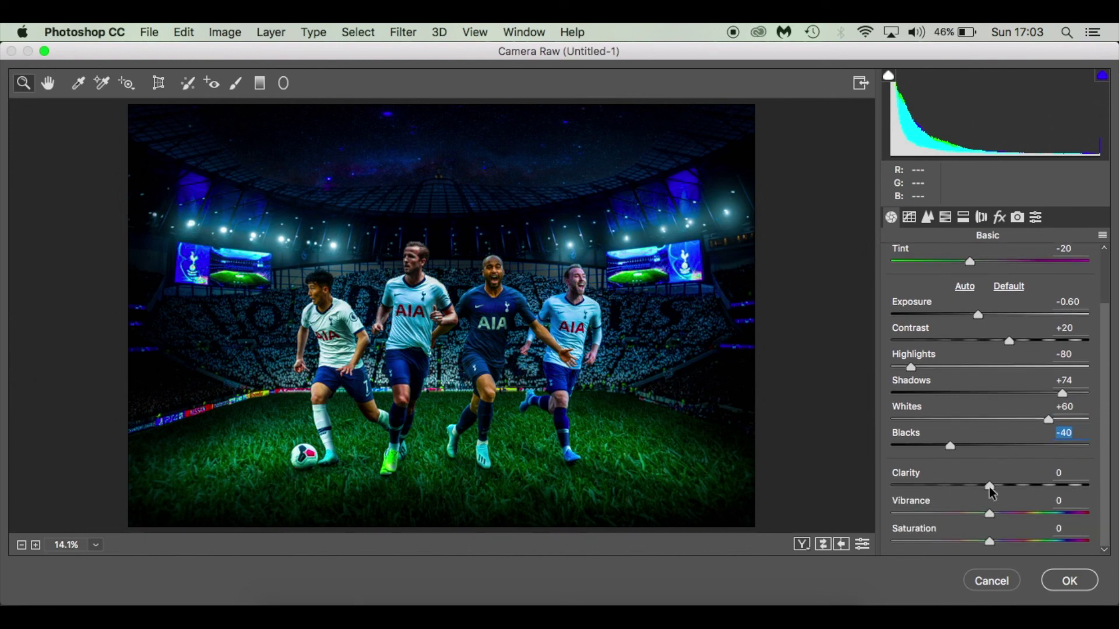
{"action": "left_click_drag", "start_coordinate": [988, 487], "coordinate": [1029, 485]}
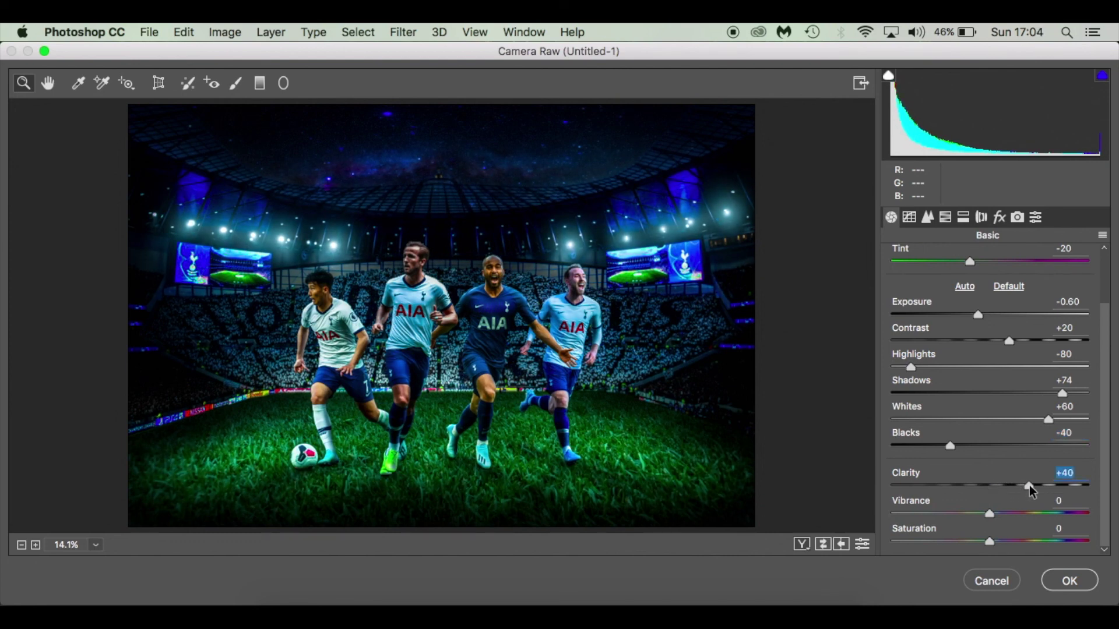
{"action": "left_click_drag", "start_coordinate": [990, 514], "coordinate": [999, 514]}
{"action": "left_click", "coordinate": [999, 513]}
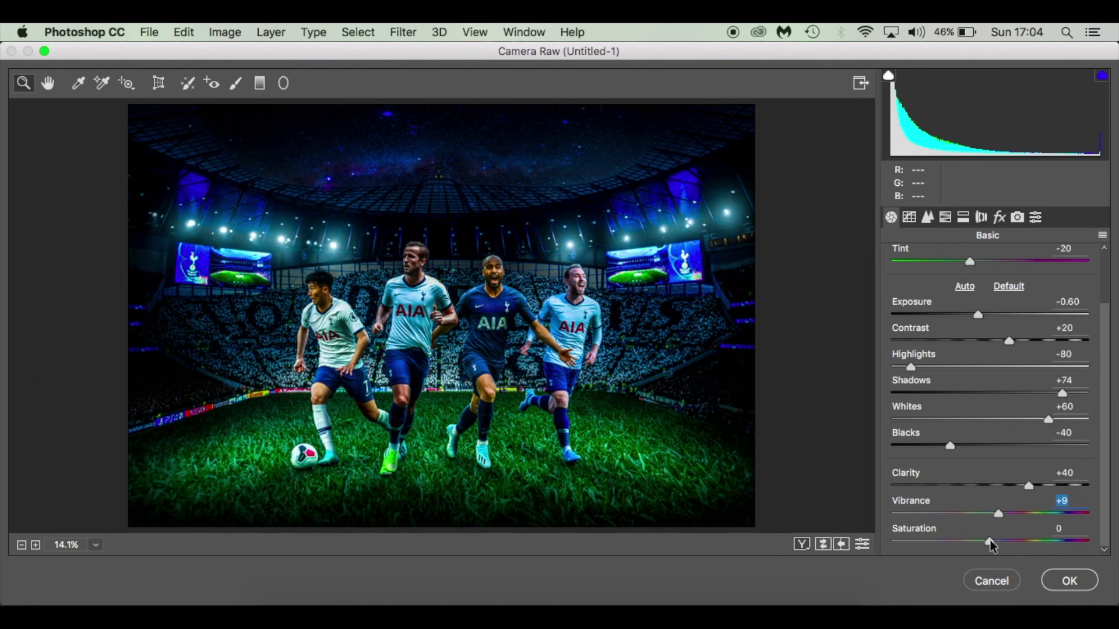
{"action": "left_click_drag", "start_coordinate": [990, 541], "coordinate": [977, 541]}
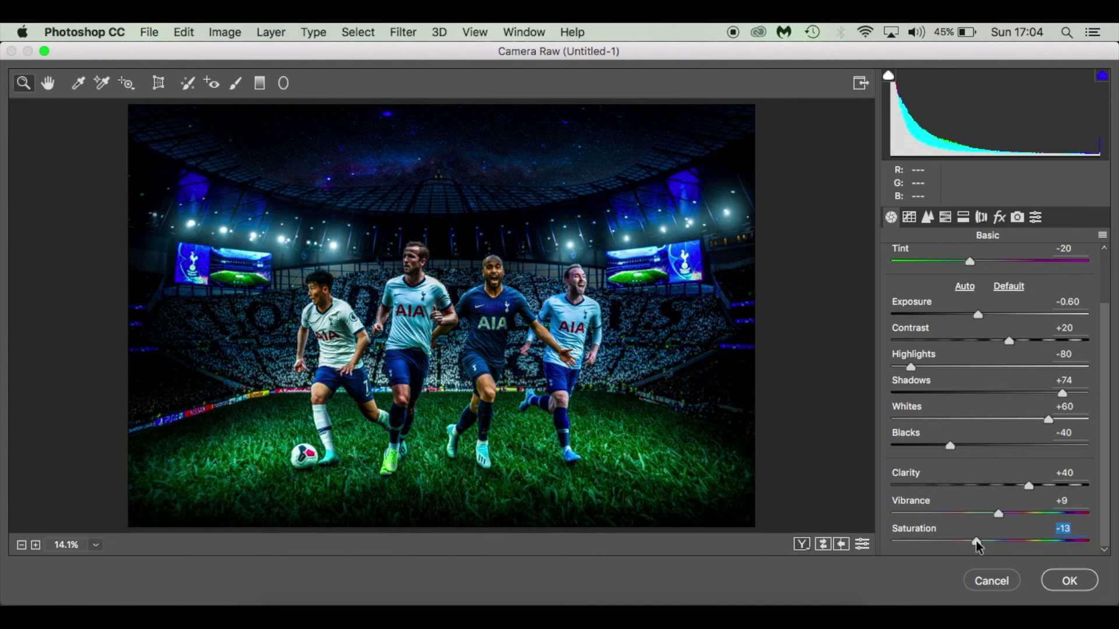
{"action": "left_click", "coordinate": [1057, 577]}
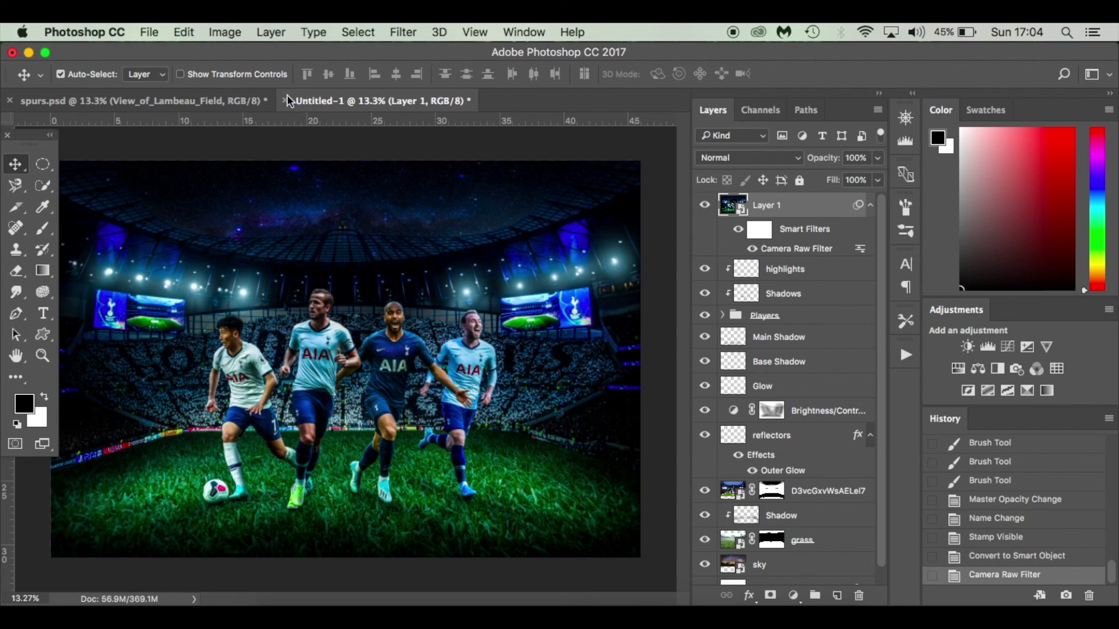
Compare the graded Untitled-1 composite with spurs.psd by switching back and forth between the two documents.
{"action": "left_click", "coordinate": [240, 101]}
{"action": "left_click", "coordinate": [333, 96]}
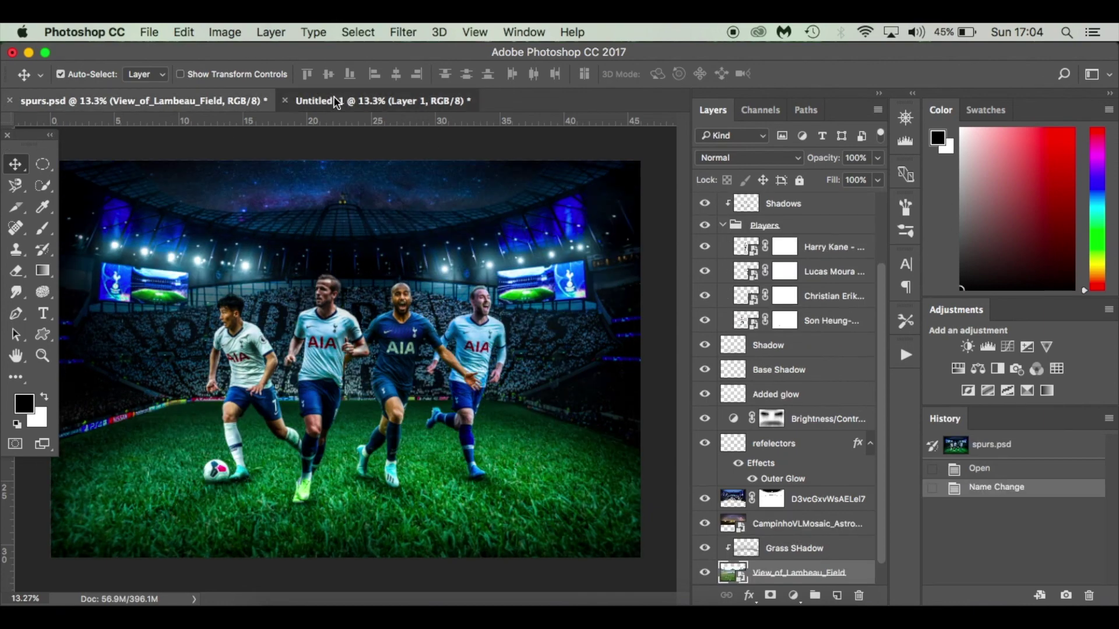
{"action": "left_click", "coordinate": [221, 99]}
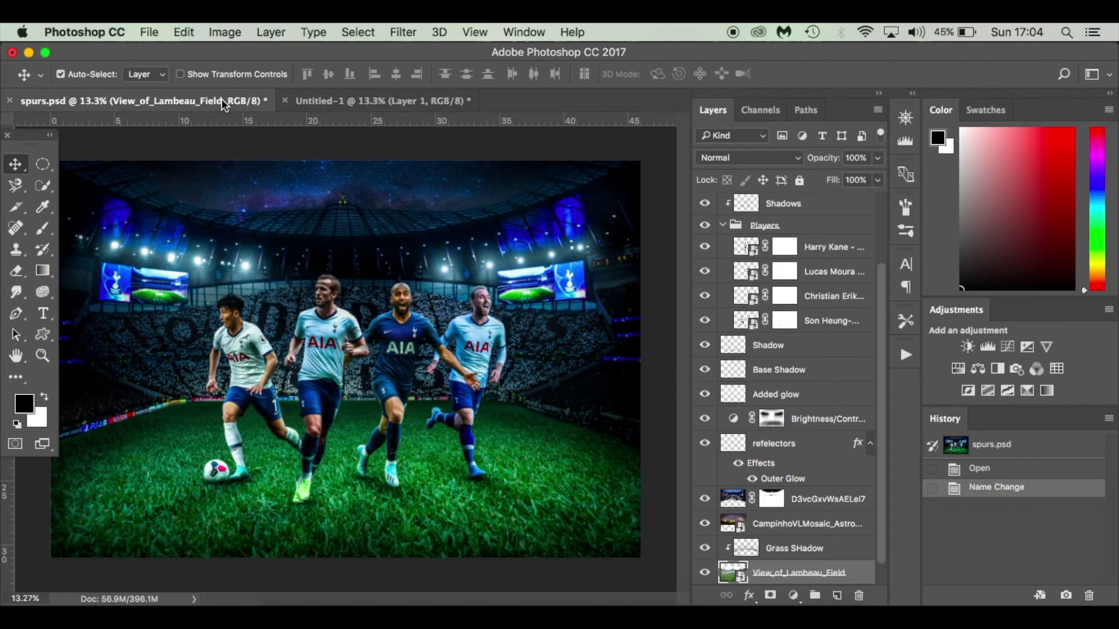
{"action": "left_click", "coordinate": [318, 100]}
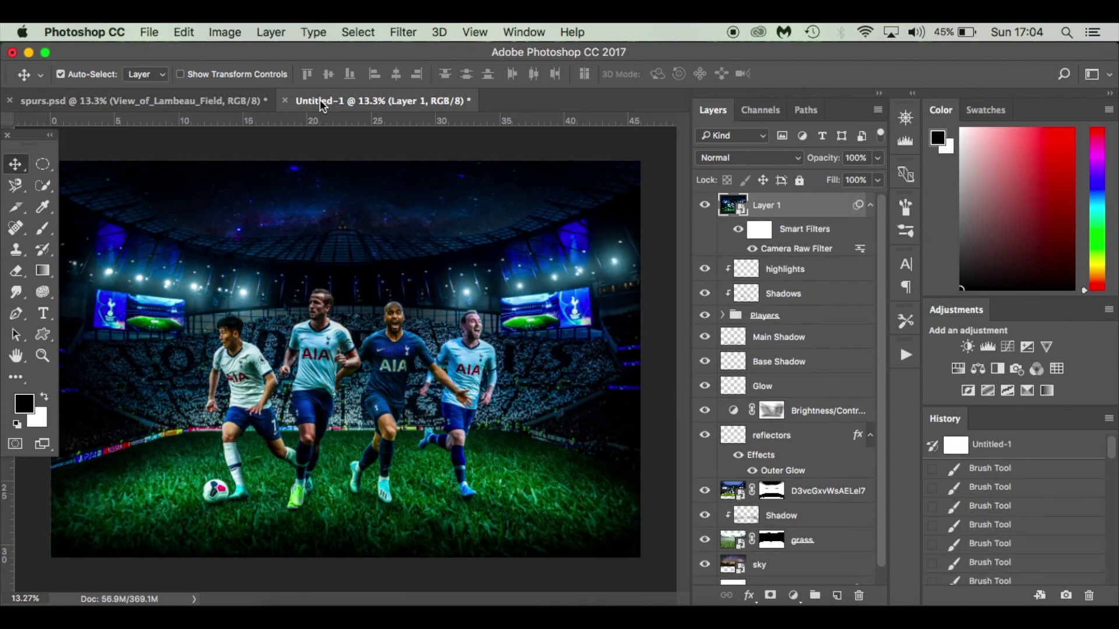
{"action": "left_click", "coordinate": [235, 98]}
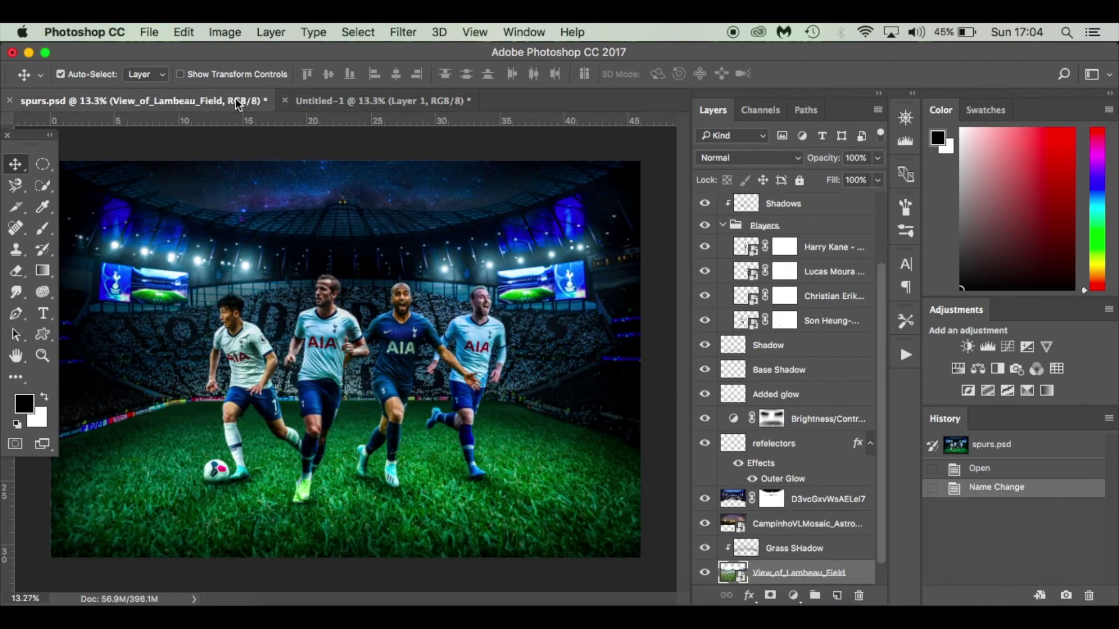
{"action": "left_click", "coordinate": [341, 99]}
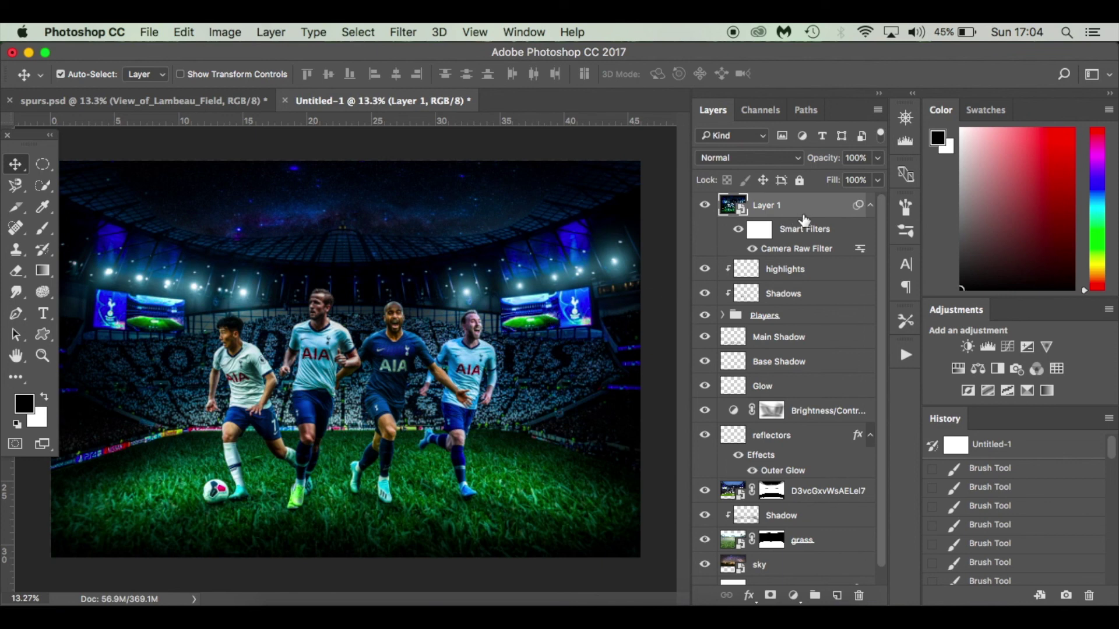
Try a lower fill of about 66% on the graded Layer 1 and return it to 100%.
{"action": "left_click", "coordinate": [878, 181]}
{"action": "left_click", "coordinate": [841, 199]}
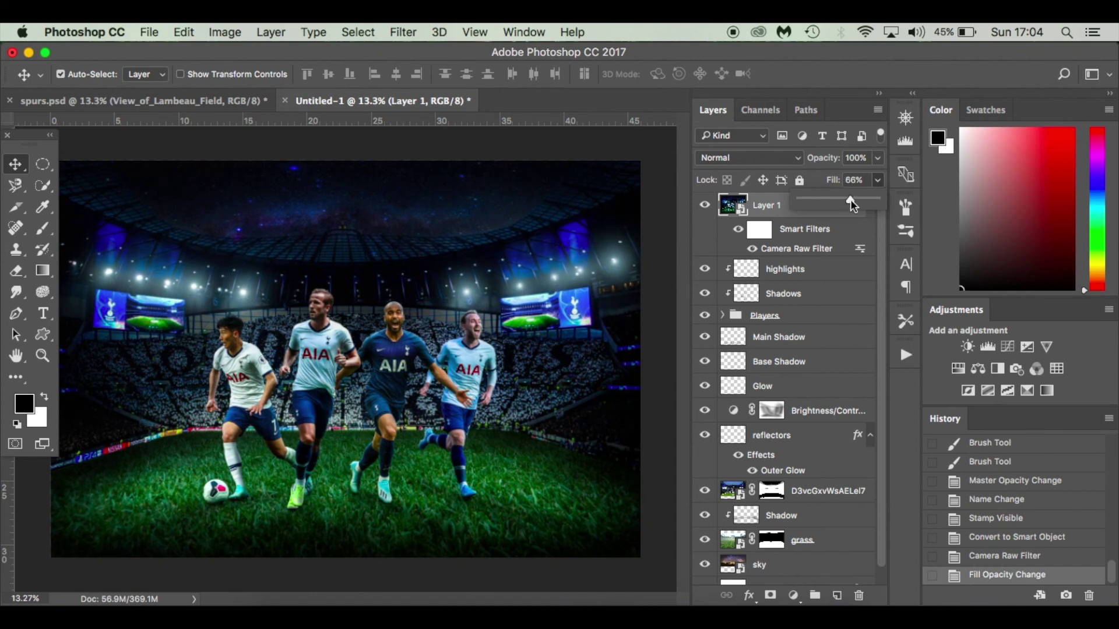
{"action": "left_click_drag", "start_coordinate": [872, 200], "coordinate": [874, 201]}
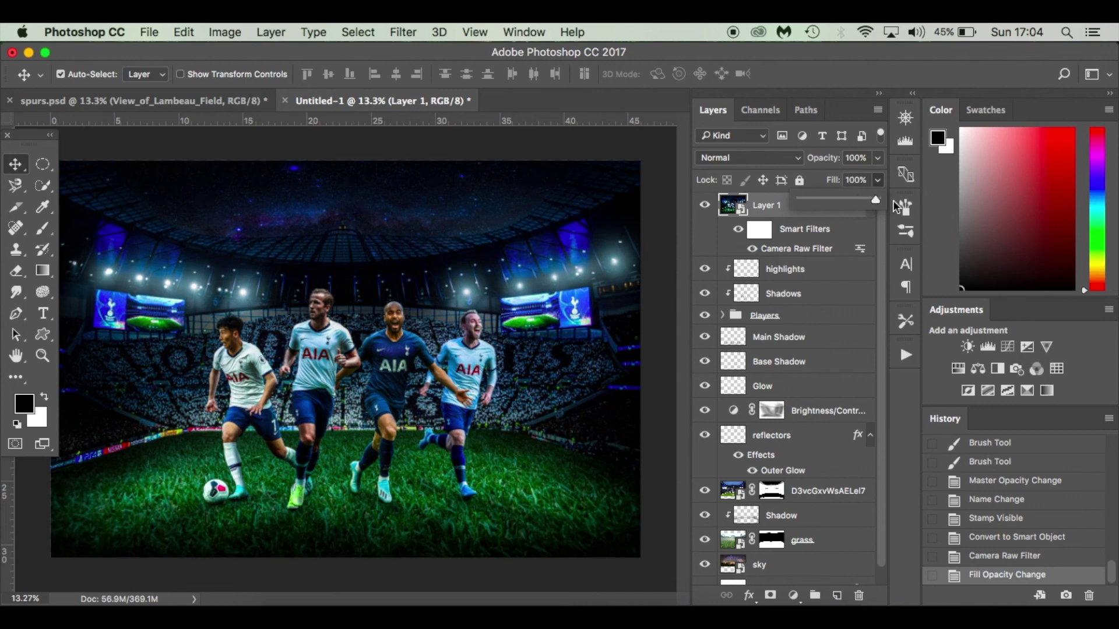
{"action": "left_click_drag", "start_coordinate": [887, 200], "coordinate": [898, 206]}
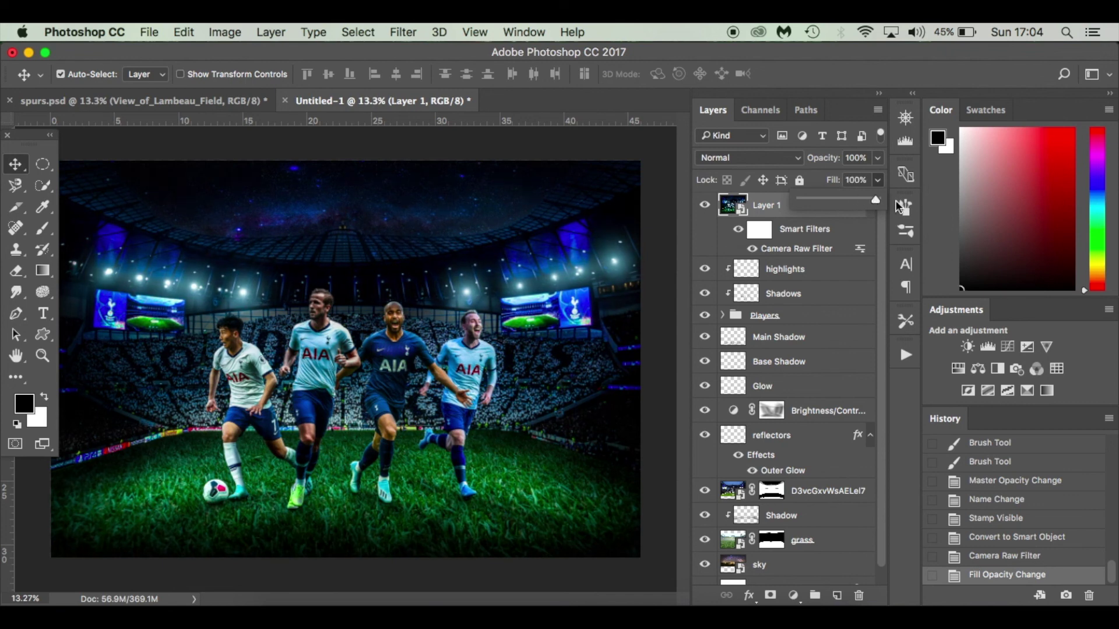
{"action": "left_click", "coordinate": [683, 202]}
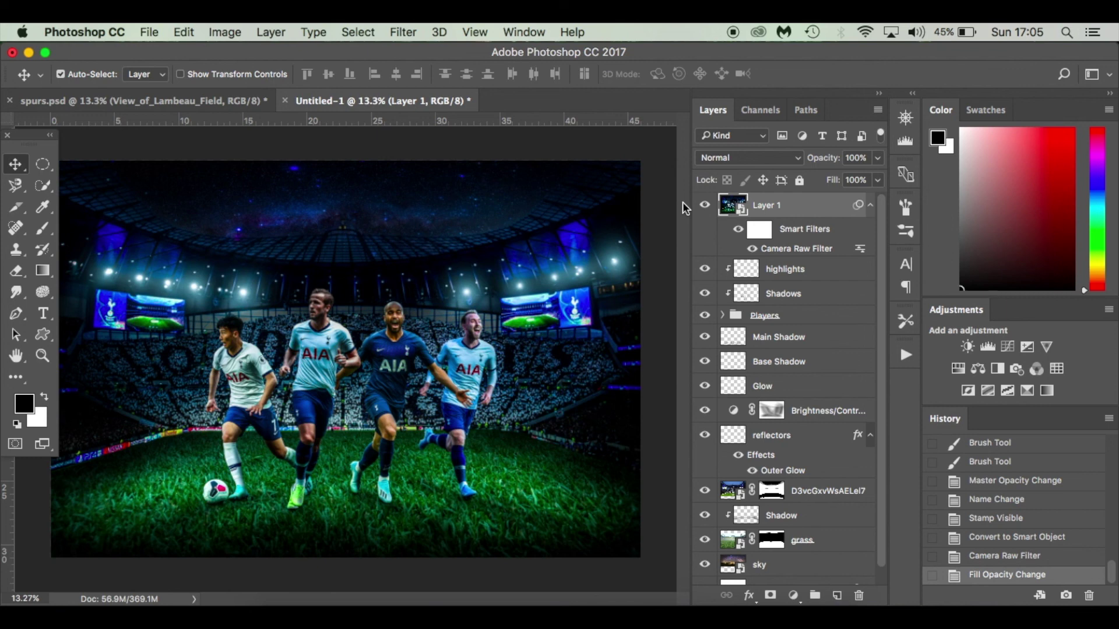
{"action": "scroll", "coordinate": [731, 413], "scroll_direction": "down", "scroll_amount": 1}
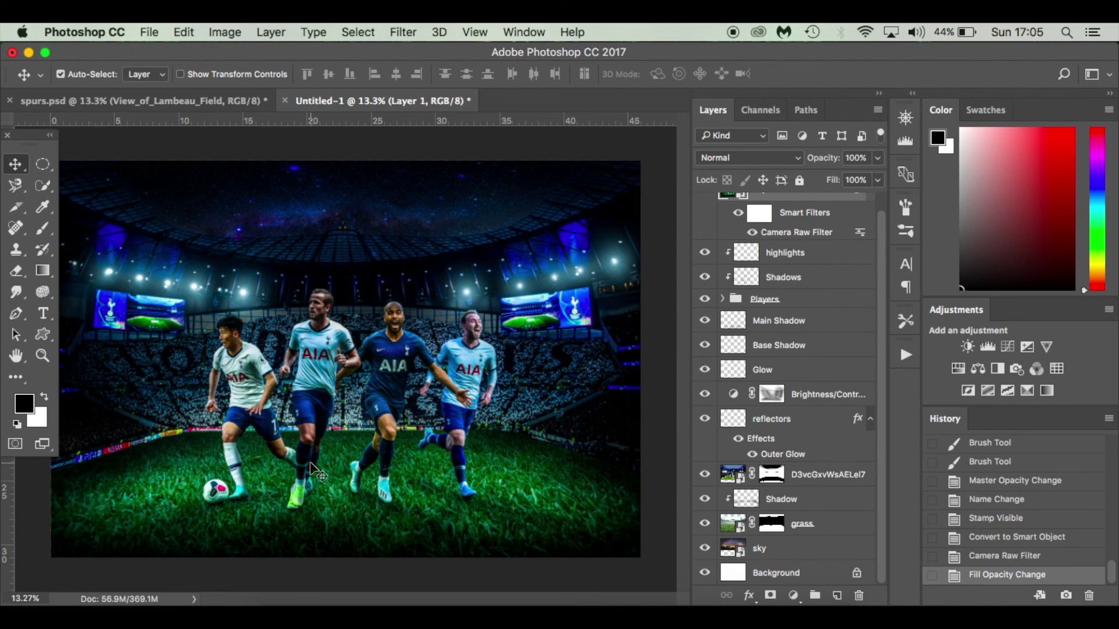
{"action": "scroll", "coordinate": [743, 405], "scroll_direction": "up", "scroll_amount": 1}
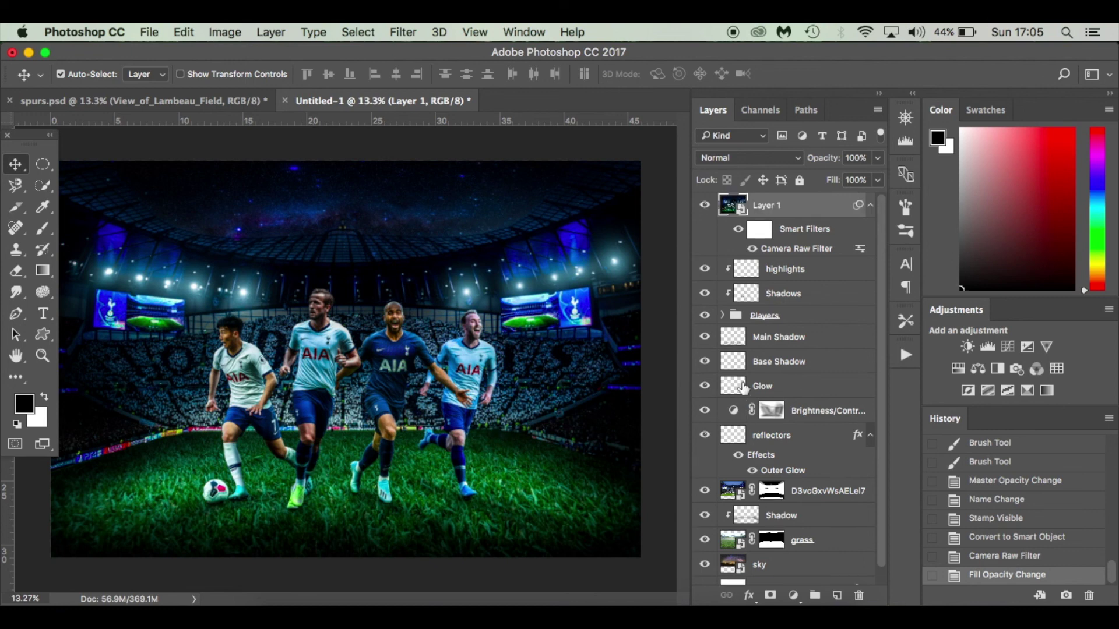